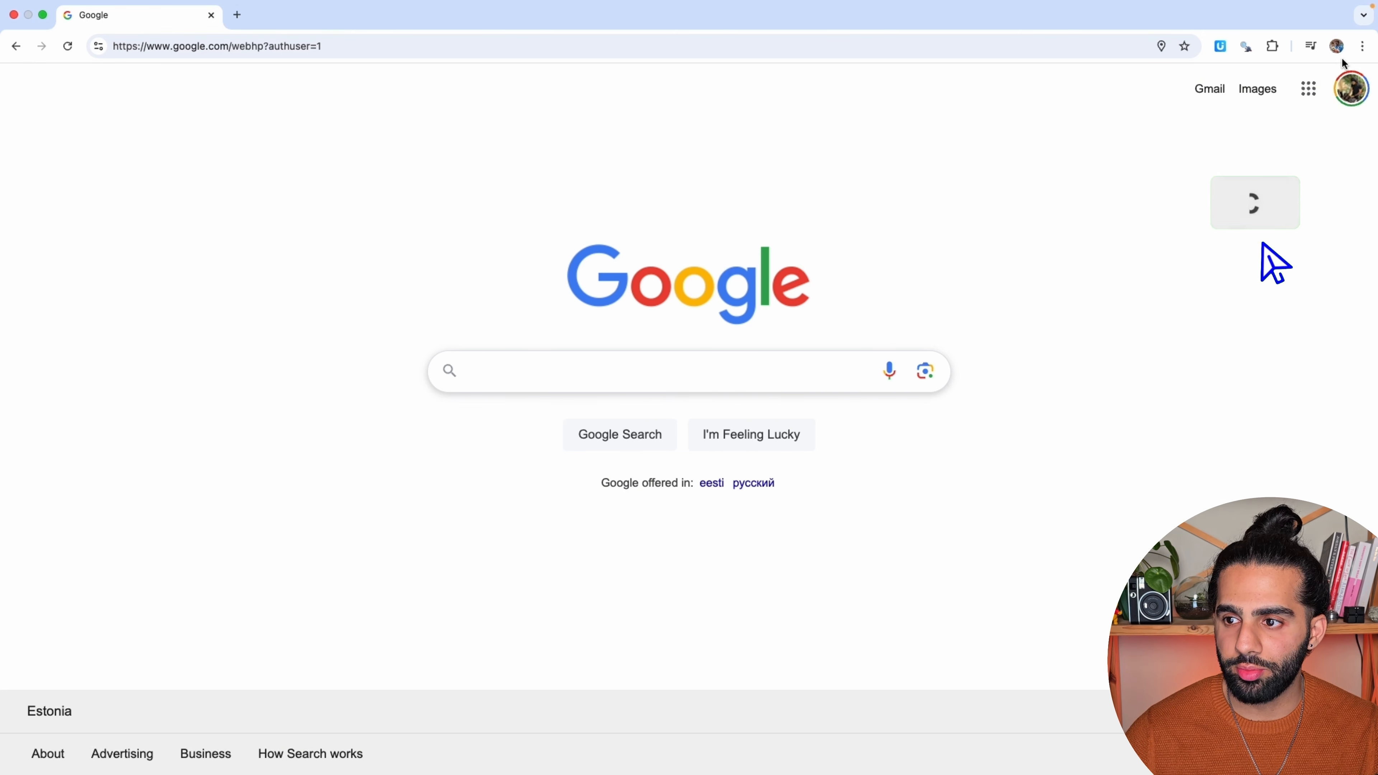
Move the Sheets shortcut next to Account at the beginning of the Google apps launcher and open Google Sheets.
{"action": "left_click", "coordinate": [1311, 91]}
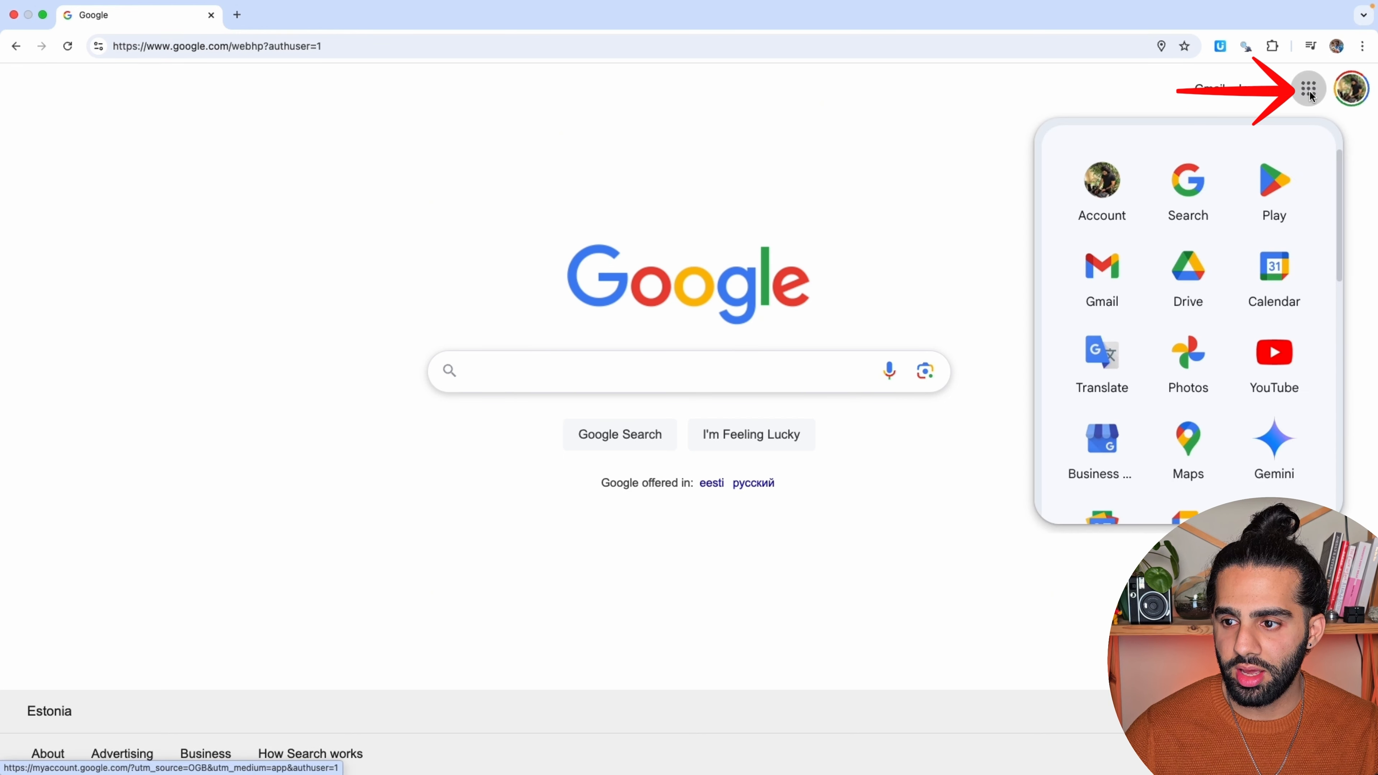
{"action": "scroll", "coordinate": [1179, 253], "scroll_direction": "down", "scroll_amount": 4}
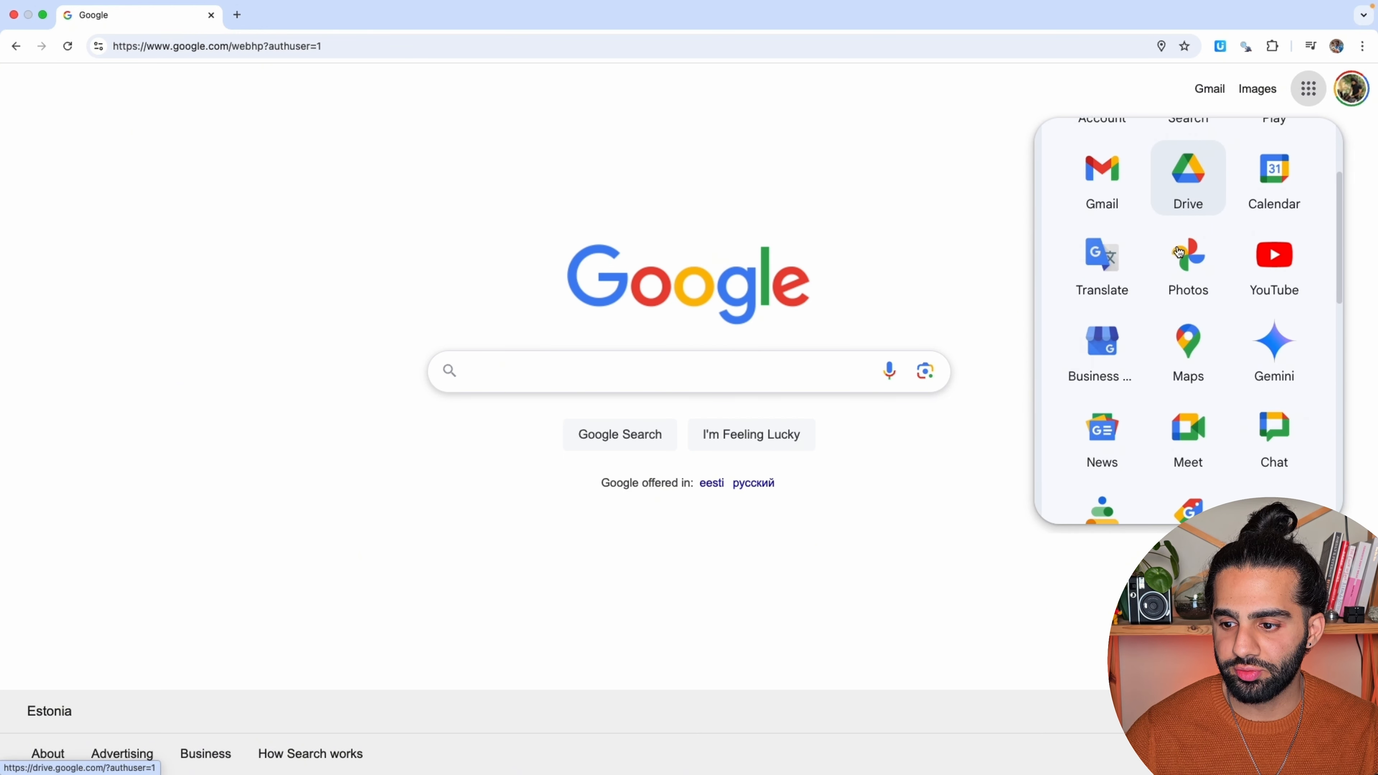
{"action": "scroll", "coordinate": [1179, 252], "scroll_direction": "down", "scroll_amount": 8}
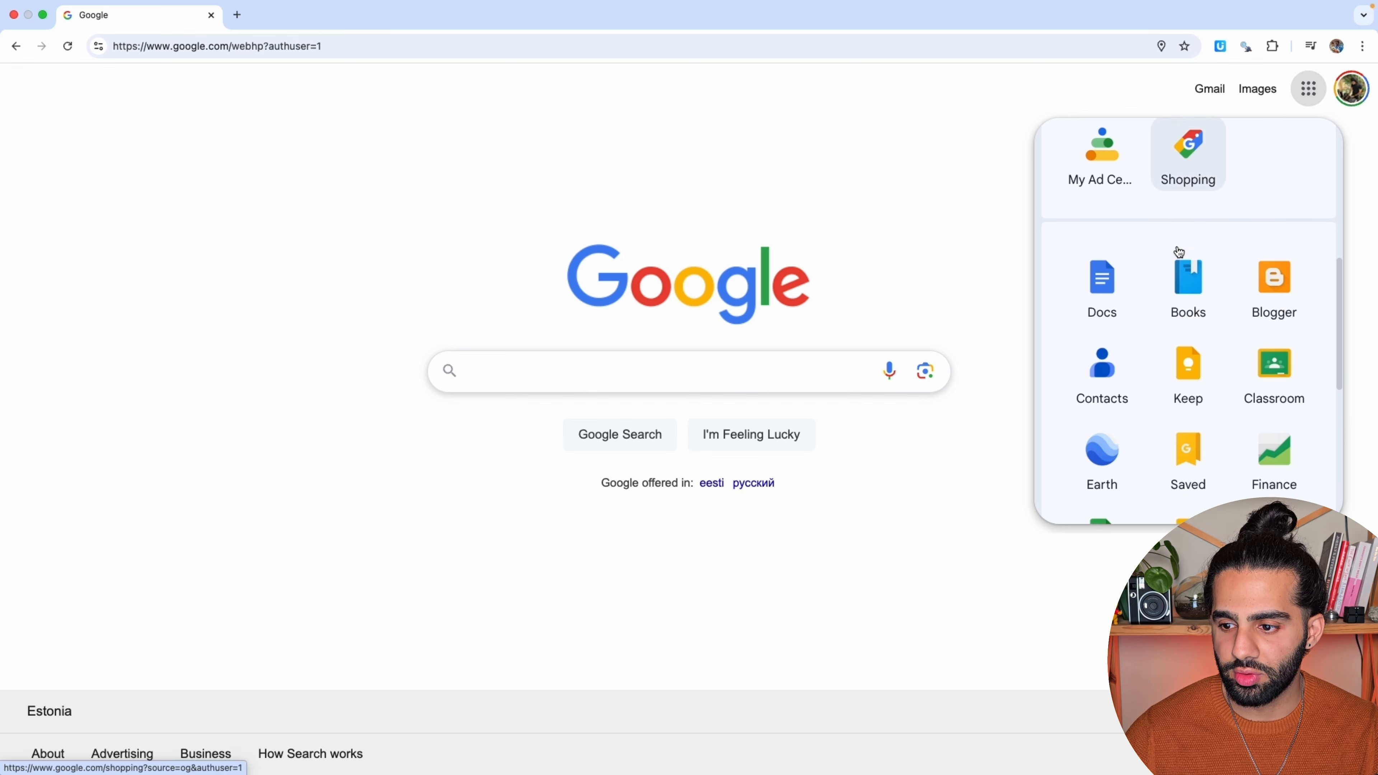
{"action": "scroll", "coordinate": [1179, 250], "scroll_direction": "down", "scroll_amount": 1}
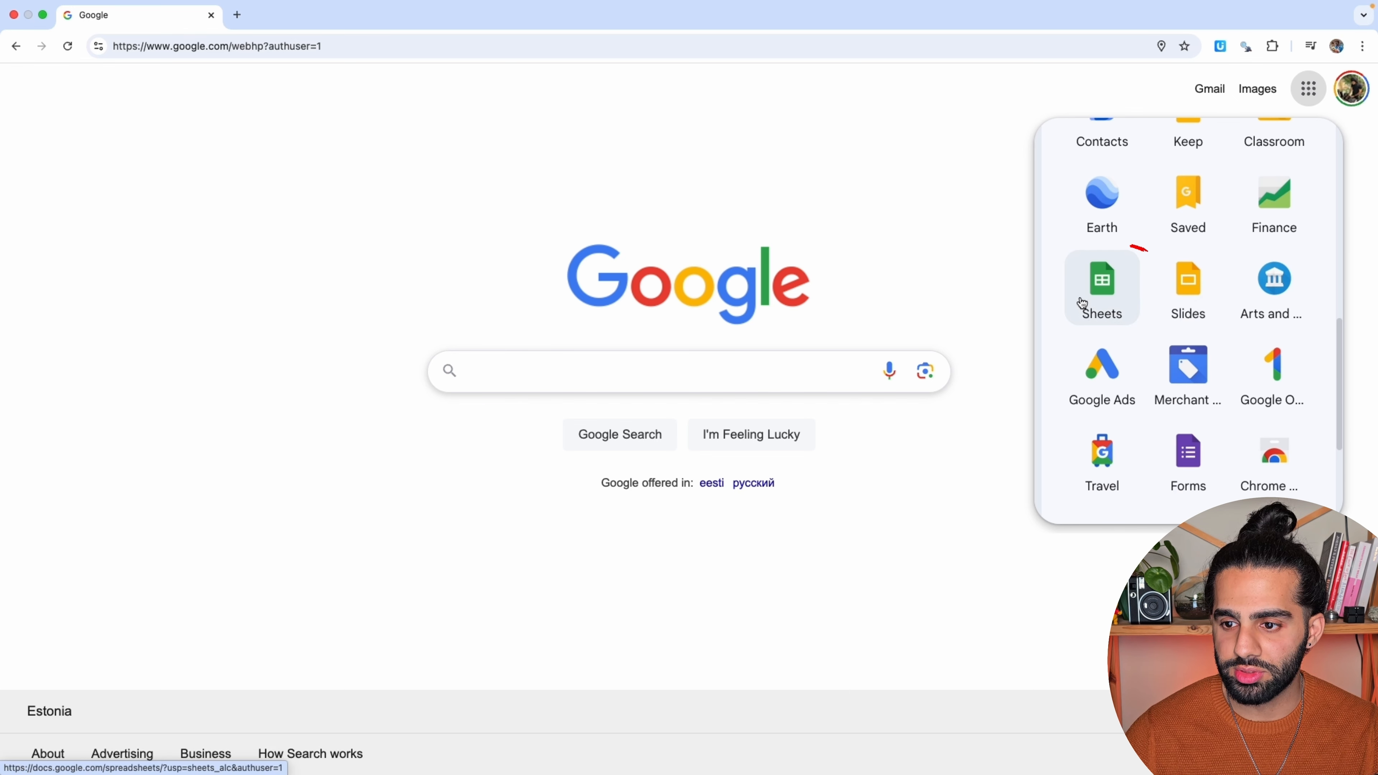
{"action": "left_click", "coordinate": [1113, 311]}
{"action": "left_click_drag", "start_coordinate": [1114, 311], "coordinate": [1160, 286]}
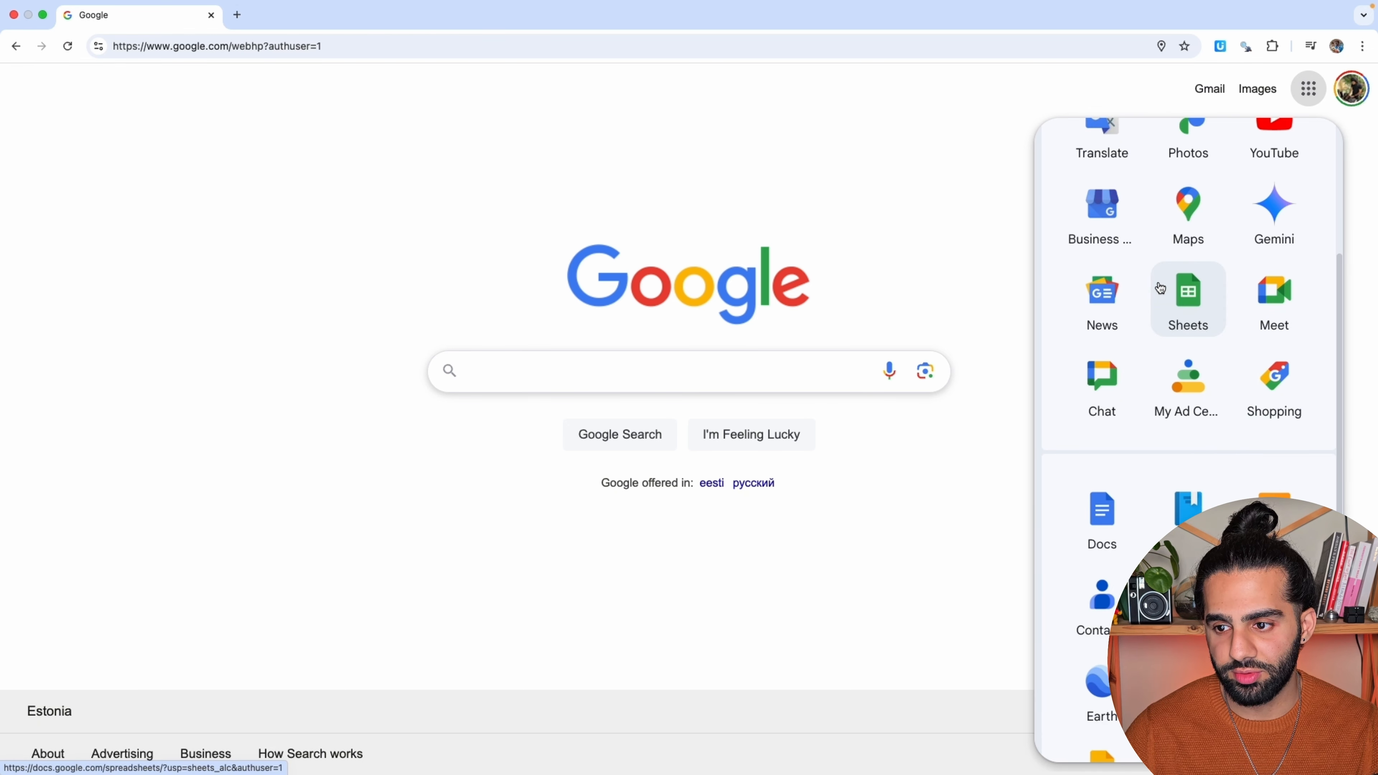
{"action": "scroll", "coordinate": [1160, 286], "scroll_direction": "up", "scroll_amount": 5}
{"action": "left_click_drag", "start_coordinate": [1179, 507], "coordinate": [1175, 179]}
{"action": "left_click", "coordinate": [911, 173]}
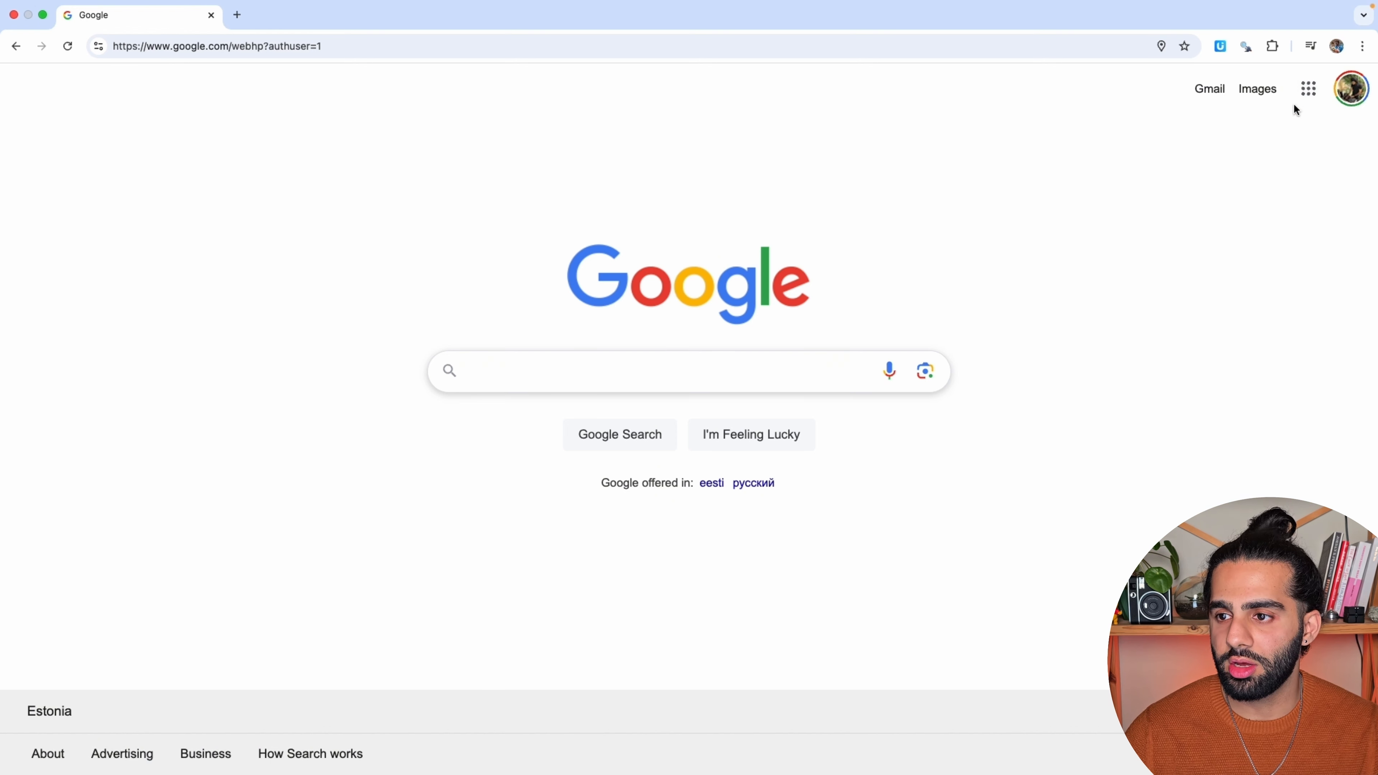
{"action": "left_click", "coordinate": [1308, 89]}
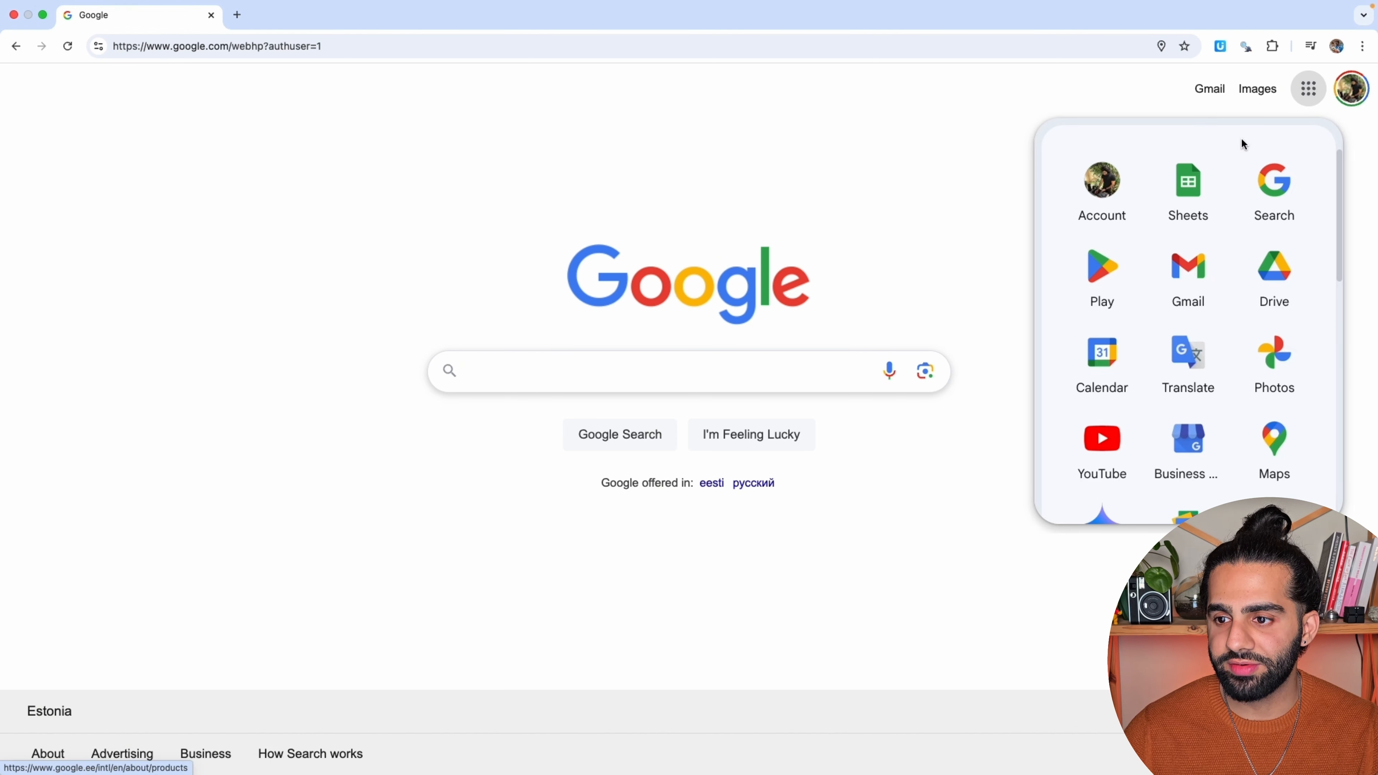
{"action": "left_click", "coordinate": [1181, 197]}
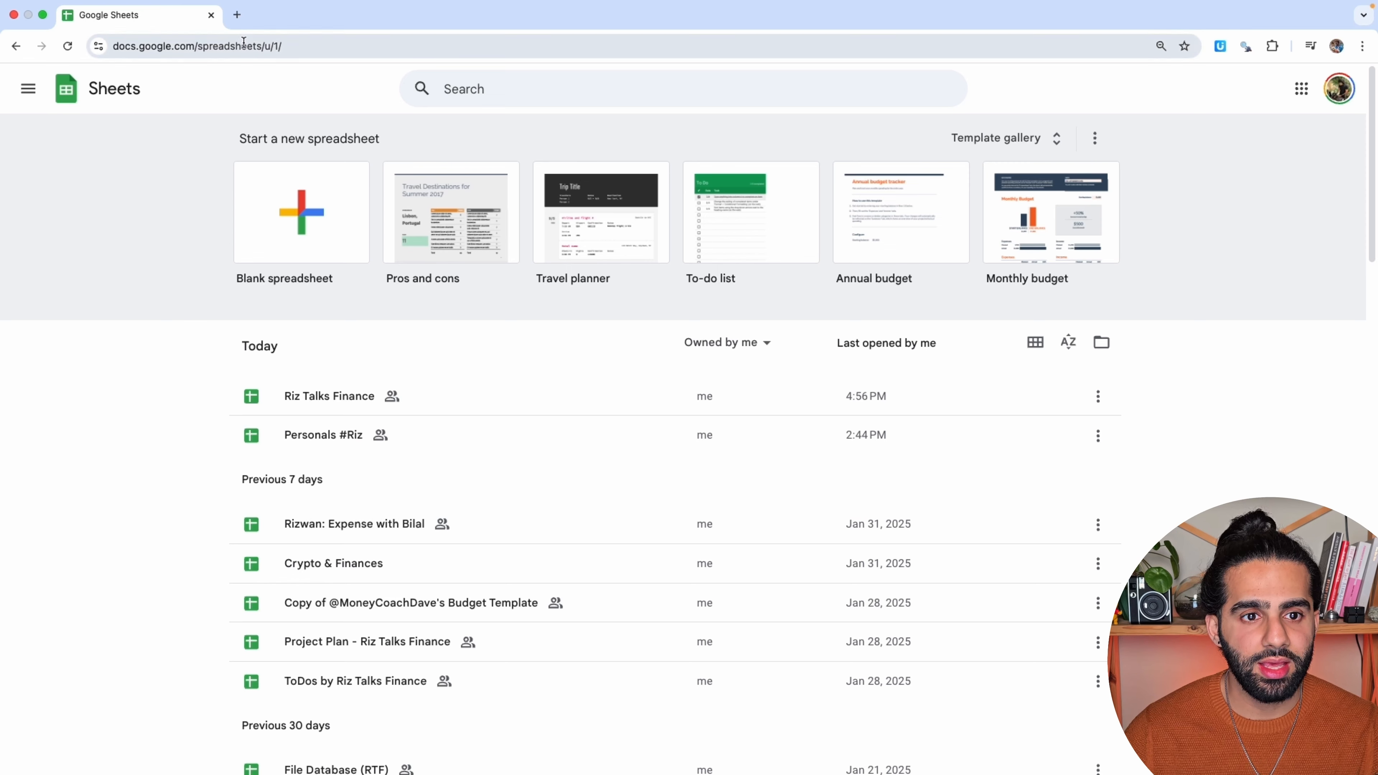
Open drive.google.com/drive/u/1/my-drive in a new browser tab and create a new blank Google Sheets spreadsheet from it.
{"action": "left_click", "coordinate": [238, 15]}
{"action": "type", "text": "dri"}
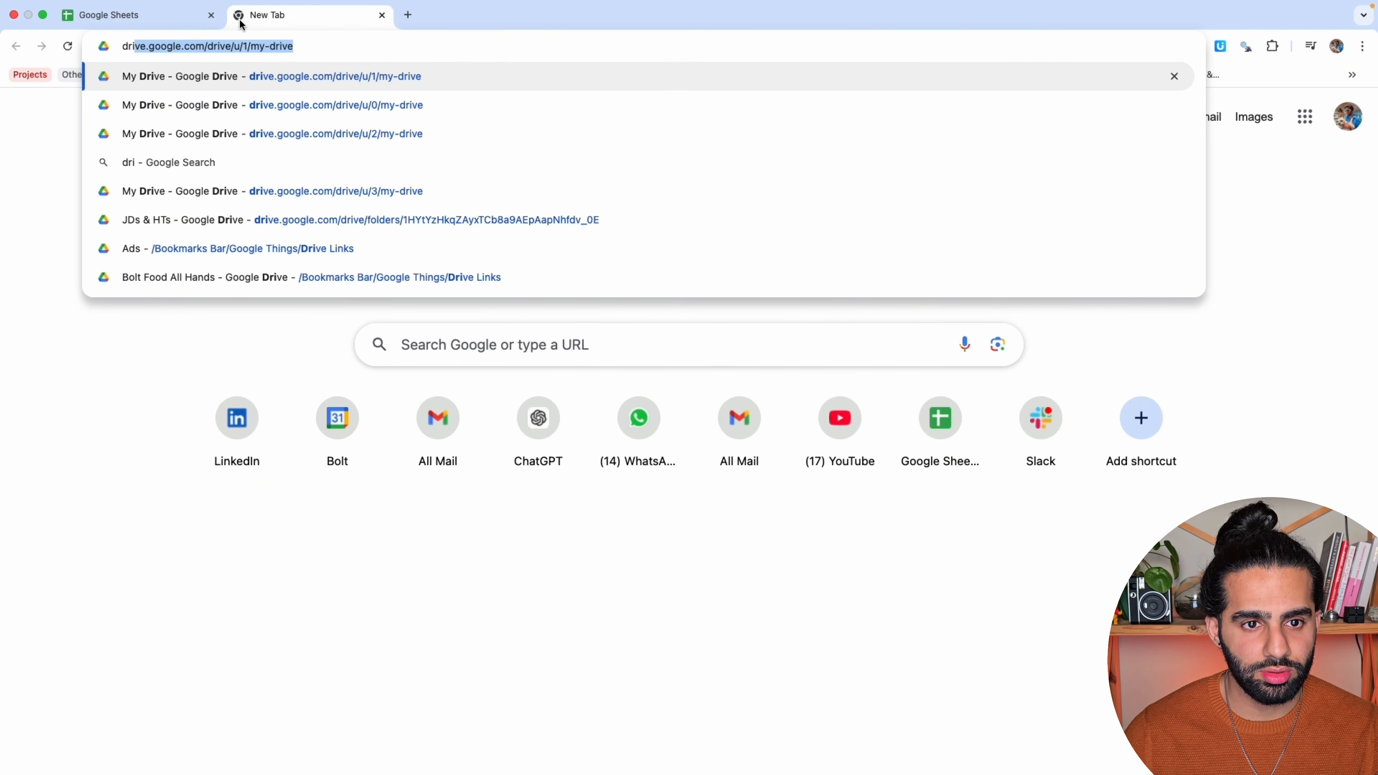
{"action": "key", "text": "Right"}
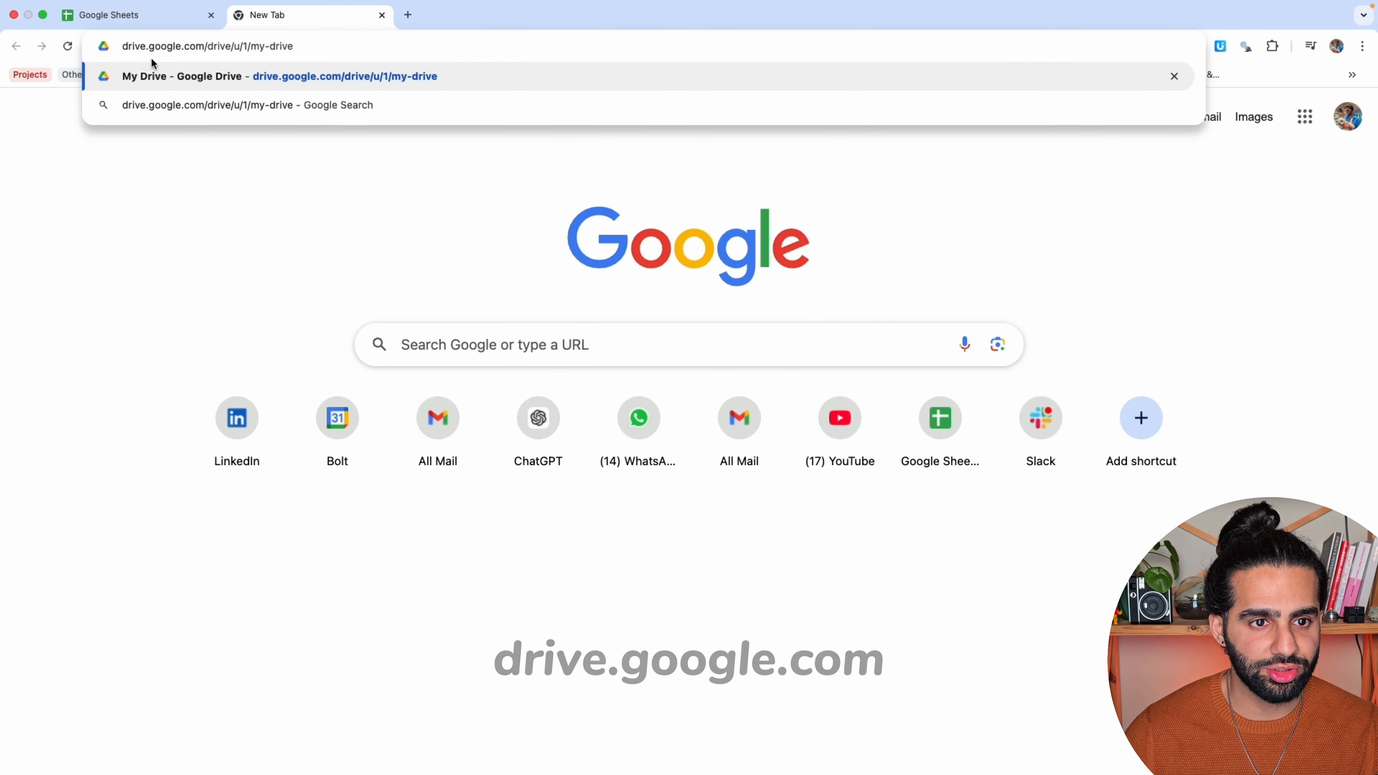
{"action": "key", "text": "Return"}
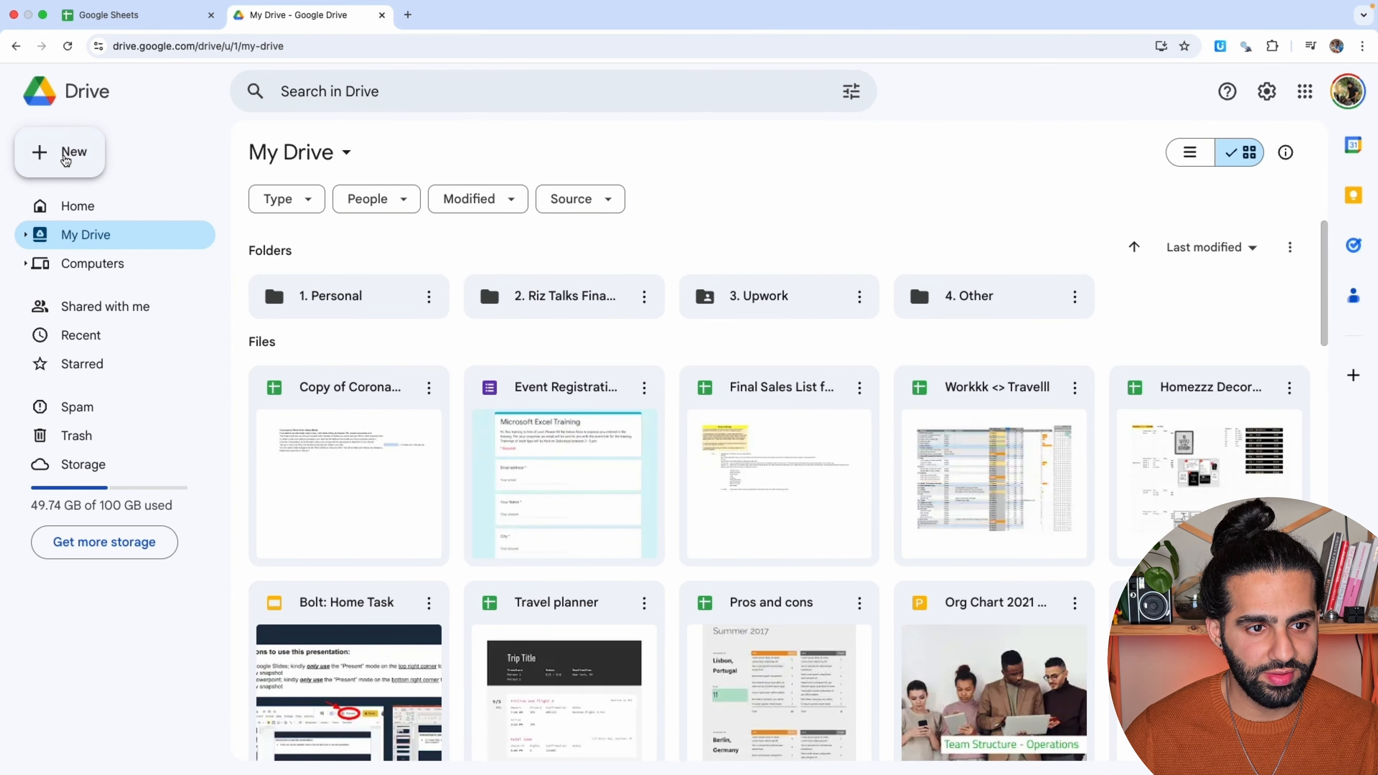
{"action": "left_click", "coordinate": [66, 161]}
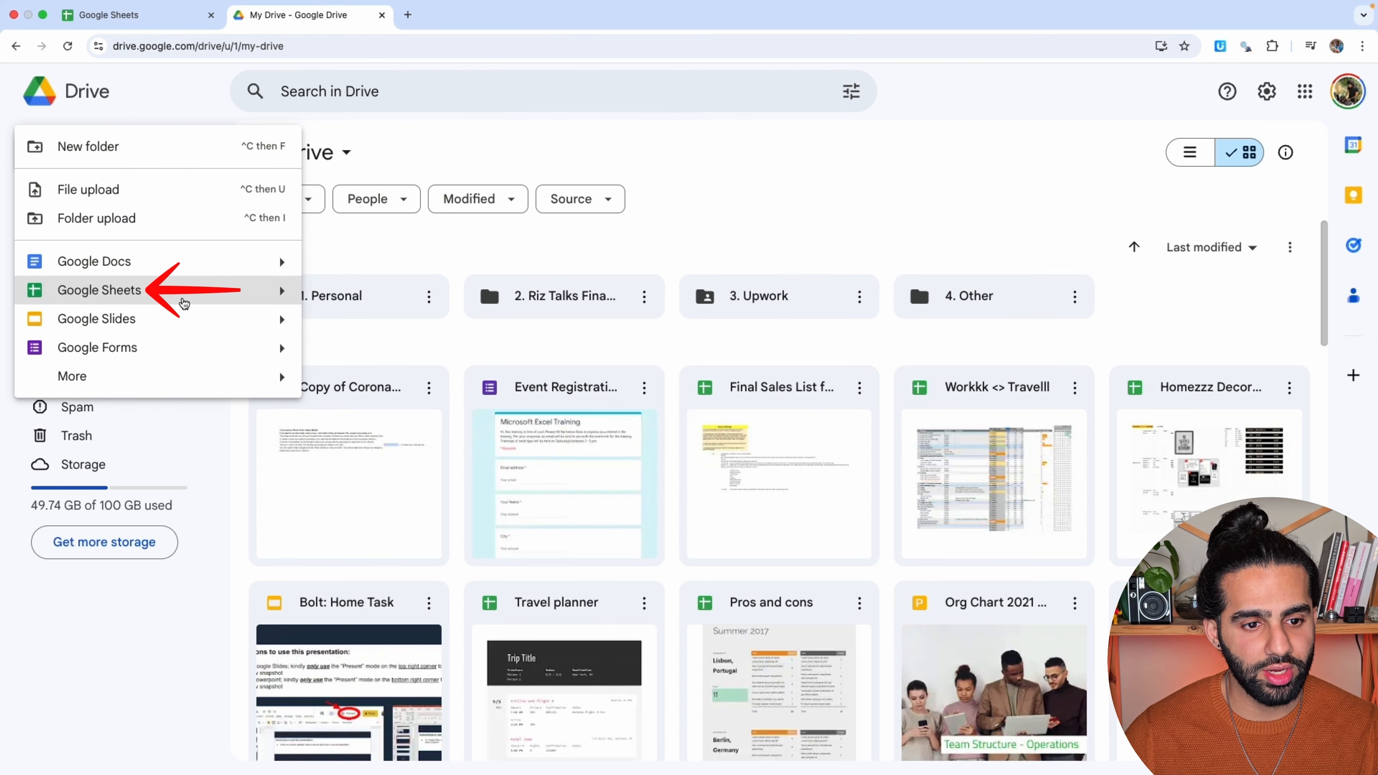
{"action": "left_click", "coordinate": [182, 297]}
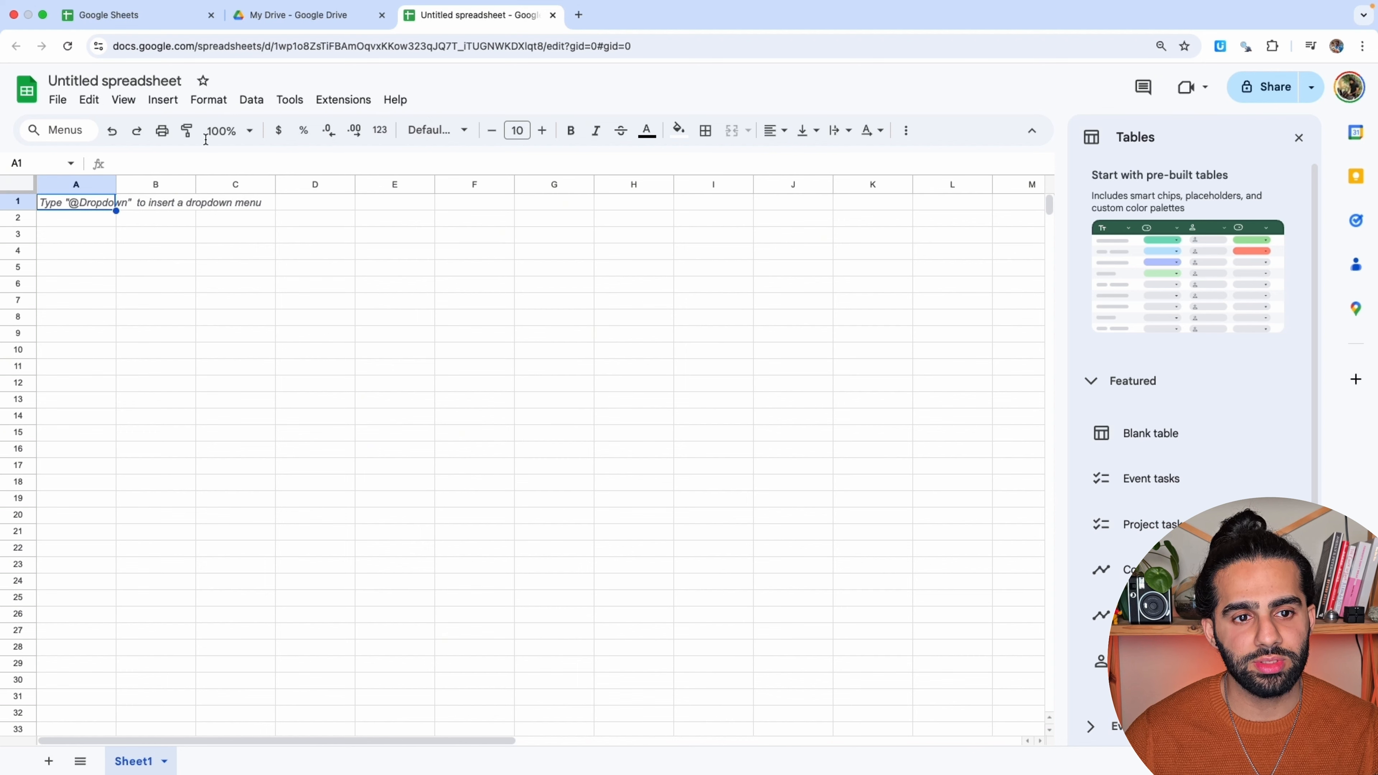
Return to the Google Sheets home page and create a blank spreadsheet there.
{"action": "left_click", "coordinate": [171, 18]}
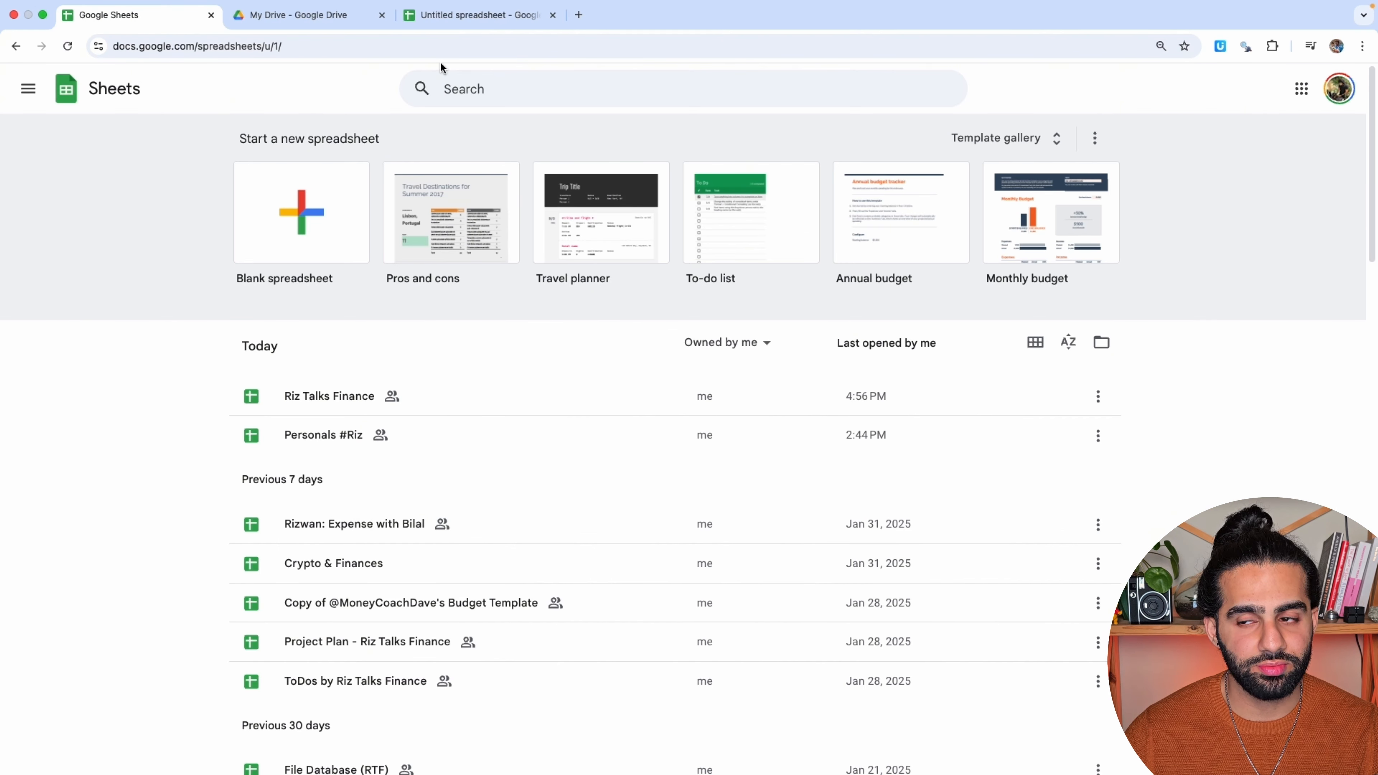
{"action": "left_click", "coordinate": [1301, 89]}
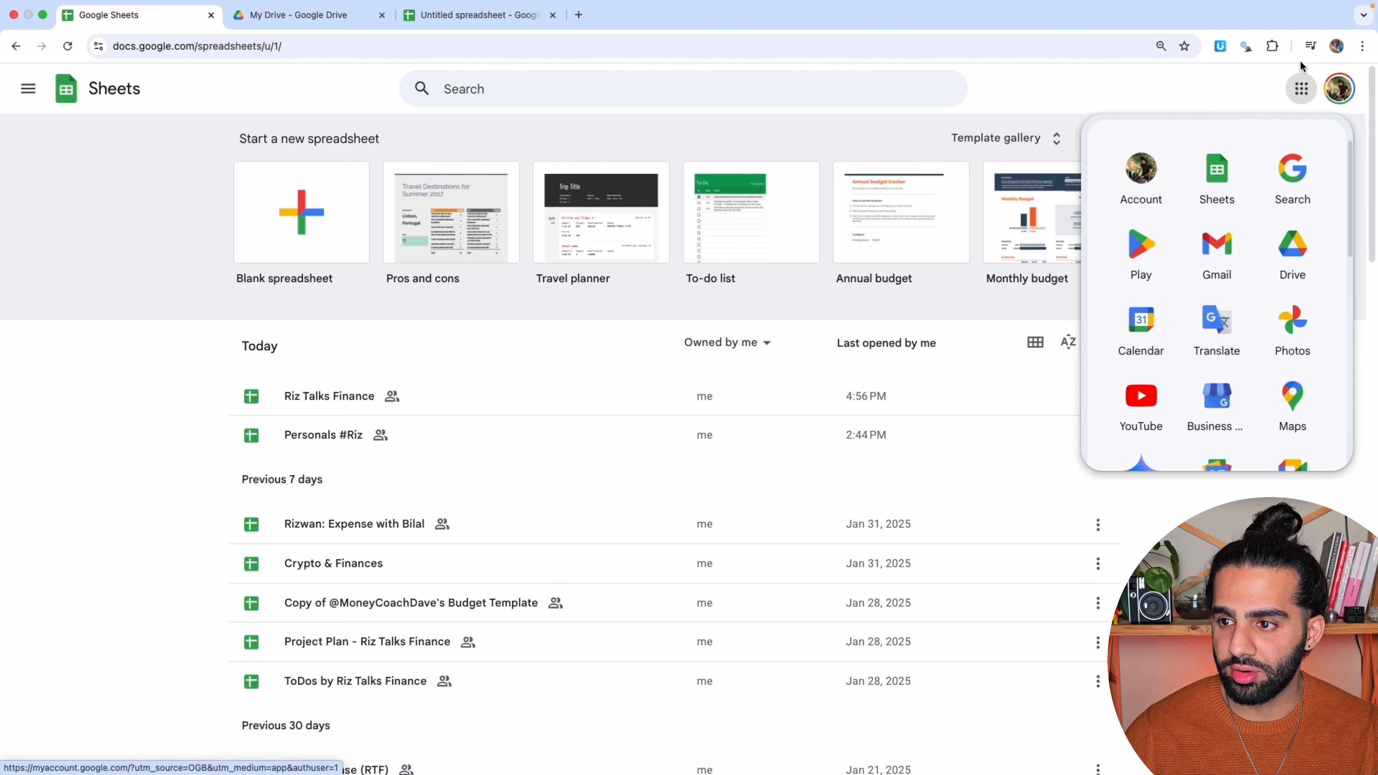
{"action": "left_click", "coordinate": [124, 299]}
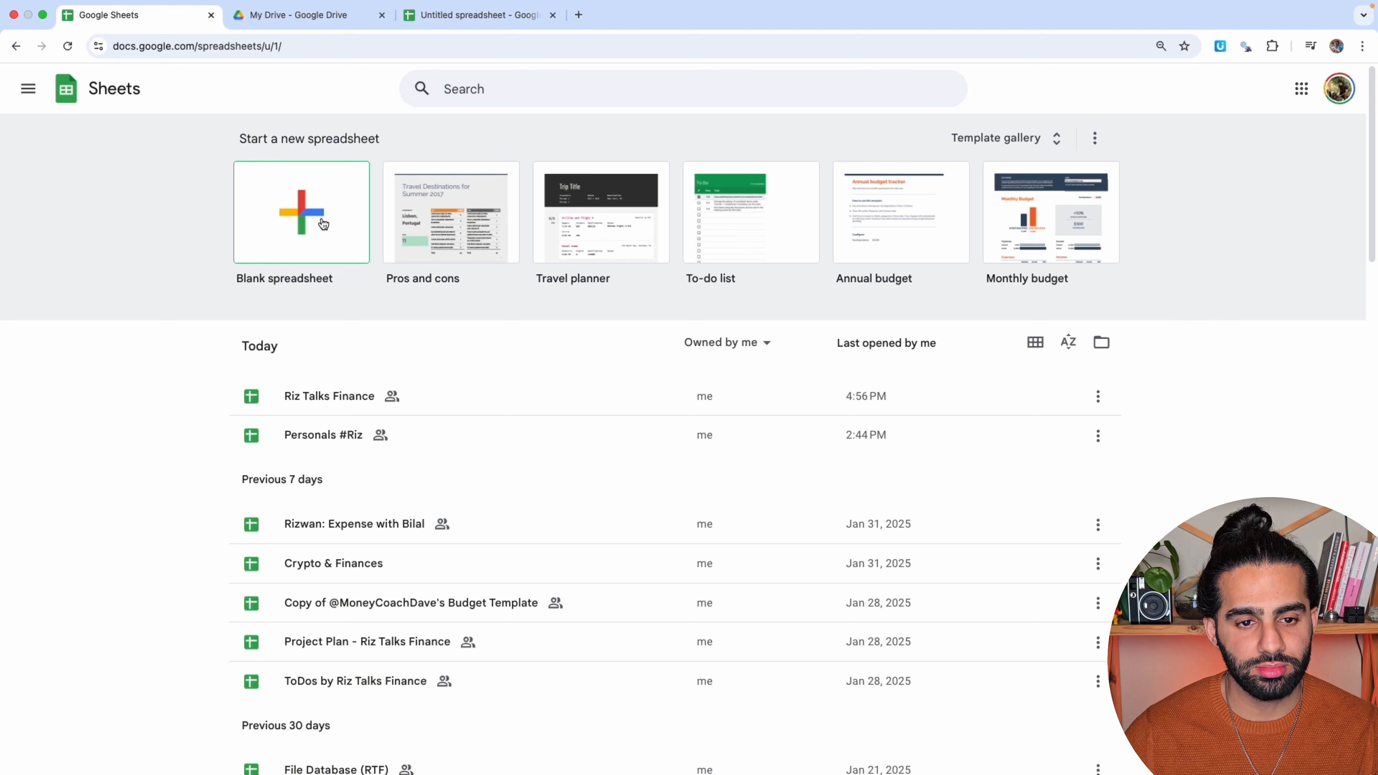
{"action": "left_click", "coordinate": [323, 224]}
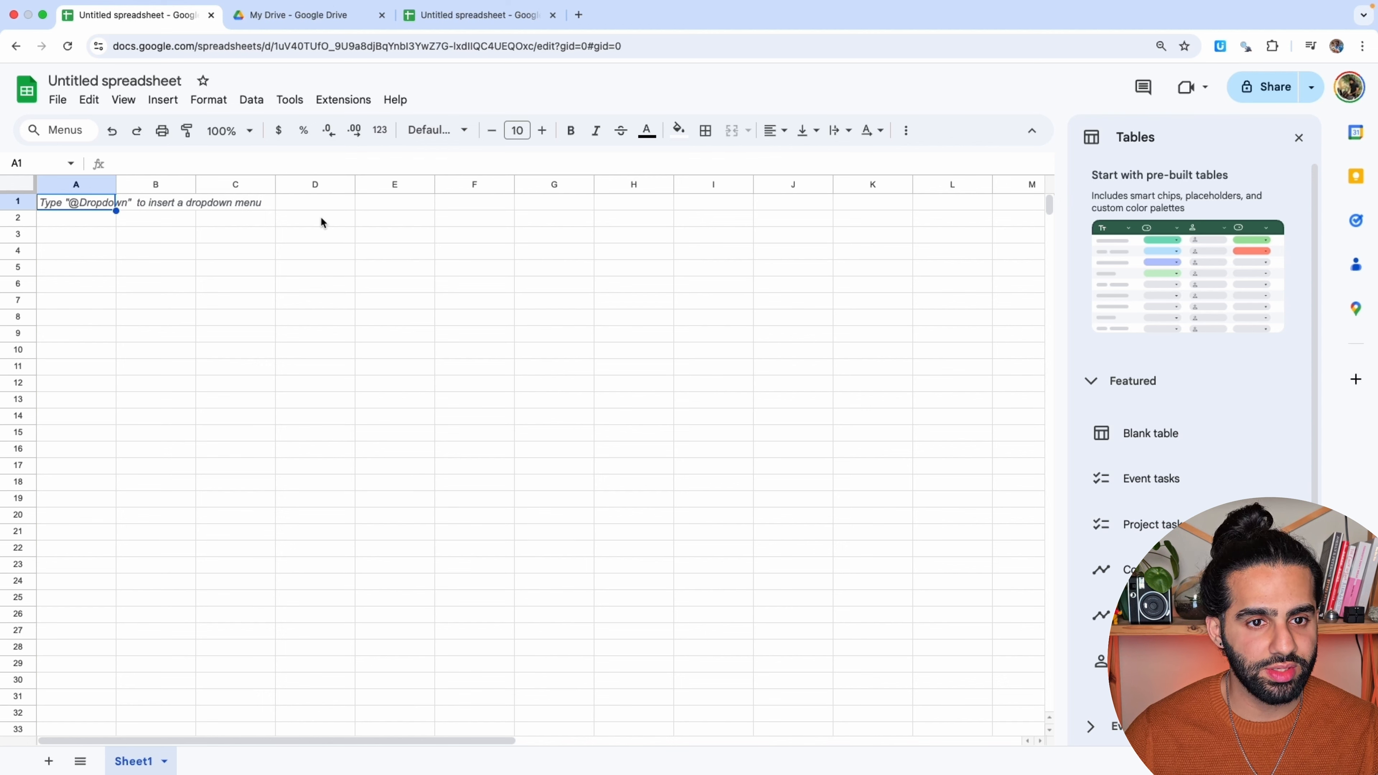
Create another blank spreadsheet in a new browser tab through the address sheets.new.
{"action": "left_click", "coordinate": [579, 16]}
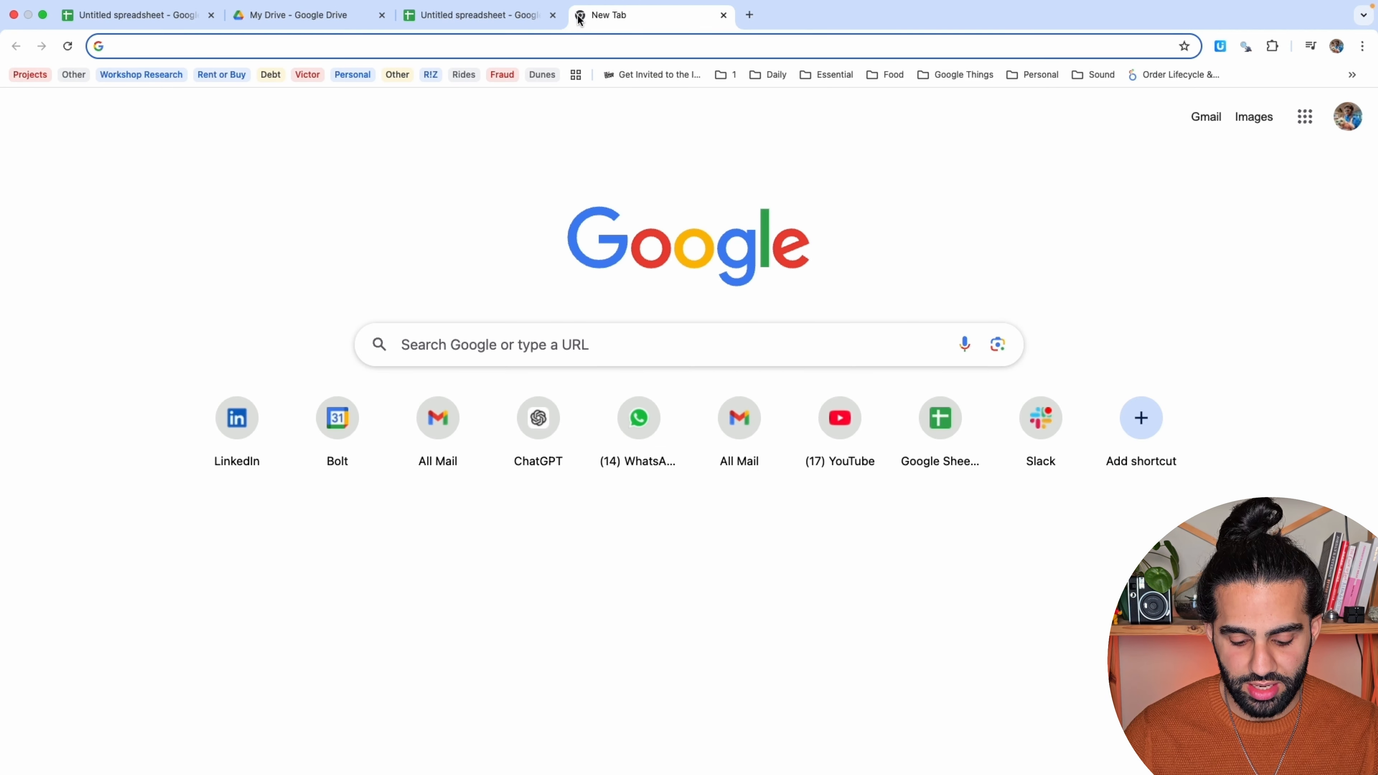
{"action": "type", "text": "sheets"}
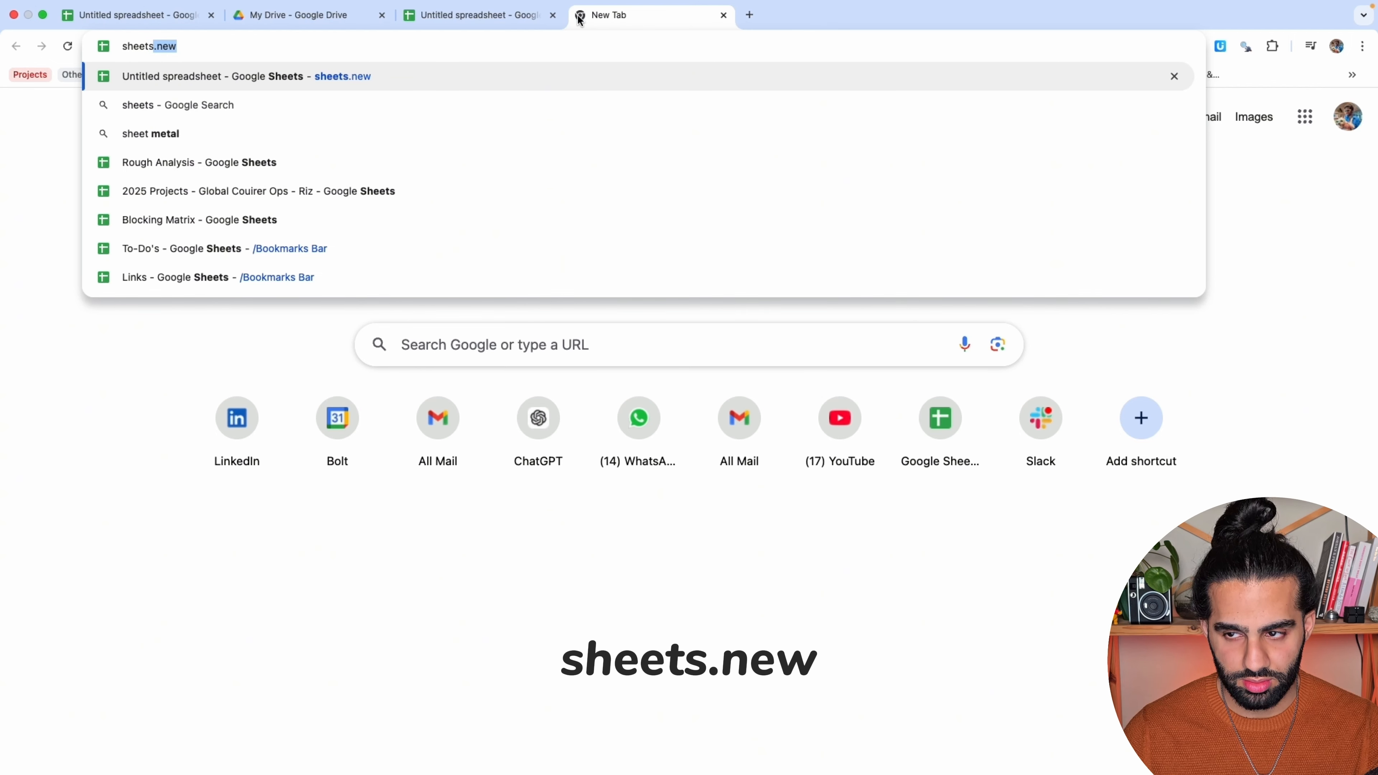
{"action": "type", "text": ".new"}
{"action": "key", "text": "Return"}
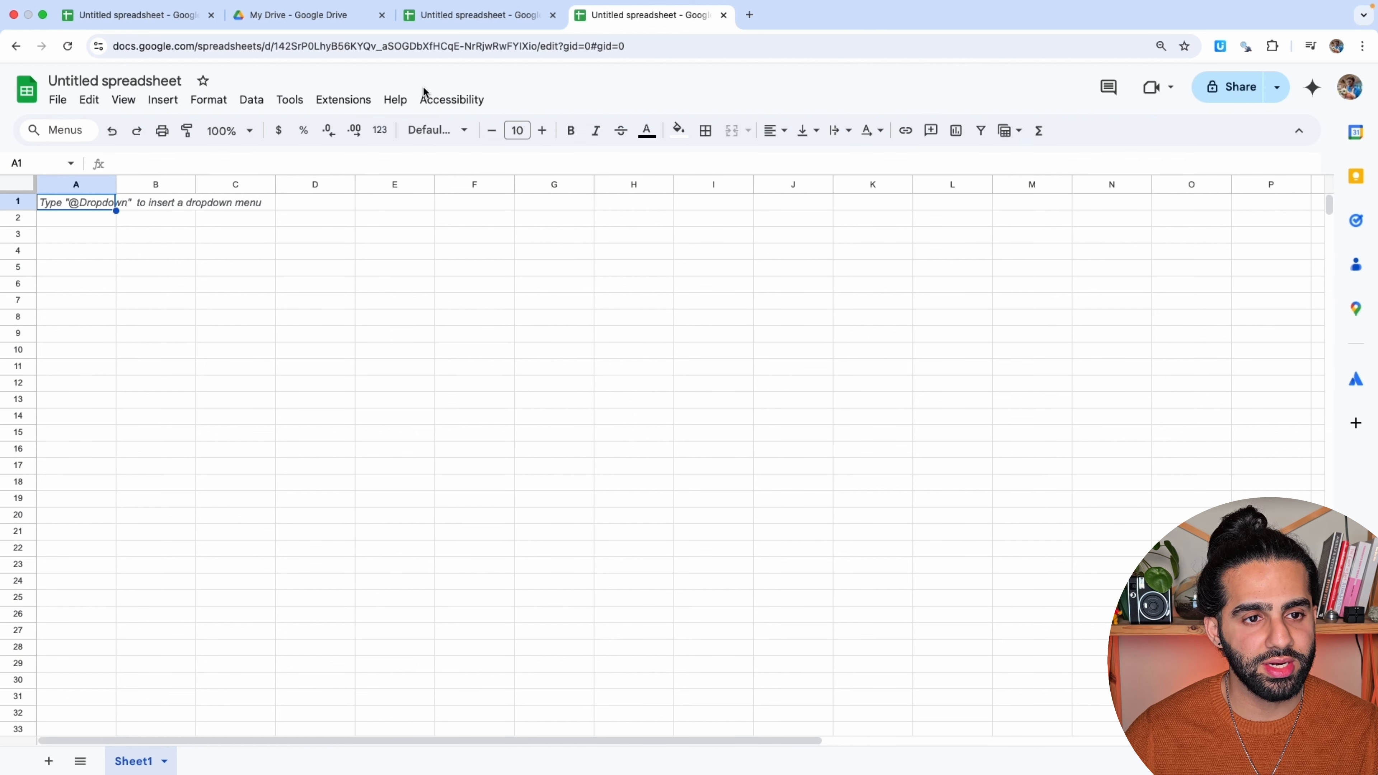
Rename the spreadsheet in the first browser tab to the presenter's first name followed by "Teaching Google Sheets".
{"action": "left_click", "coordinate": [147, 16]}
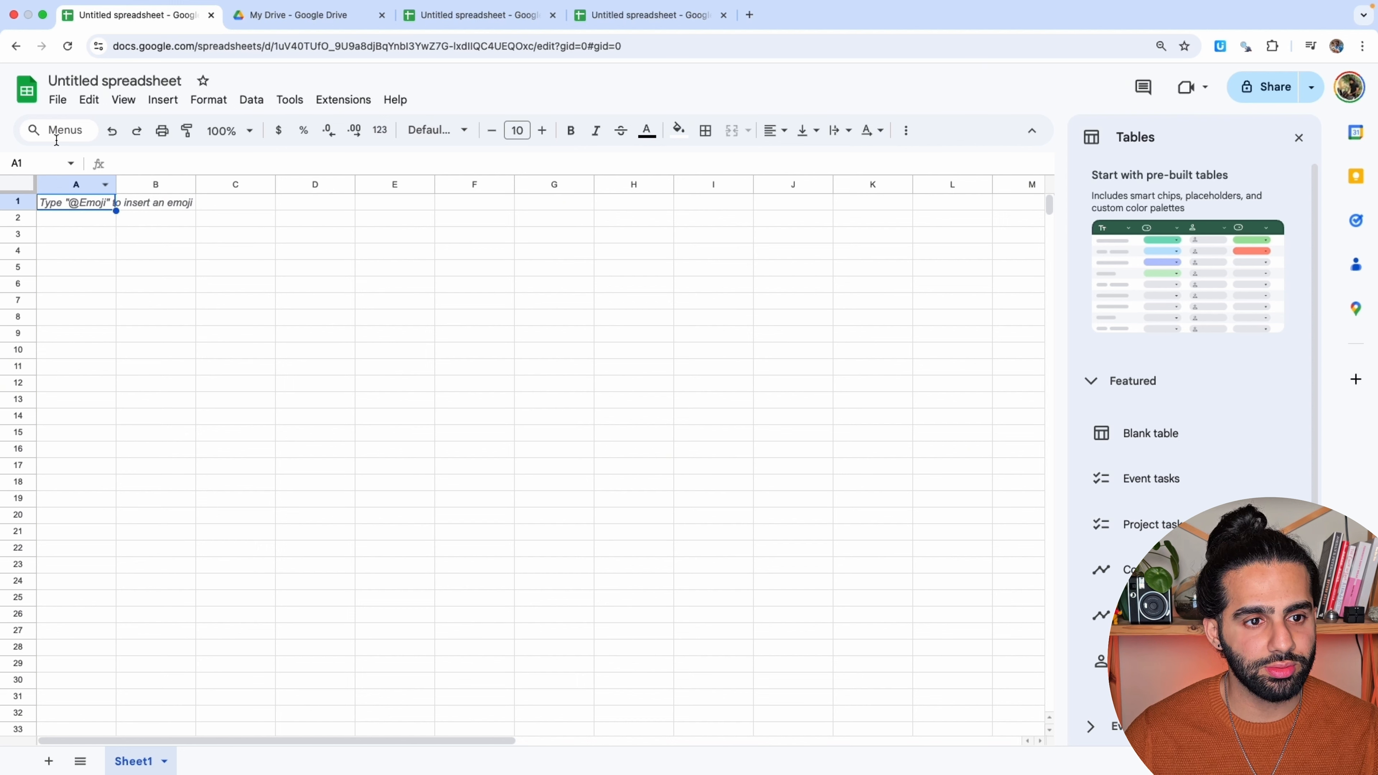
{"action": "left_click", "coordinate": [137, 80]}
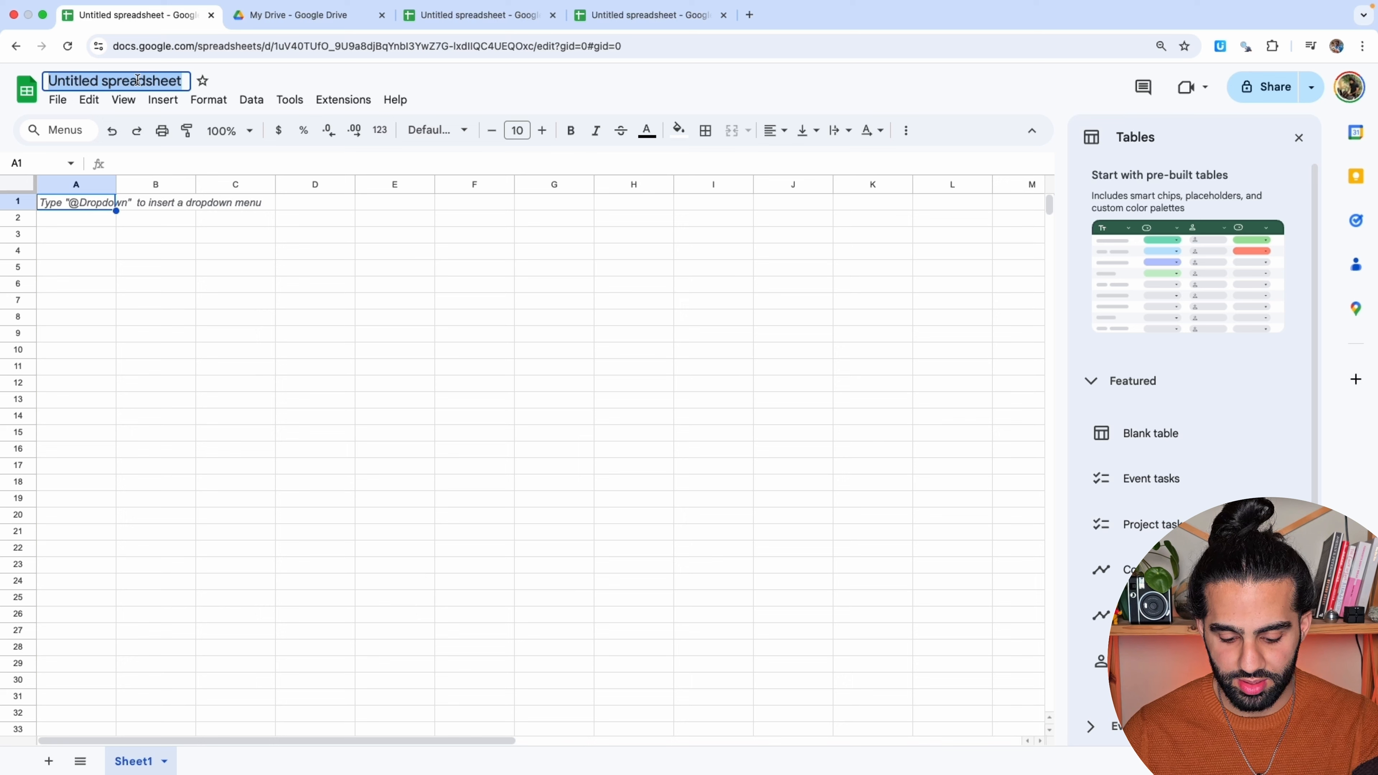
{"action": "type", "text": "Riz"}
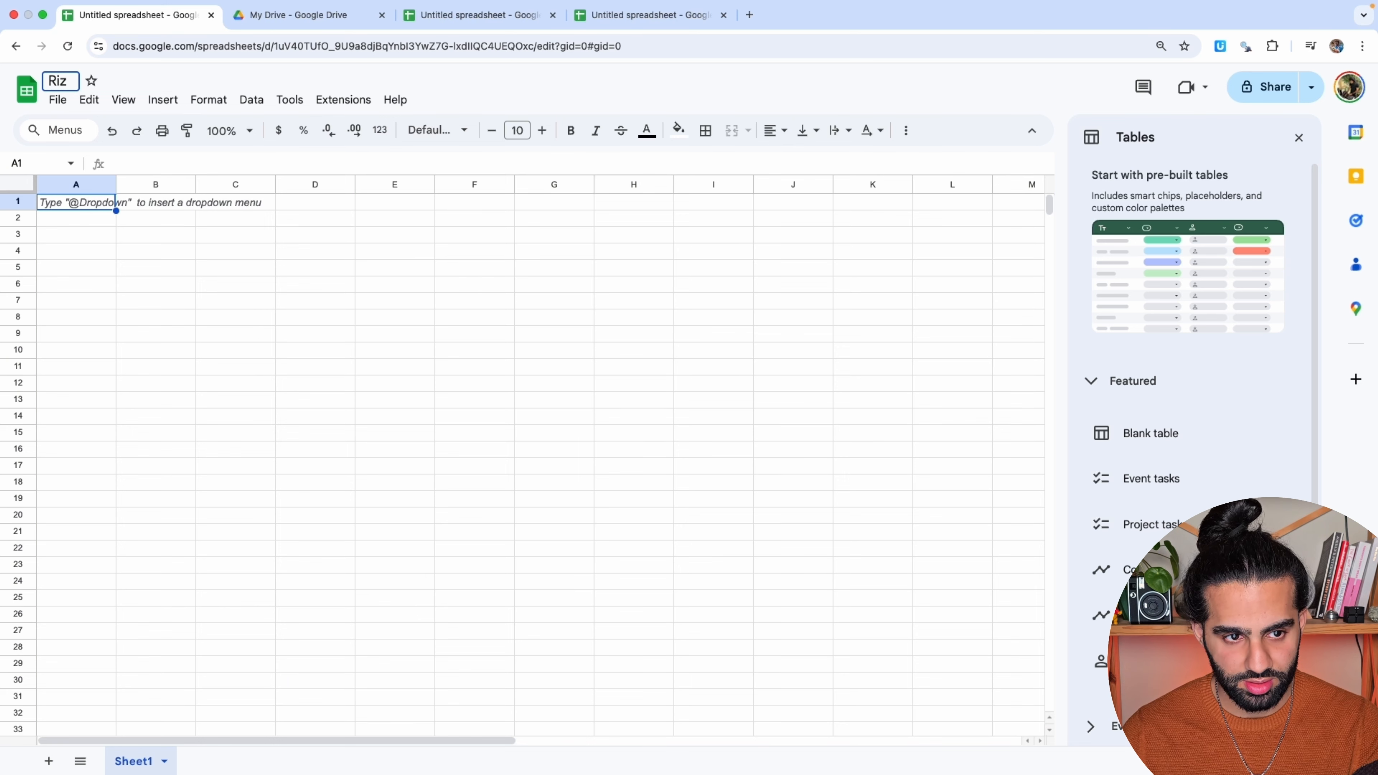
{"action": "type", "text": " Teaching"}
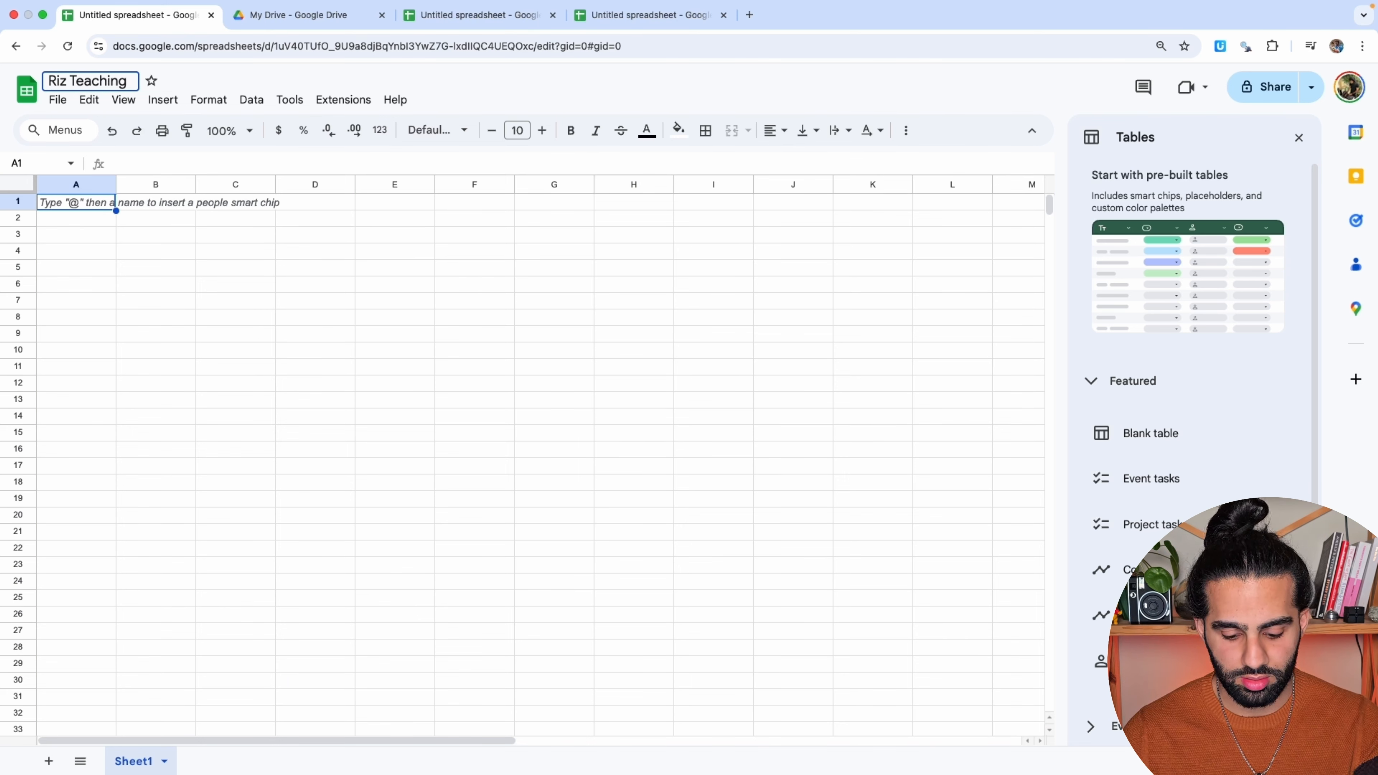
{"action": "type", "text": " Google"}
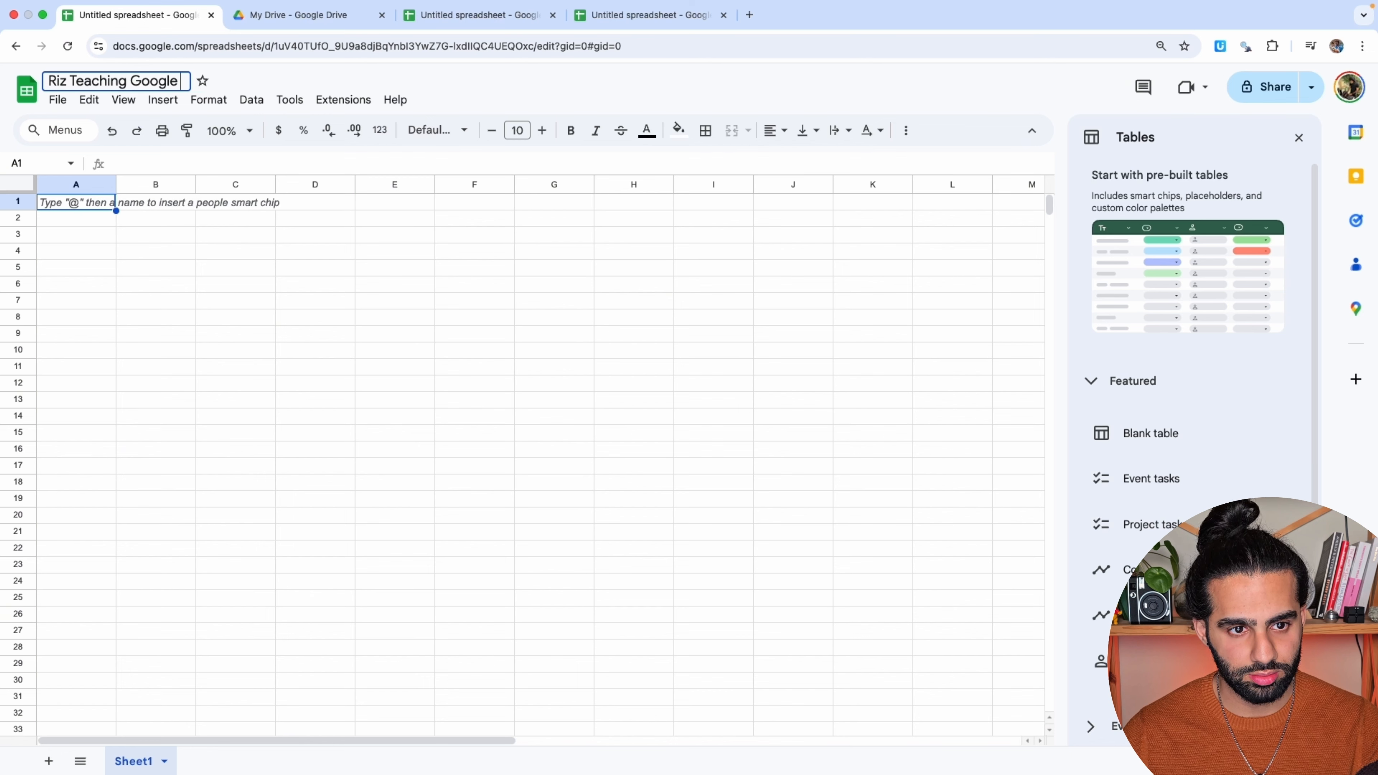
{"action": "type", "text": " Sheets"}
{"action": "key", "text": "Return"}
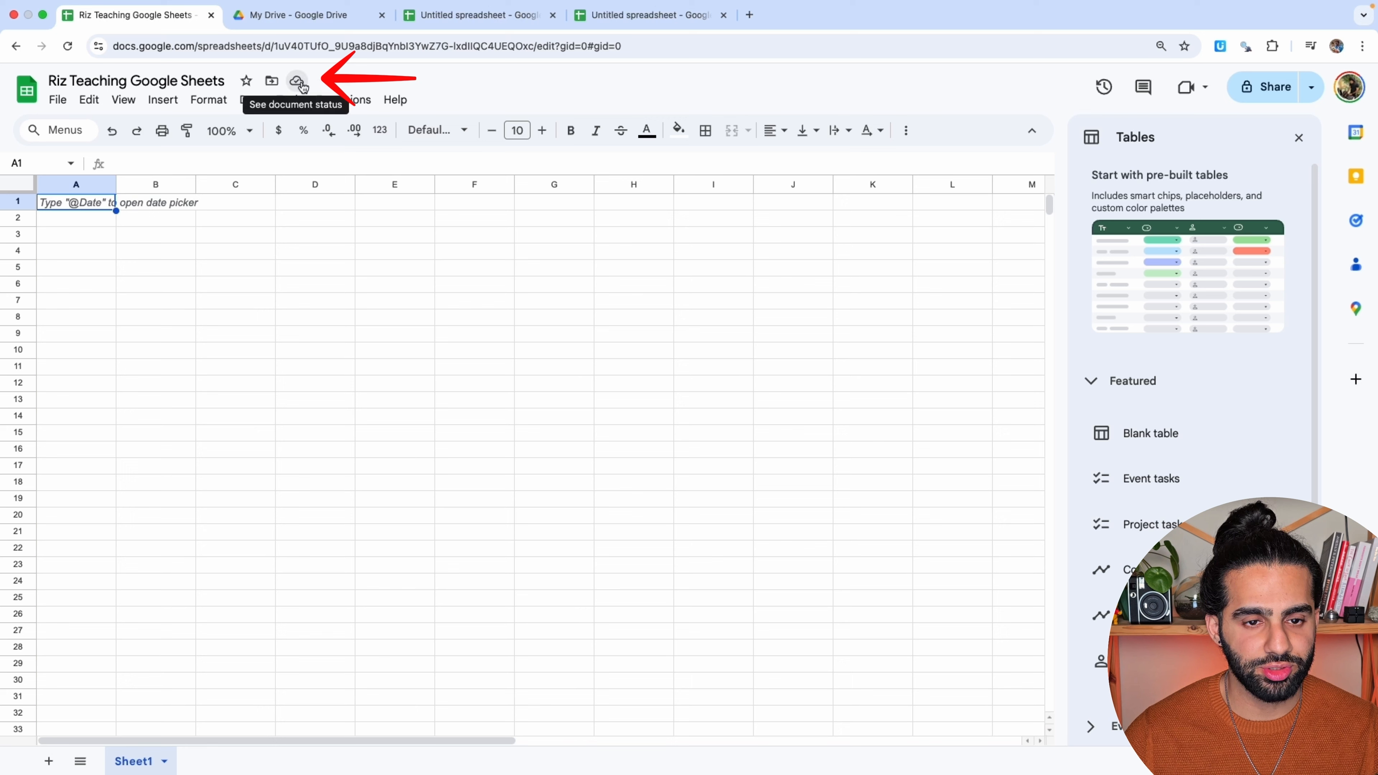
Select cell A1 and close the pre-built tables suggestions.
{"action": "left_click", "coordinate": [100, 252]}
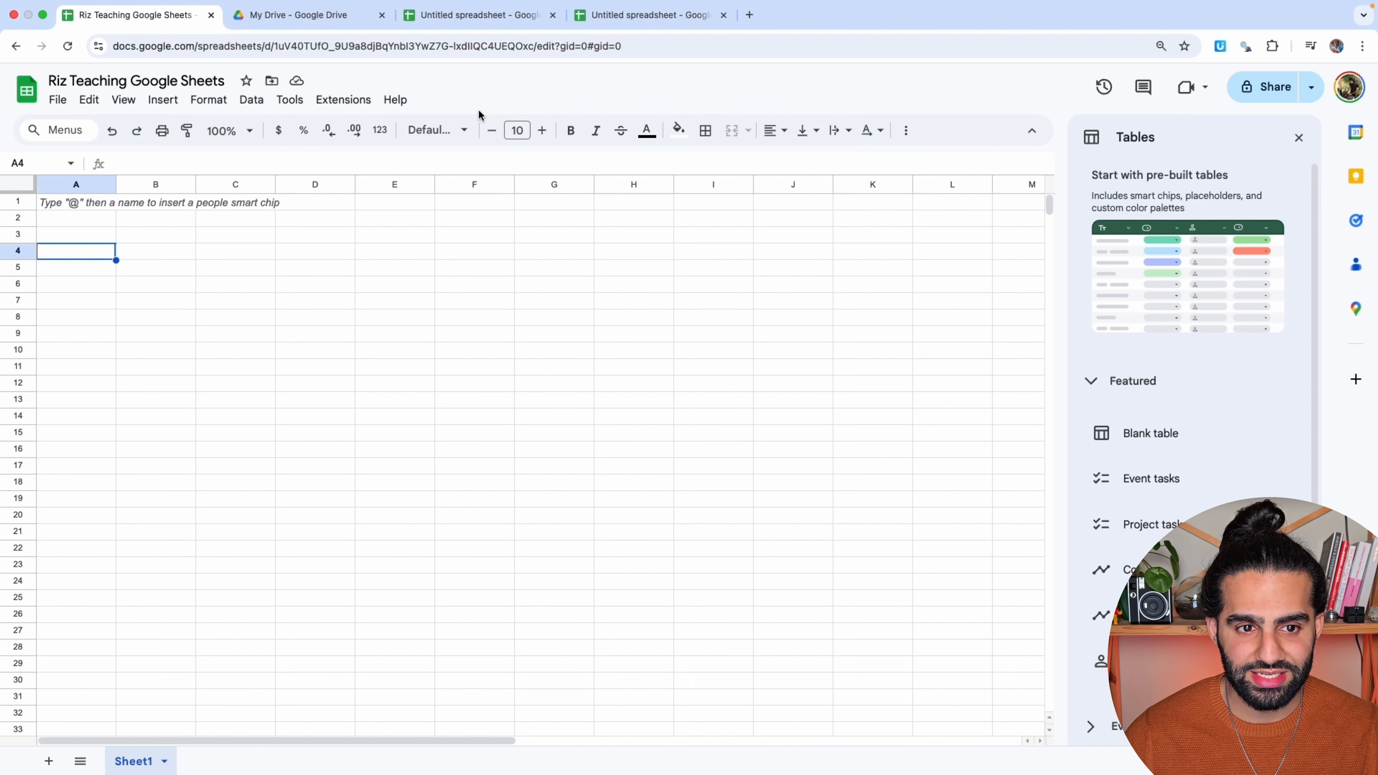
{"action": "left_click", "coordinate": [71, 205]}
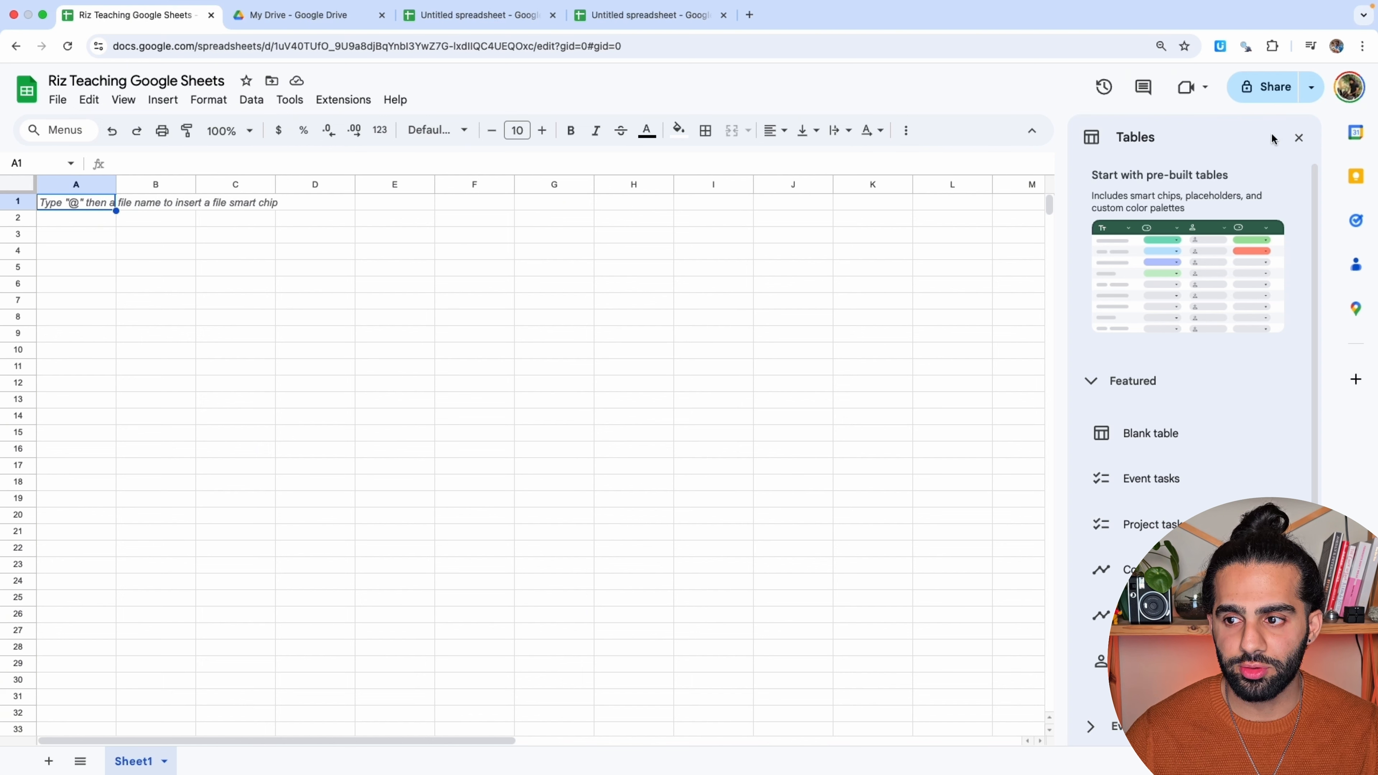
{"action": "left_click", "coordinate": [1298, 138]}
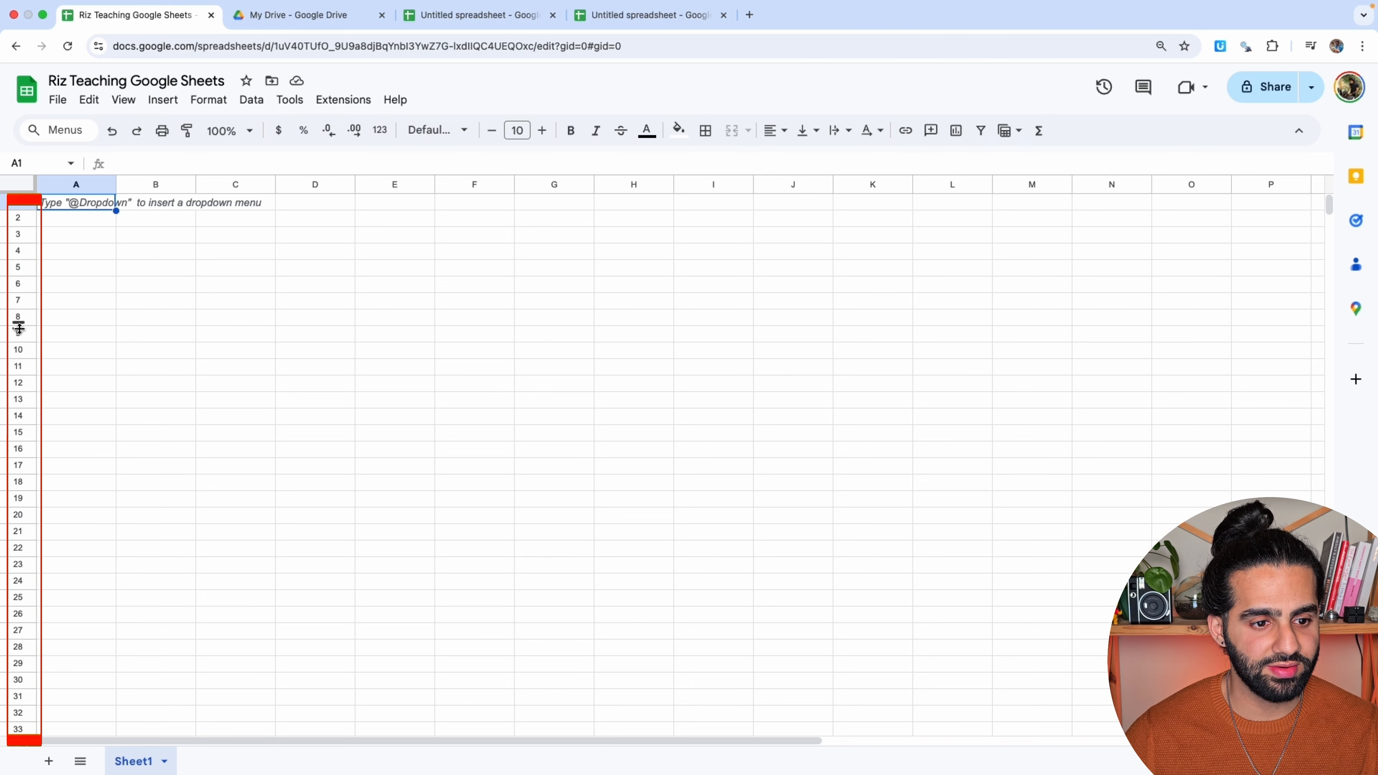
Jump from cell A10 to the last row of column A and back to cell A1.
{"action": "left_click", "coordinate": [60, 354]}
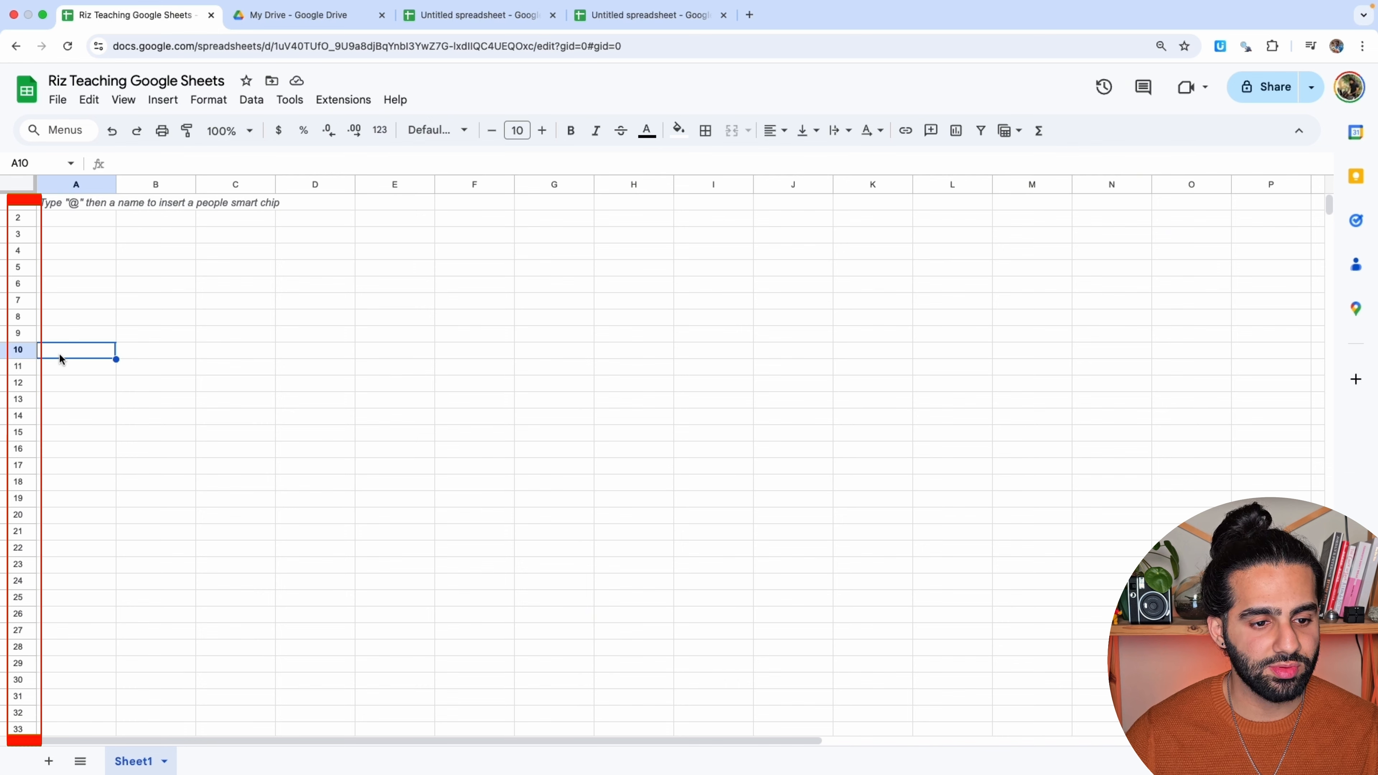
{"action": "key", "text": "super+Down"}
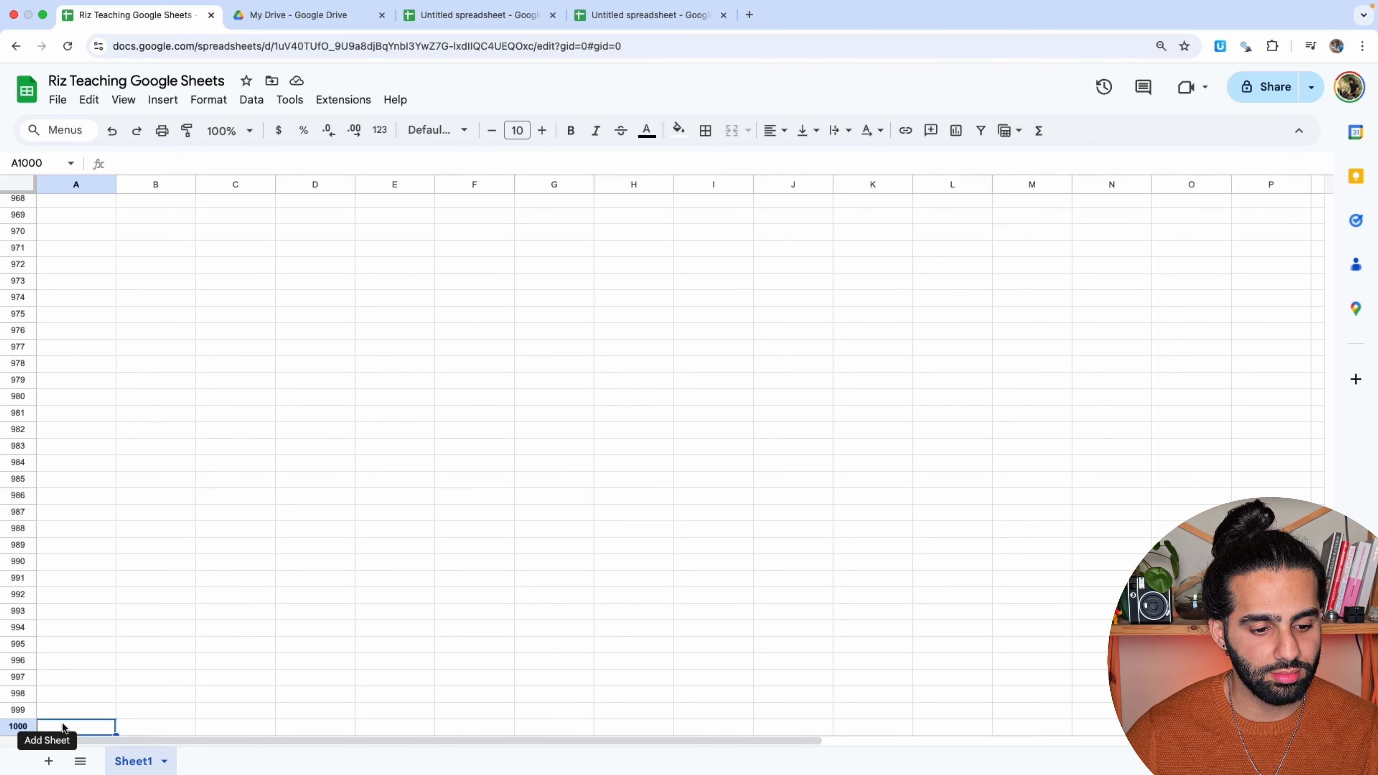
{"action": "key", "text": "super+Up"}
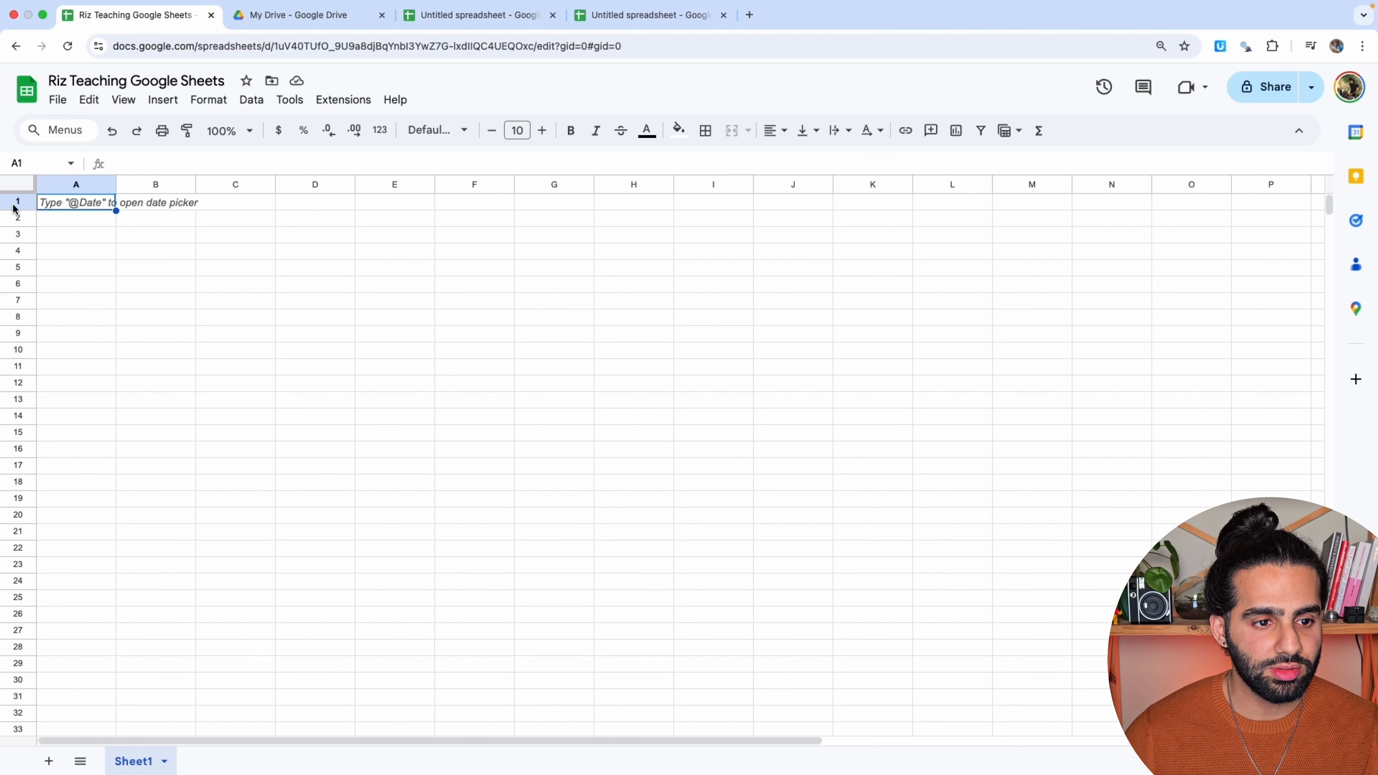
Select rows 1 through 20, clear that selection, and select the whole of column A.
{"action": "left_click_drag", "start_coordinate": [13, 203], "coordinate": [12, 512]}
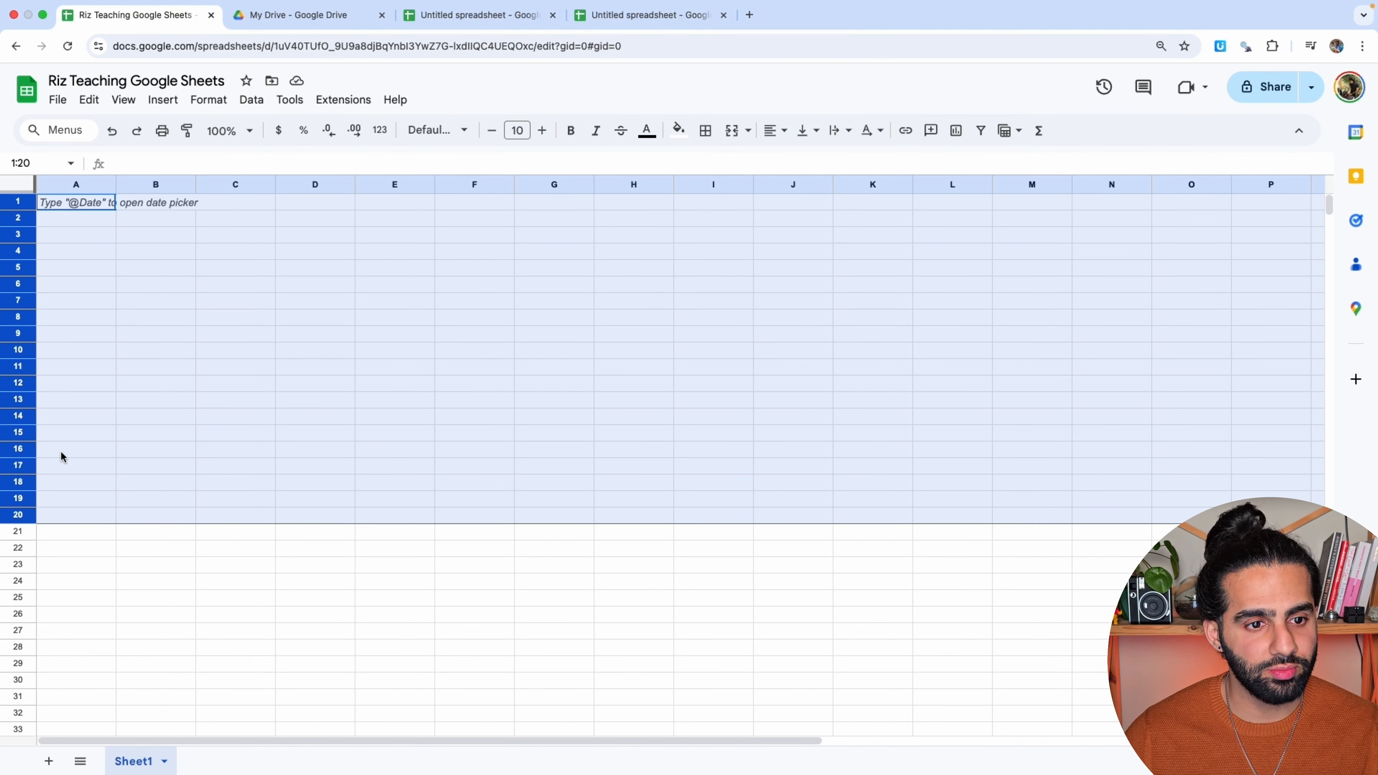
{"action": "left_click", "coordinate": [74, 433]}
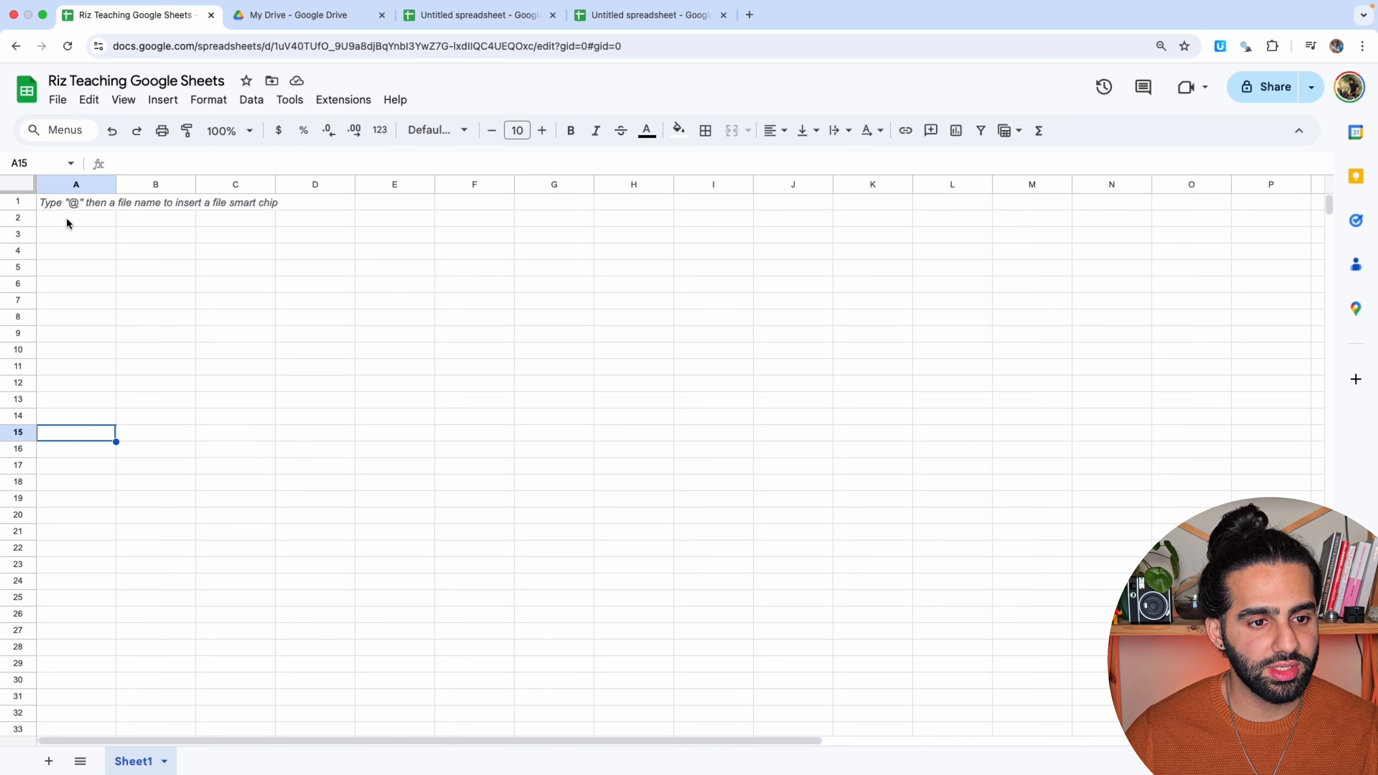
{"action": "left_click", "coordinate": [62, 187]}
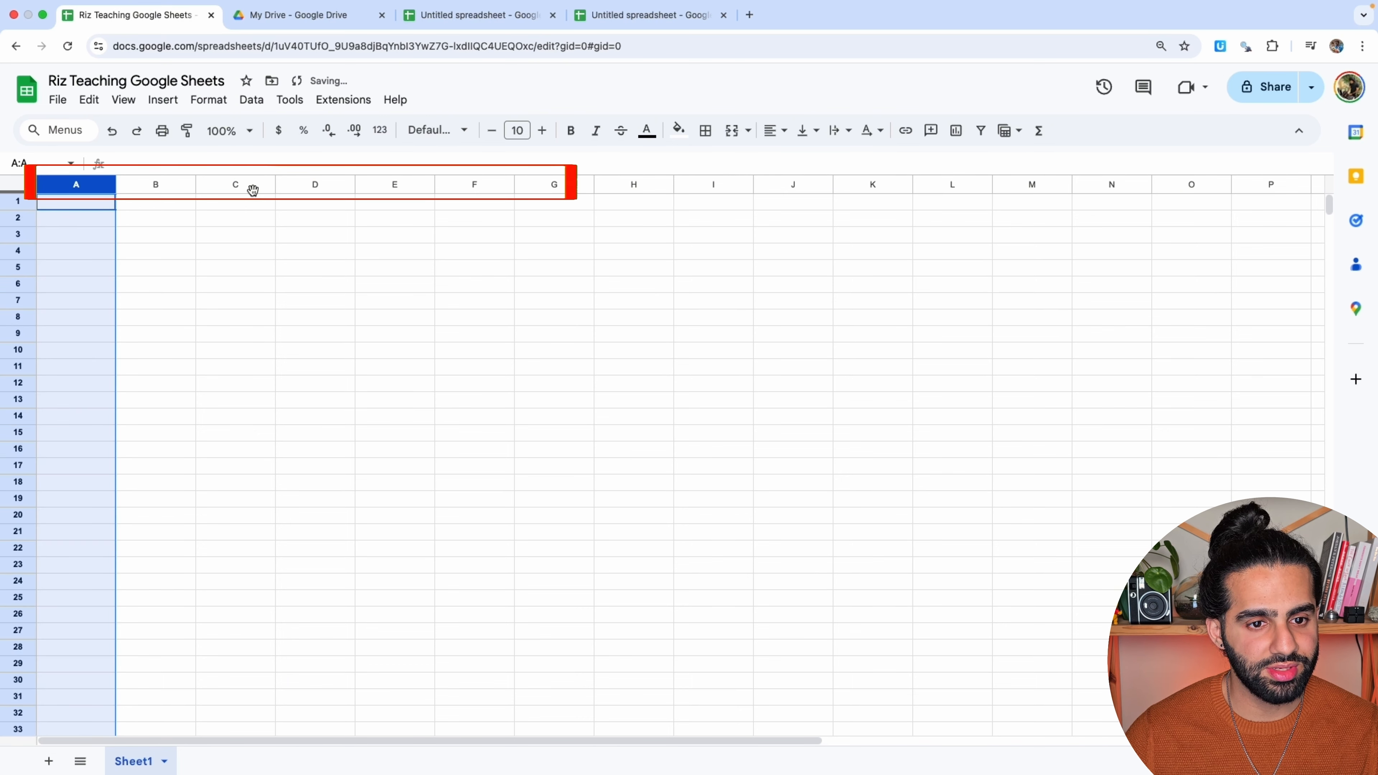
Clear the column A selection by selecting cell F4, and look across the columns through Z and back to A.
{"action": "left_click", "coordinate": [498, 259]}
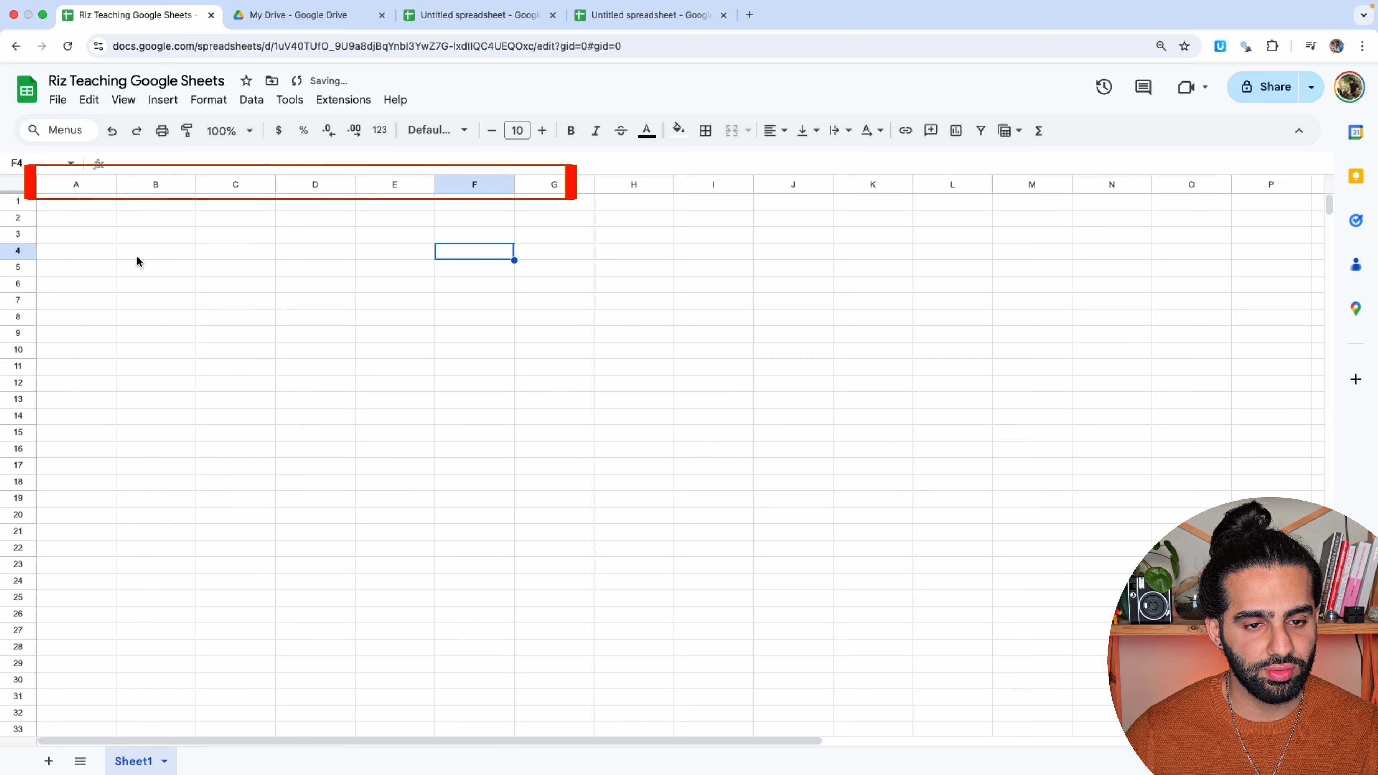
{"action": "scroll", "coordinate": [140, 263], "scroll_direction": "right", "scroll_amount": 10}
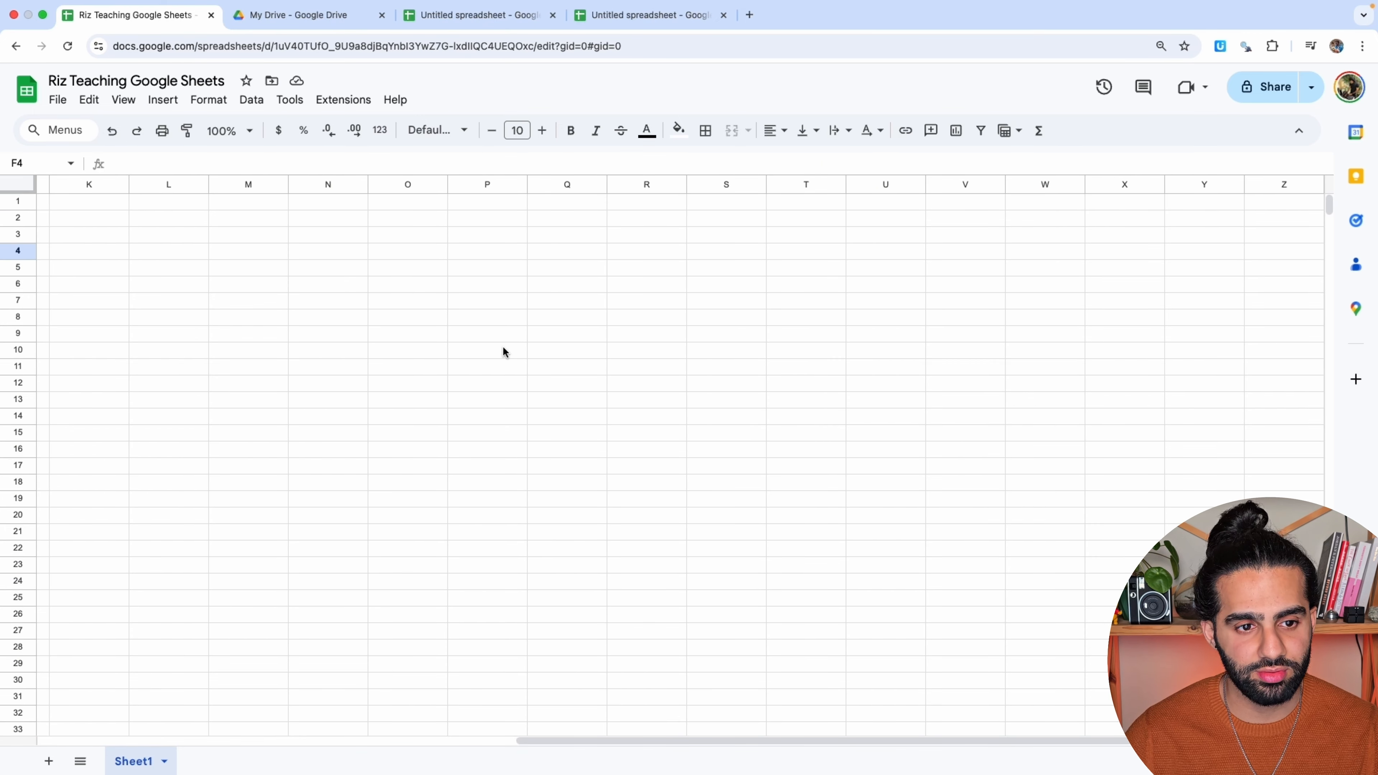
{"action": "scroll", "coordinate": [503, 348], "scroll_direction": "left", "scroll_amount": 10}
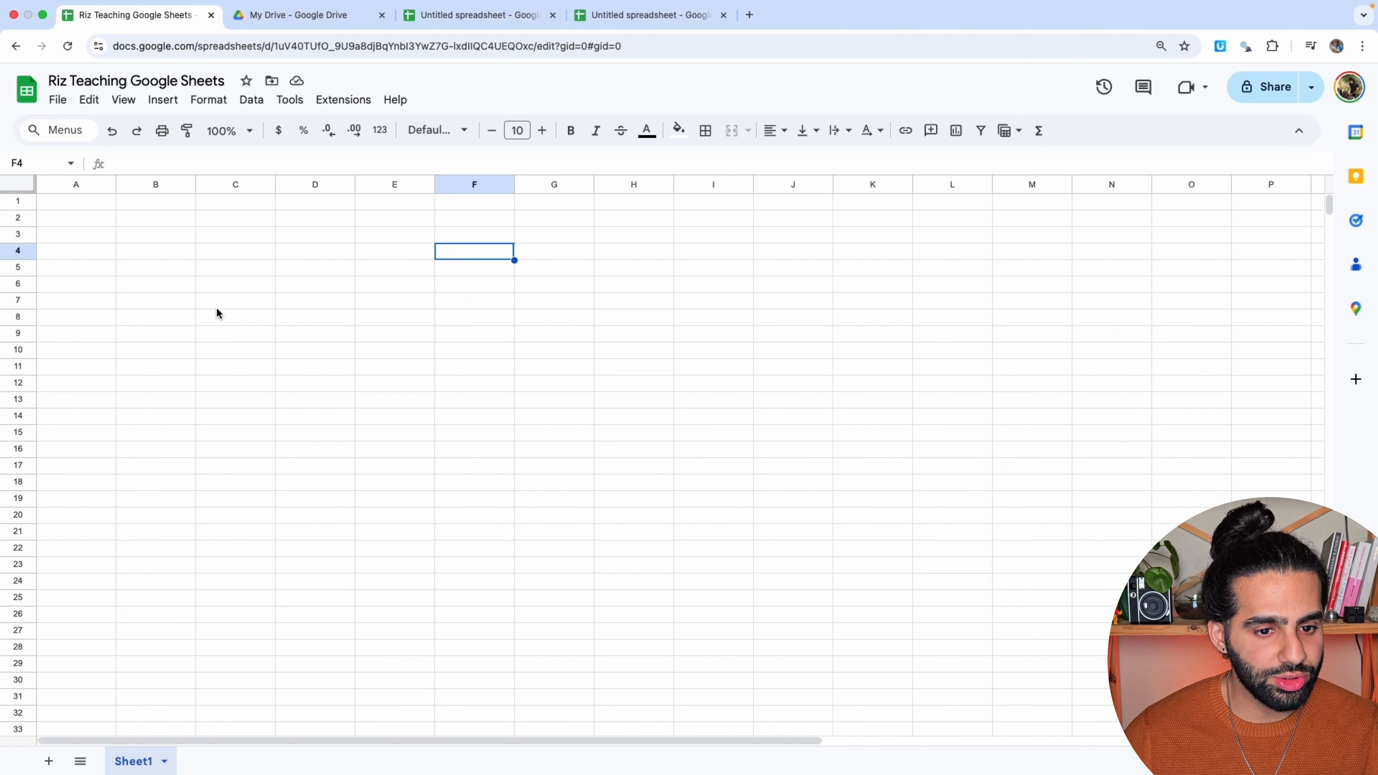
Select cell C10 and jump from it to cell B5 by entering the cell reference.
{"action": "left_click", "coordinate": [234, 358]}
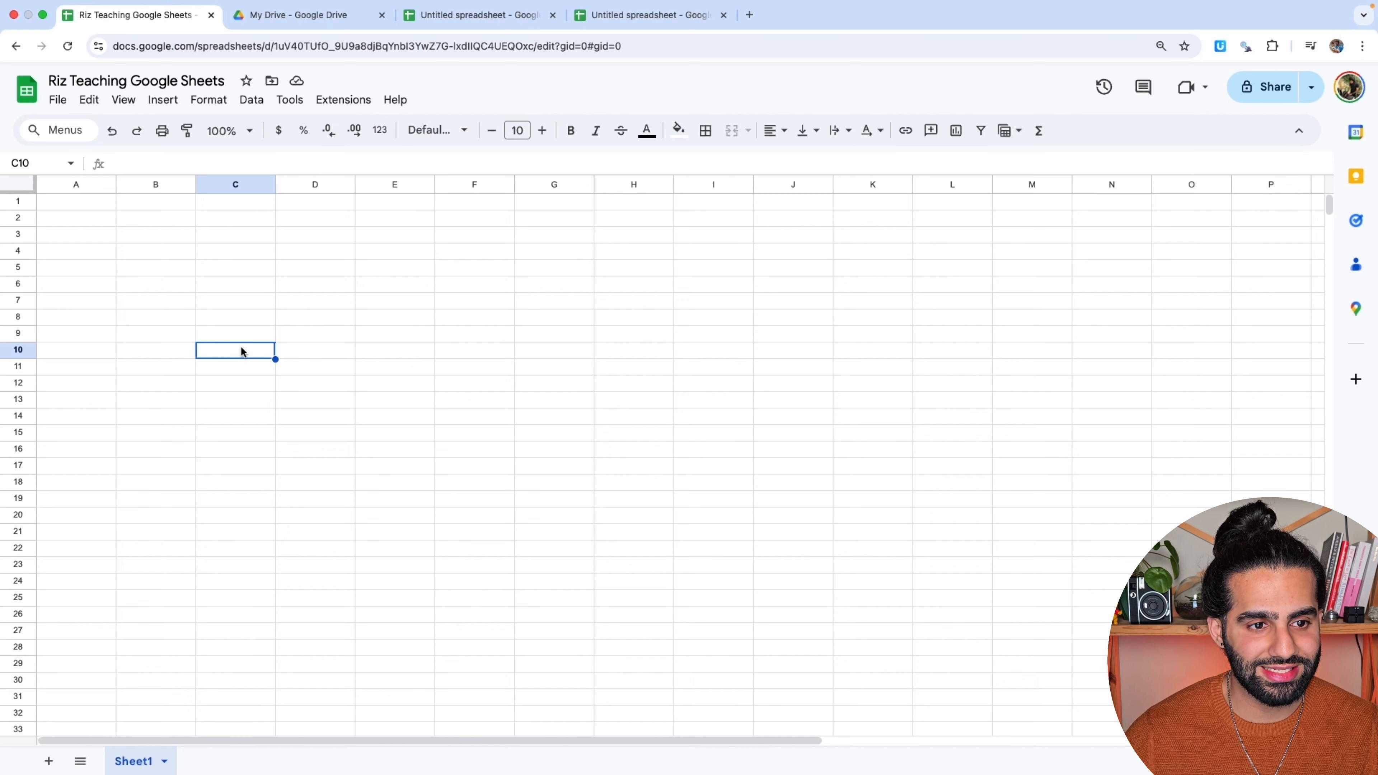
{"action": "left_click", "coordinate": [23, 164]}
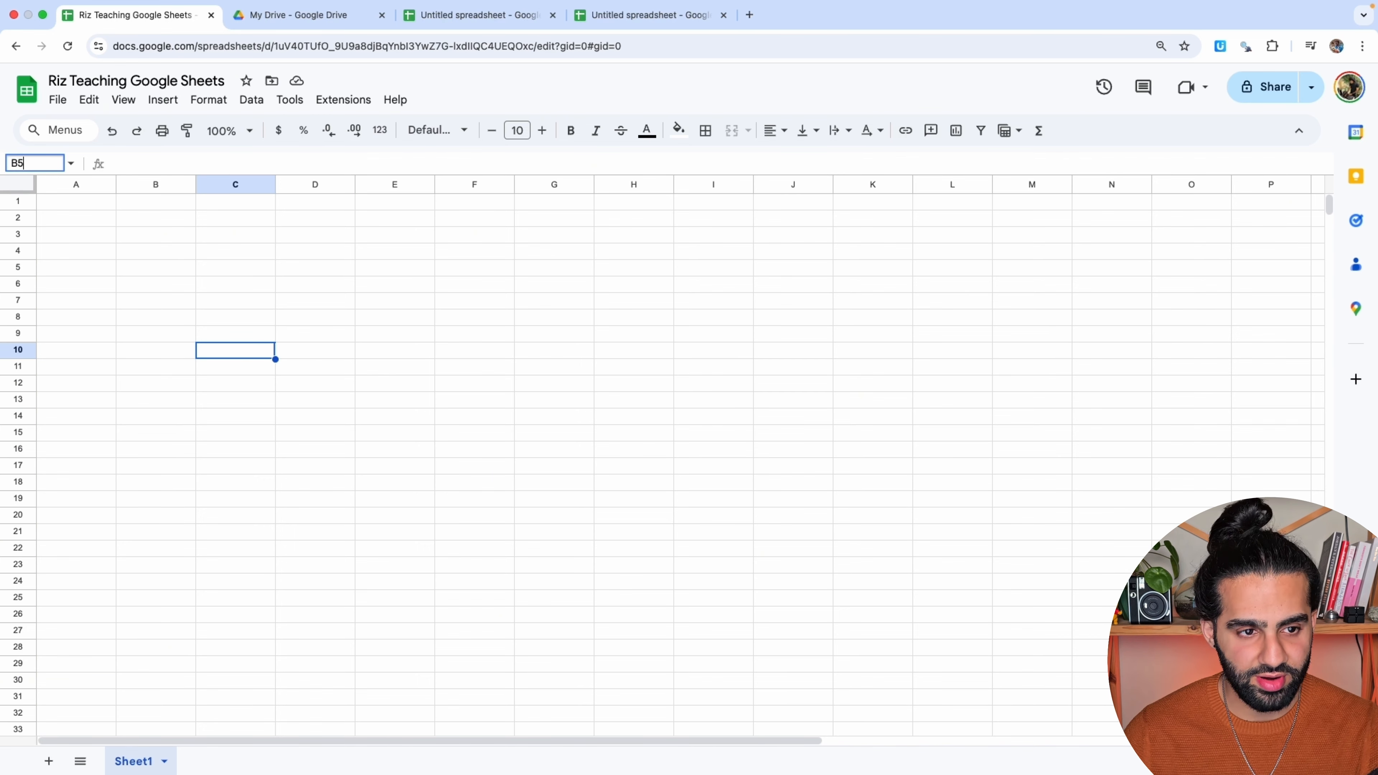
{"action": "type", "text": "5"}
{"action": "key", "text": "Return"}
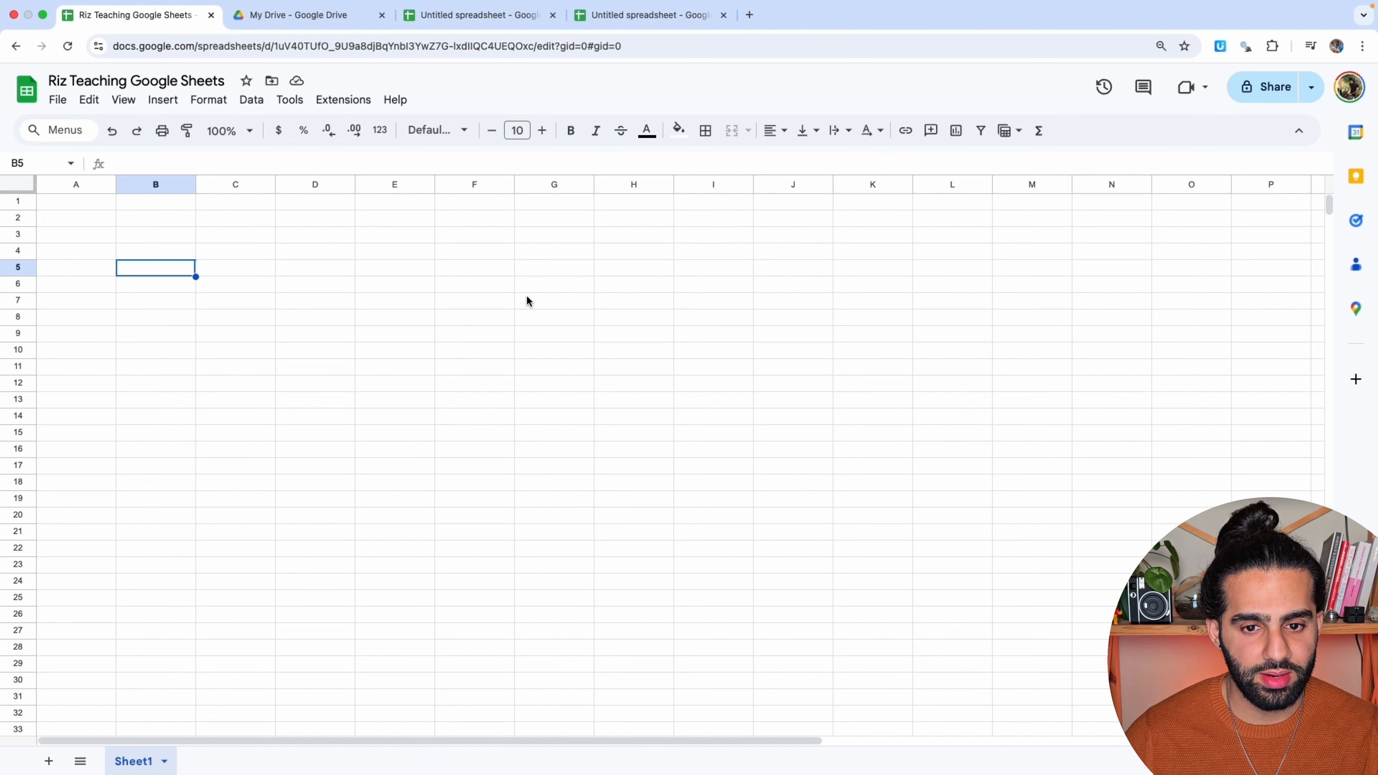
Select cells J9, B18, J16, E4 and E17 in turn to compare their cell references.
{"action": "left_click", "coordinate": [762, 336]}
{"action": "left_click", "coordinate": [163, 483]}
{"action": "left_click", "coordinate": [830, 449]}
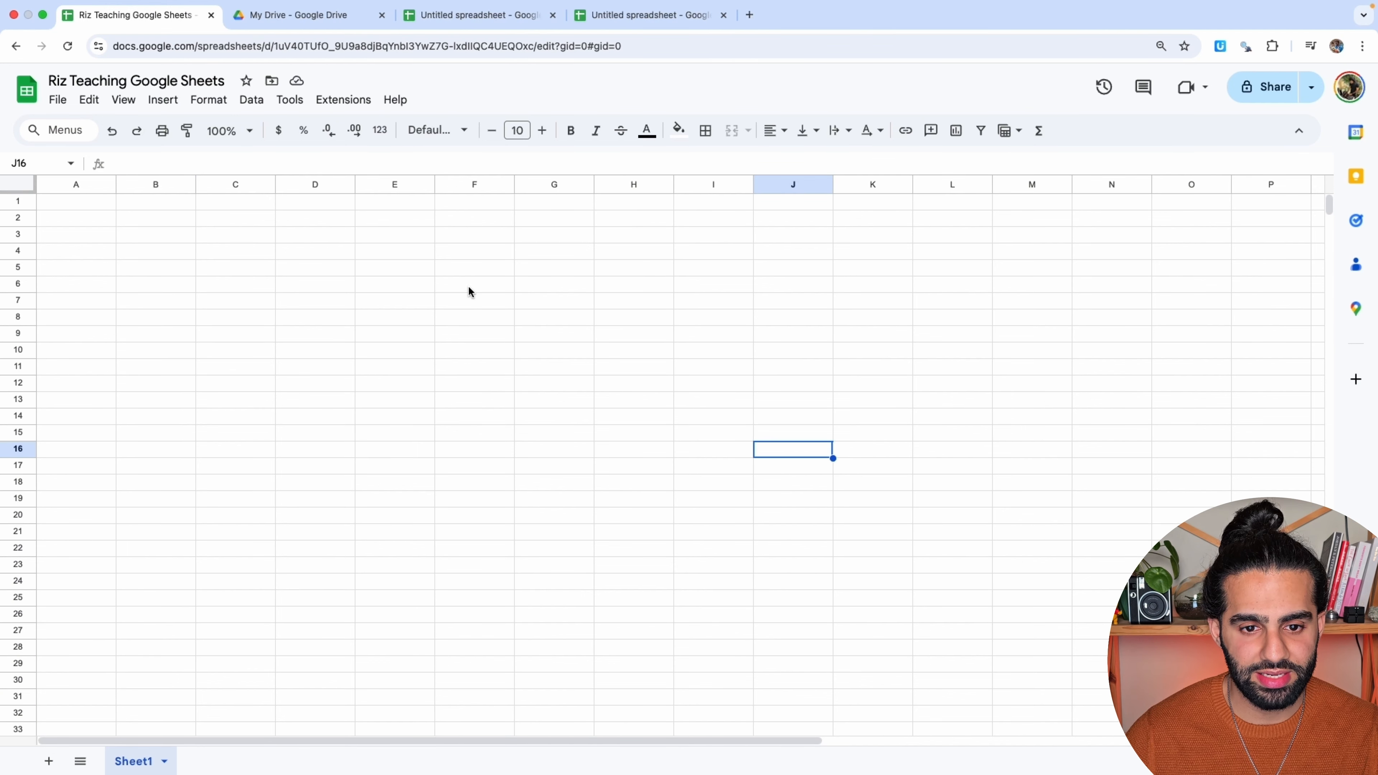
{"action": "left_click", "coordinate": [428, 252]}
{"action": "left_click", "coordinate": [427, 468]}
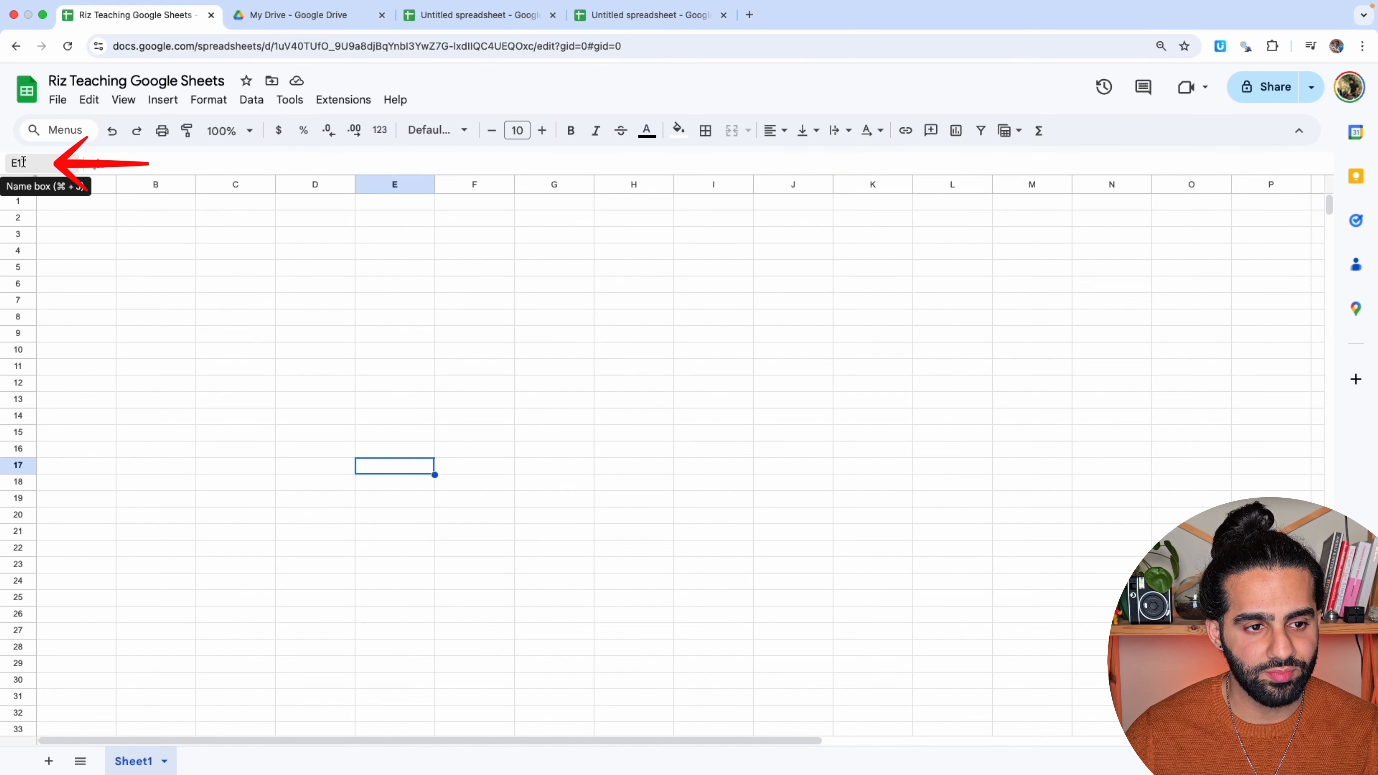
Select cell A1 and set the sheet zoom to 150%.
{"action": "left_click", "coordinate": [84, 209]}
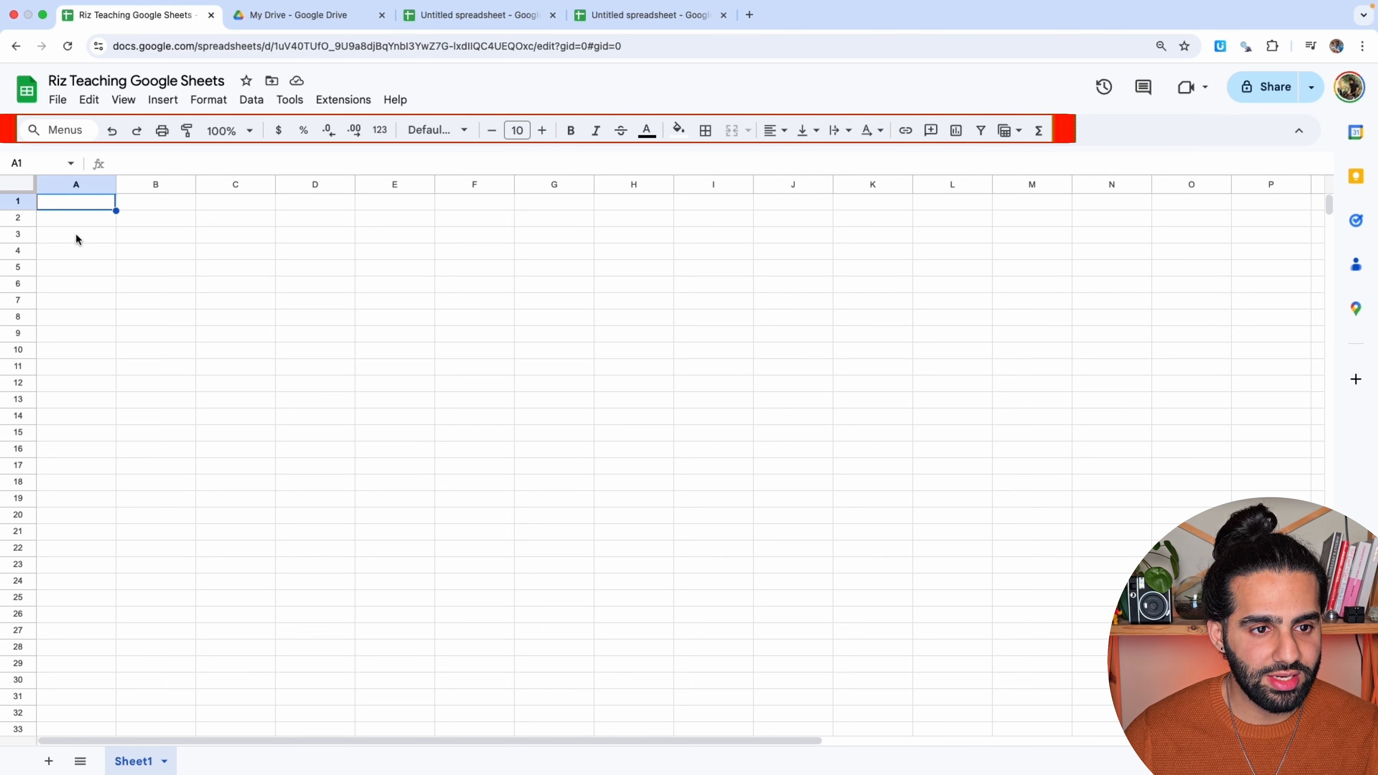
{"action": "left_click", "coordinate": [241, 134]}
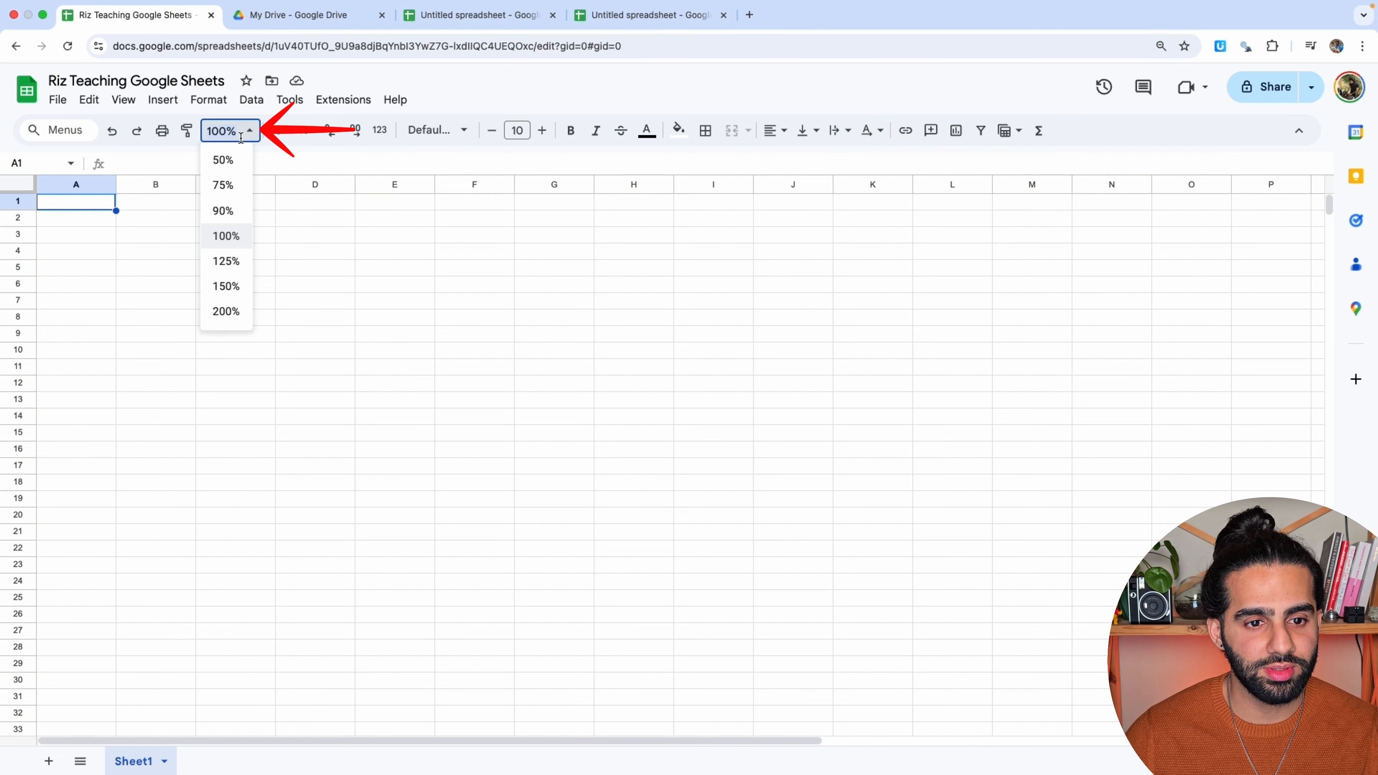
{"action": "left_click", "coordinate": [226, 286]}
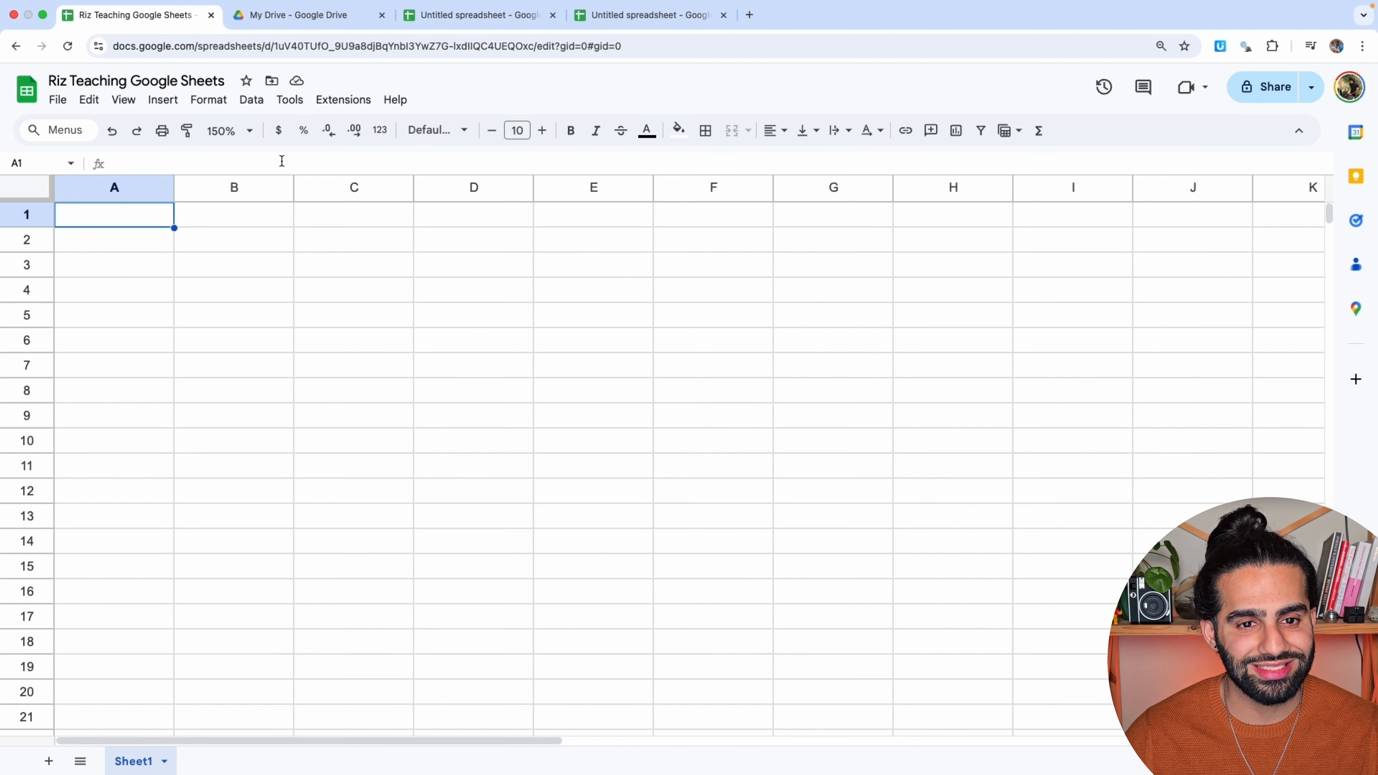
Look through the whole list of fonts available for cell A1.
{"action": "left_click", "coordinate": [452, 142]}
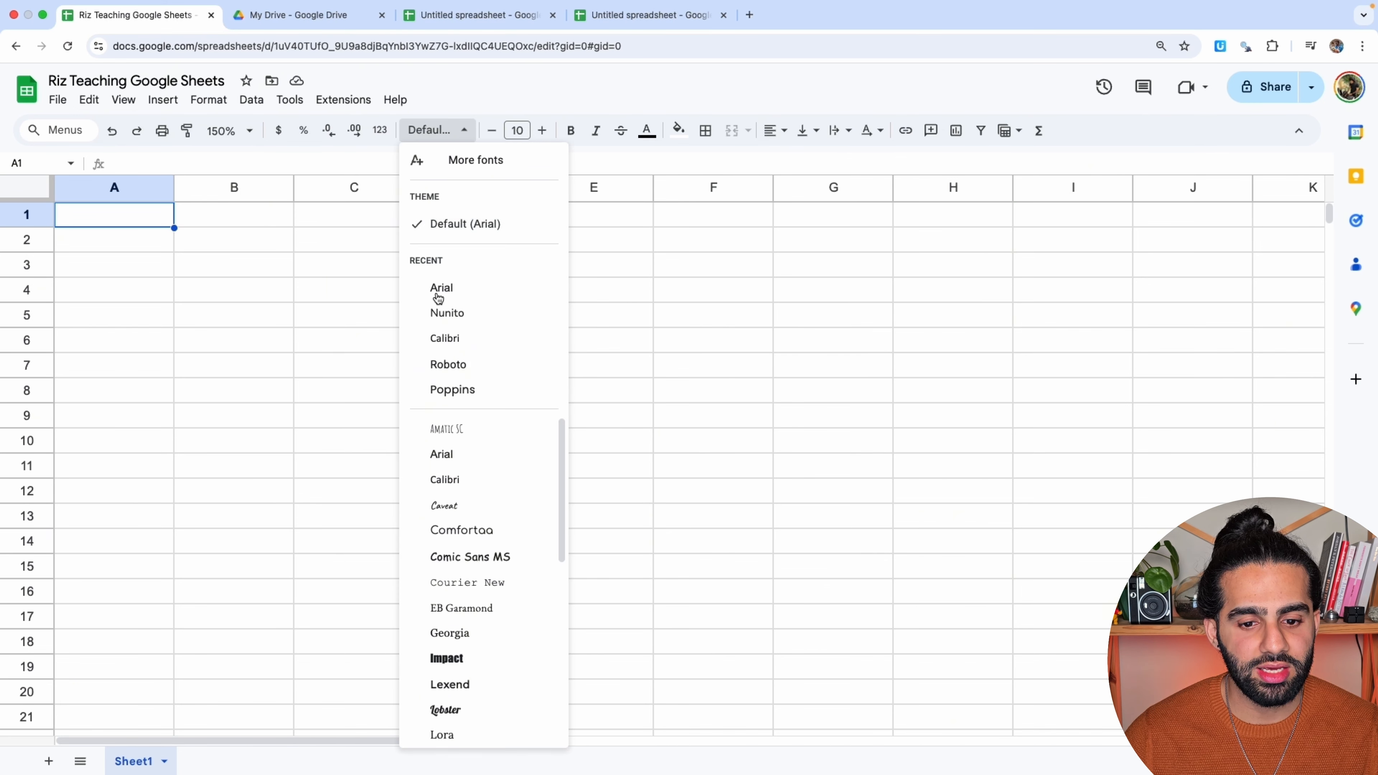
{"action": "scroll", "coordinate": [455, 575], "scroll_direction": "down", "scroll_amount": 5}
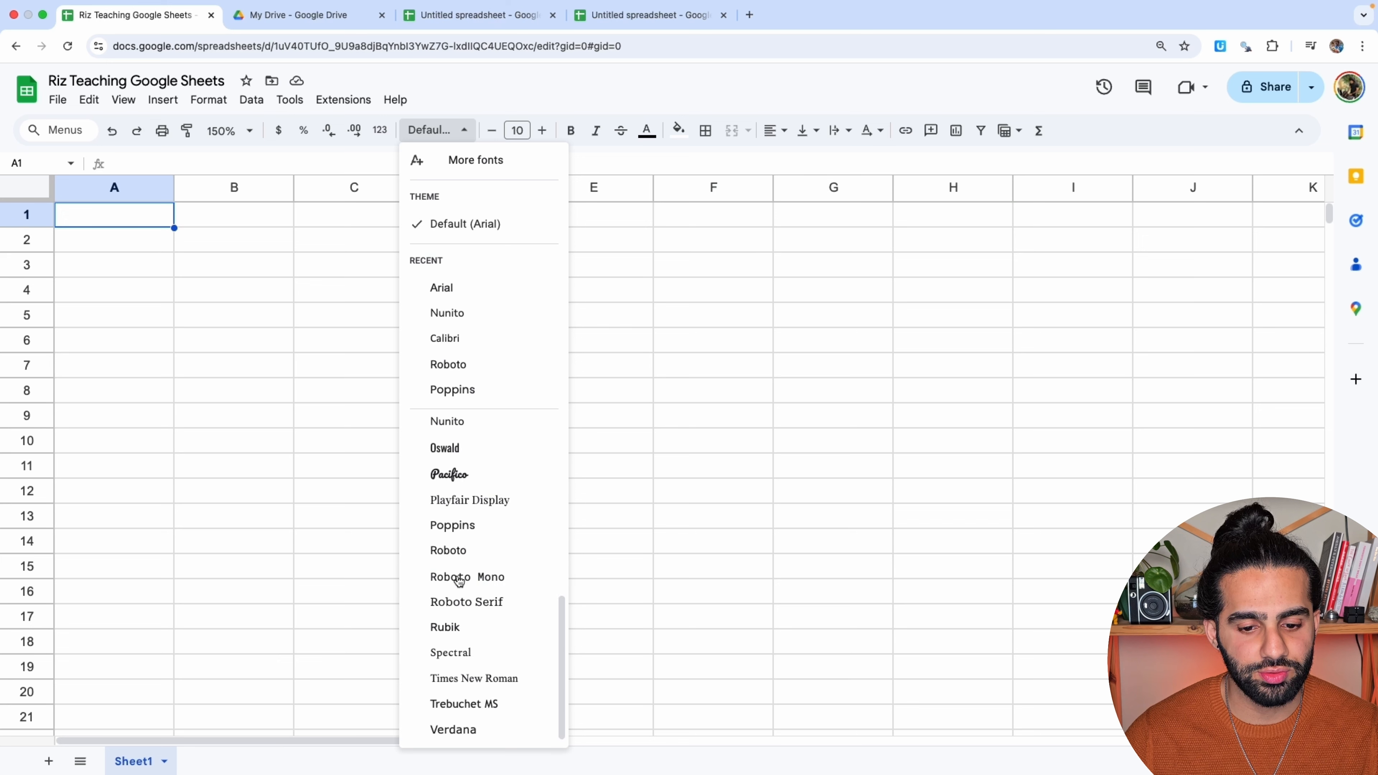
{"action": "scroll", "coordinate": [453, 575], "scroll_direction": "up", "scroll_amount": 5}
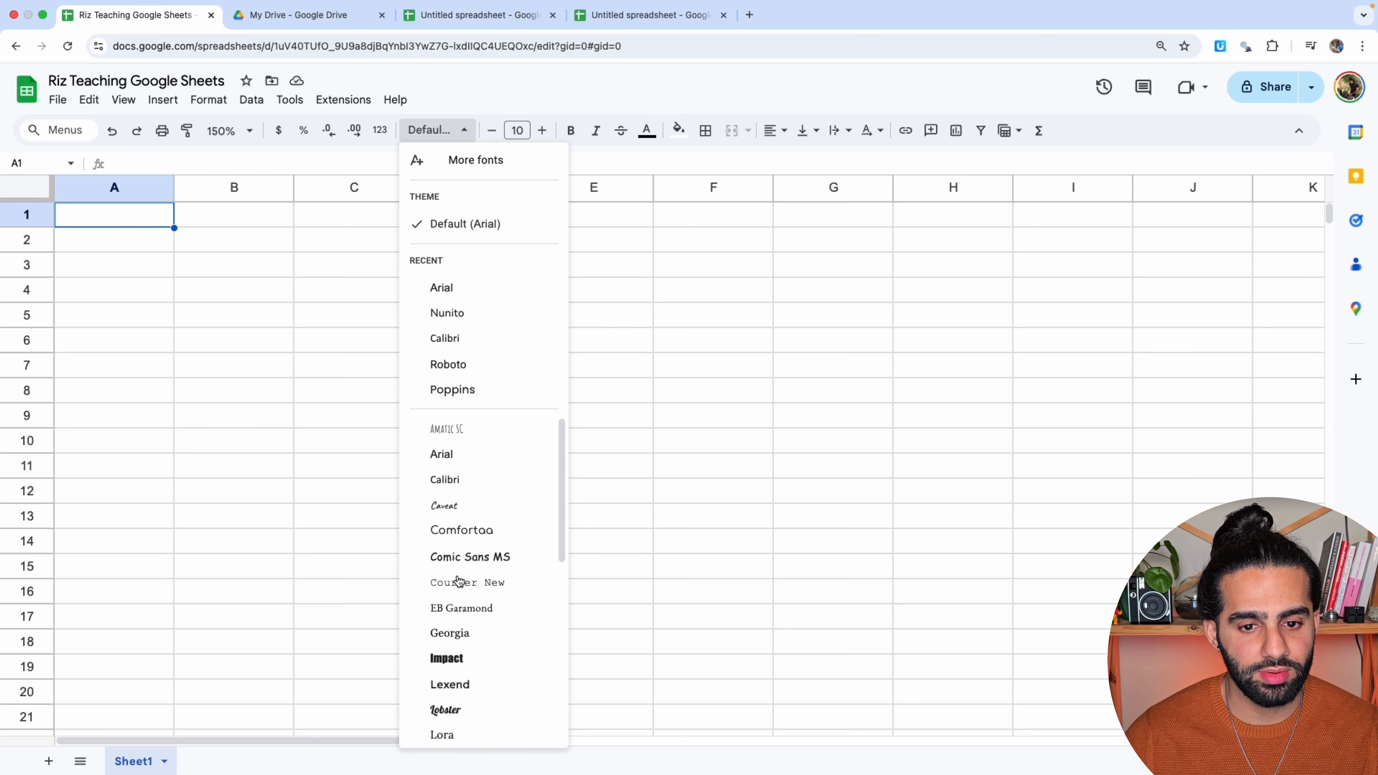
Fill cell B3 with orange and cell D3 with bright green.
{"action": "left_click", "coordinate": [249, 270]}
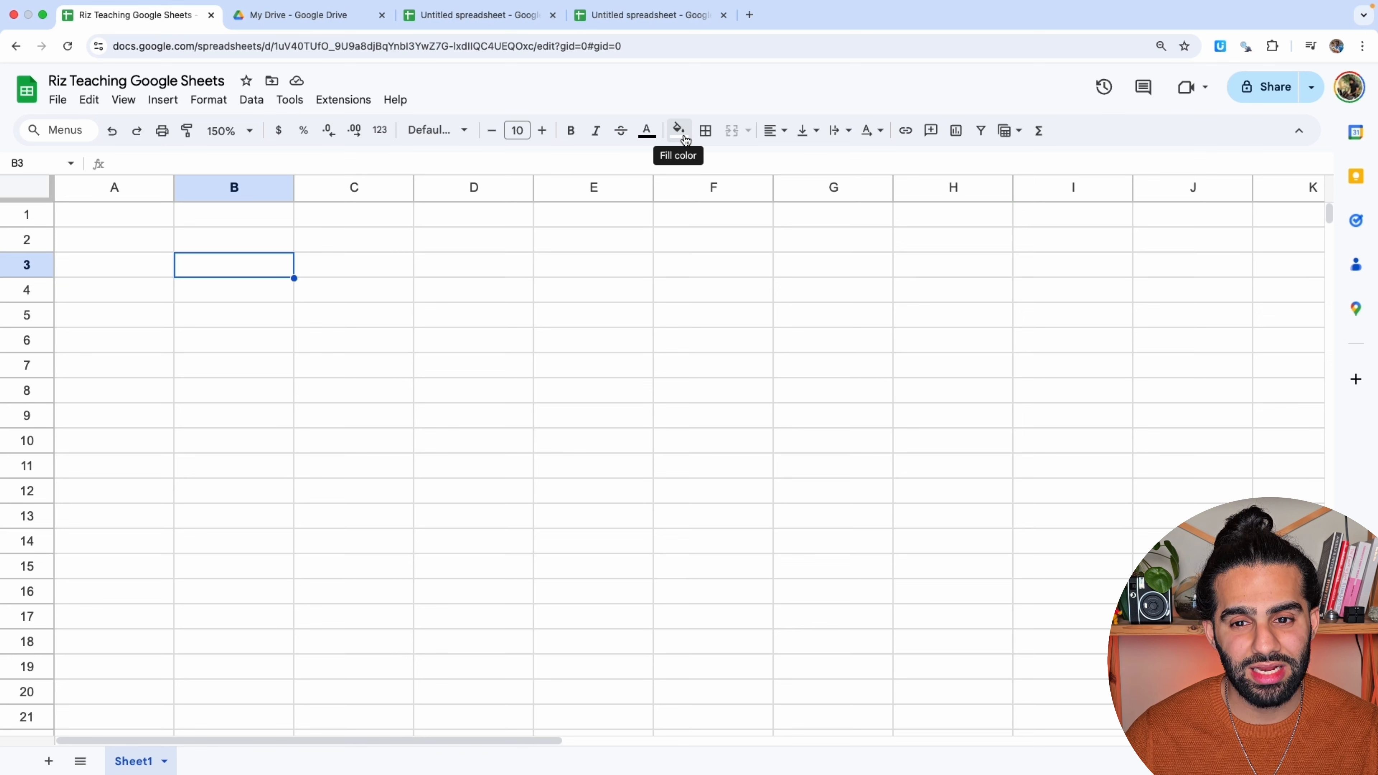
{"action": "left_click", "coordinate": [679, 130]}
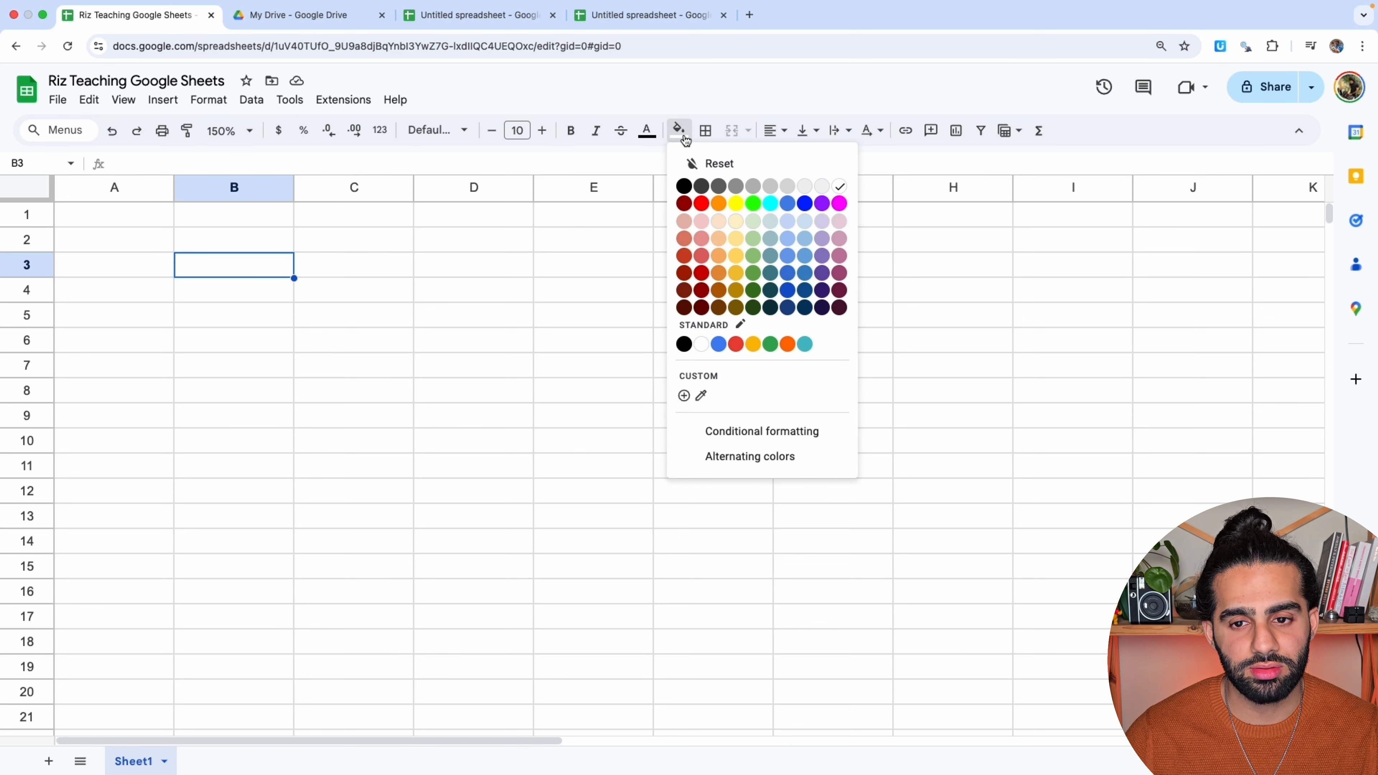
{"action": "left_click", "coordinate": [718, 204]}
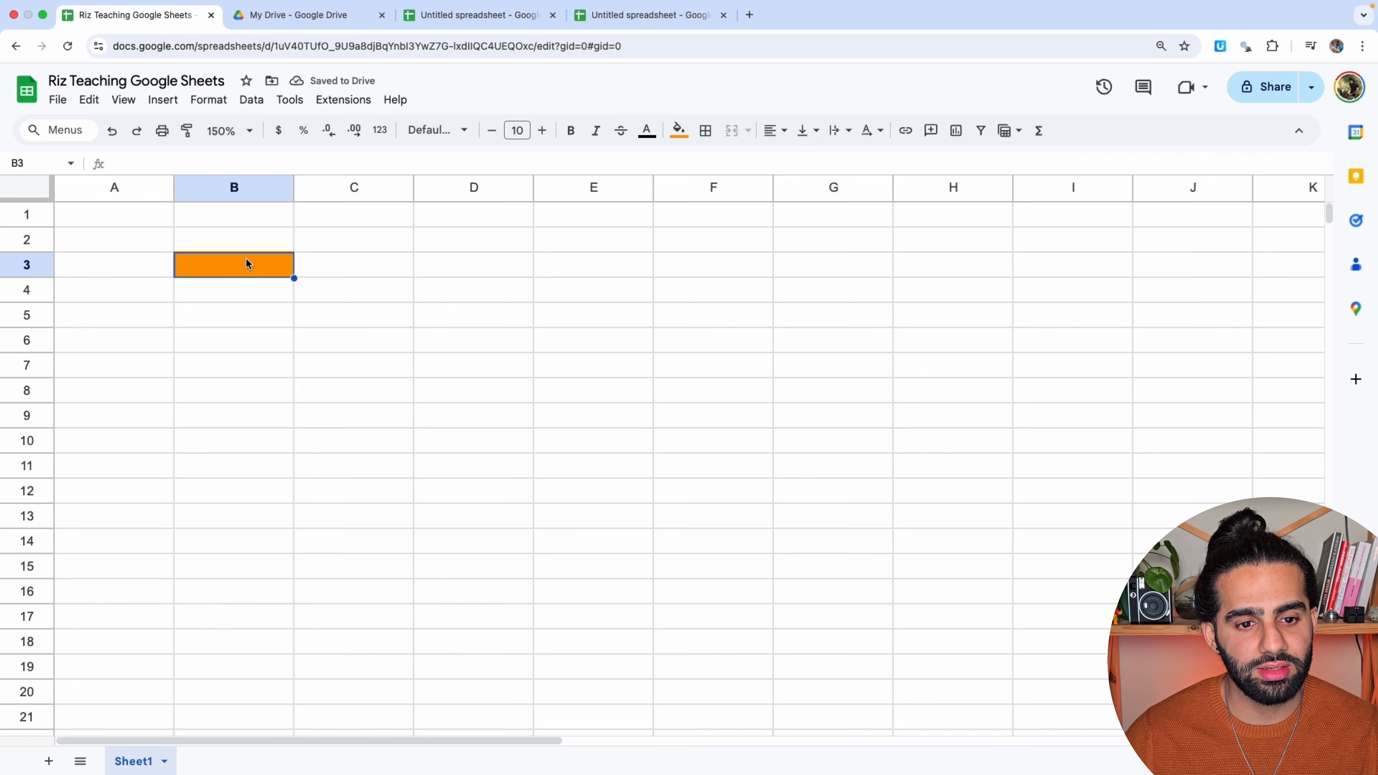
{"action": "left_click", "coordinate": [468, 271]}
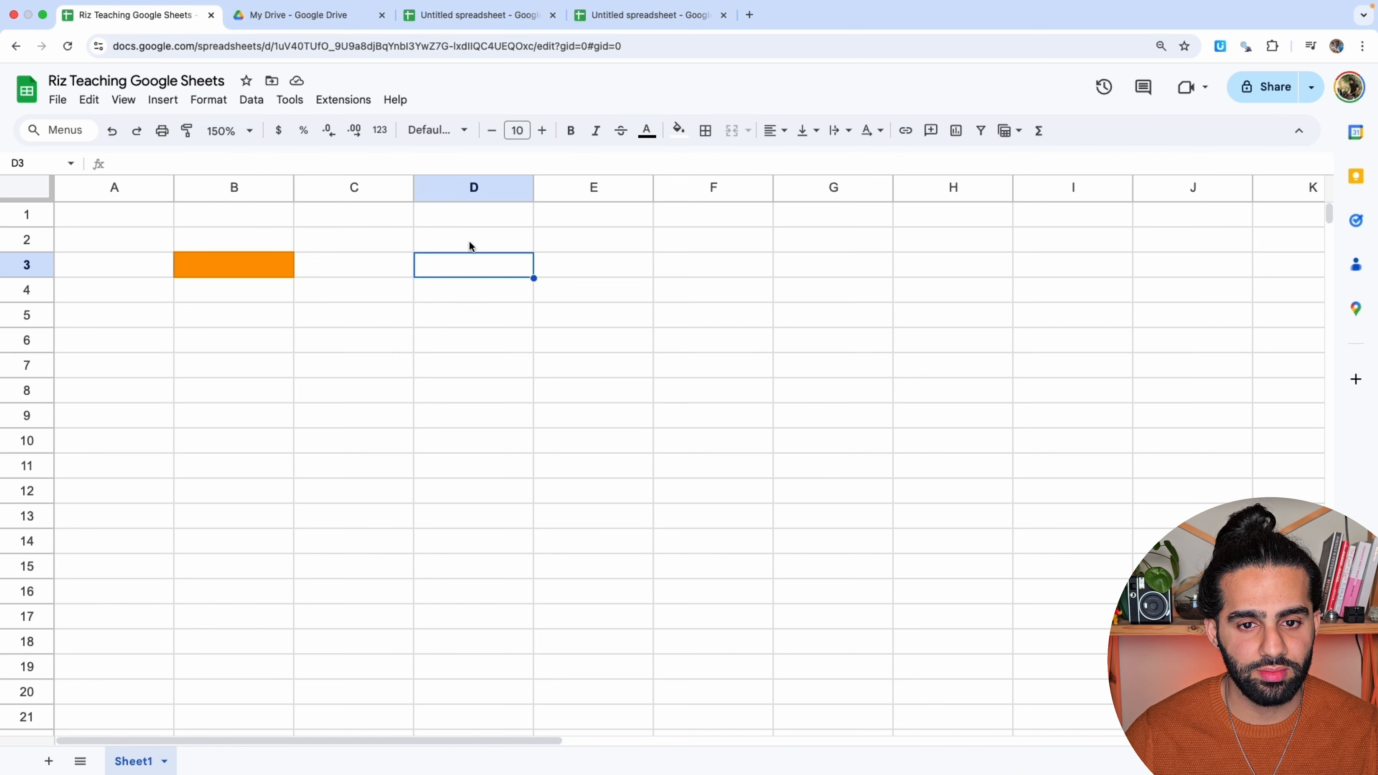
{"action": "left_click", "coordinate": [677, 131]}
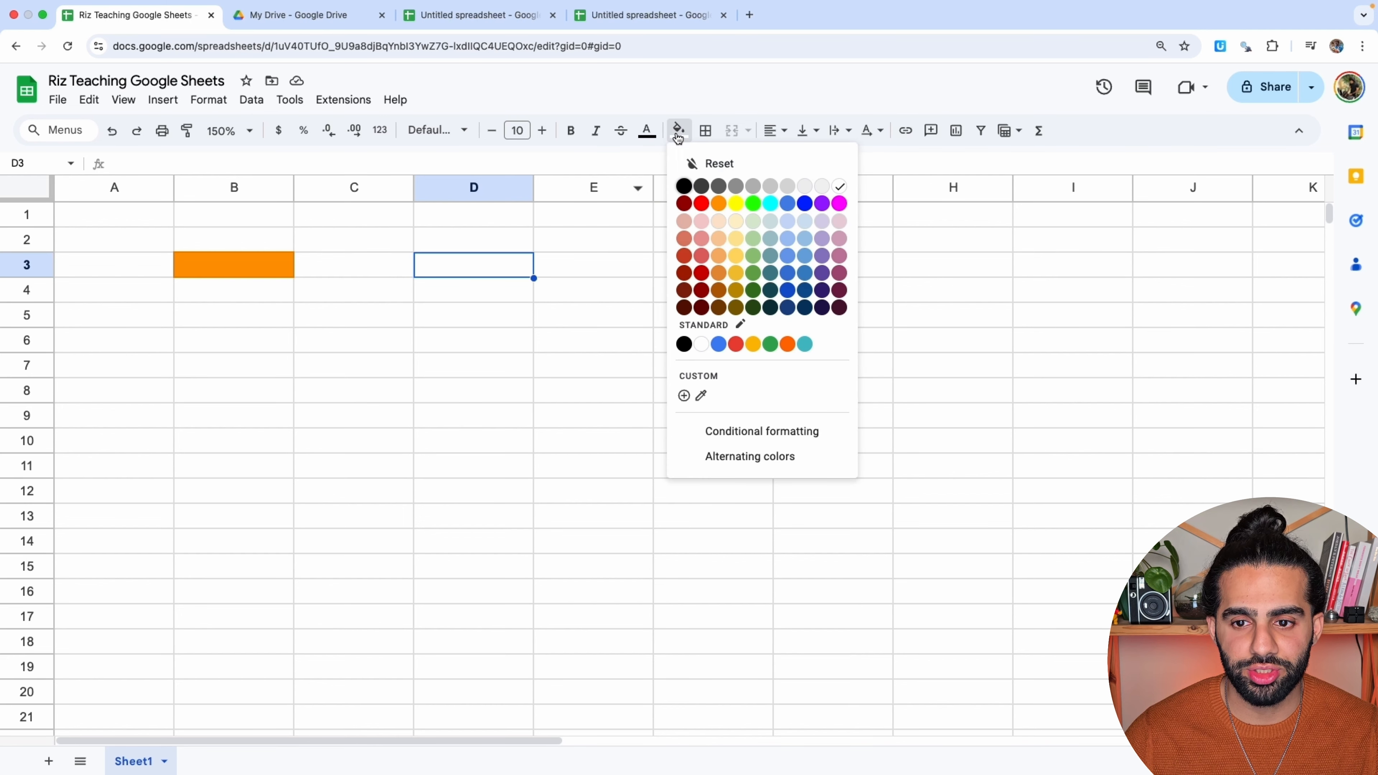
{"action": "left_click", "coordinate": [753, 204]}
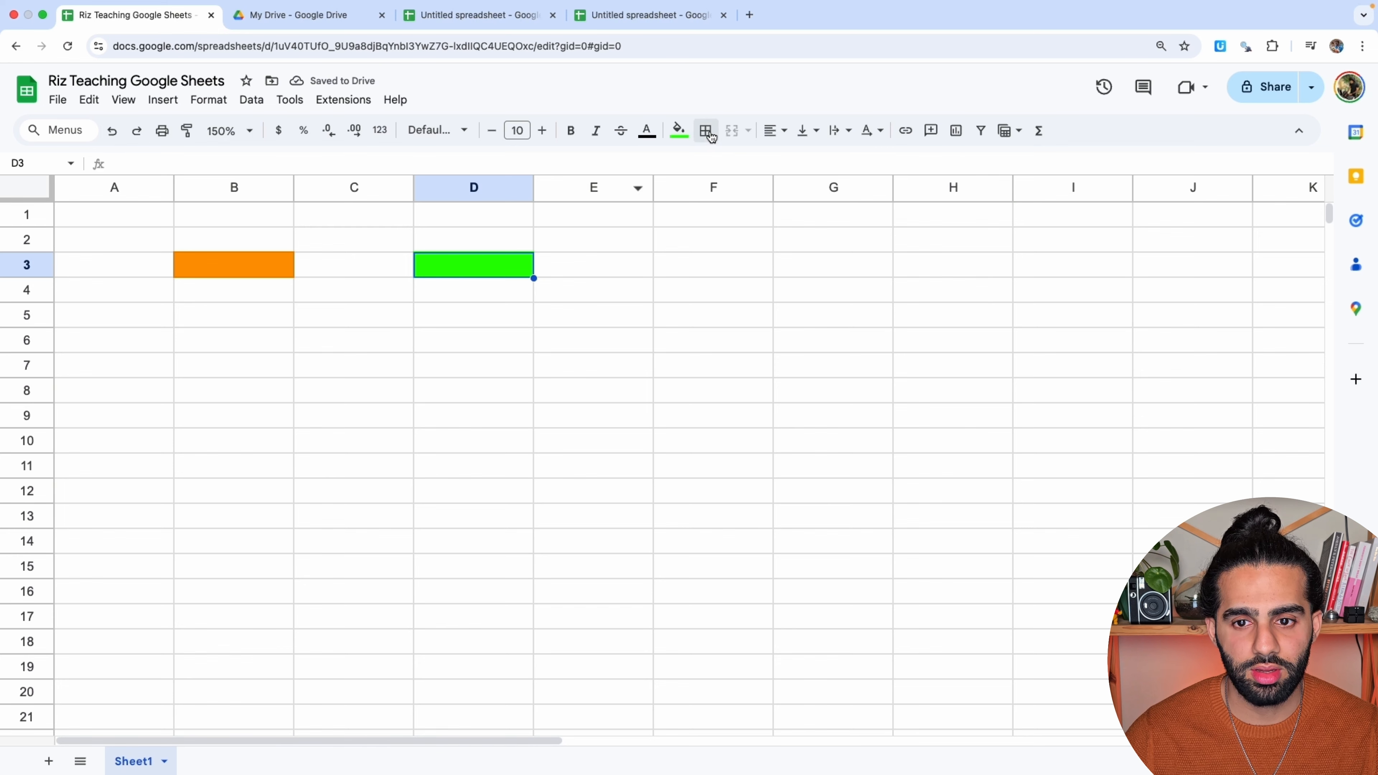
Reset the fill color of cells D3 and B3.
{"action": "left_click", "coordinate": [679, 131]}
{"action": "left_click", "coordinate": [686, 162]}
{"action": "left_click", "coordinate": [271, 266]}
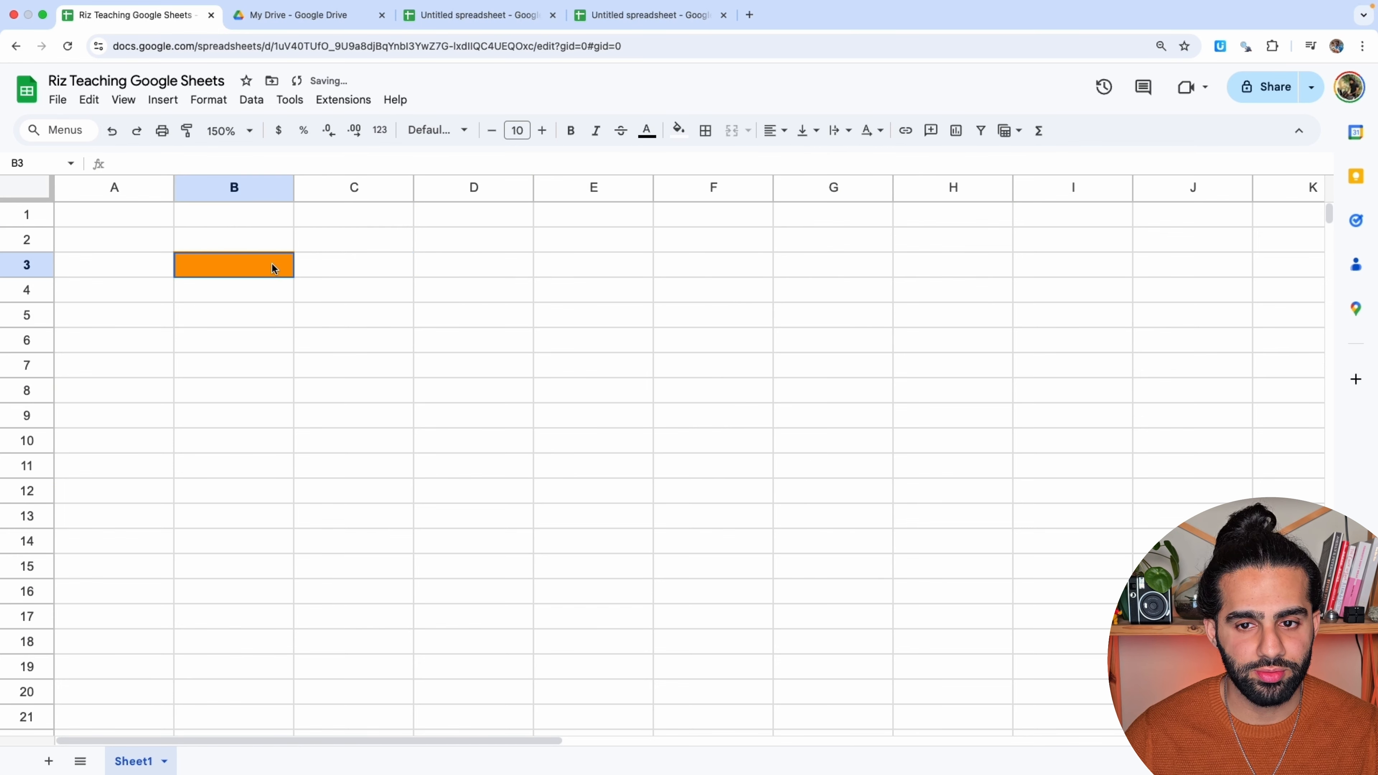
{"action": "left_click", "coordinate": [678, 130]}
{"action": "left_click", "coordinate": [715, 164]}
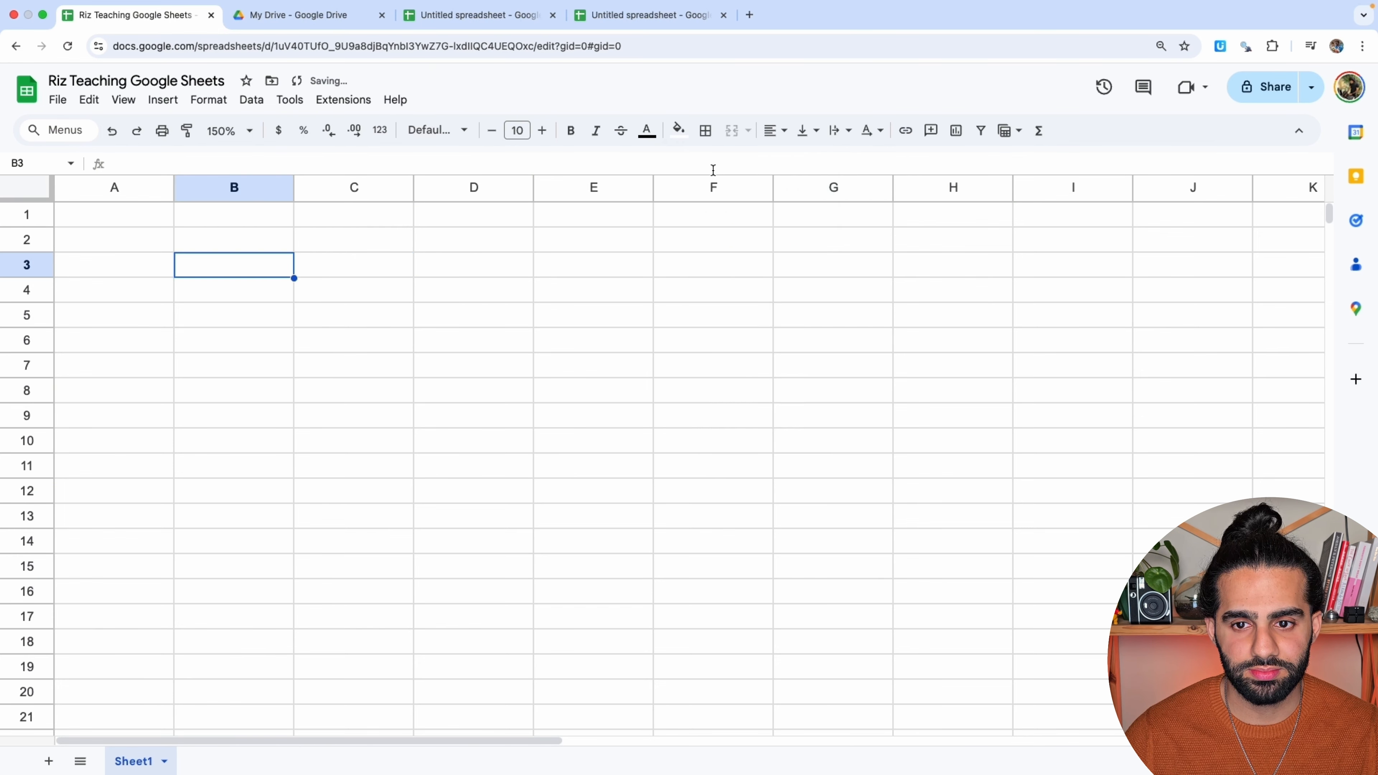
Examine the border types, border colors and line styles available for cell A1.
{"action": "left_click", "coordinate": [77, 218]}
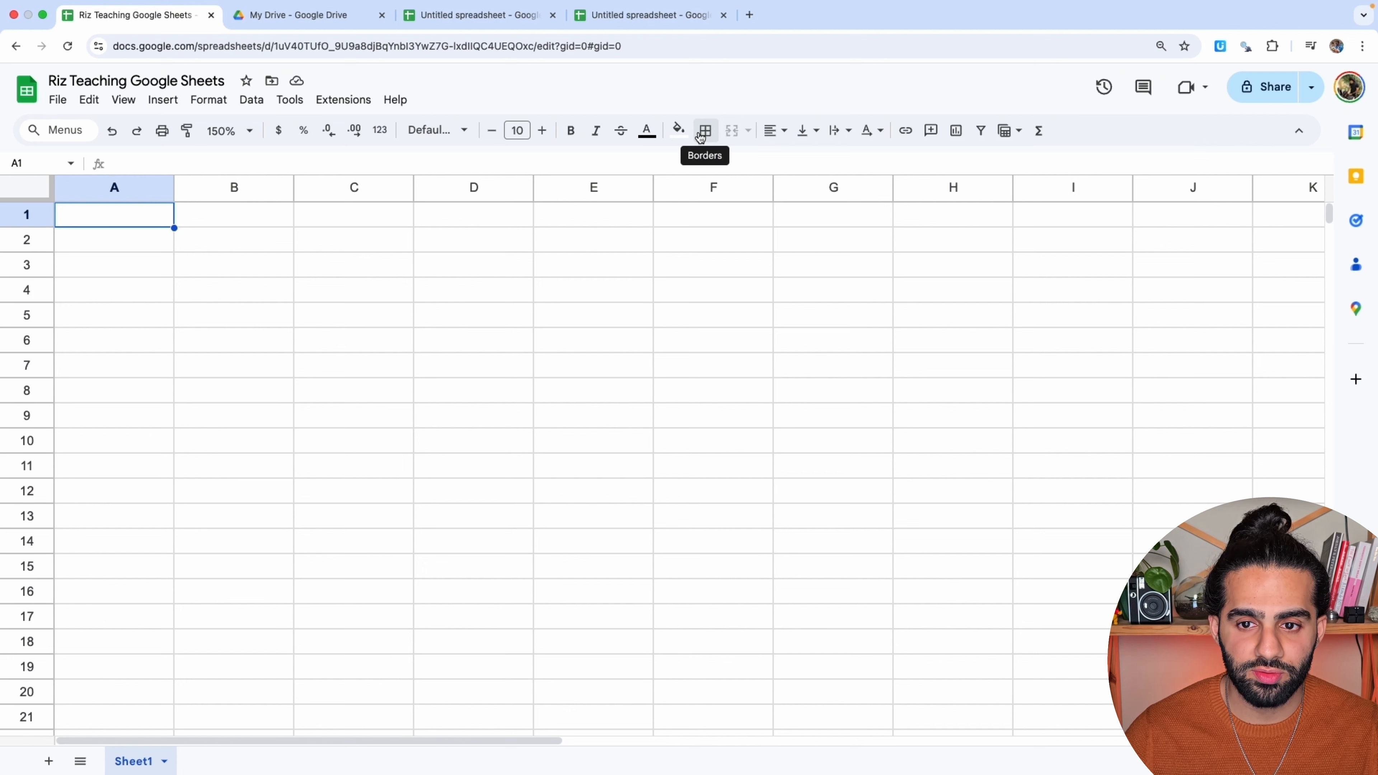
{"action": "left_click", "coordinate": [700, 137]}
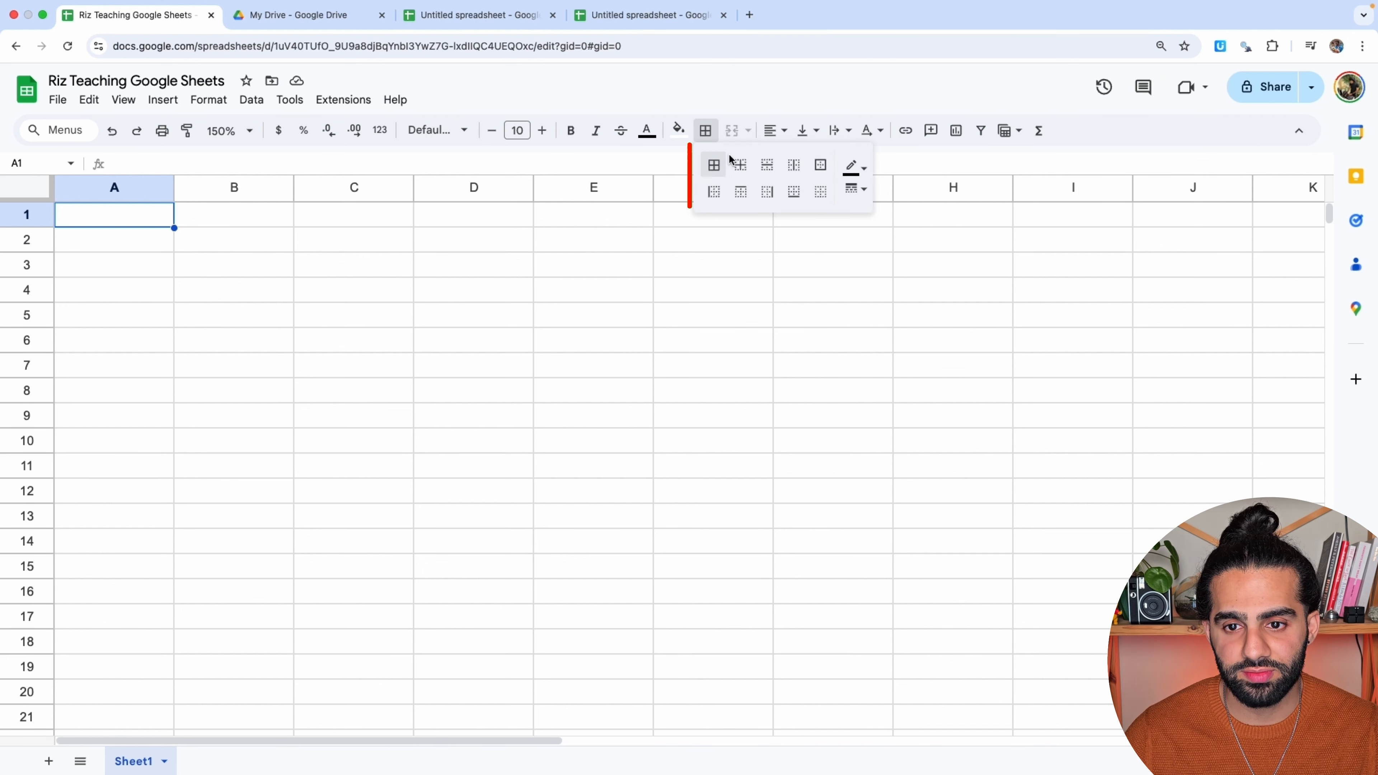
{"action": "left_click", "coordinate": [854, 167]}
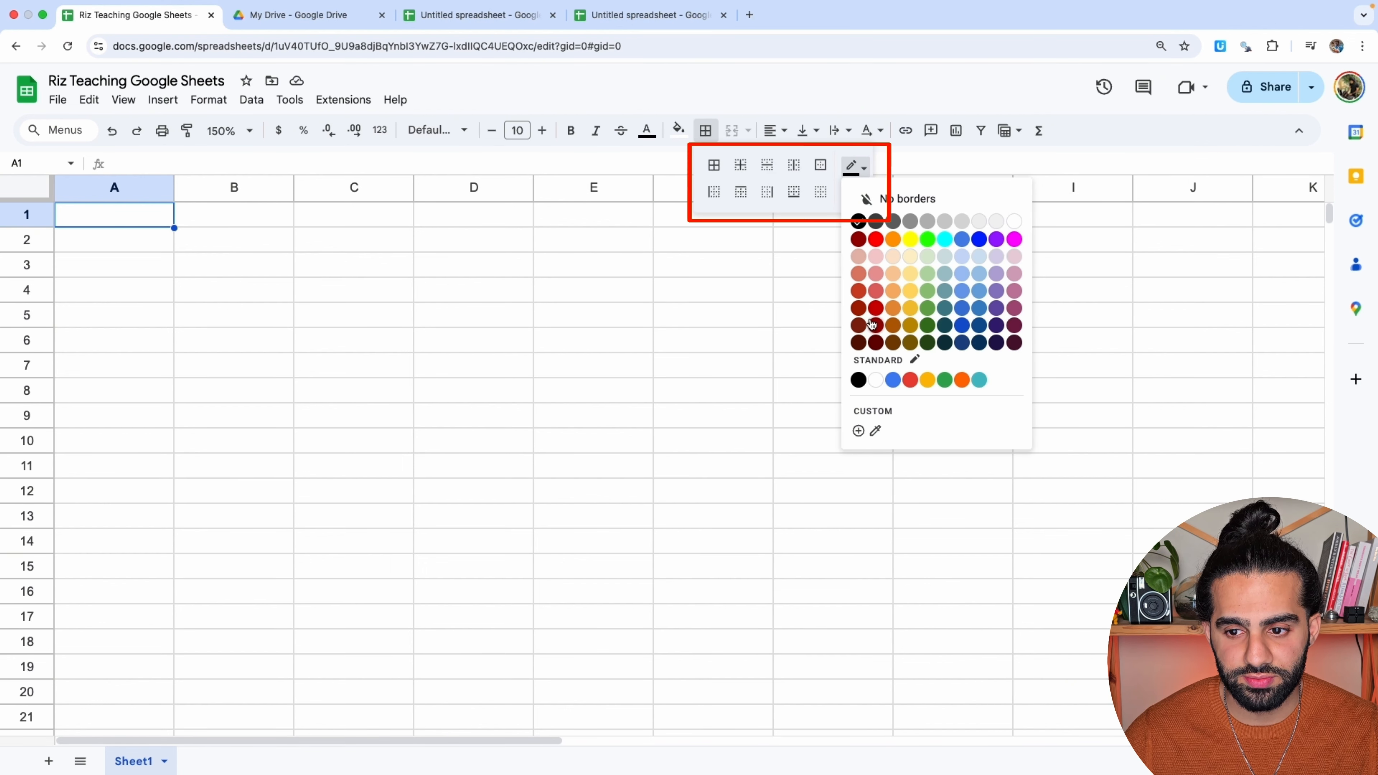
{"action": "left_click", "coordinate": [848, 189]}
{"action": "left_click", "coordinate": [856, 190]}
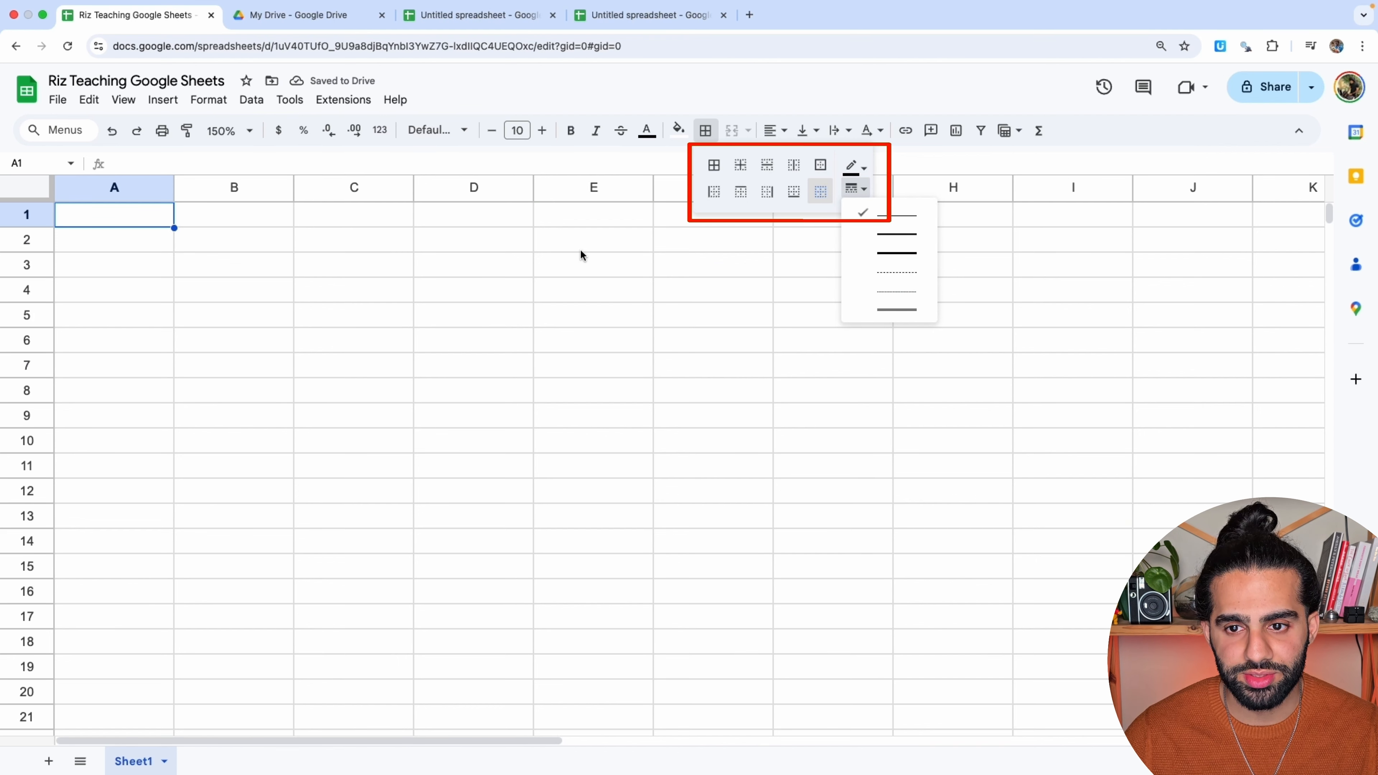
{"action": "left_click", "coordinate": [138, 222]}
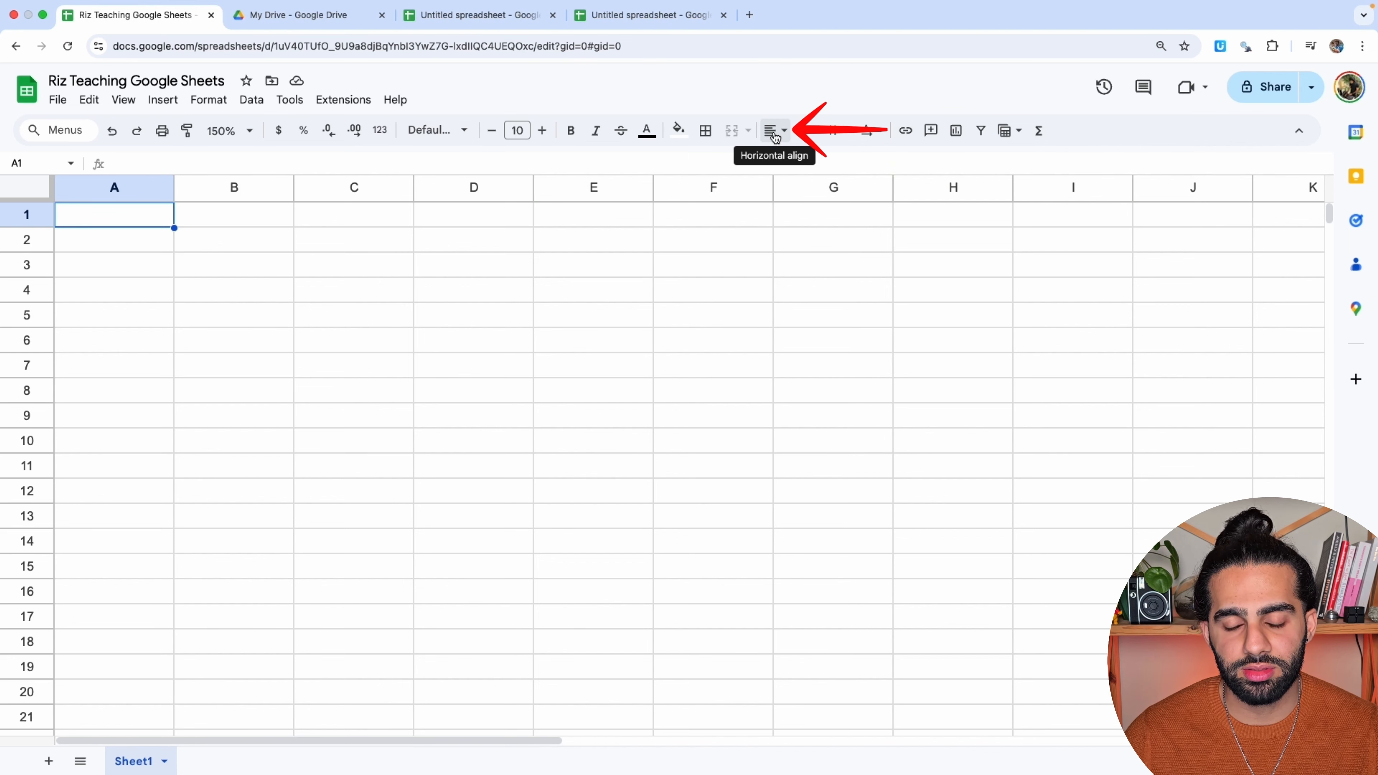
Examine the horizontal and vertical alignment options available for cell A1.
{"action": "left_click", "coordinate": [776, 136]}
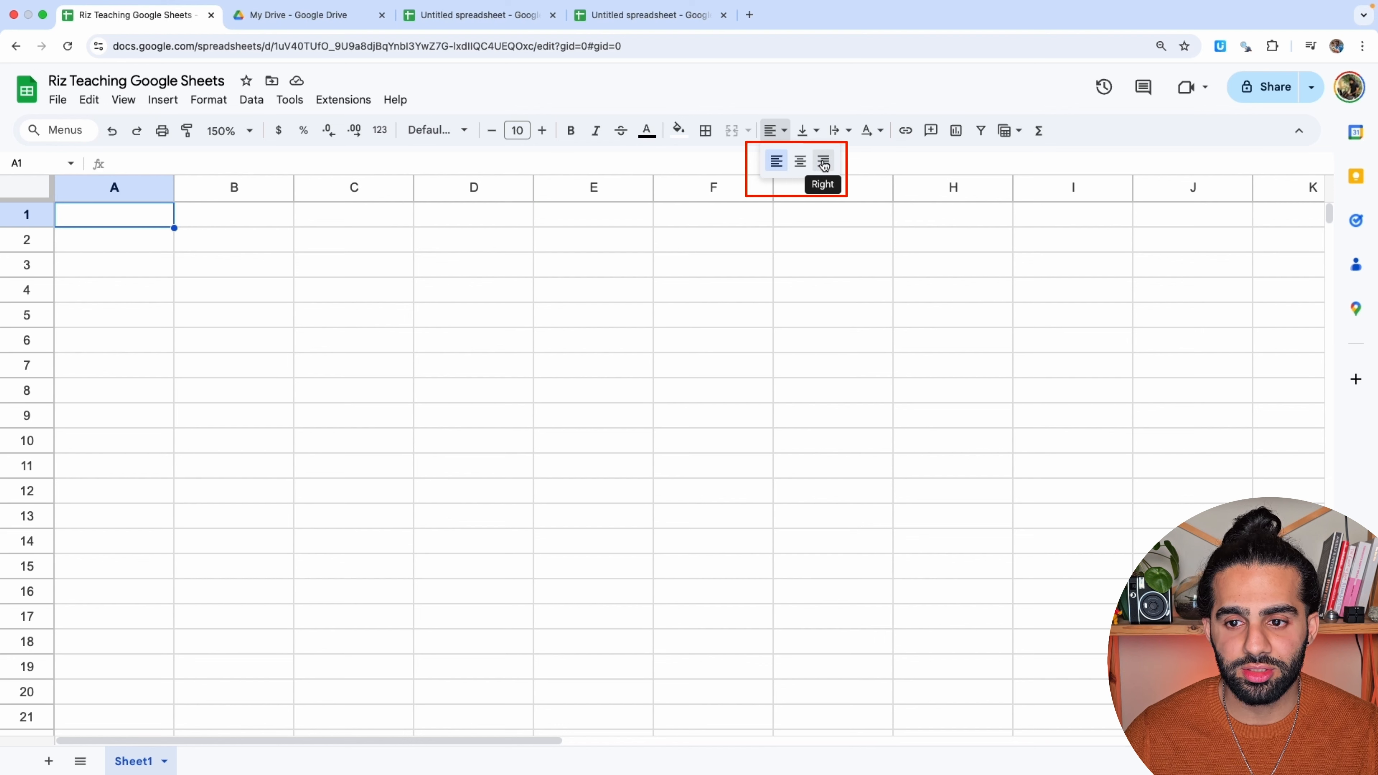
{"action": "left_click", "coordinate": [632, 266]}
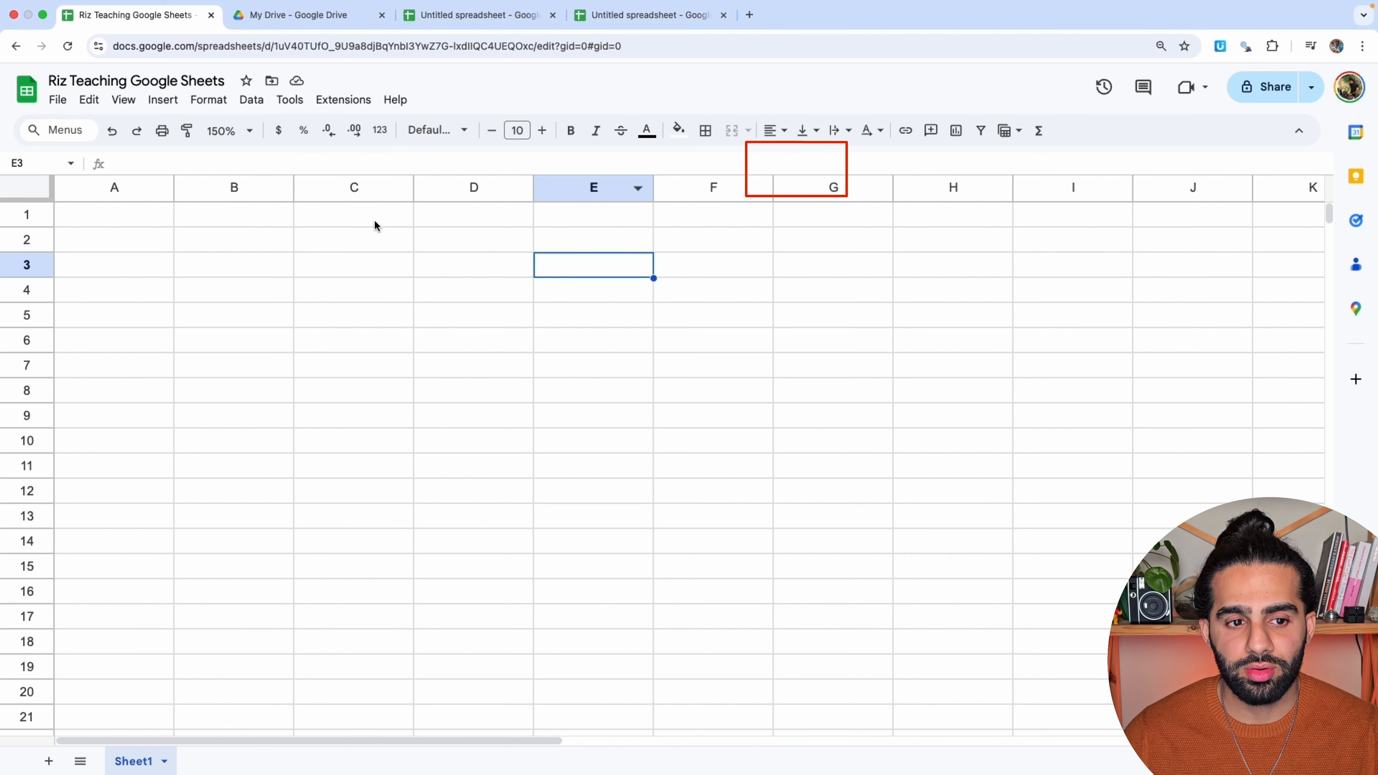
{"action": "left_click", "coordinate": [132, 216]}
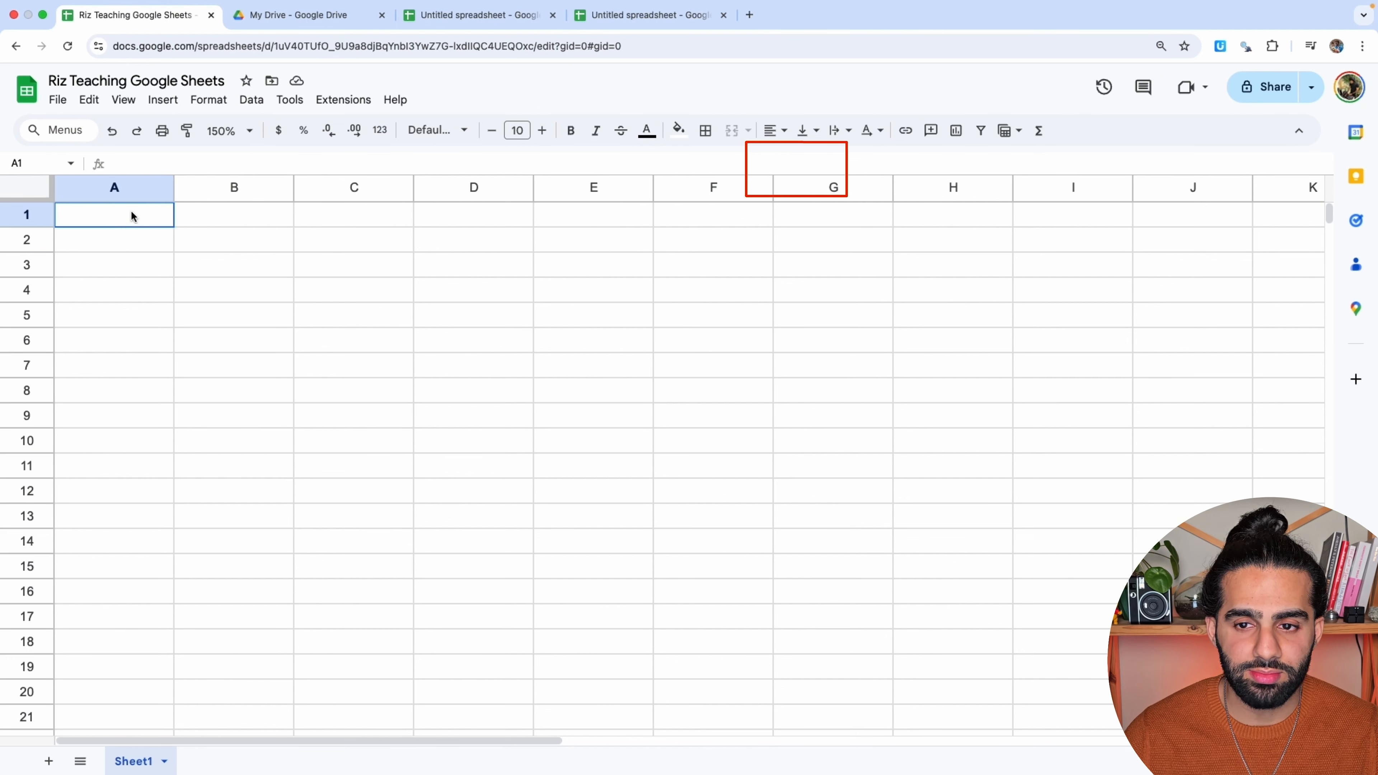
{"action": "left_click", "coordinate": [807, 133]}
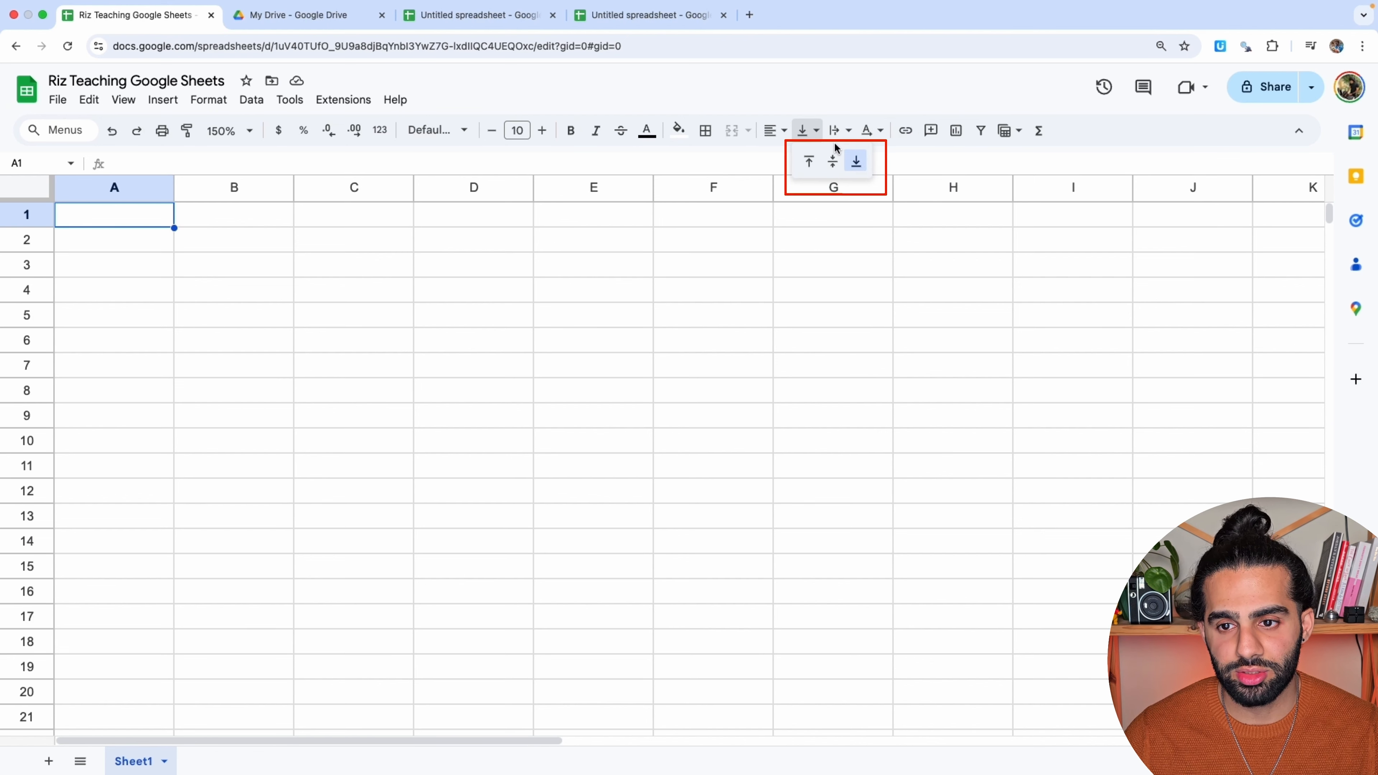
{"action": "left_click", "coordinate": [863, 109]}
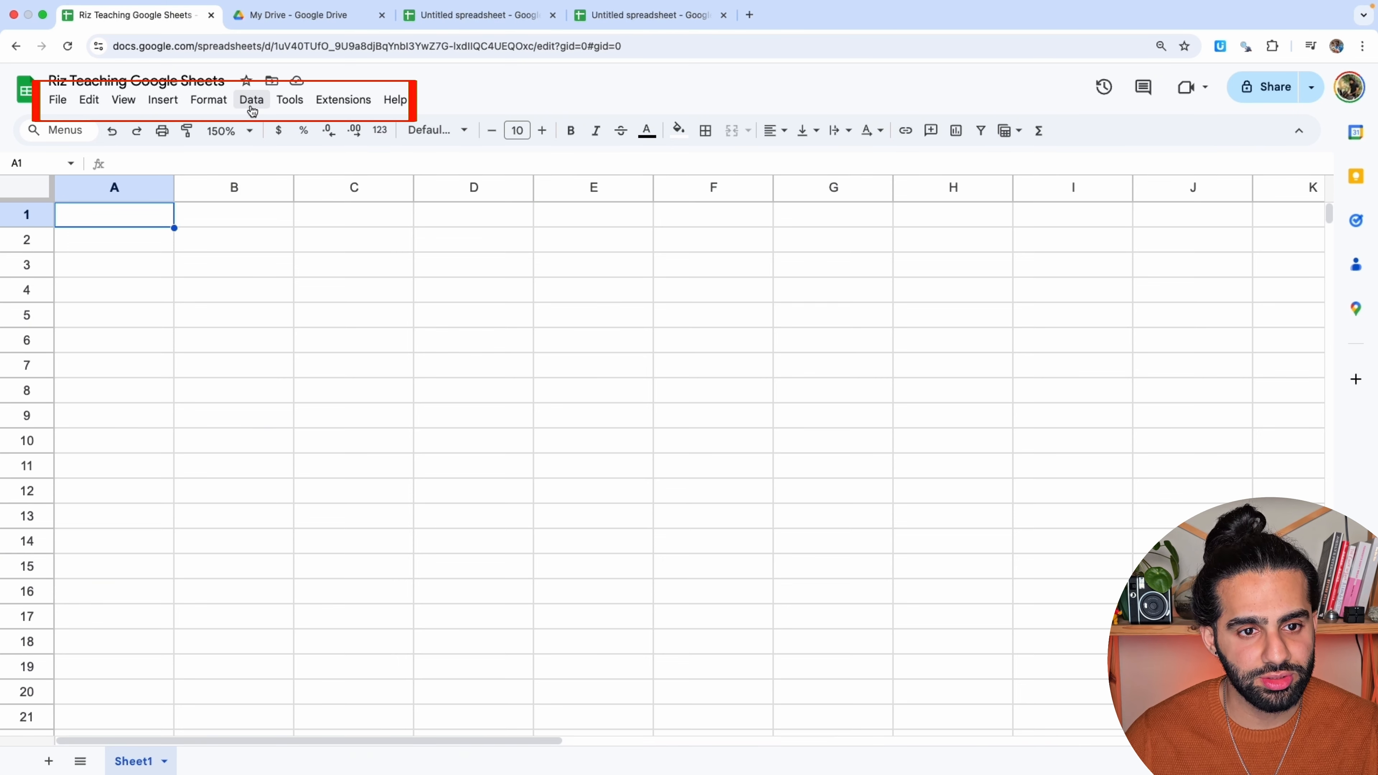
Examine the file commands, including the sharing, email and download options, and the editing commands available for the spreadsheet.
{"action": "left_click", "coordinate": [64, 102]}
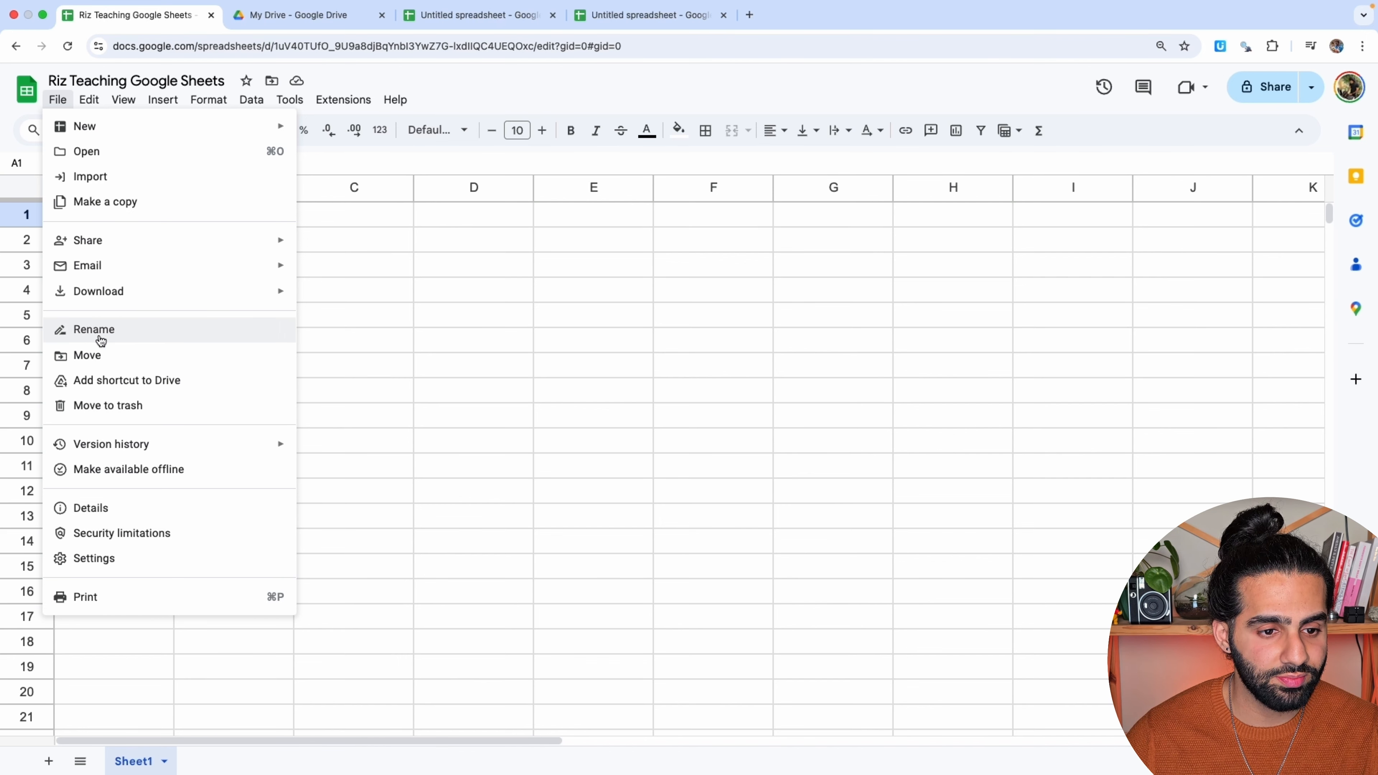
{"action": "mouse_move", "coordinate": [102, 298]}
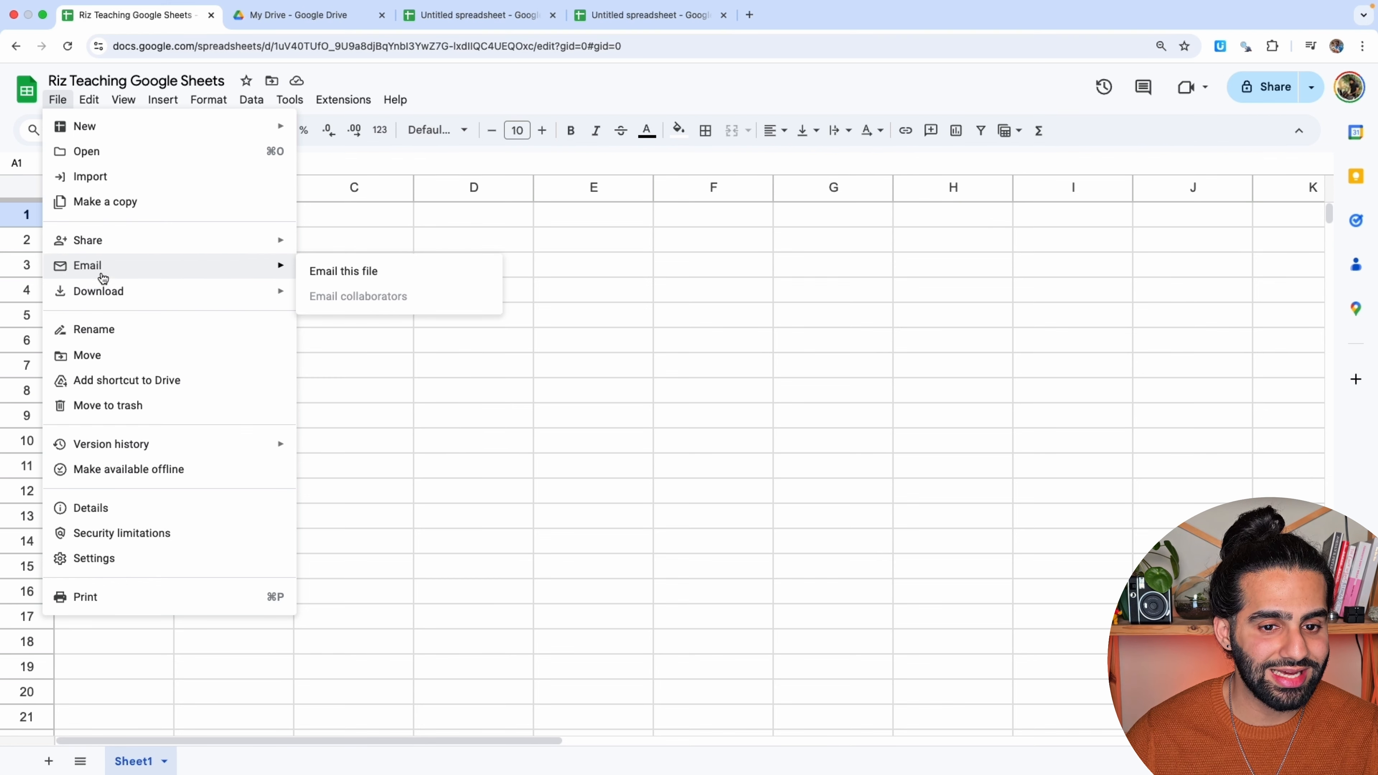
{"action": "mouse_move", "coordinate": [110, 252]}
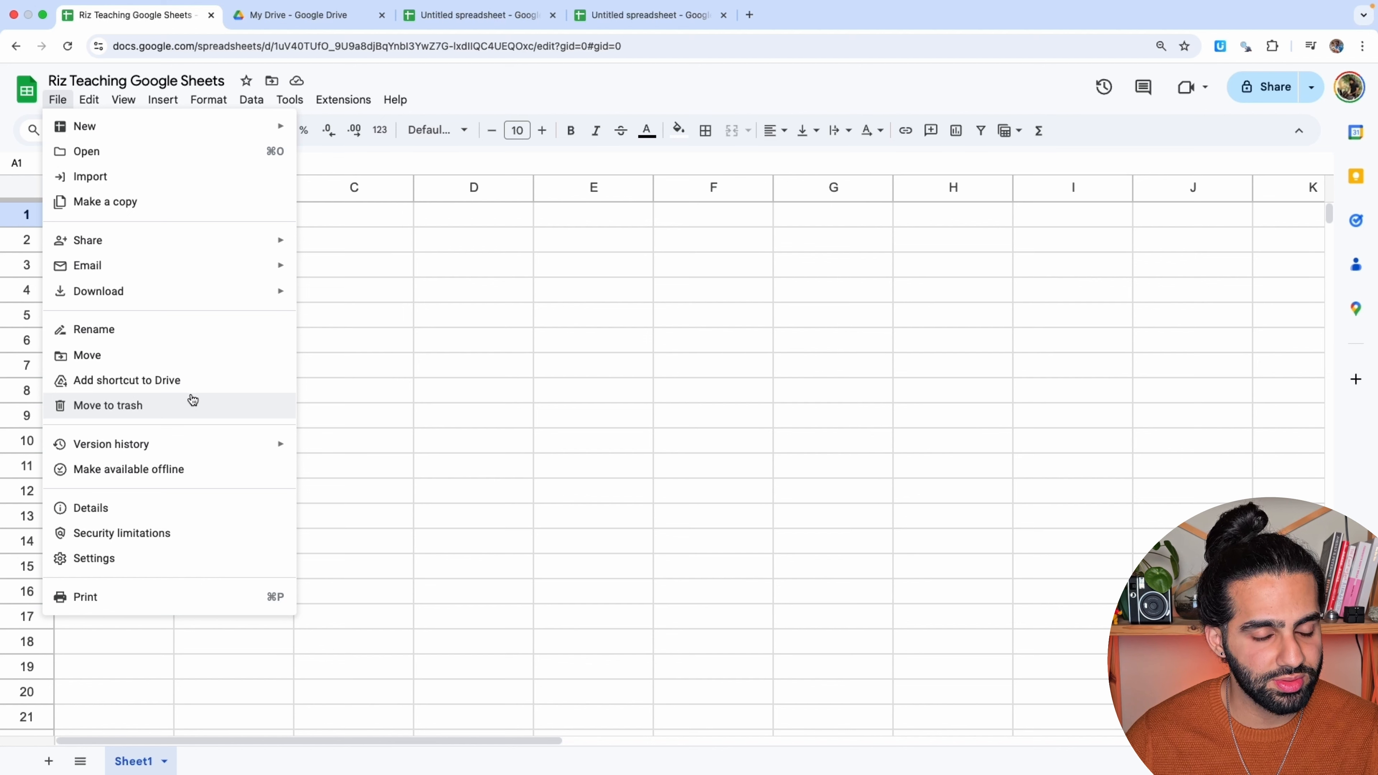
{"action": "left_click", "coordinate": [87, 102]}
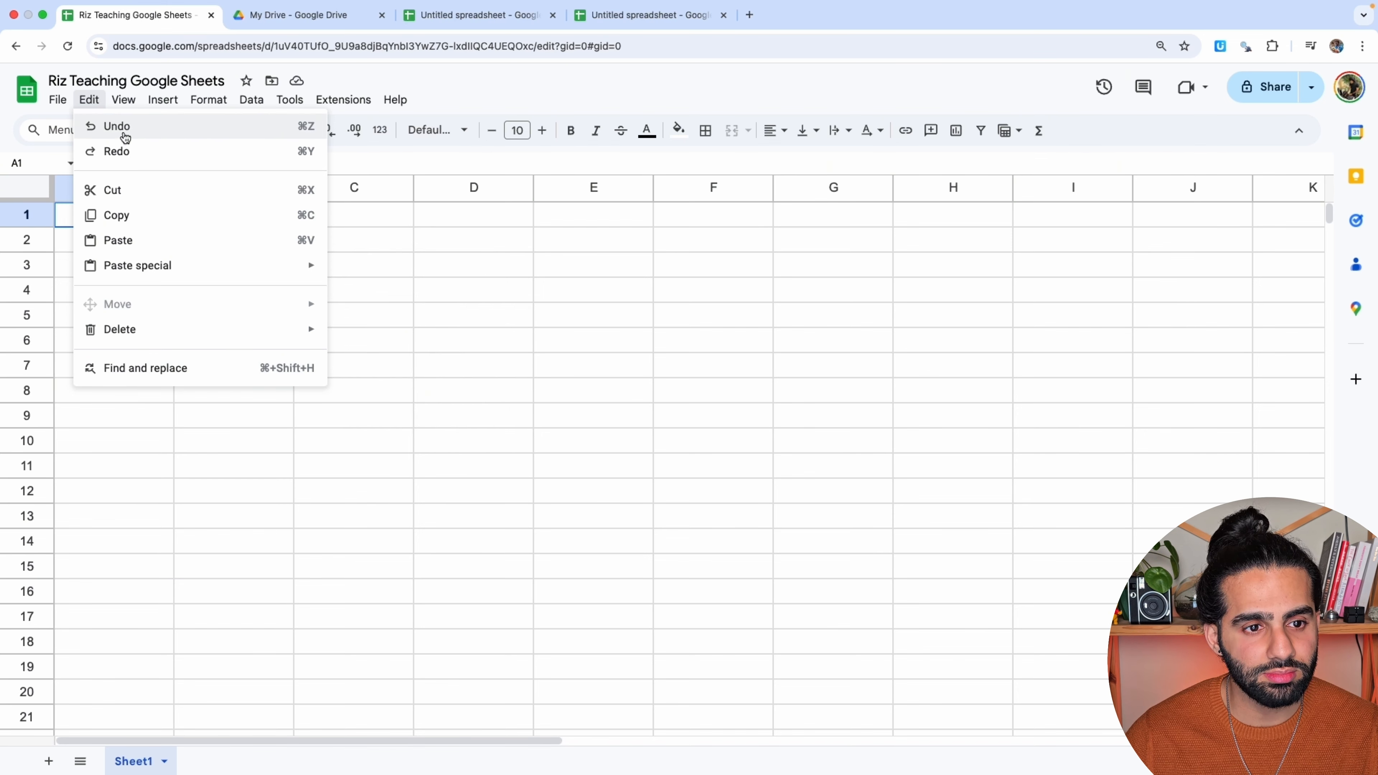
Hide the sheet's gridlines and select the range A1:E14 to check the sheet without them.
{"action": "mouse_move", "coordinate": [123, 103]}
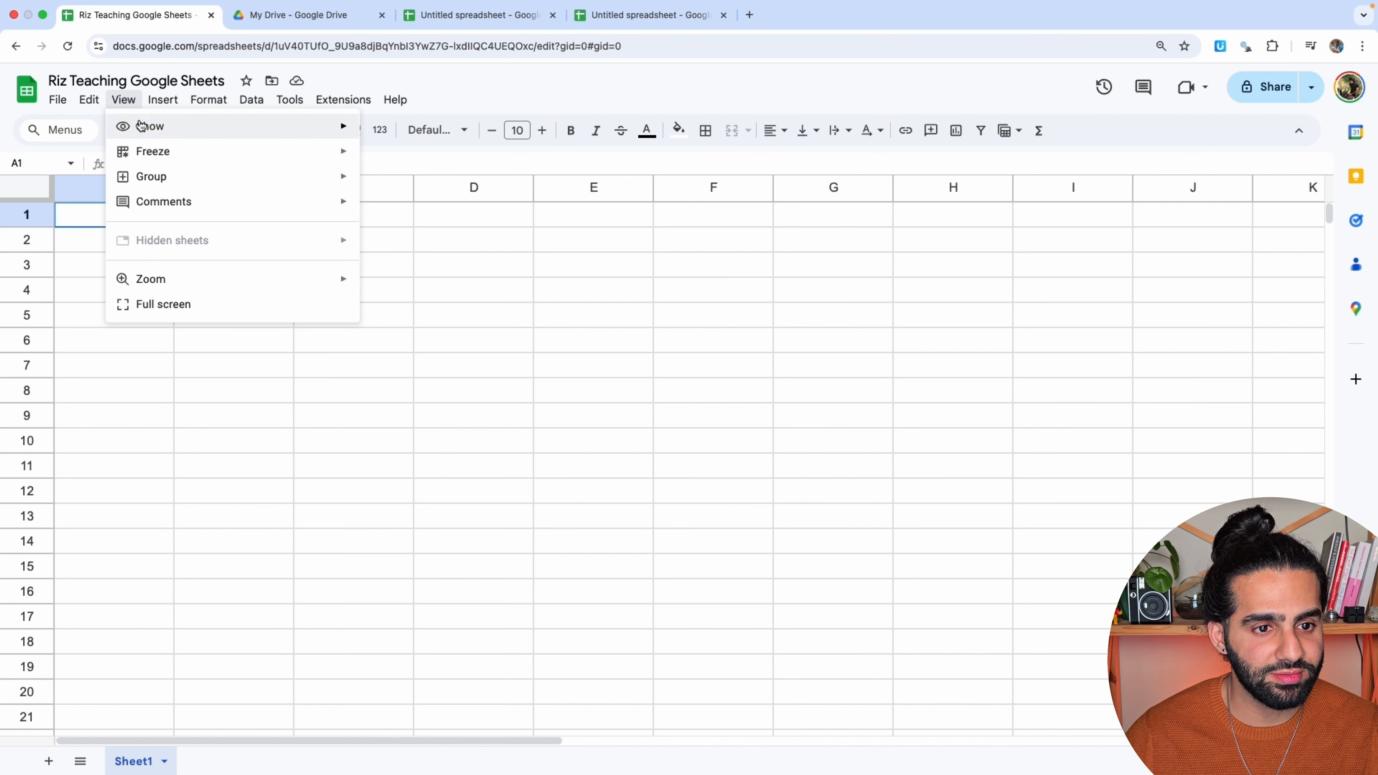
{"action": "mouse_move", "coordinate": [142, 126]}
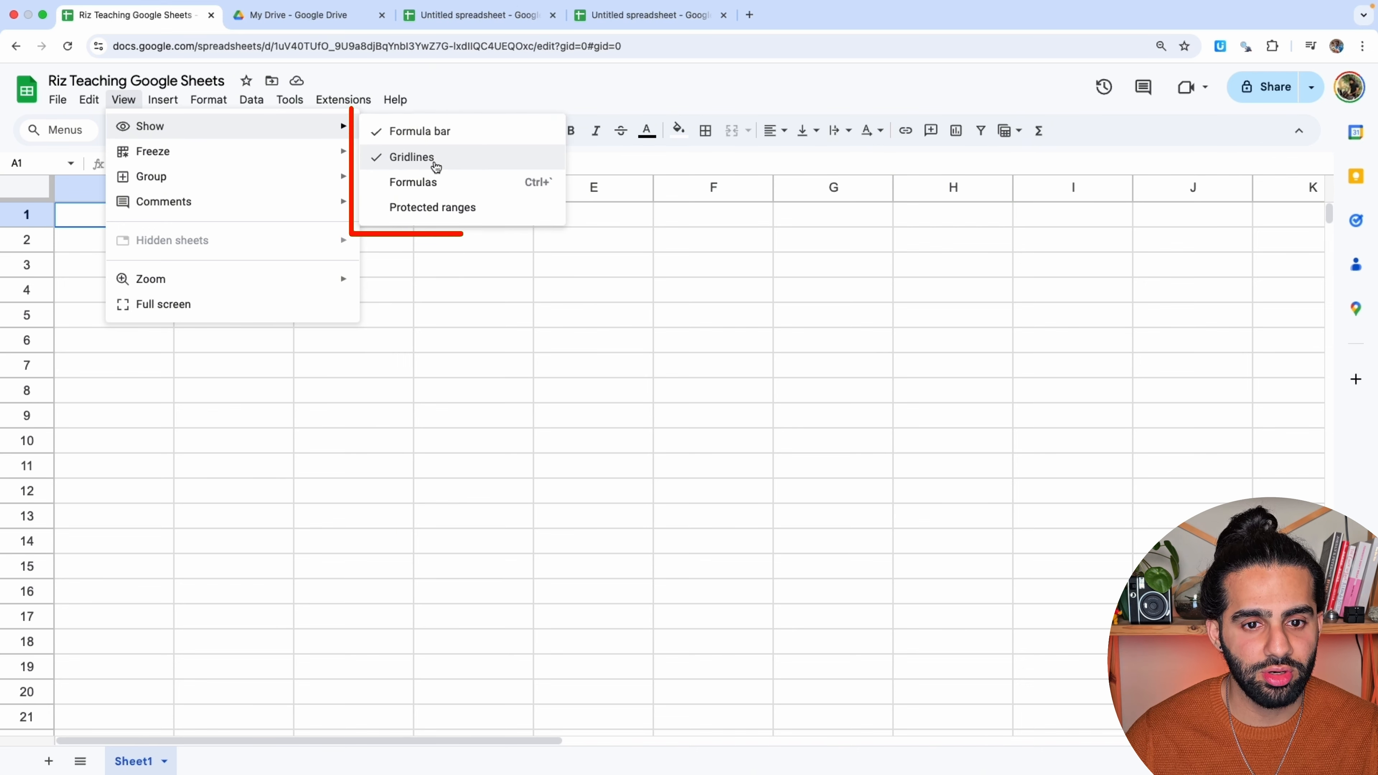
{"action": "left_click", "coordinate": [435, 163]}
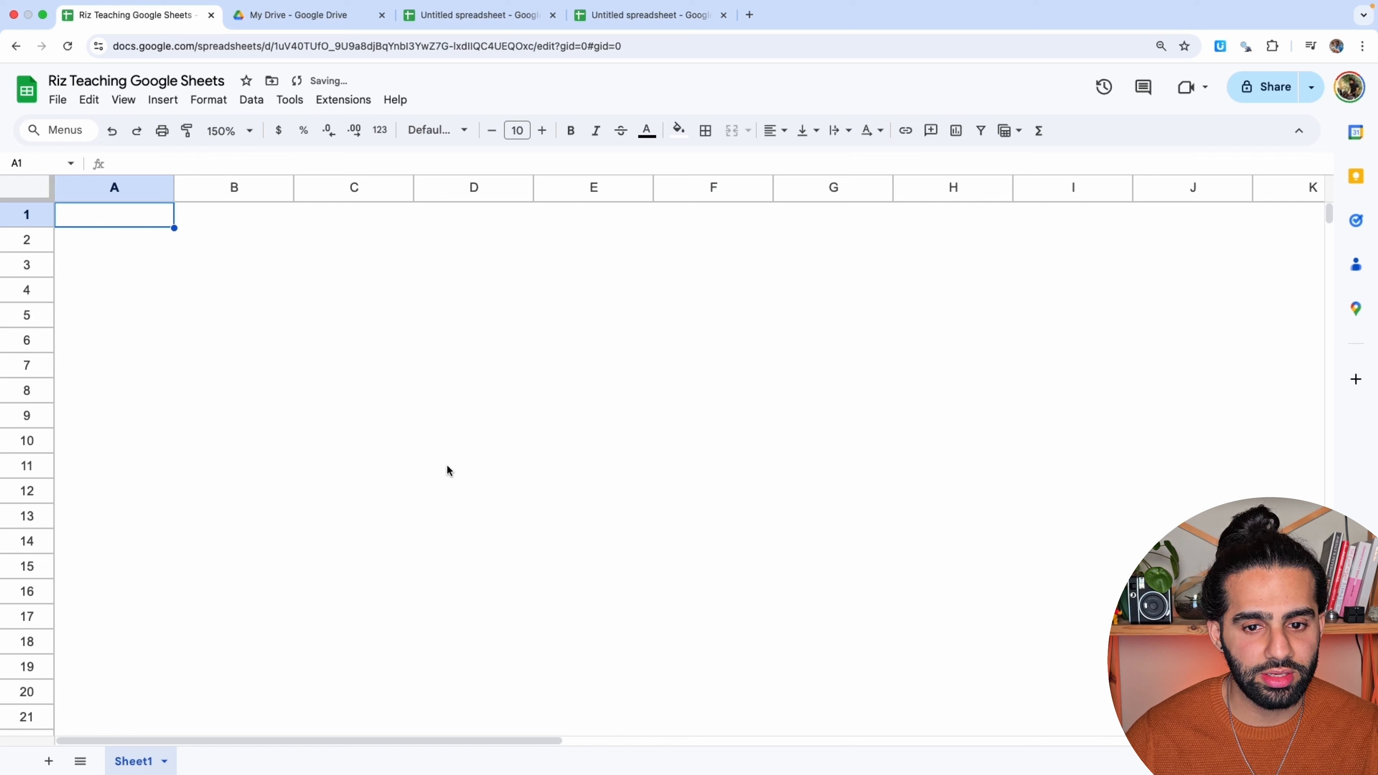
{"action": "left_click_drag", "start_coordinate": [145, 216], "coordinate": [563, 544]}
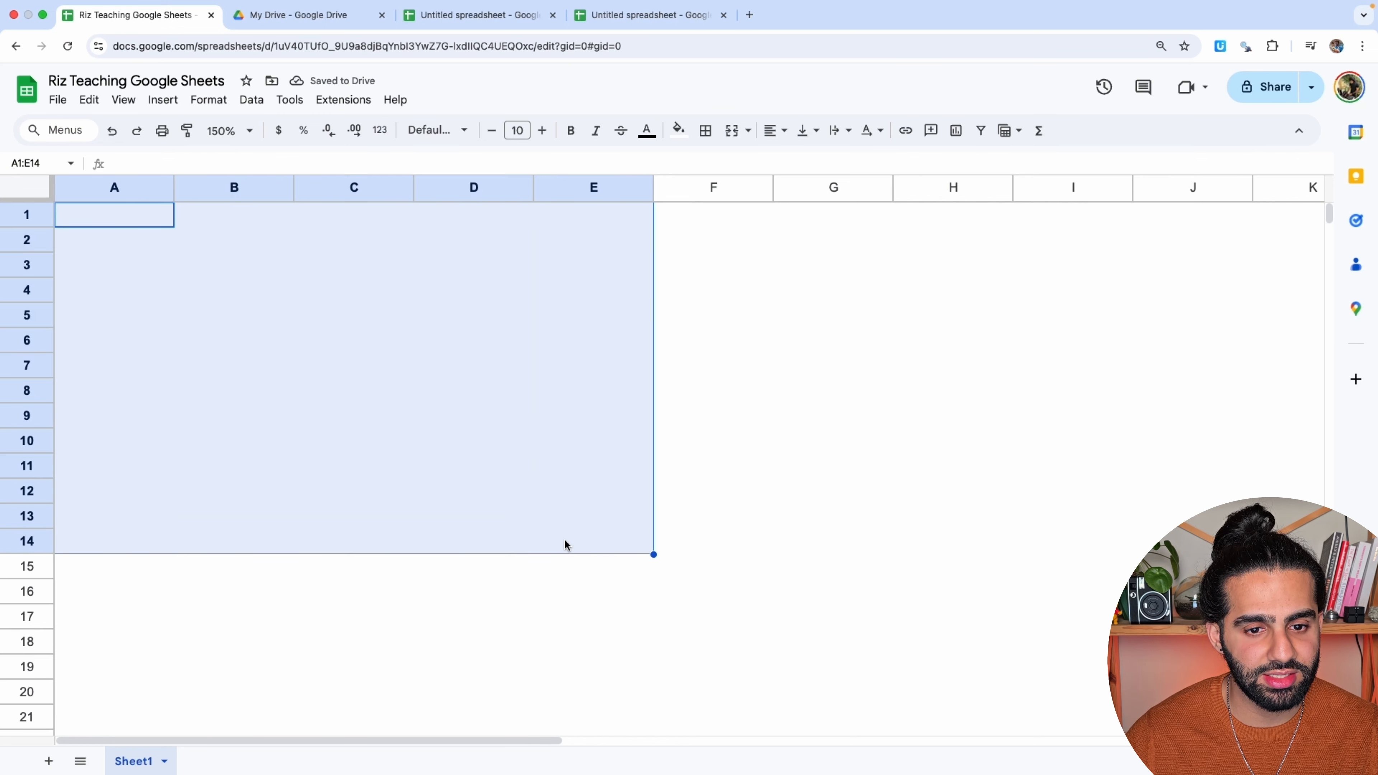
{"action": "left_click", "coordinate": [113, 220]}
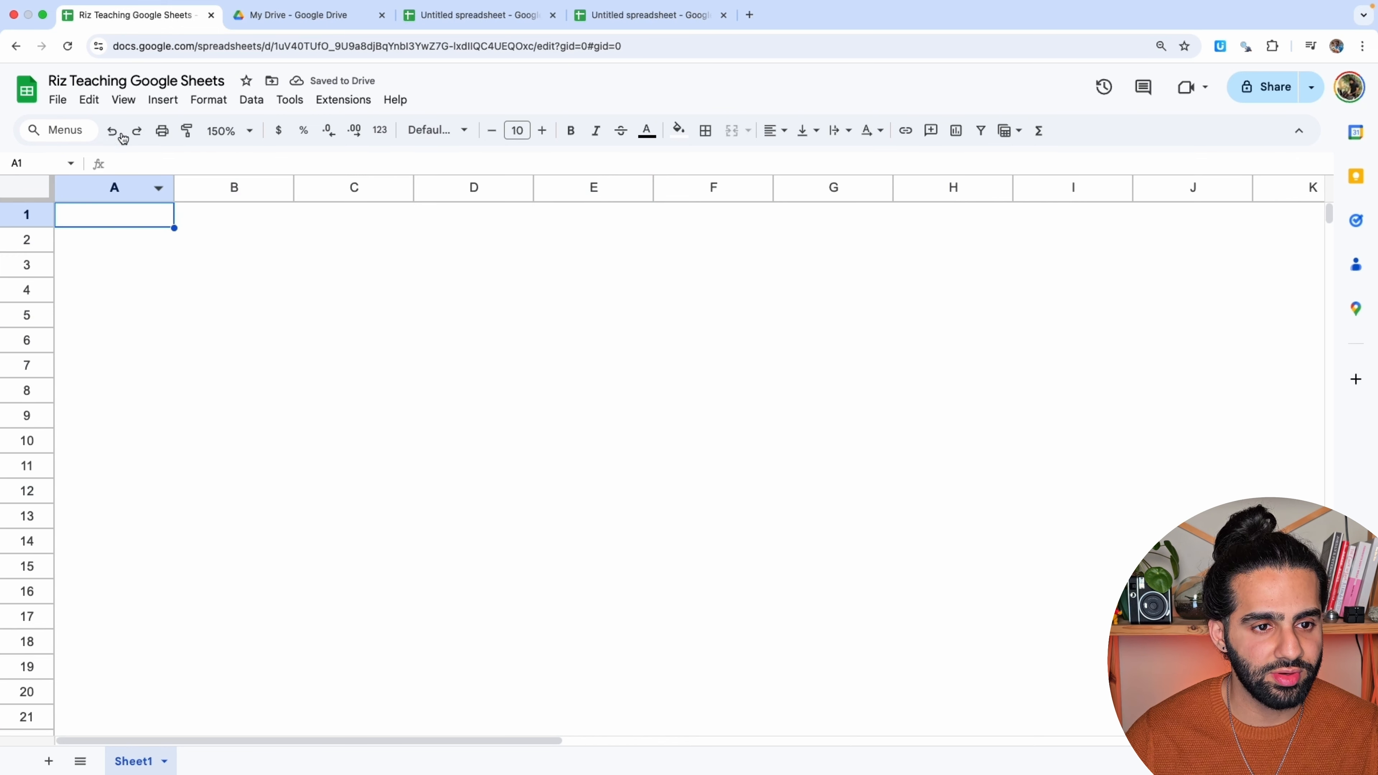
Show the sheet's gridlines again.
{"action": "left_click", "coordinate": [124, 99]}
{"action": "mouse_move", "coordinate": [258, 126]}
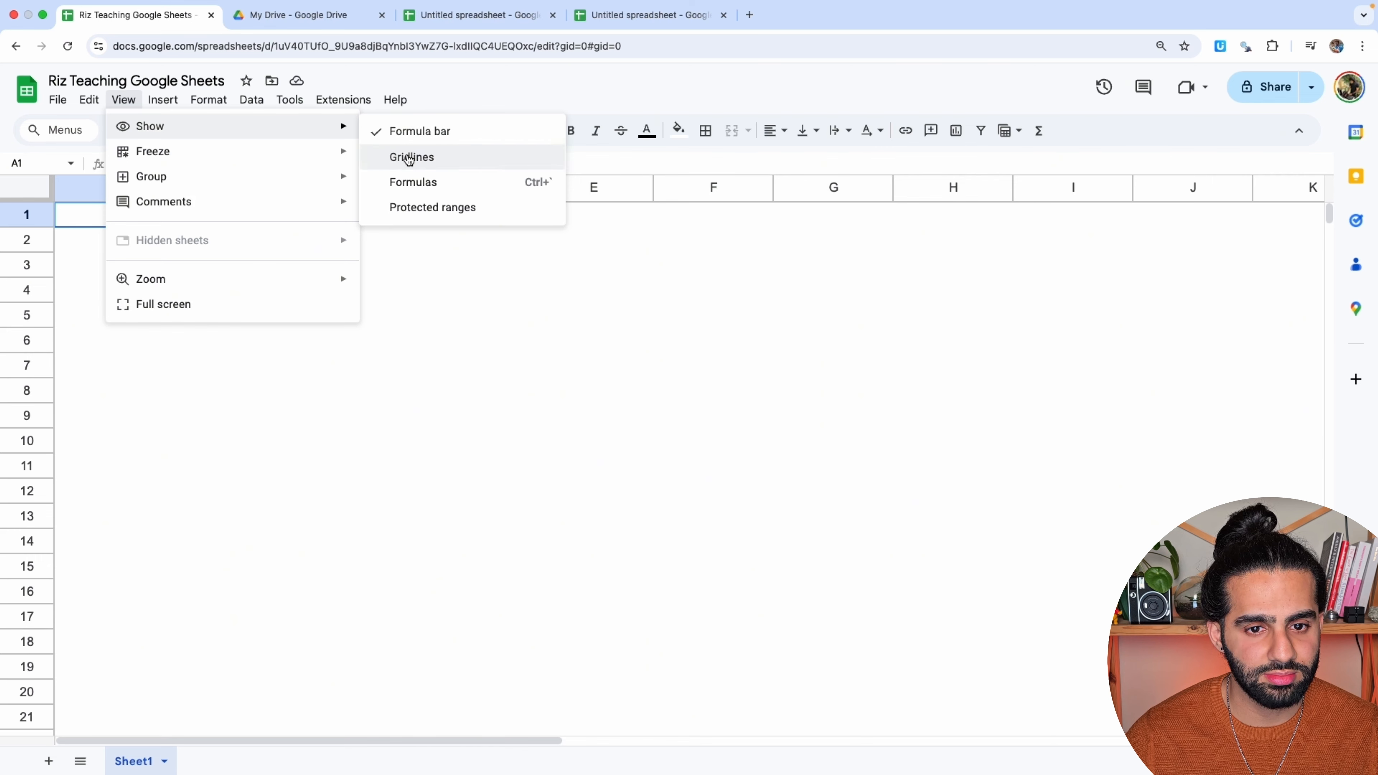
{"action": "left_click", "coordinate": [406, 155]}
Examine the commands for inserting items, formatting numbers and text, aligning and wrapping cells, using extensions and getting help.
{"action": "left_click", "coordinate": [122, 99]}
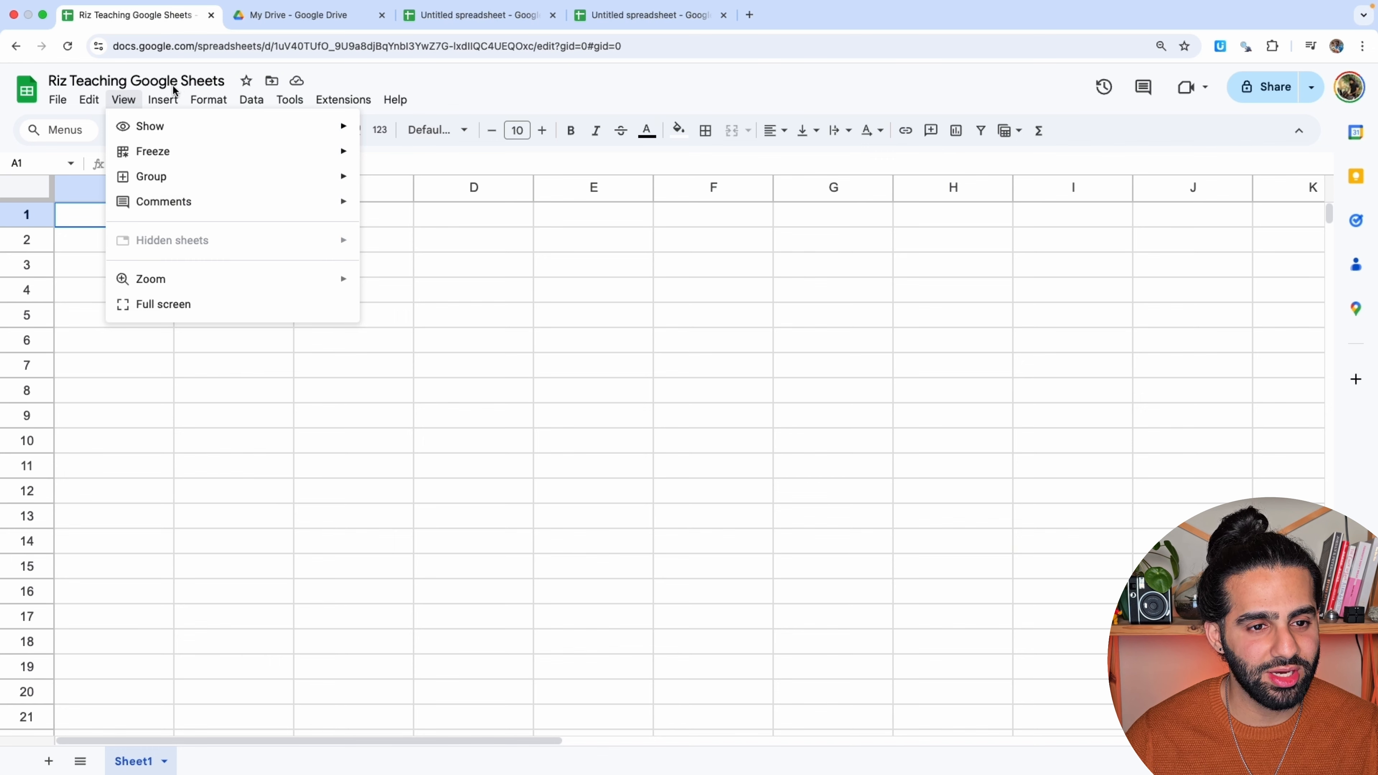
{"action": "mouse_move", "coordinate": [169, 99]}
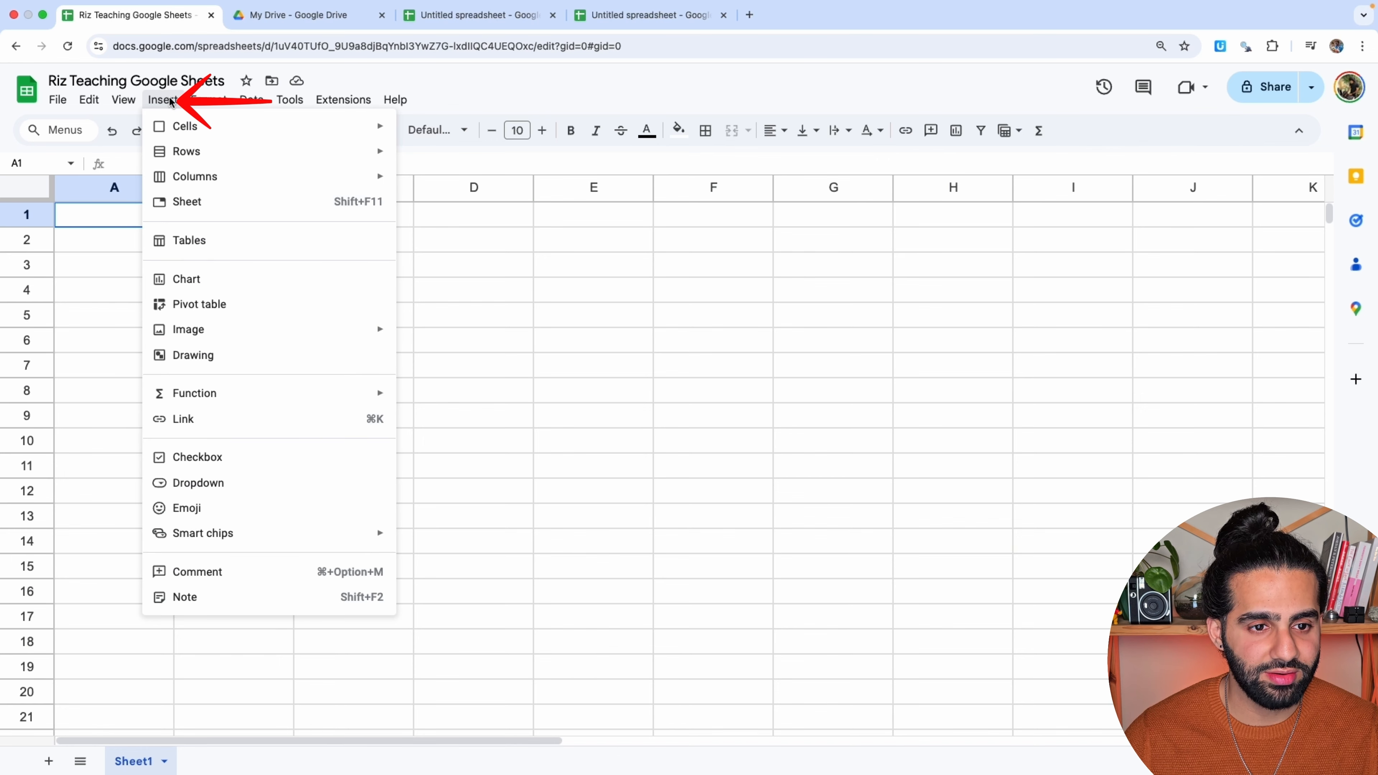
{"action": "mouse_move", "coordinate": [182, 135]}
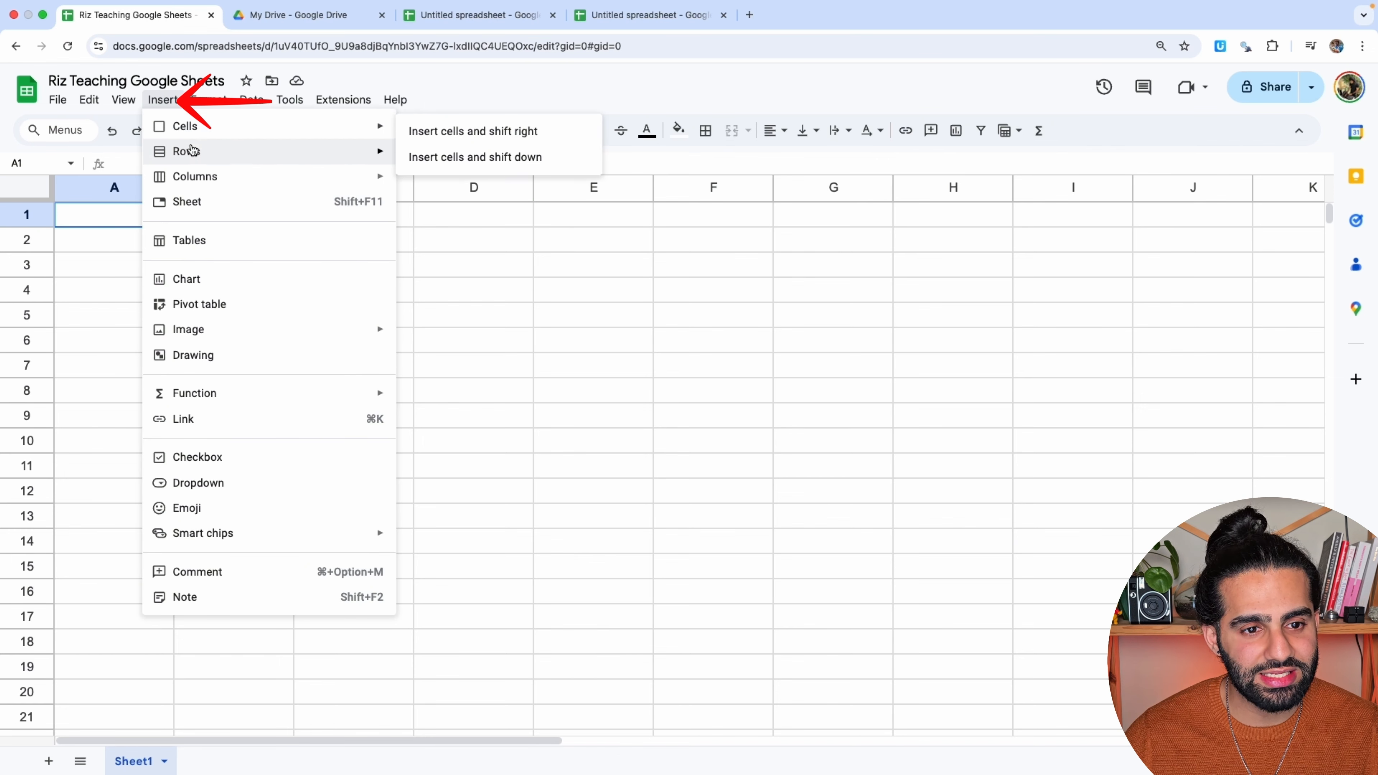
{"action": "mouse_move", "coordinate": [194, 185]}
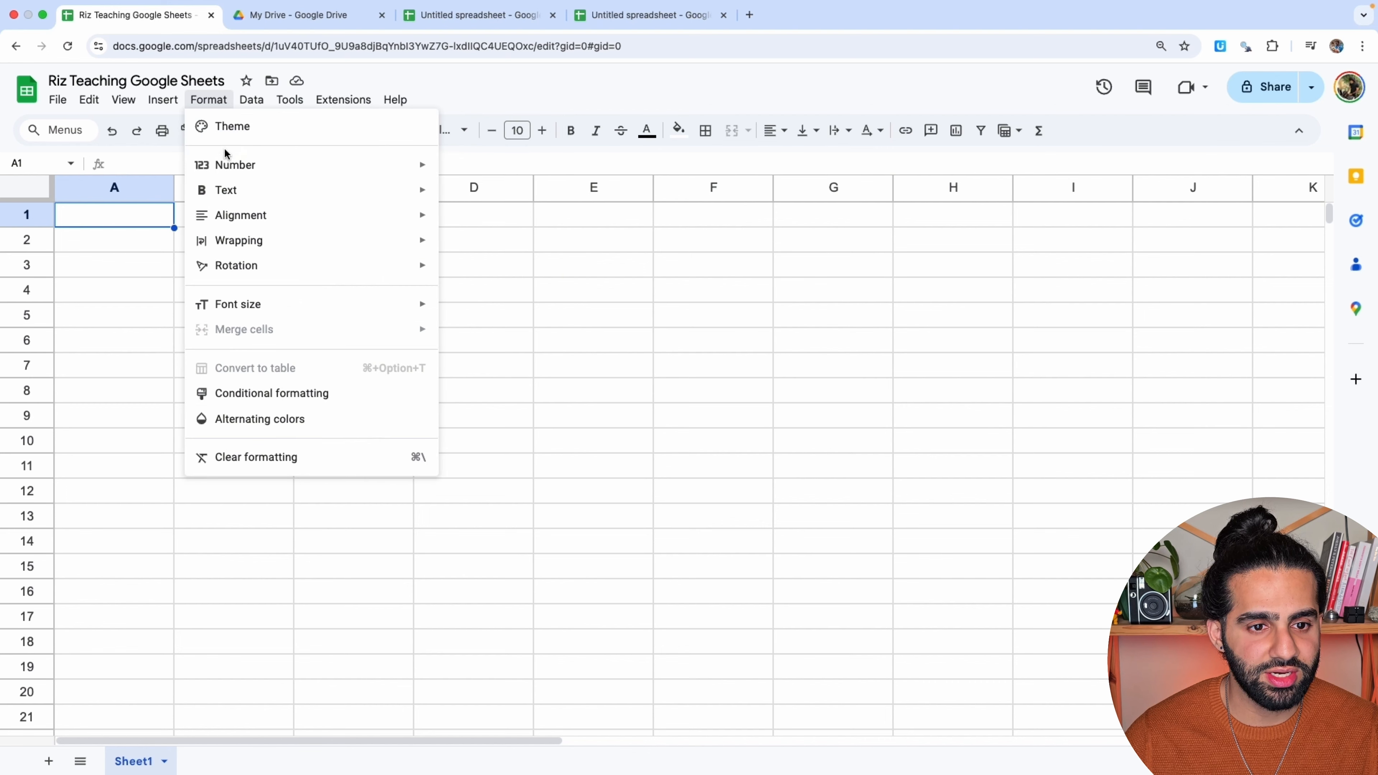
{"action": "mouse_move", "coordinate": [229, 168]}
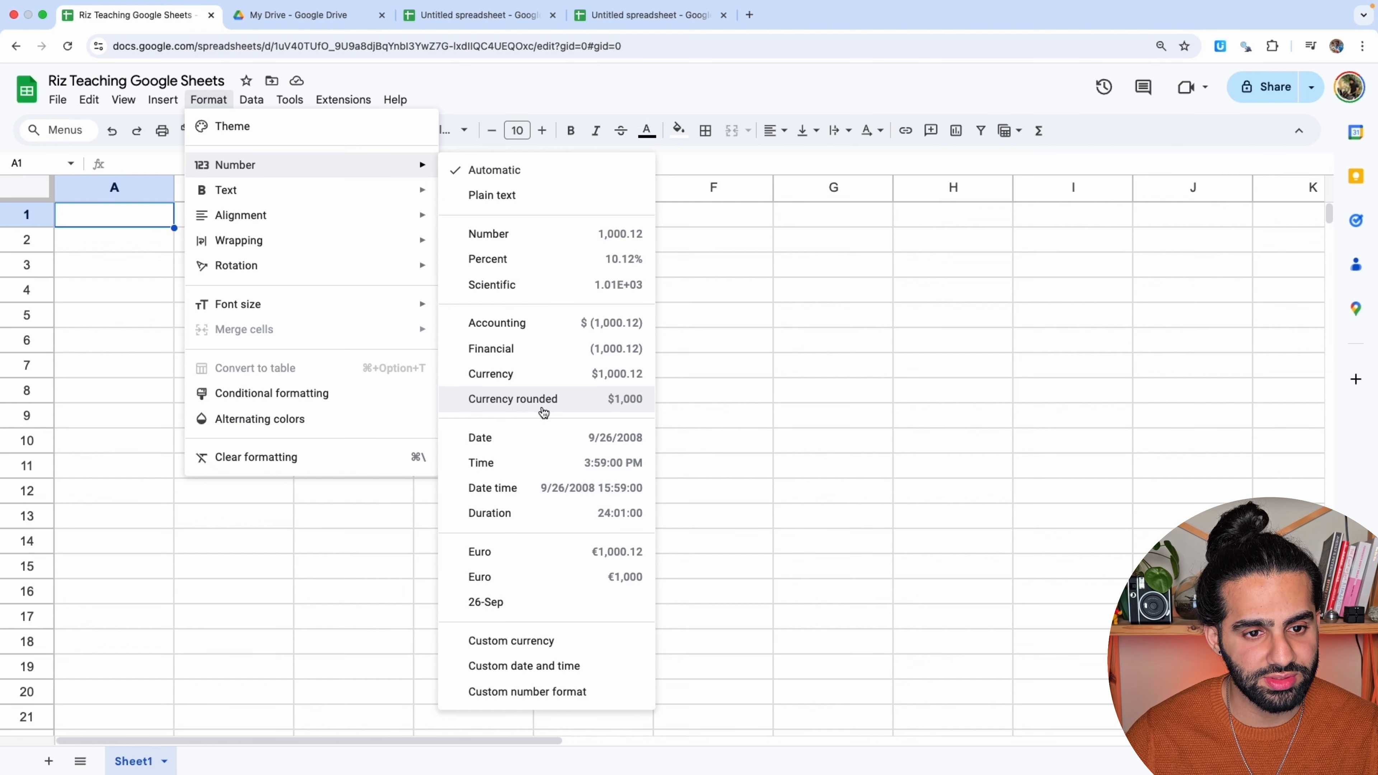
{"action": "mouse_move", "coordinate": [263, 190]}
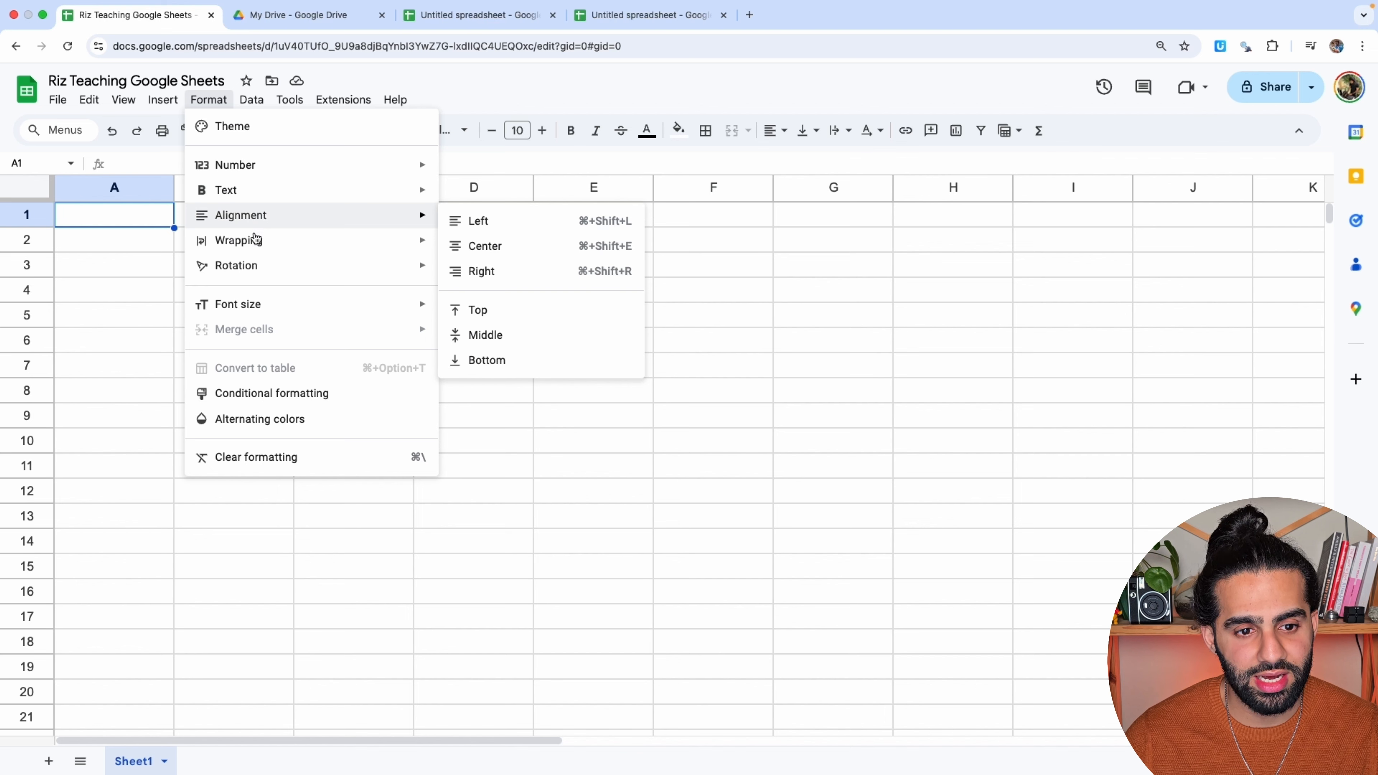
{"action": "mouse_move", "coordinate": [254, 245]}
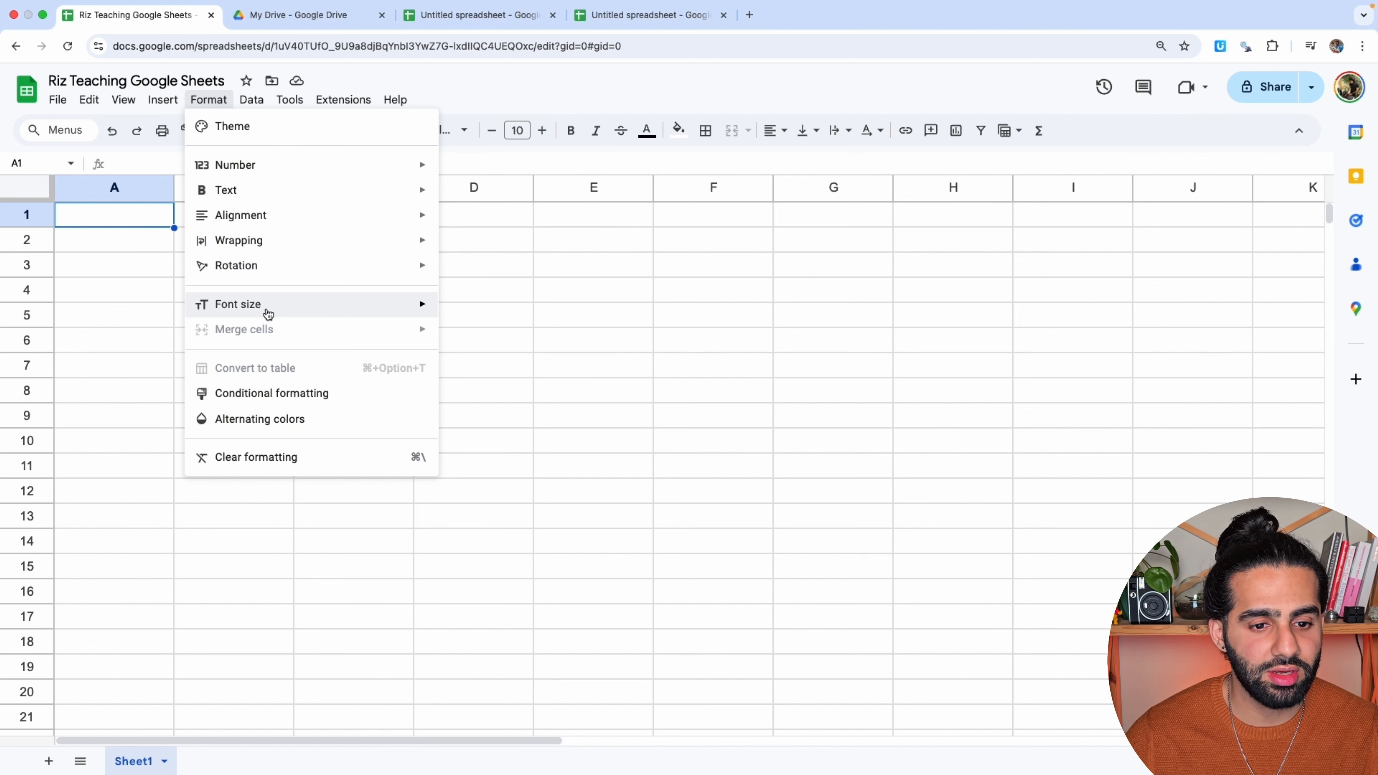
{"action": "mouse_move", "coordinate": [268, 309]}
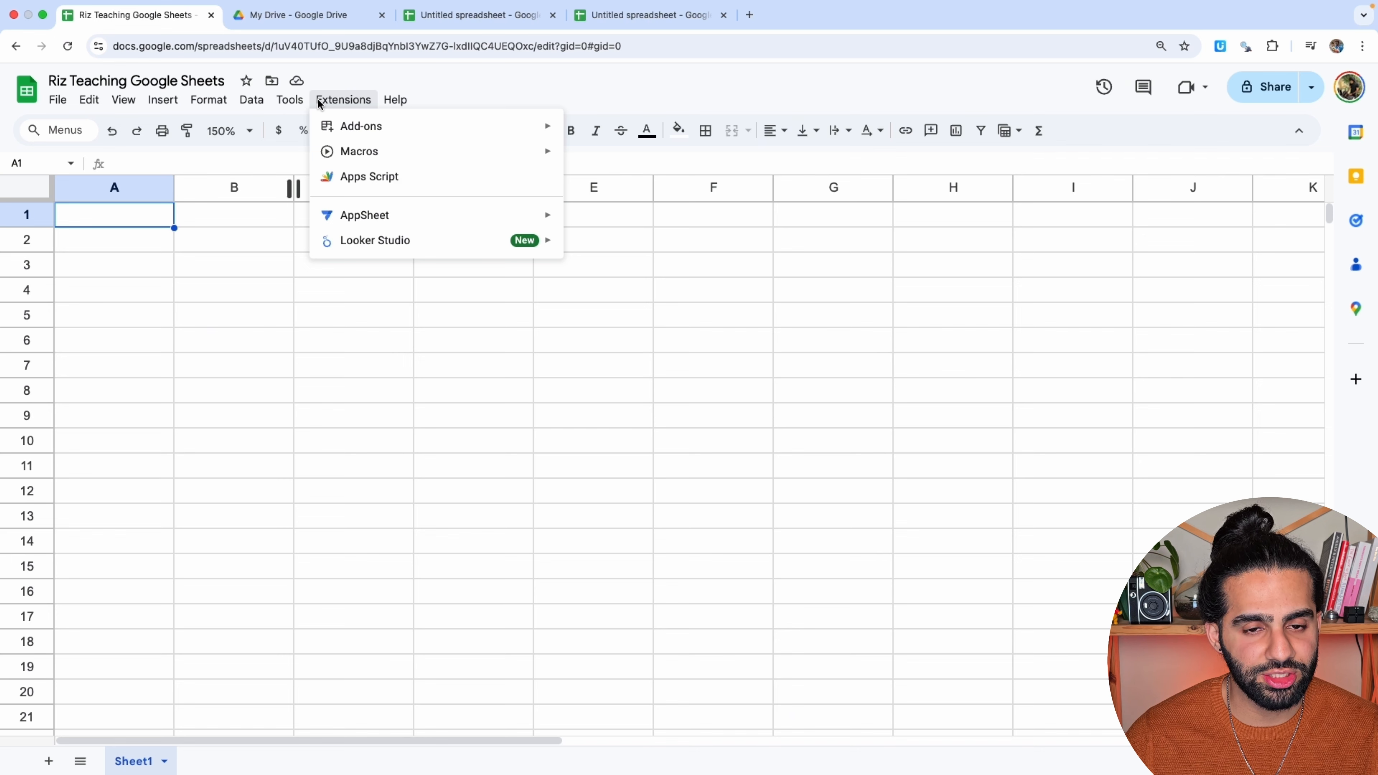
{"action": "mouse_move", "coordinate": [394, 103]}
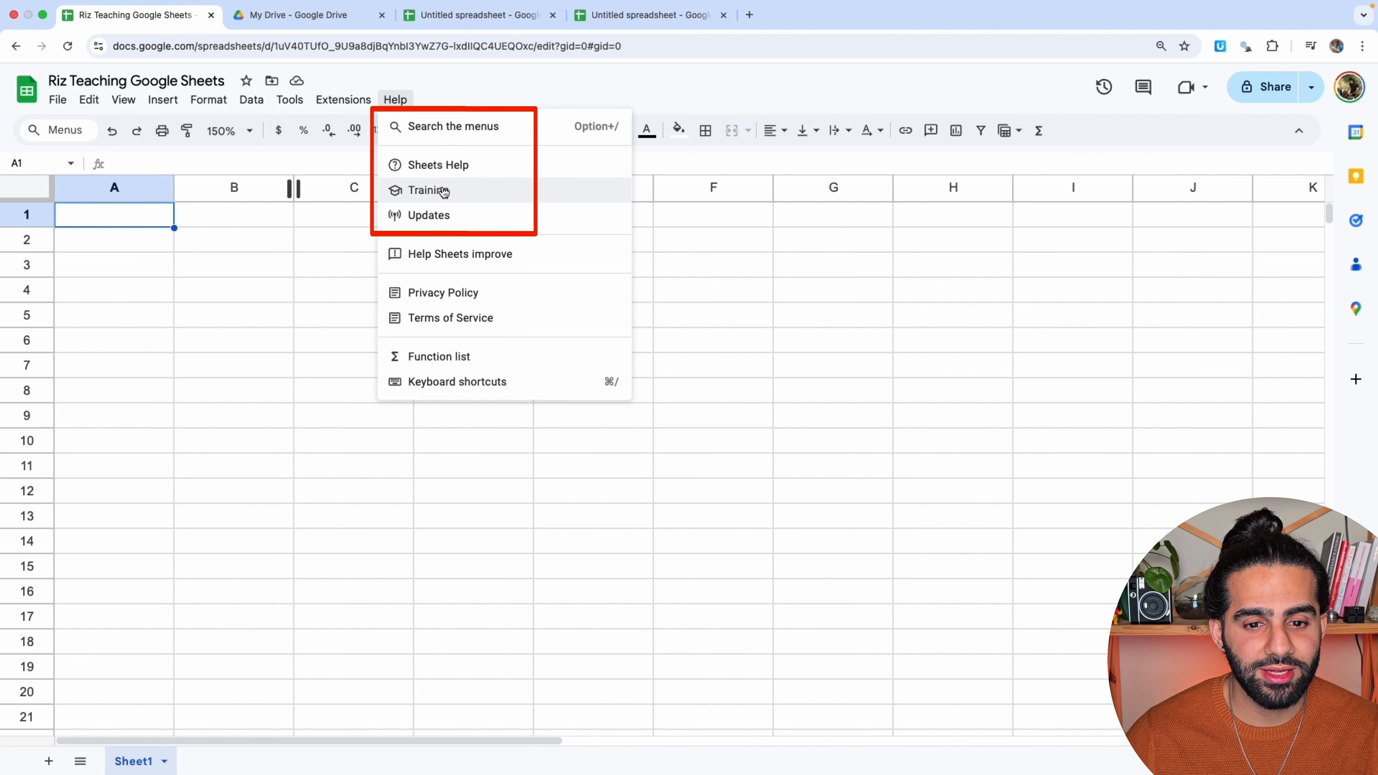
Enter the column headers Month, Person and Amount in cells A1, B1 and C1.
{"action": "left_click", "coordinate": [122, 212]}
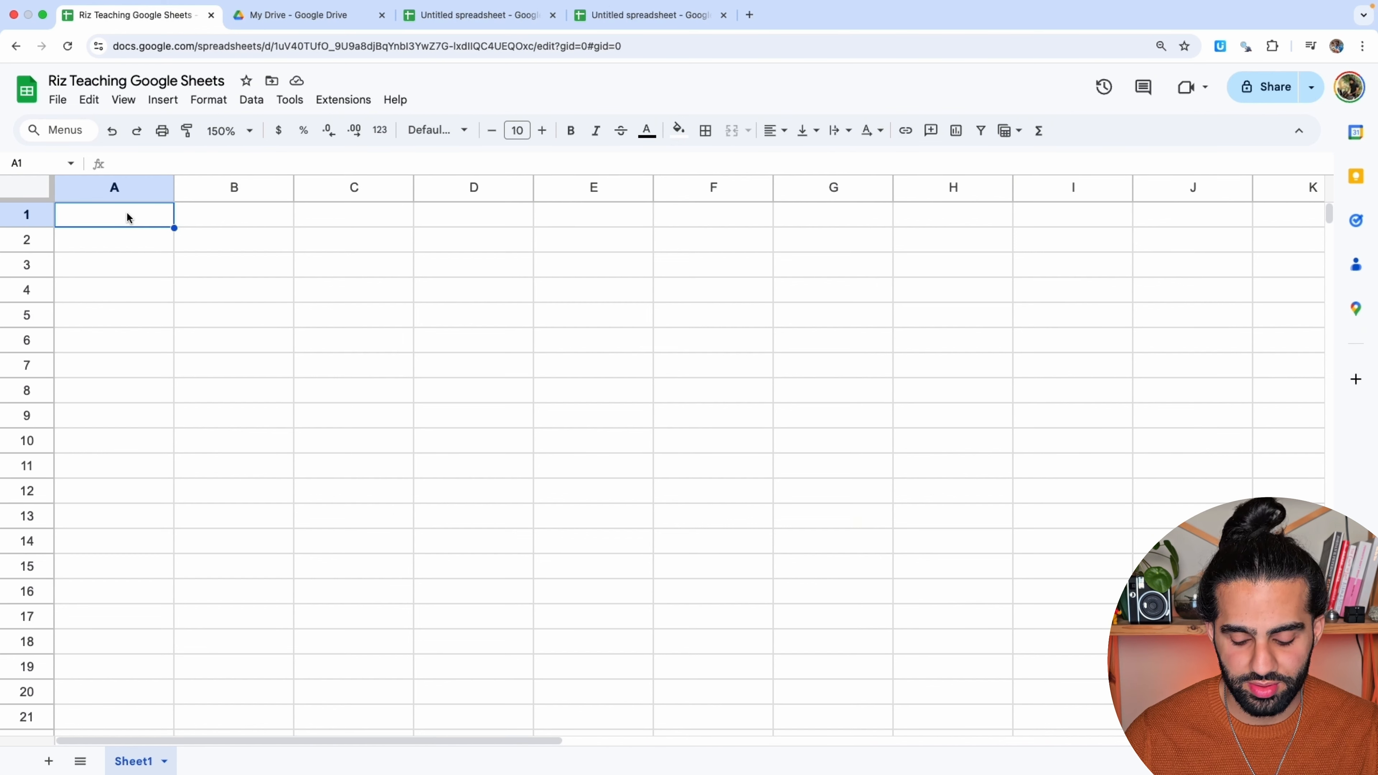
{"action": "type", "text": "Mont"}
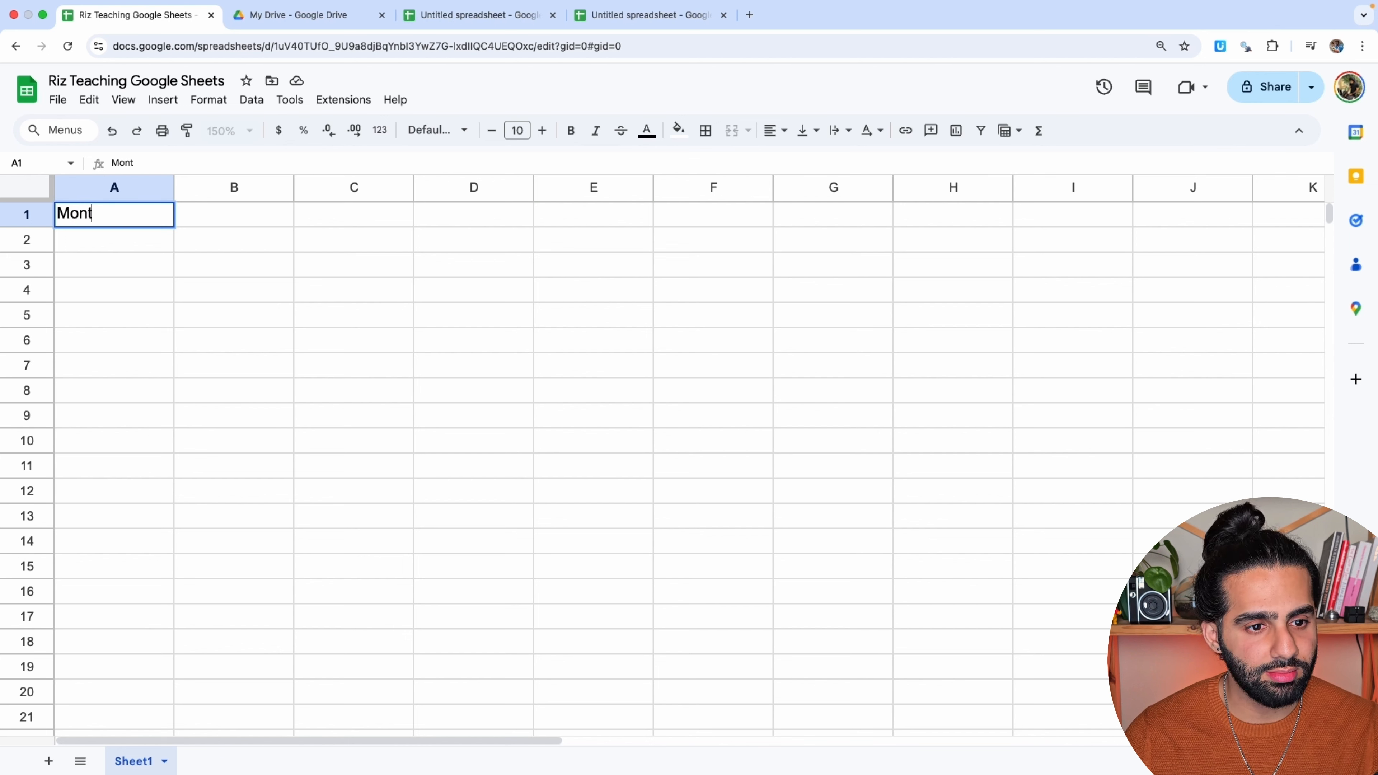
{"action": "type", "text": "h"}
{"action": "key", "text": "Tab"}
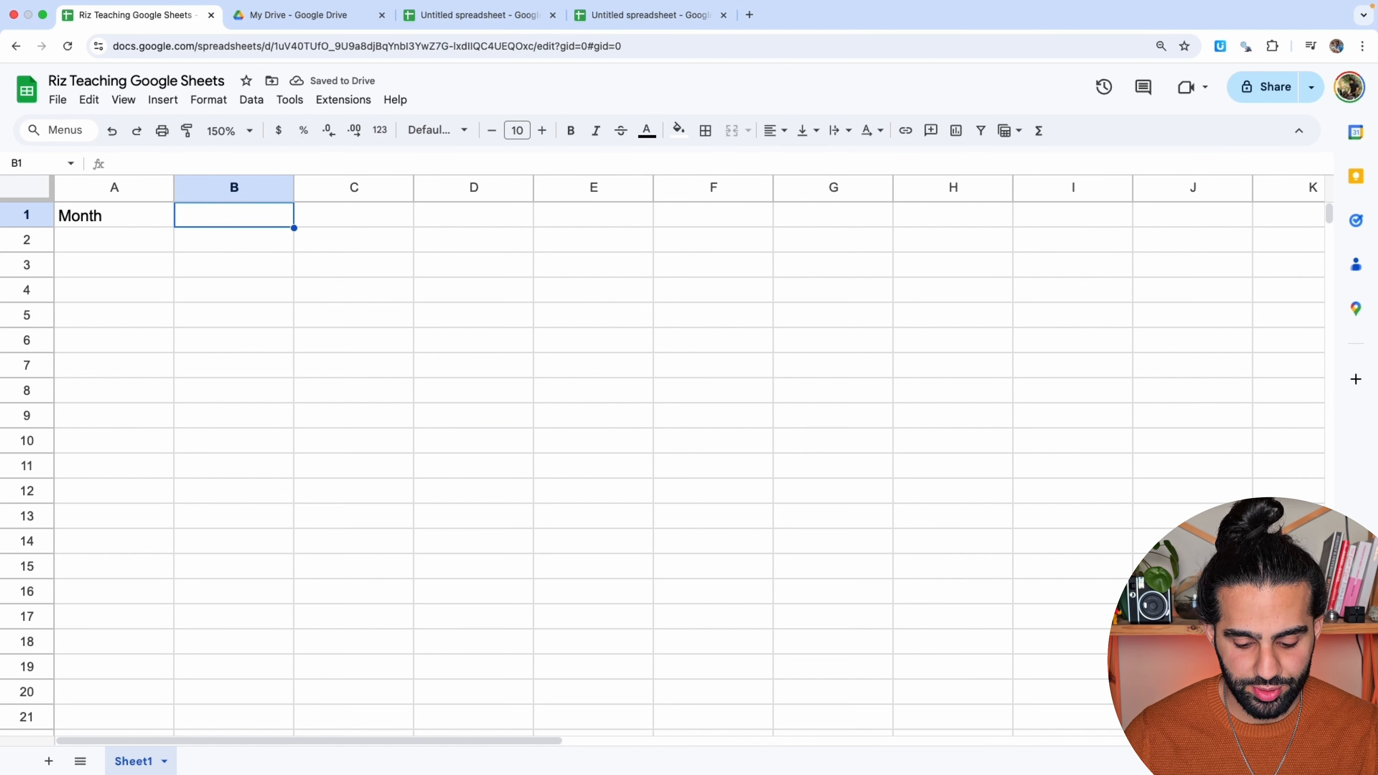
{"action": "type", "text": "Person"}
{"action": "key", "text": "Tab"}
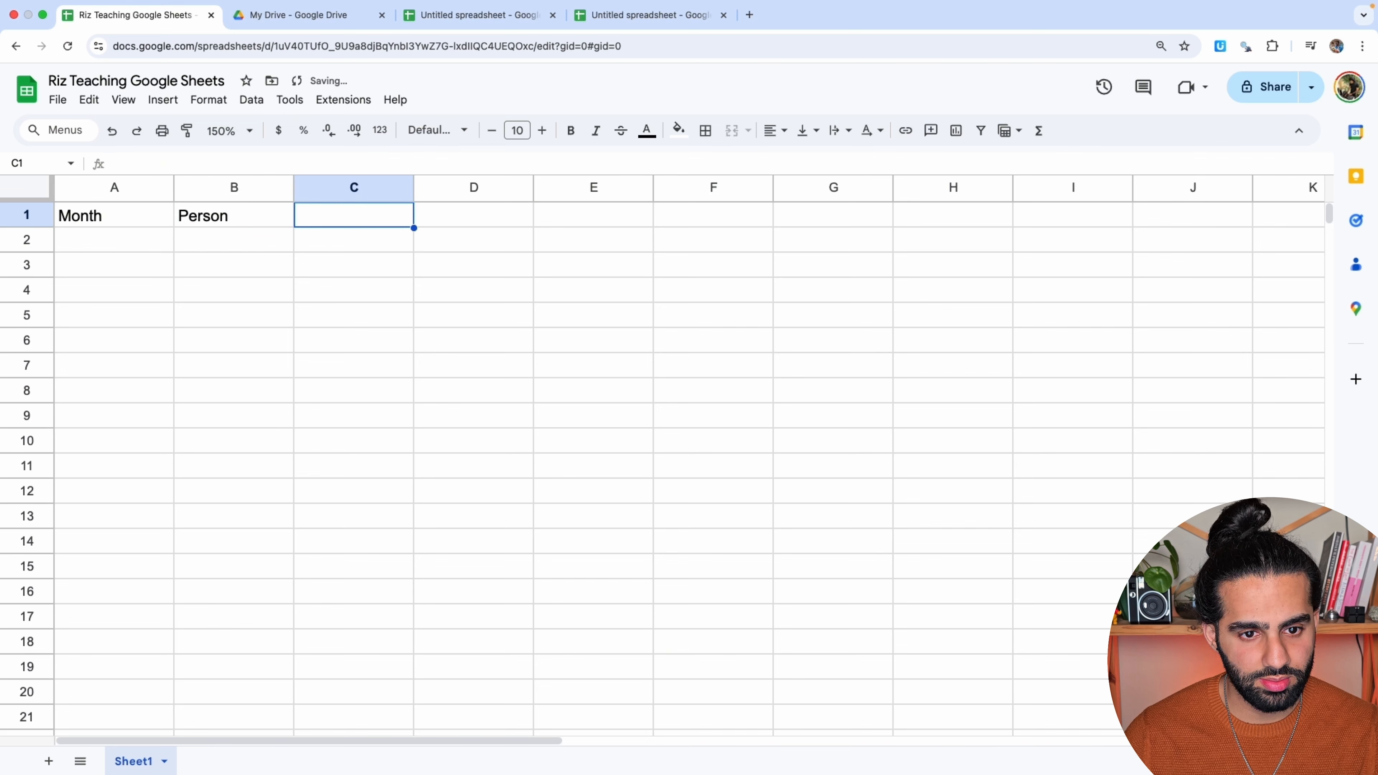
{"action": "type", "text": "Amount"}
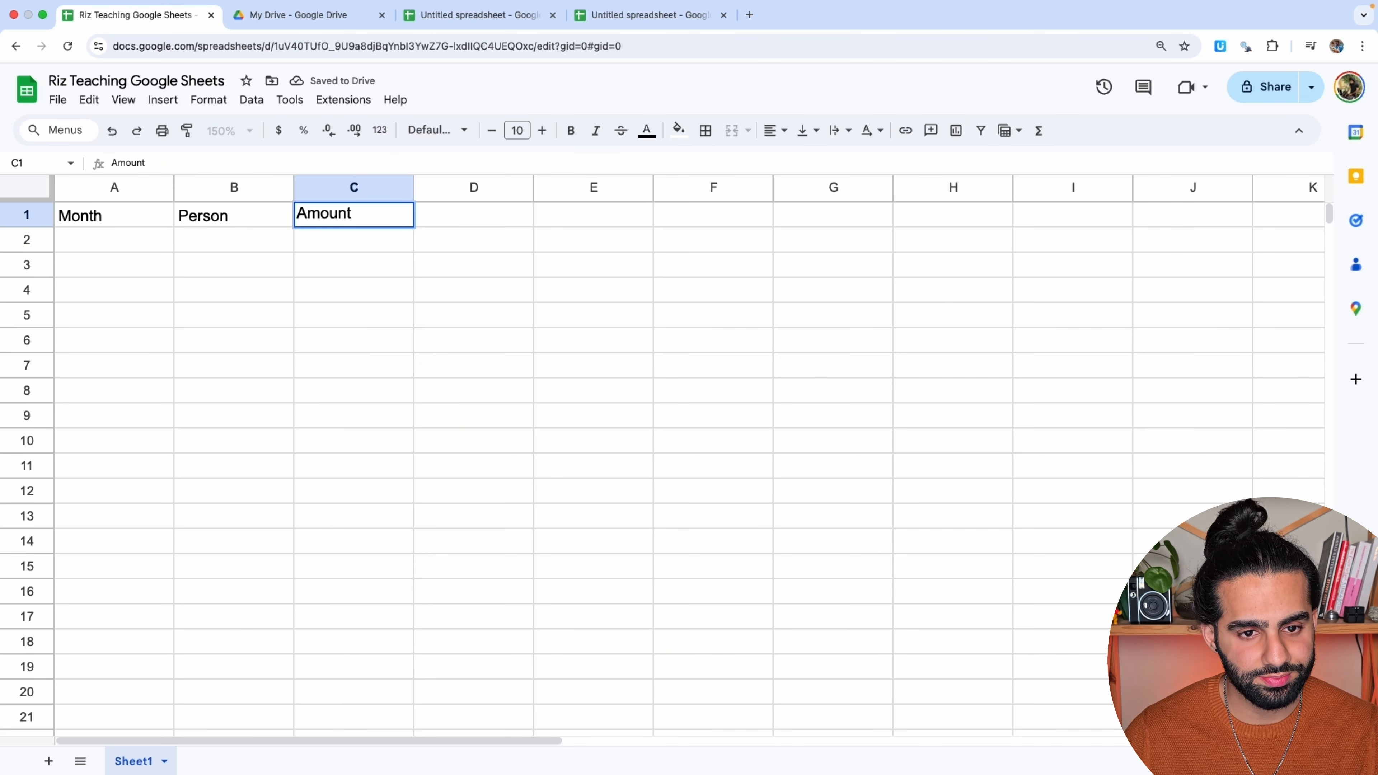
{"action": "key", "text": "Tab"}
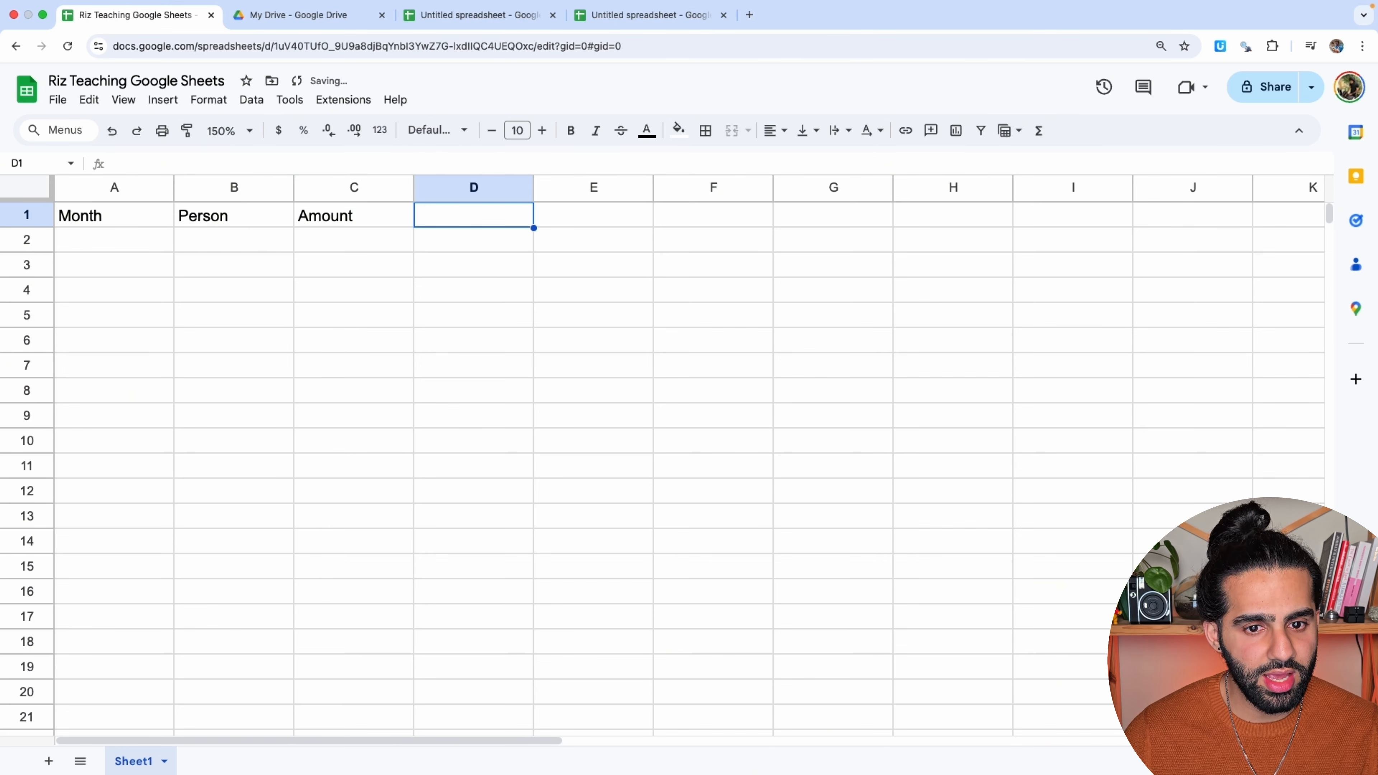
Move the cell selection back and forth across the header cells A1 to C1.
{"action": "key", "text": "Left"}
{"action": "key", "text": "Left"}
{"action": "key", "text": "Left"}
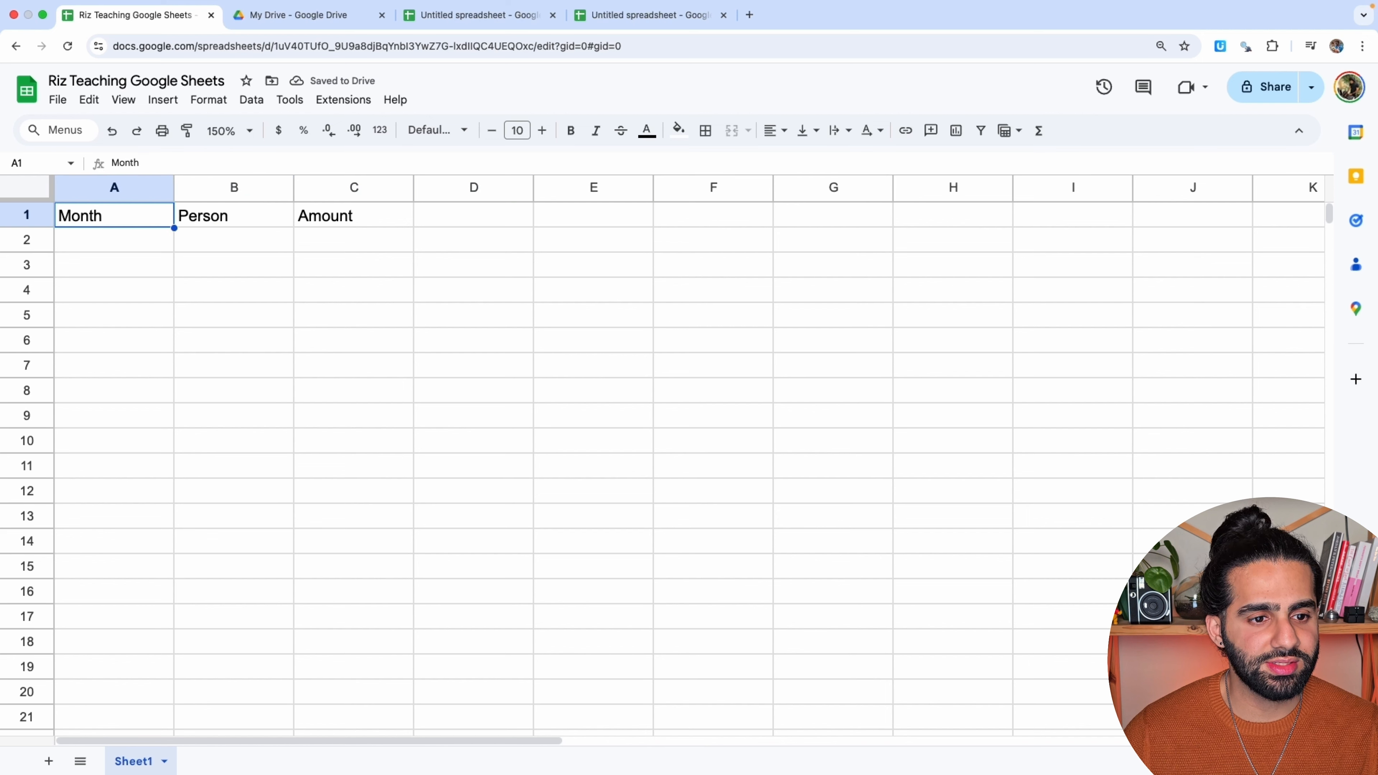
{"action": "key", "text": "Right"}
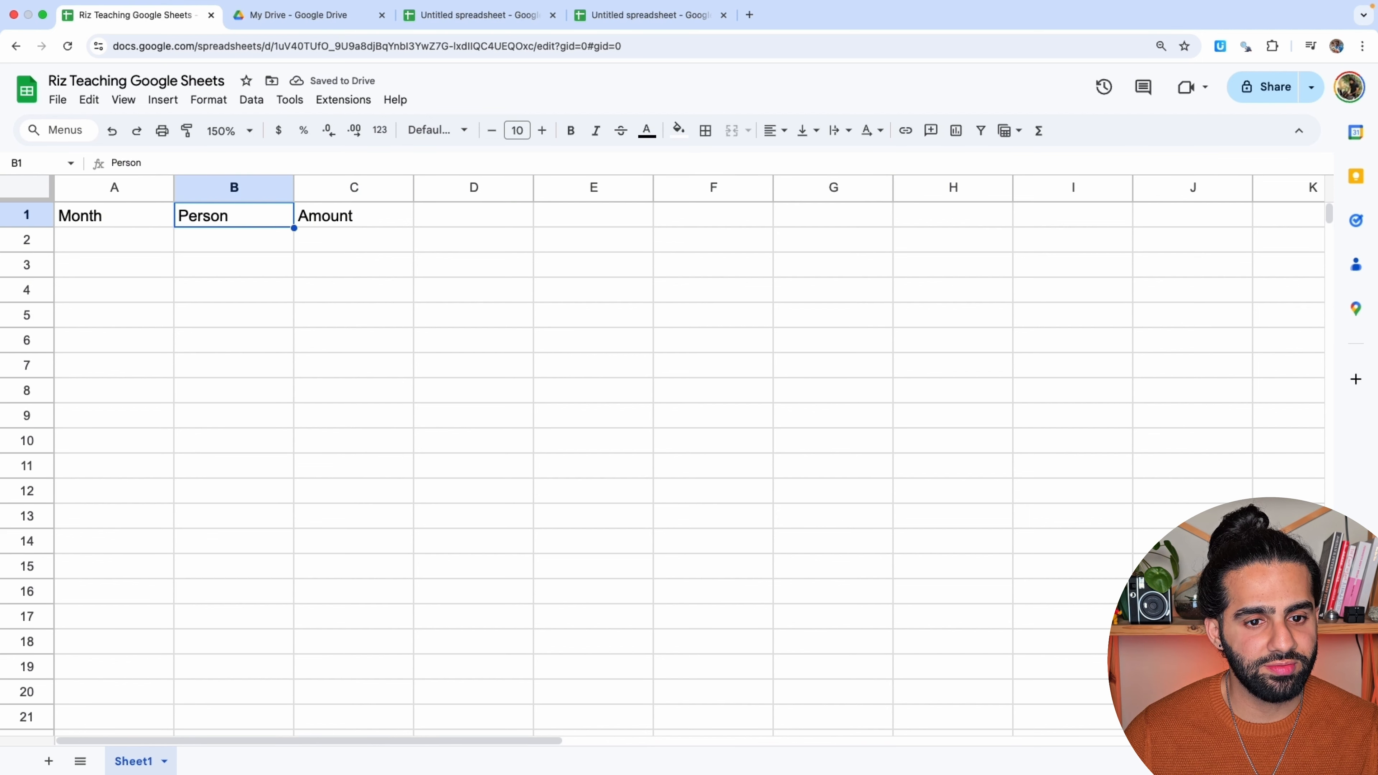
{"action": "key", "text": "Right"}
{"action": "key", "text": "Left"}
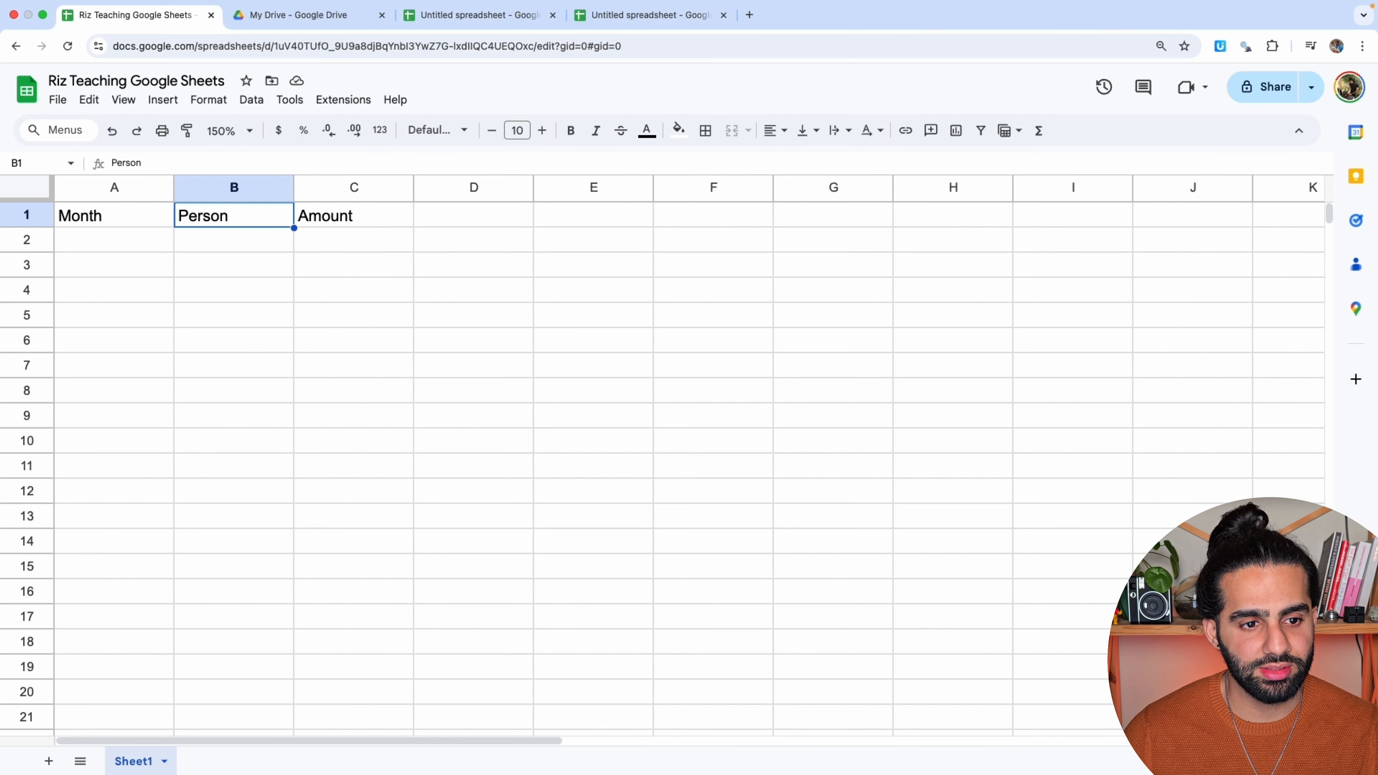
Enter January 2025 in cell A2 under the Month header.
{"action": "key", "text": "Left"}
{"action": "key", "text": "Down"}
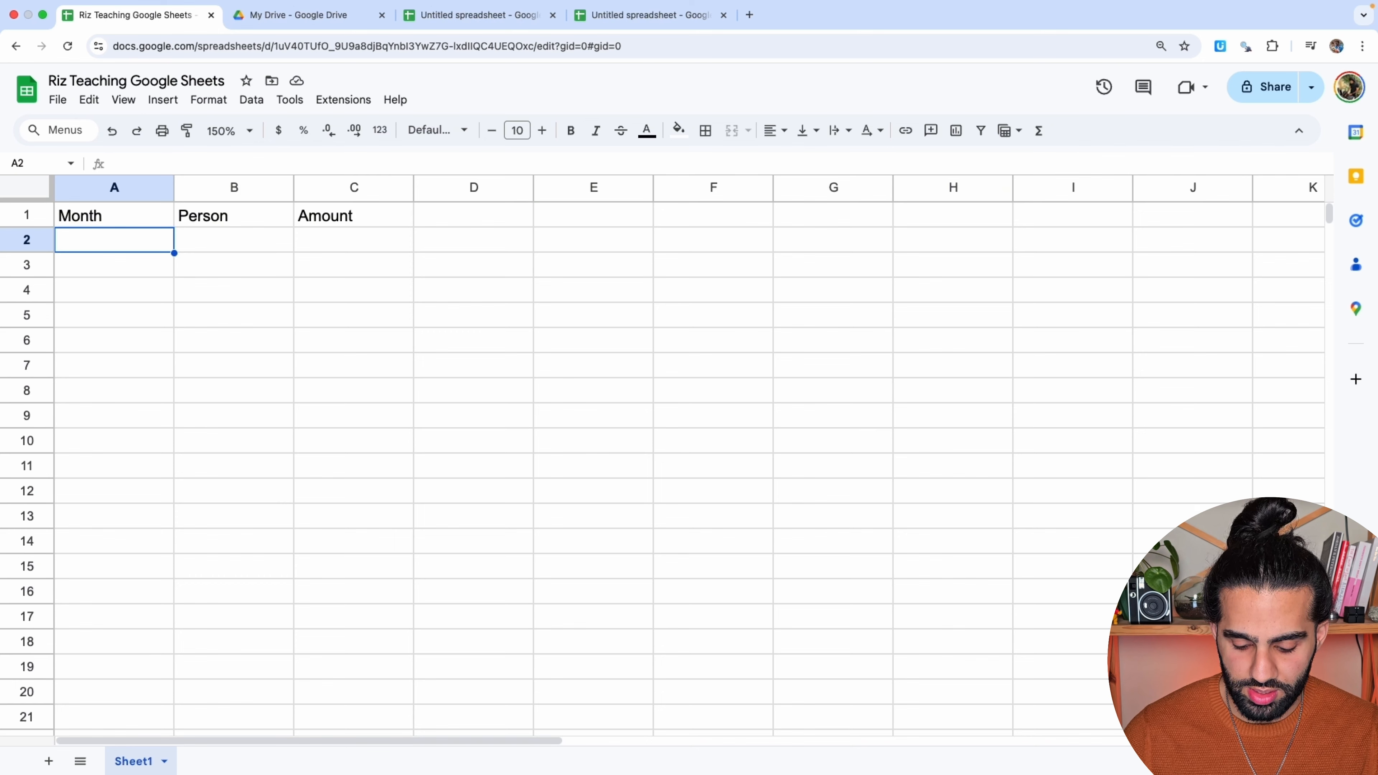
{"action": "type", "text": "January "}
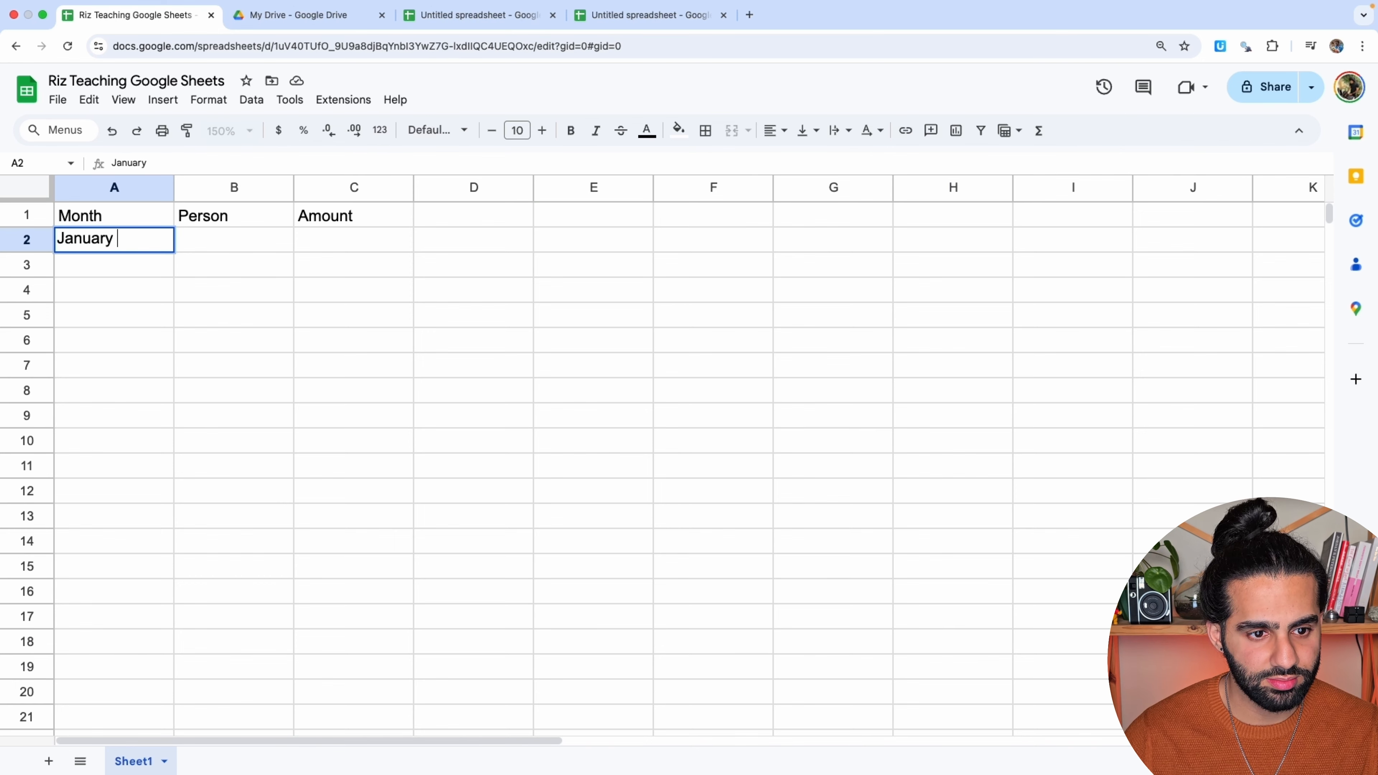
{"action": "type", "text": "2025"}
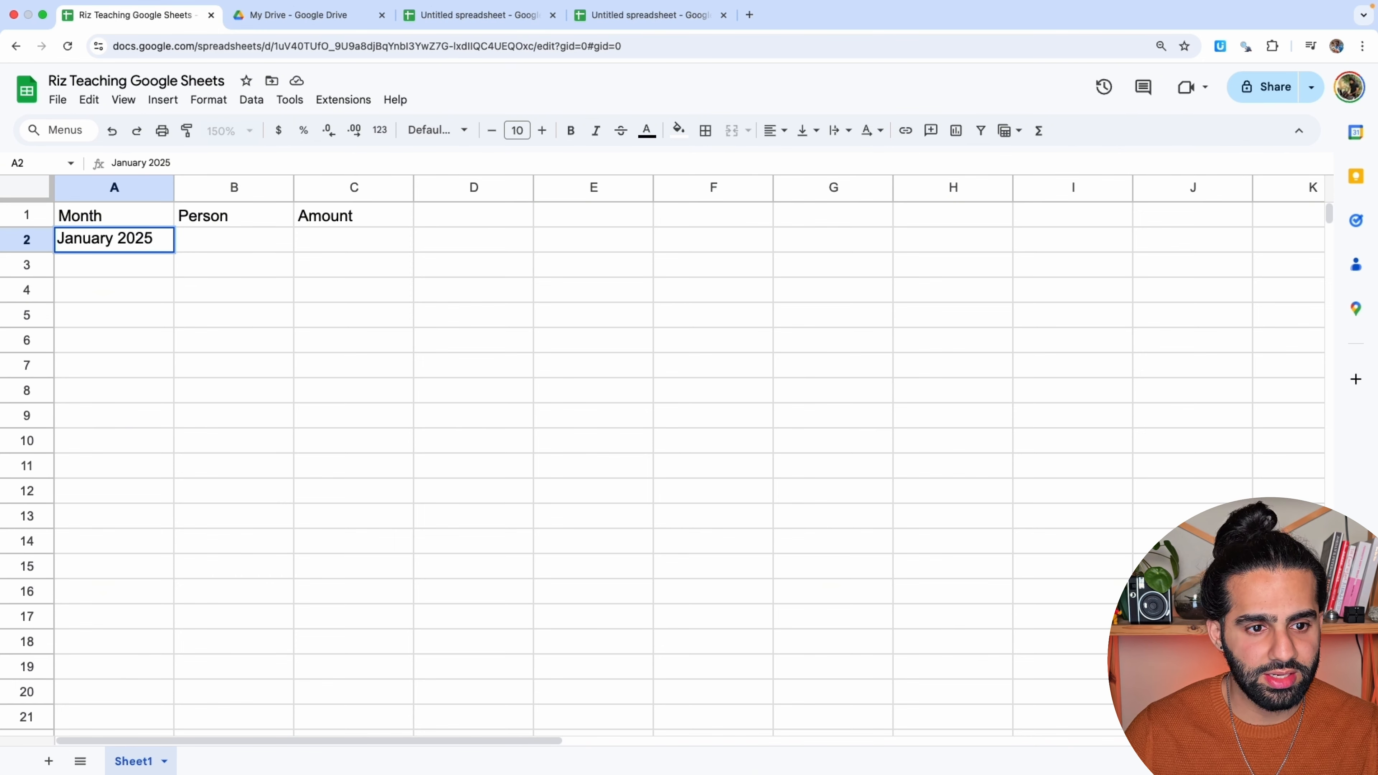
{"action": "key", "text": "Return"}
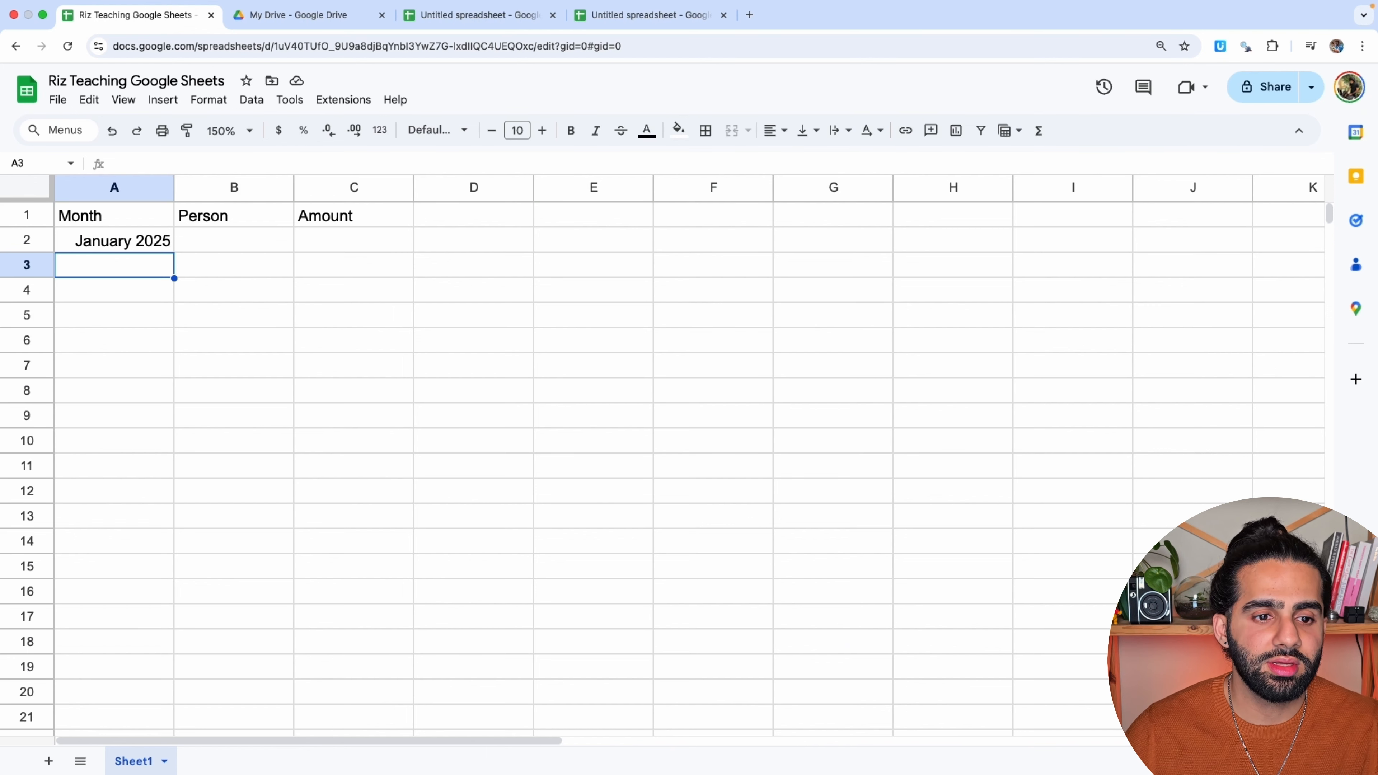
Change the date in cell A2 to February 1, 2025, then select cell B2.
{"action": "double_click", "coordinate": [105, 248]}
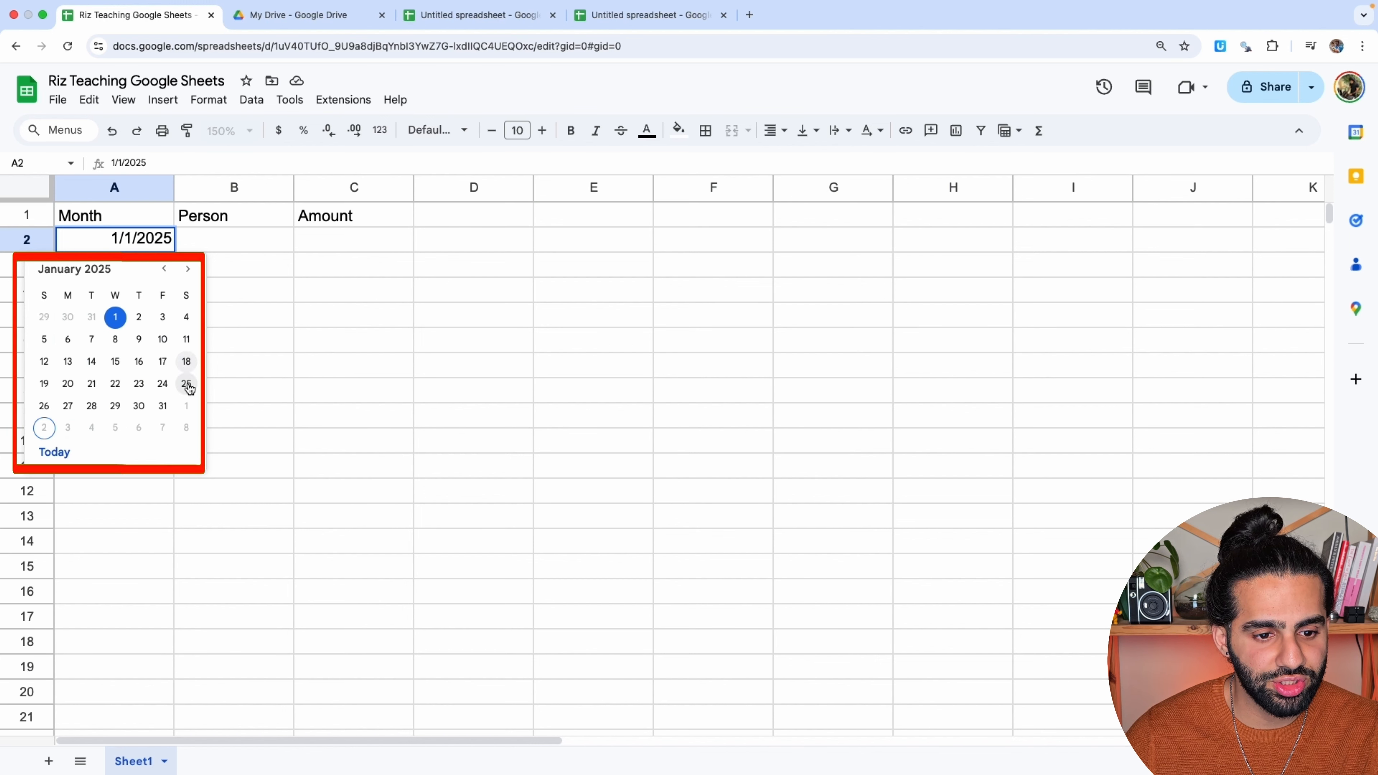
{"action": "left_click", "coordinate": [187, 407]}
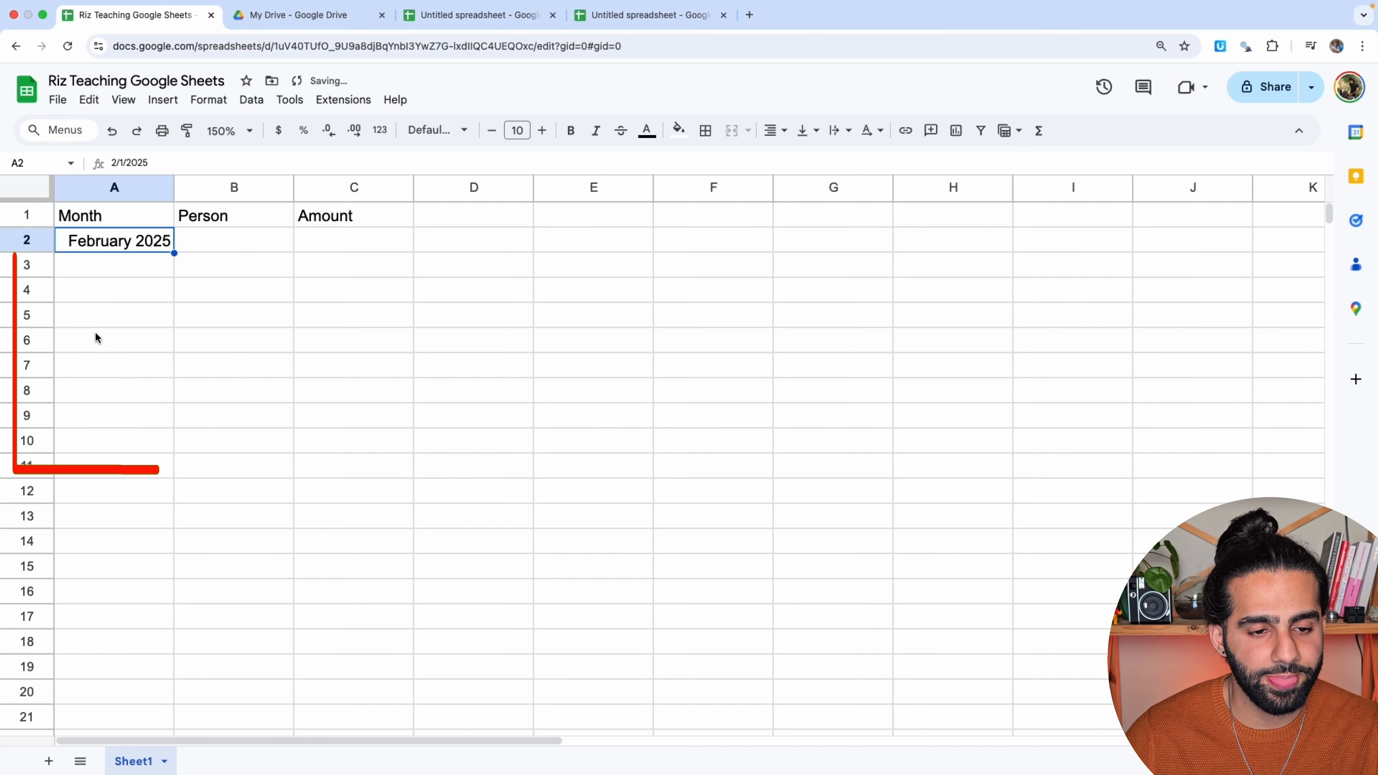
{"action": "left_click", "coordinate": [194, 249]}
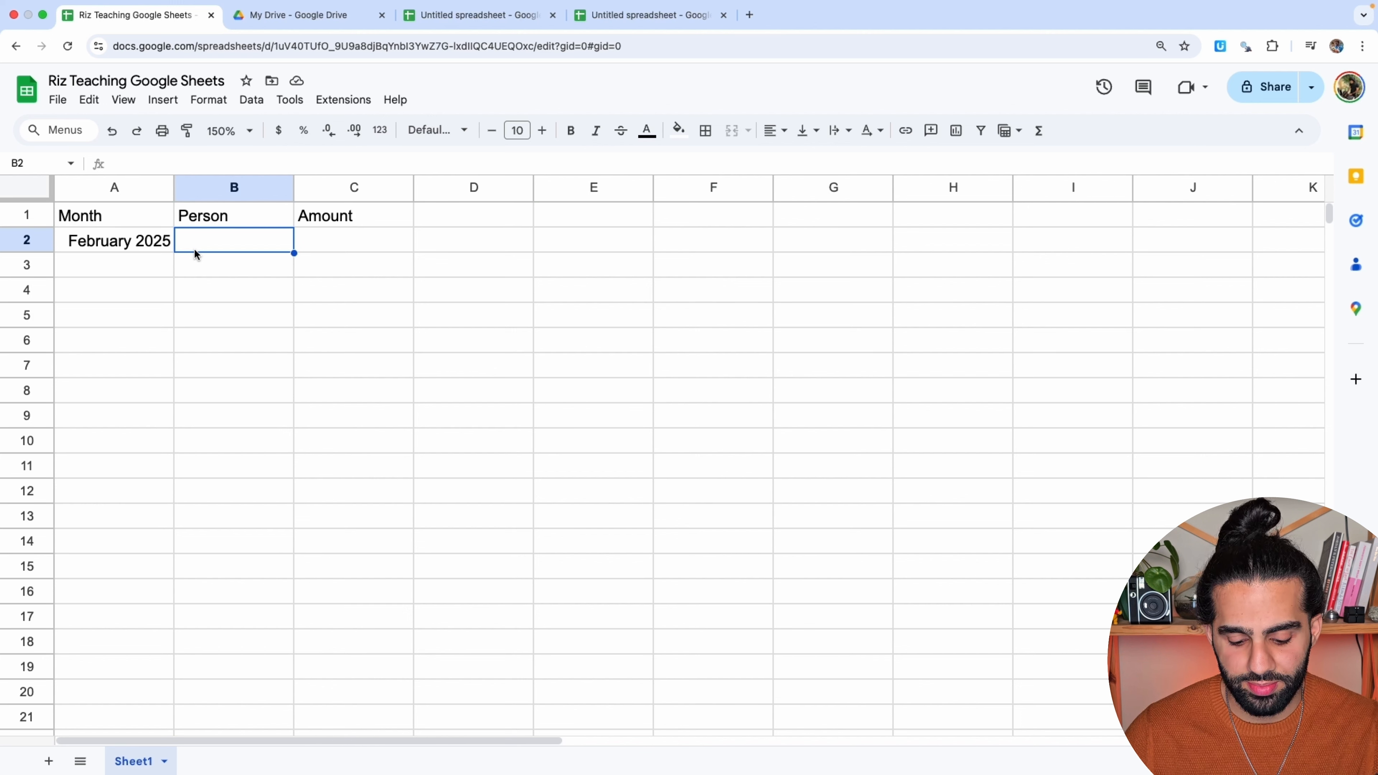
Enter the person's first name in cell B2 and the amount 3000 in cell C2.
{"action": "type", "text": "Riz"}
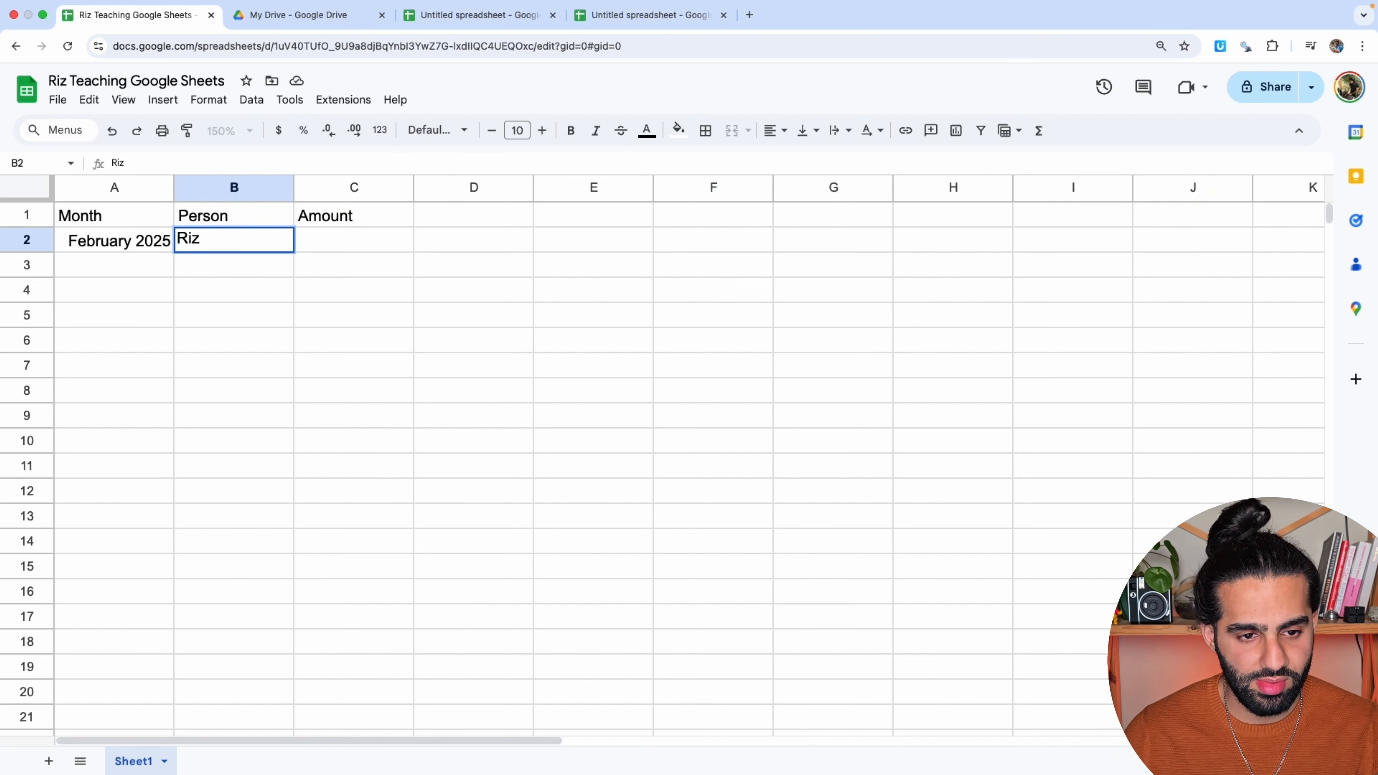
{"action": "key", "text": "Return"}
{"action": "key", "text": "Up"}
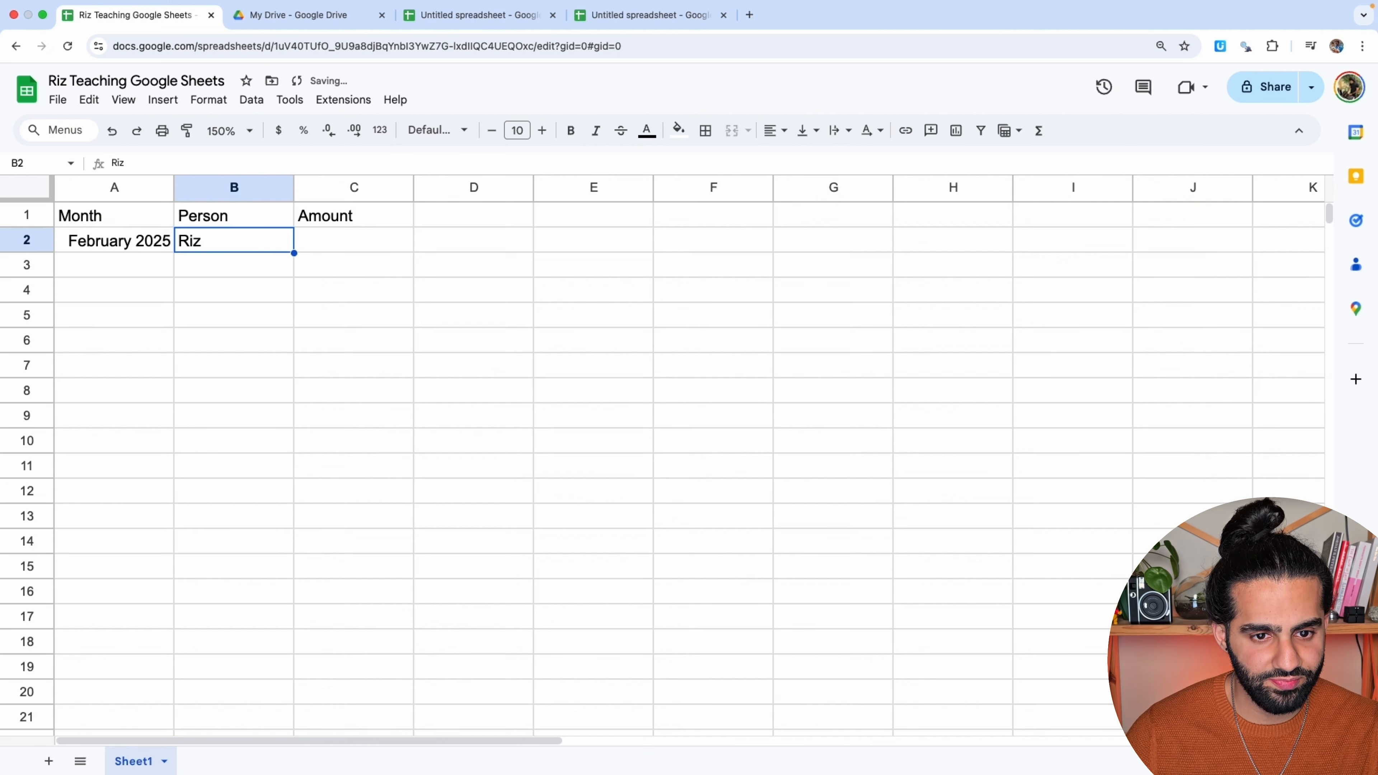
{"action": "key", "text": "Right"}
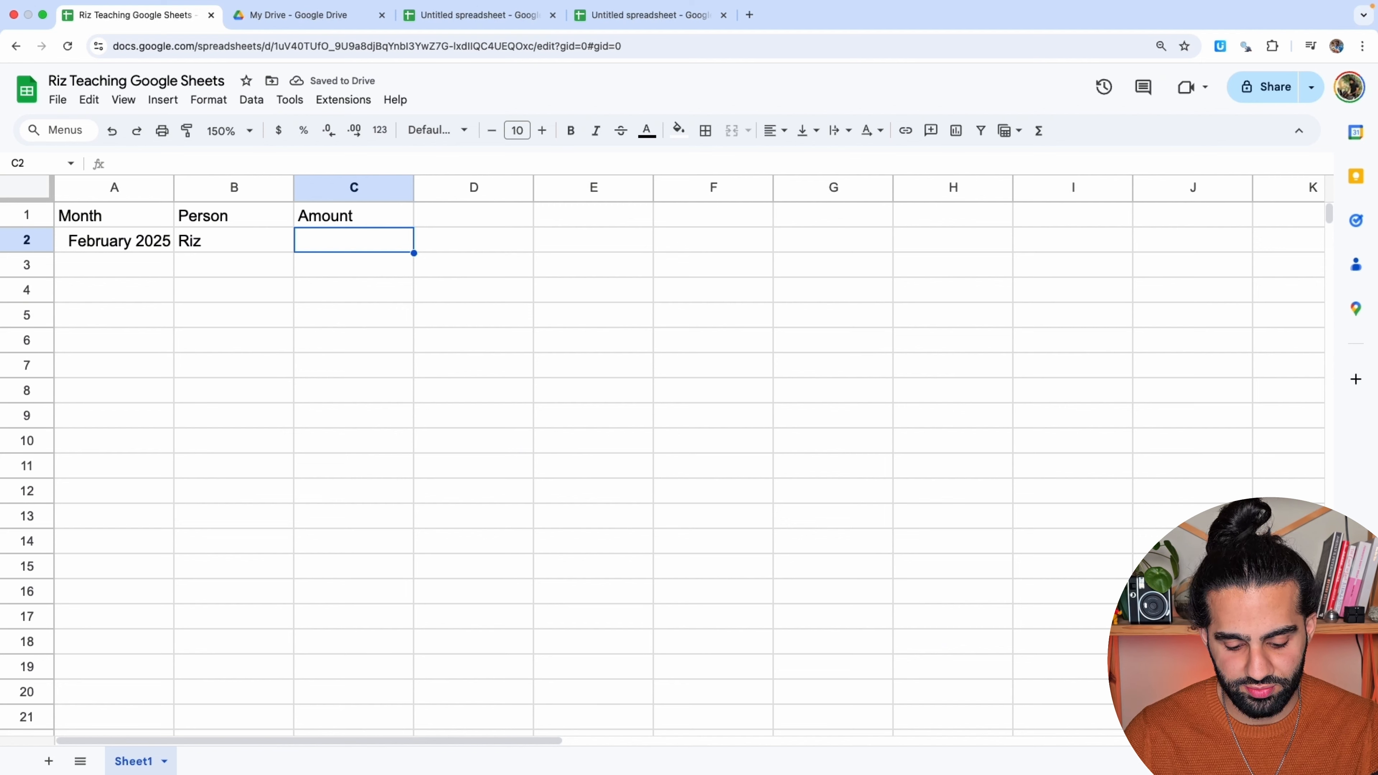
{"action": "type", "text": "3000"}
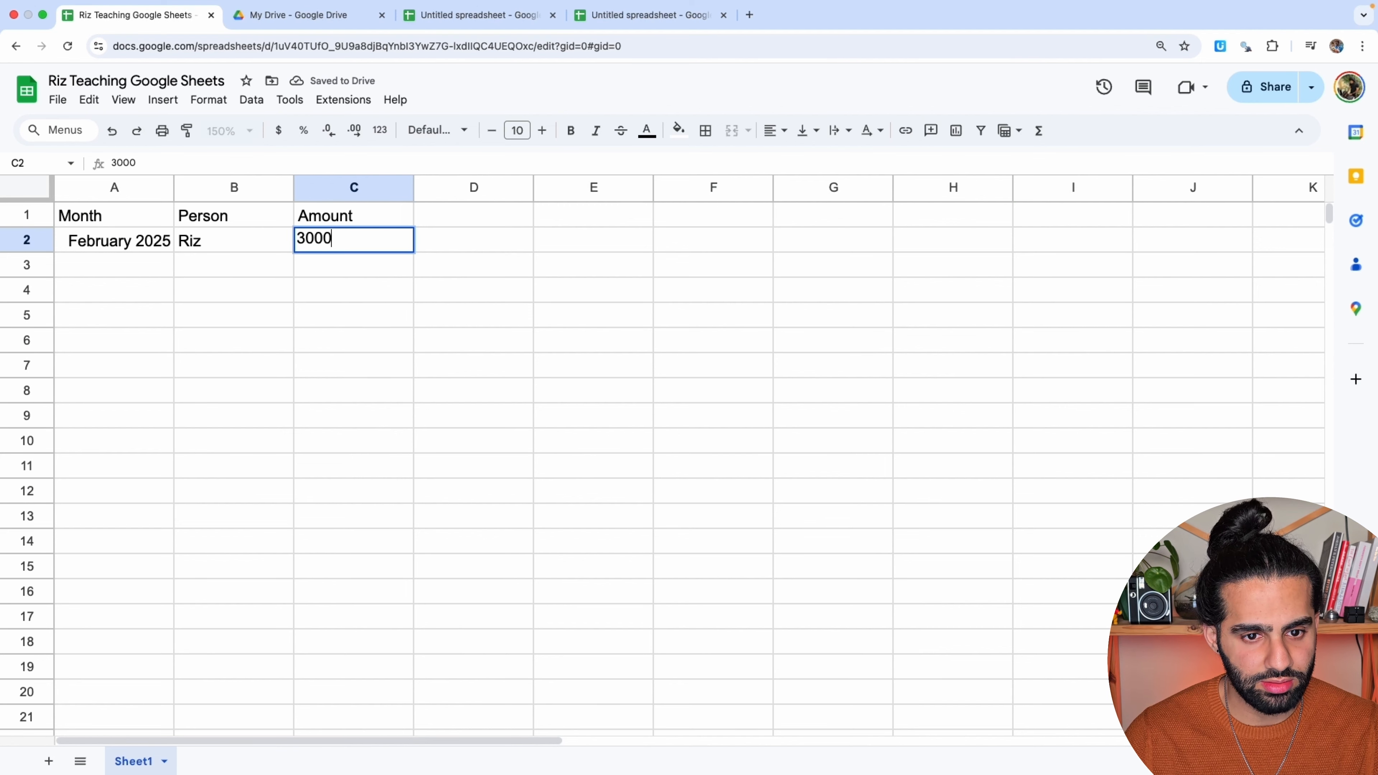
{"action": "key", "text": "Return"}
{"action": "key", "text": "Up"}
{"action": "key", "text": "Left"}
{"action": "key", "text": "Left"}
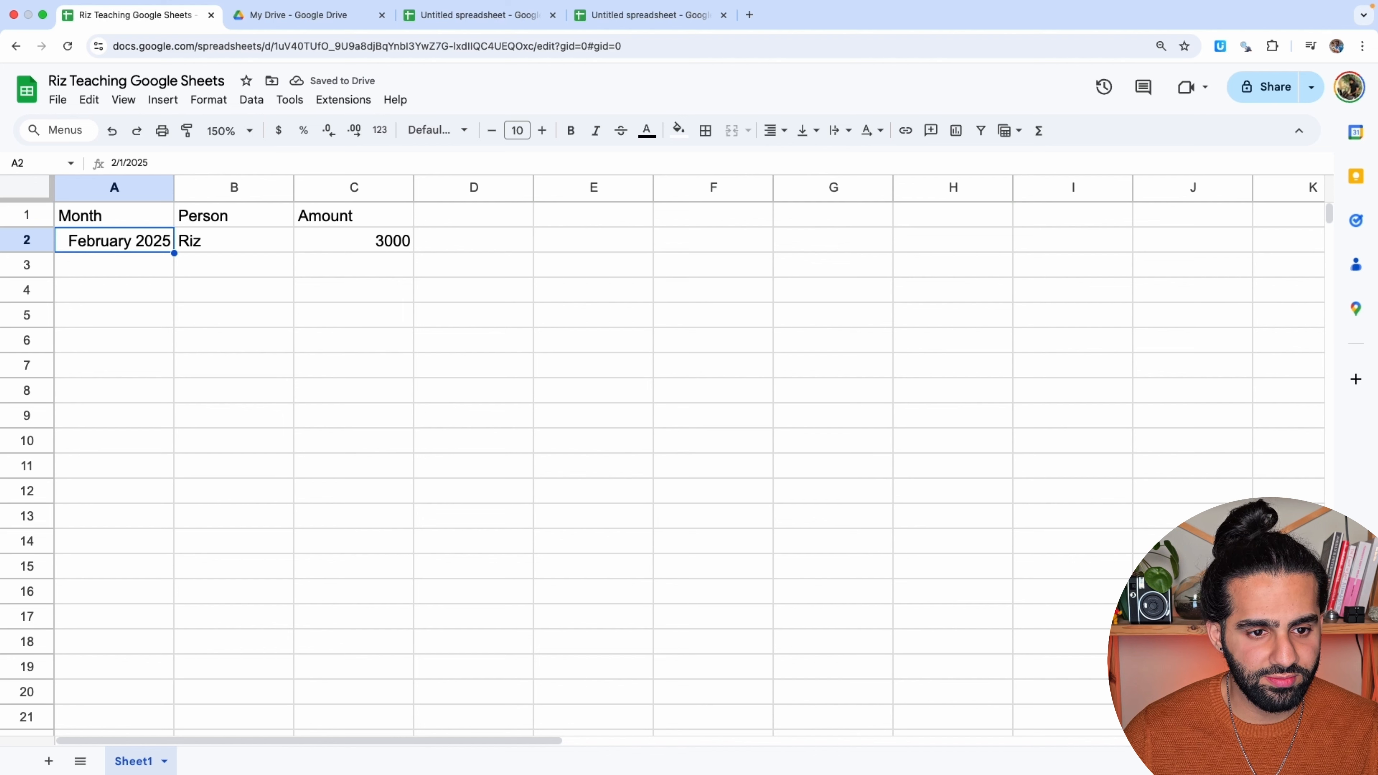
Format the amount in cell C2 as Currency with no decimal places.
{"action": "key", "text": "Right"}
{"action": "key", "text": "Right"}
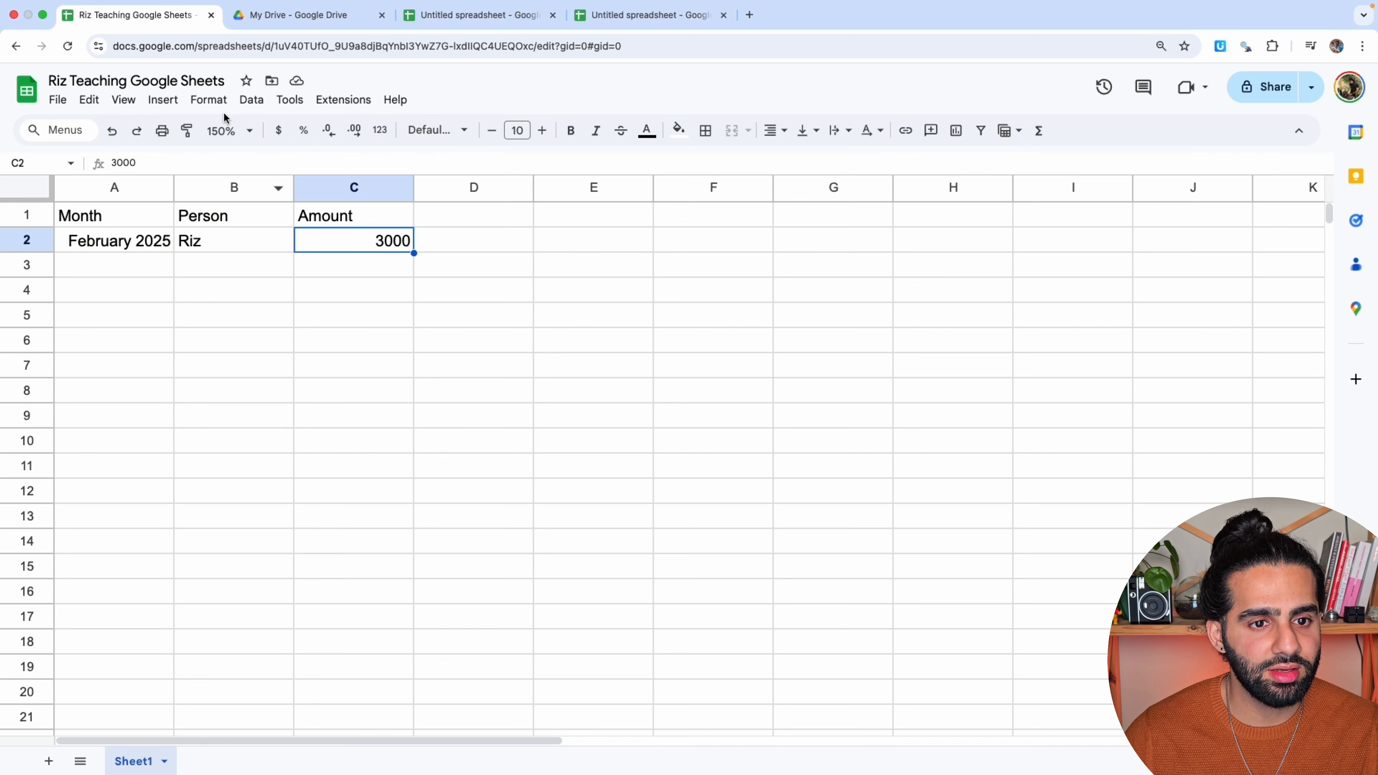
{"action": "left_click", "coordinate": [216, 100]}
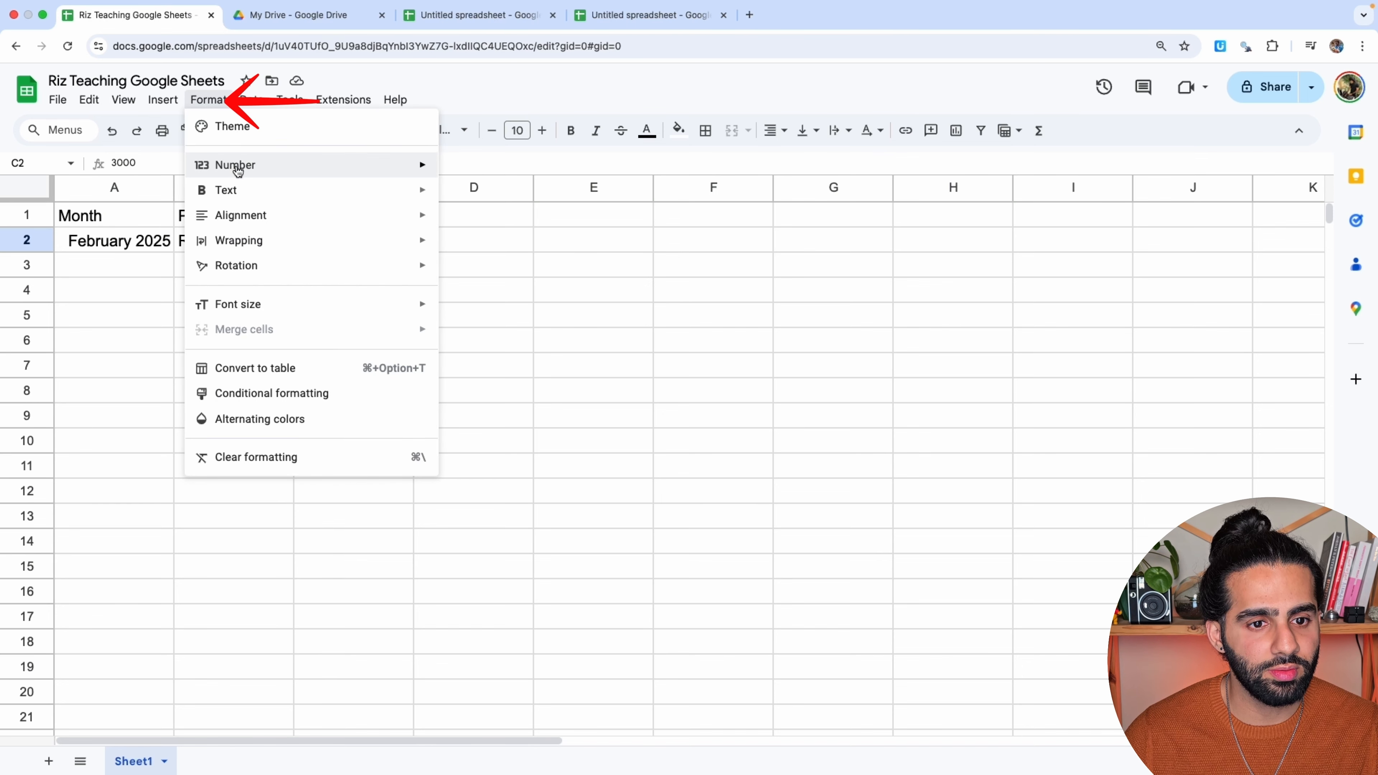
{"action": "mouse_move", "coordinate": [237, 169]}
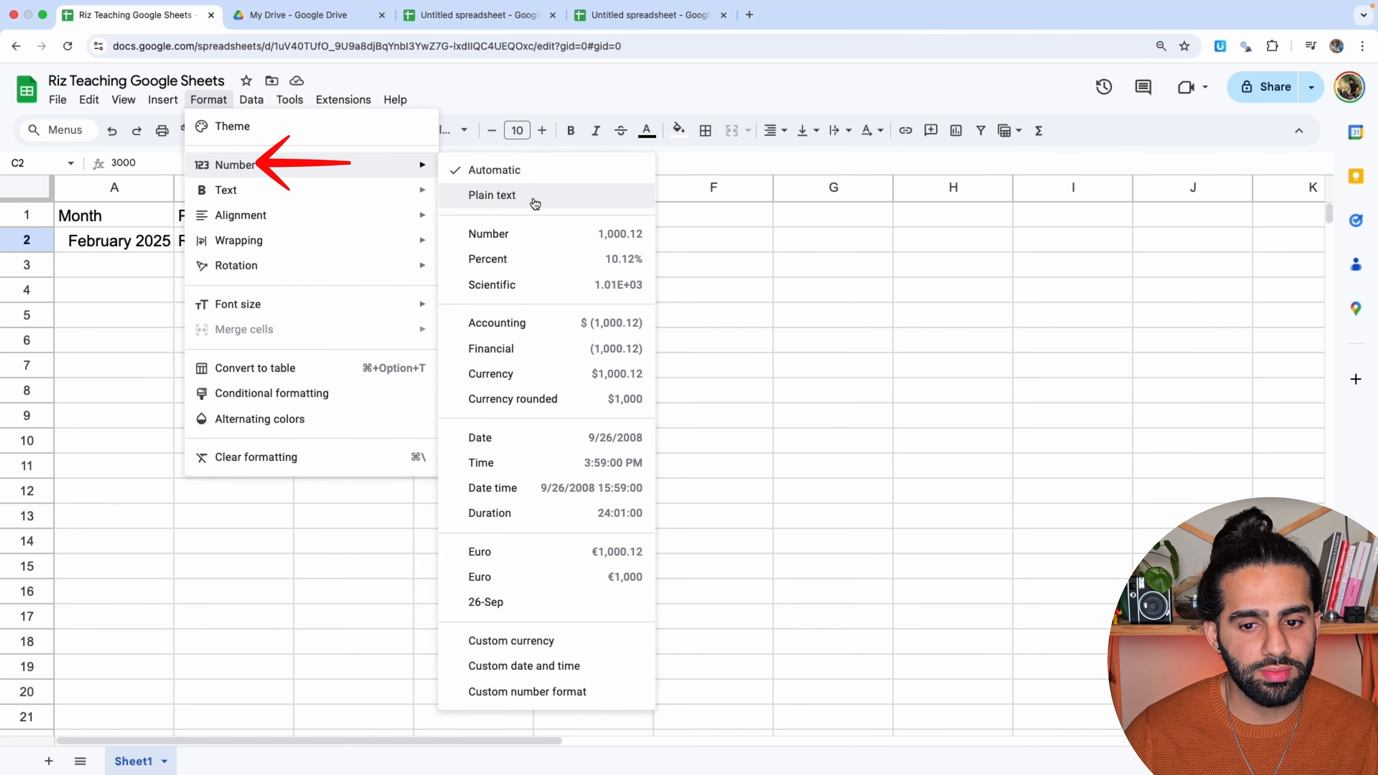
{"action": "left_click", "coordinate": [507, 374]}
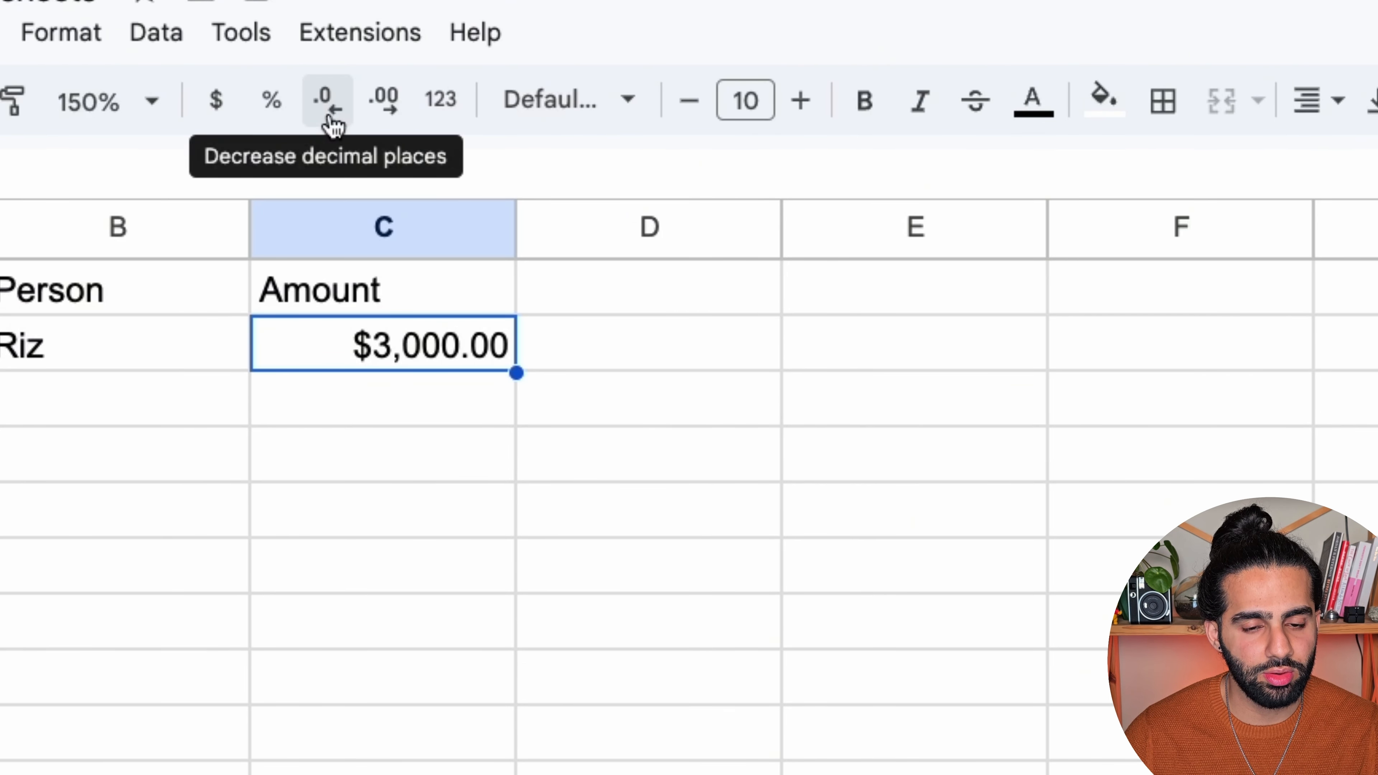
{"action": "left_click", "coordinate": [332, 122]}
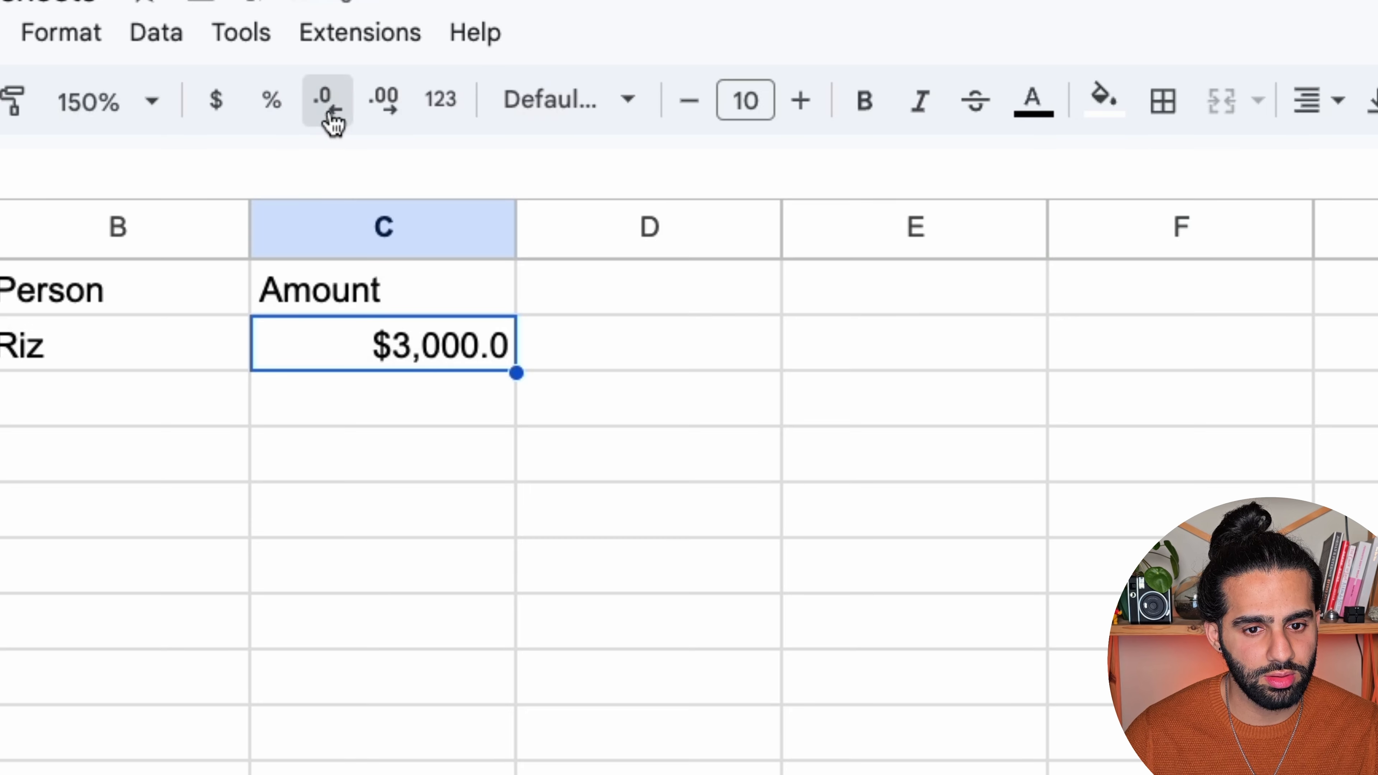
{"action": "left_click", "coordinate": [331, 123]}
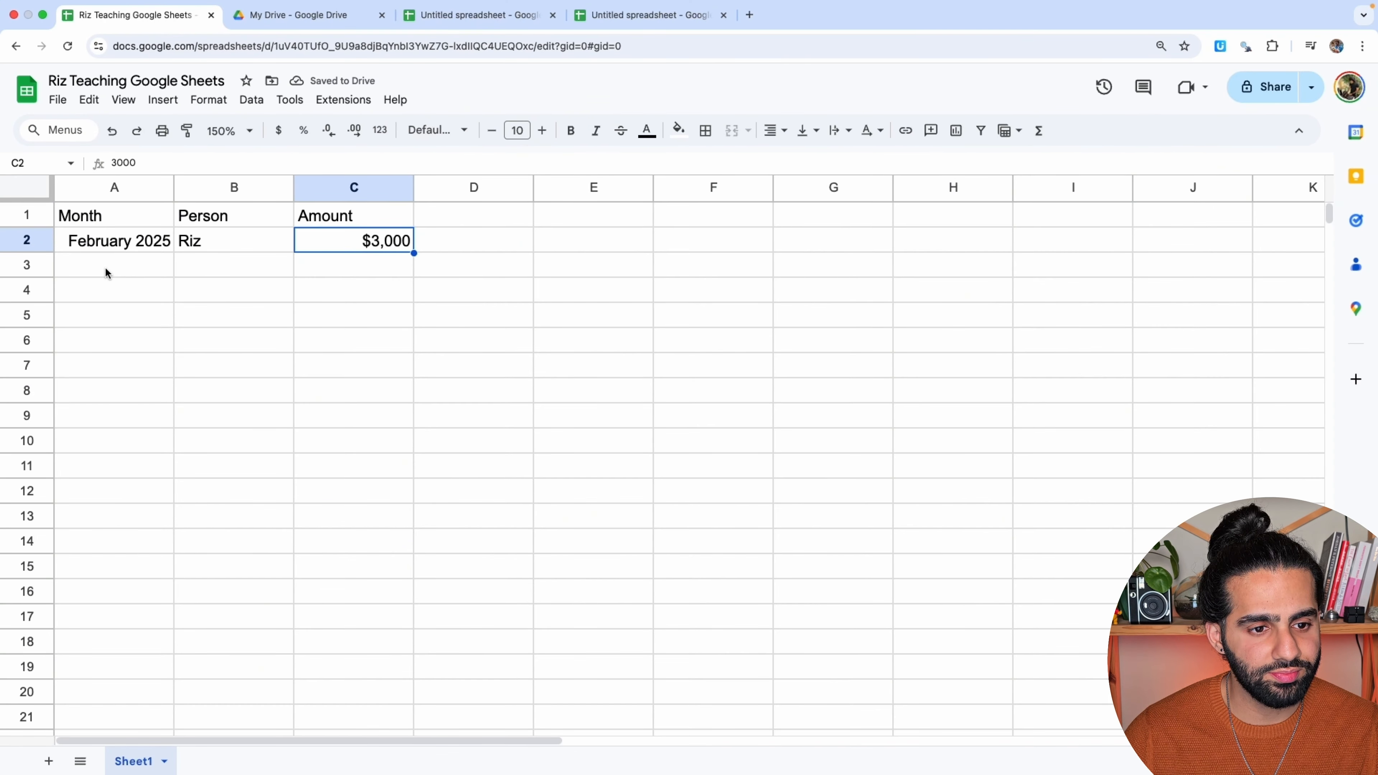
Enter March 2025 in cell A3 under the Month header.
{"action": "left_click", "coordinate": [107, 273]}
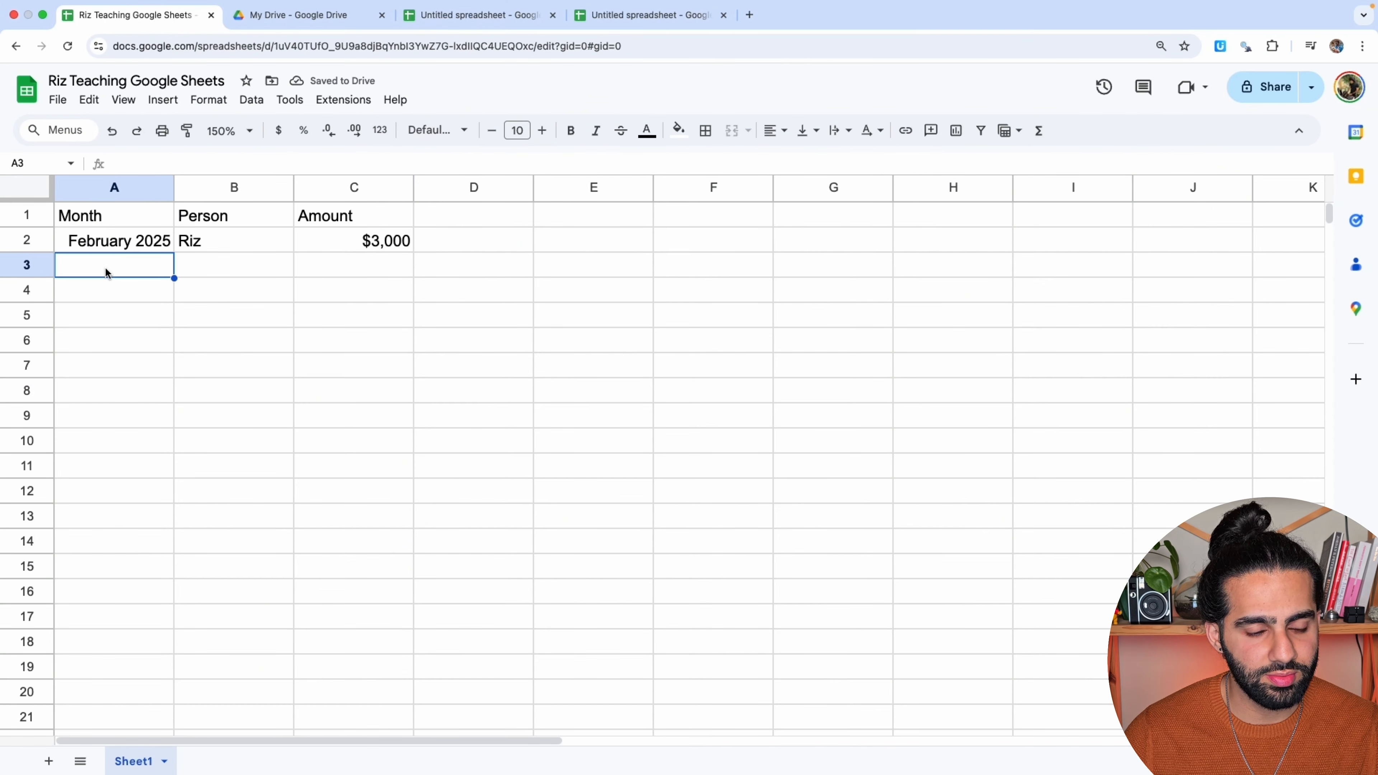
{"action": "type", "text": "Matc"}
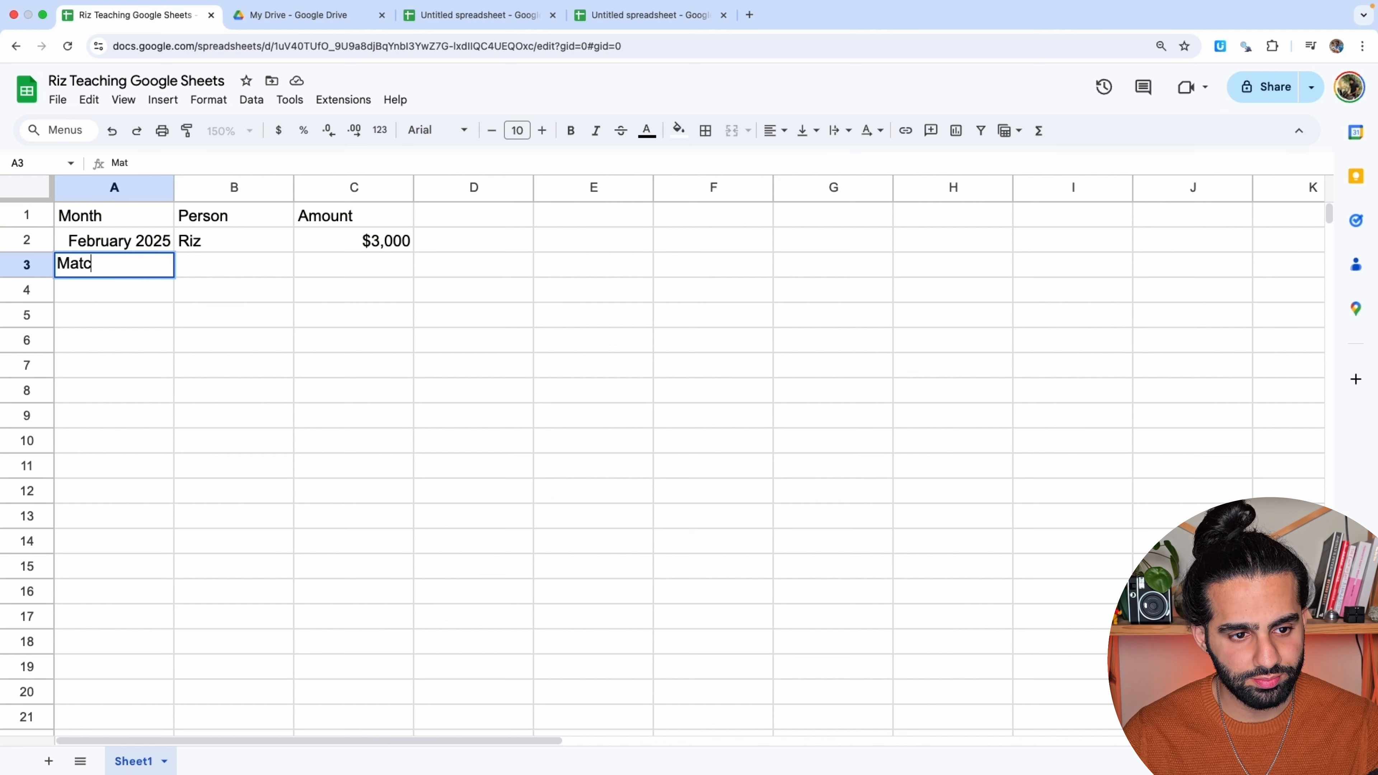
{"action": "key", "text": "BackSpace"}
{"action": "key", "text": "BackSpace"}
{"action": "key", "text": "BackSpace"}
{"action": "type", "text": "rch "}
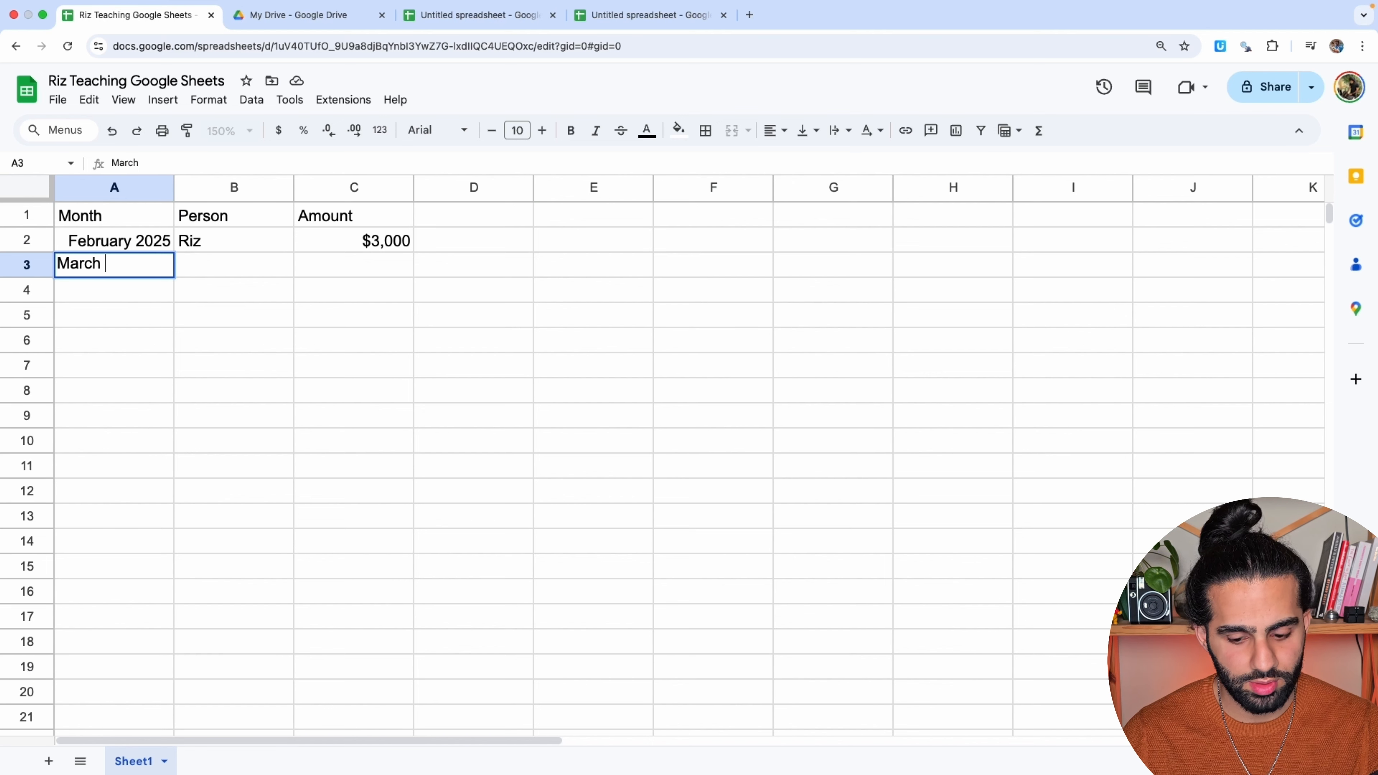
{"action": "type", "text": "2025"}
{"action": "key", "text": "Tab"}
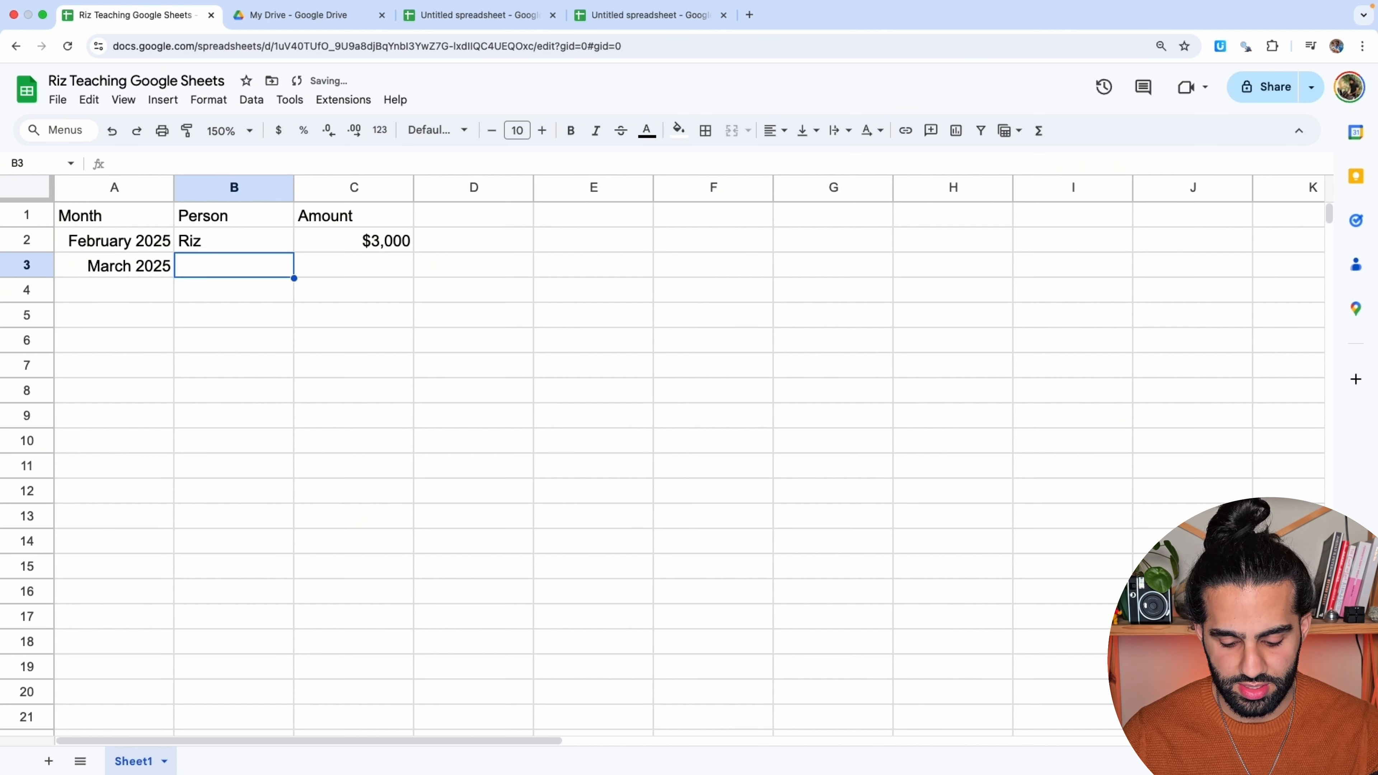
Enter the second person's first name in cell B3 and the amount 1500 in cell C3.
{"action": "type", "text": "Kate"}
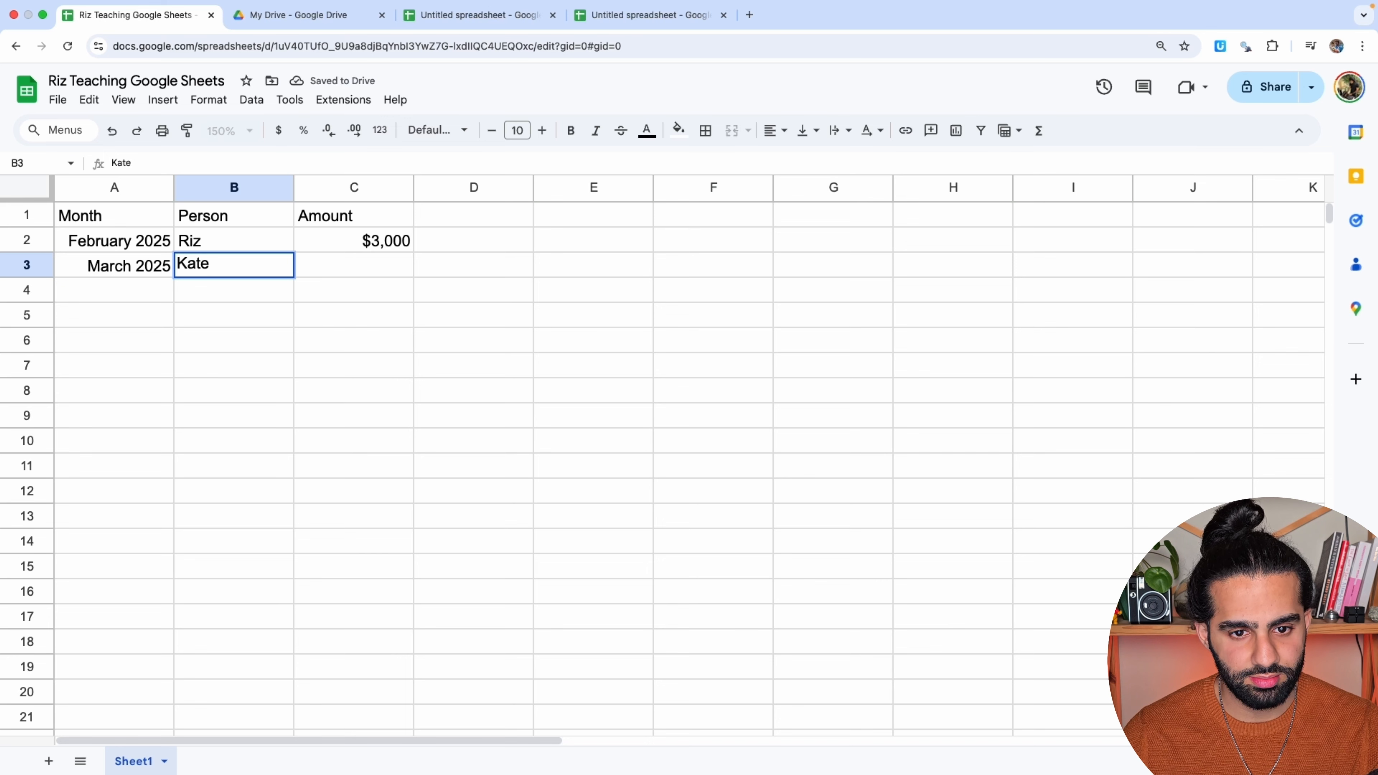
{"action": "key", "text": "Tab"}
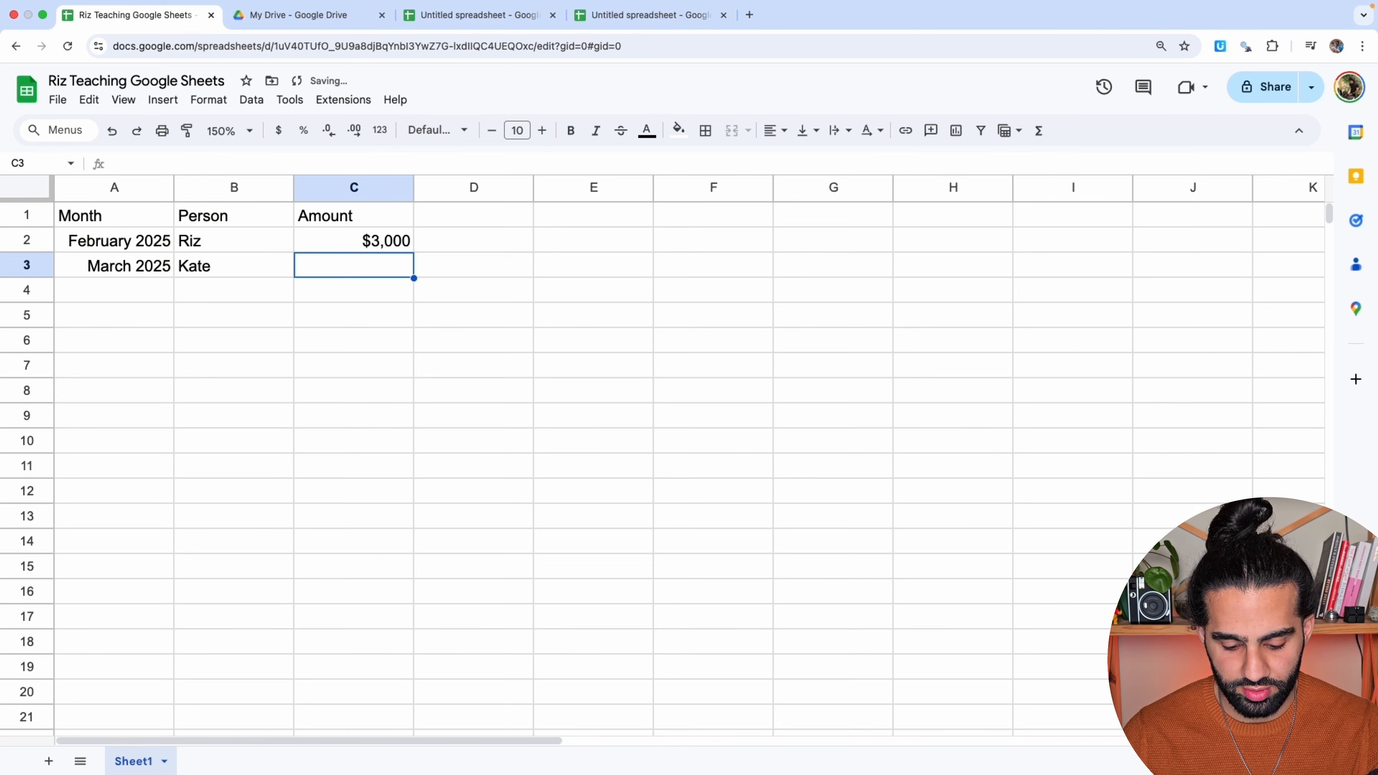
{"action": "type", "text": "1500"}
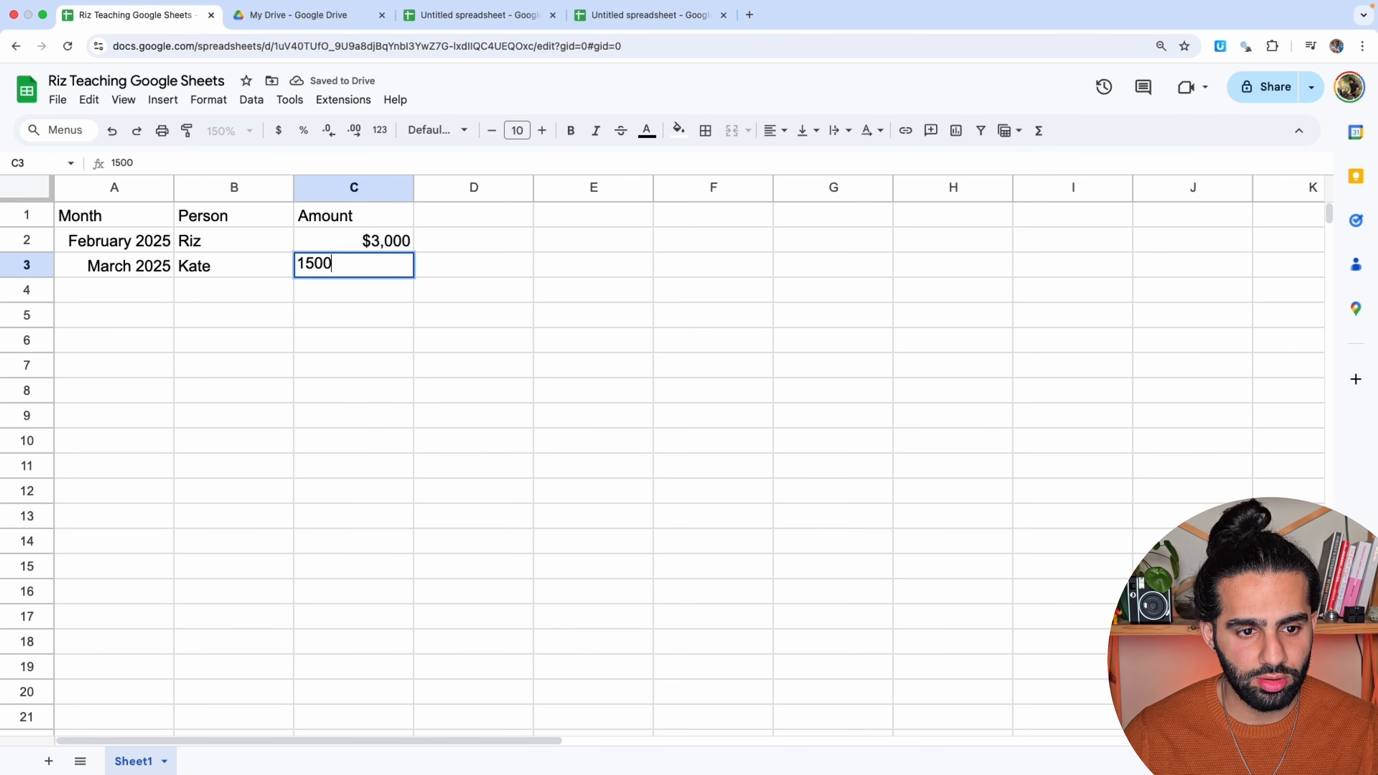
{"action": "key", "text": "Return"}
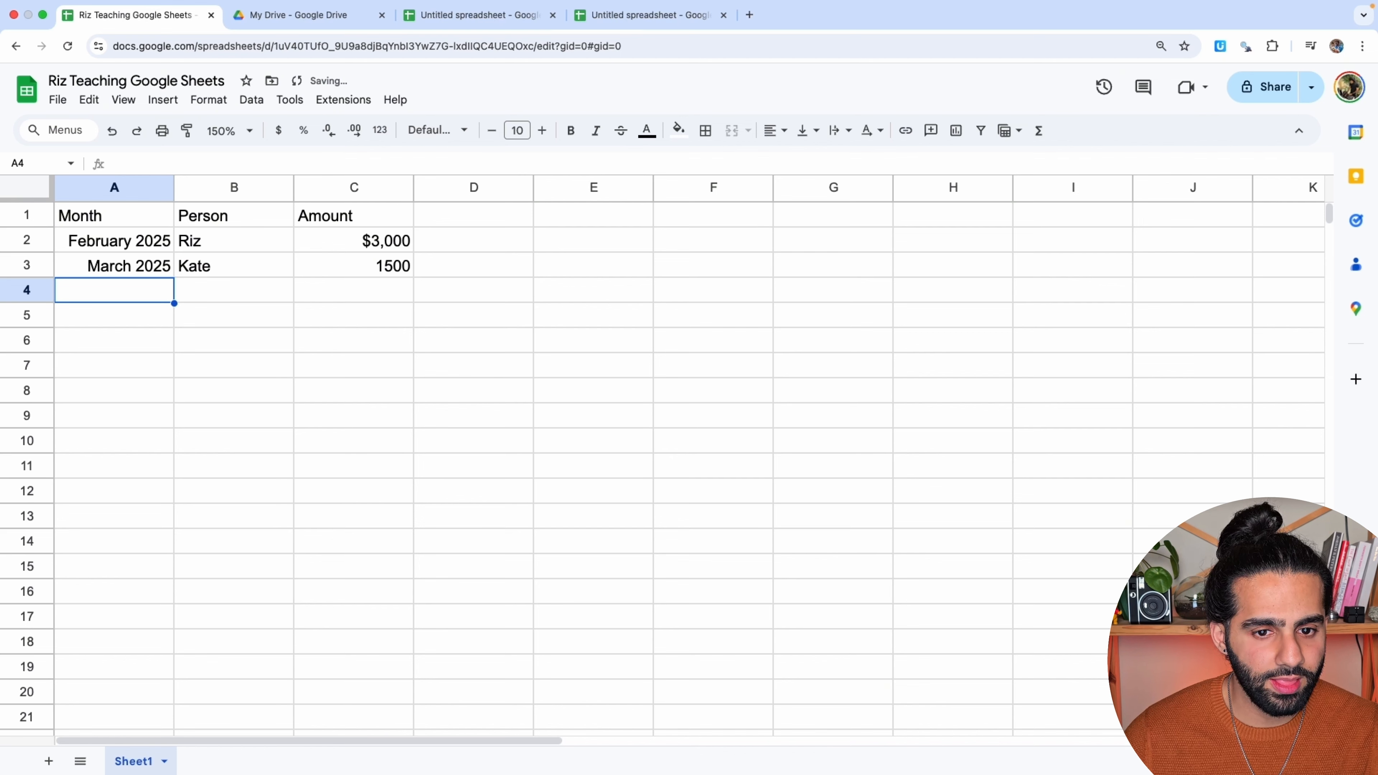
{"action": "key", "text": "Up"}
{"action": "key", "text": "Right"}
{"action": "key", "text": "Right"}
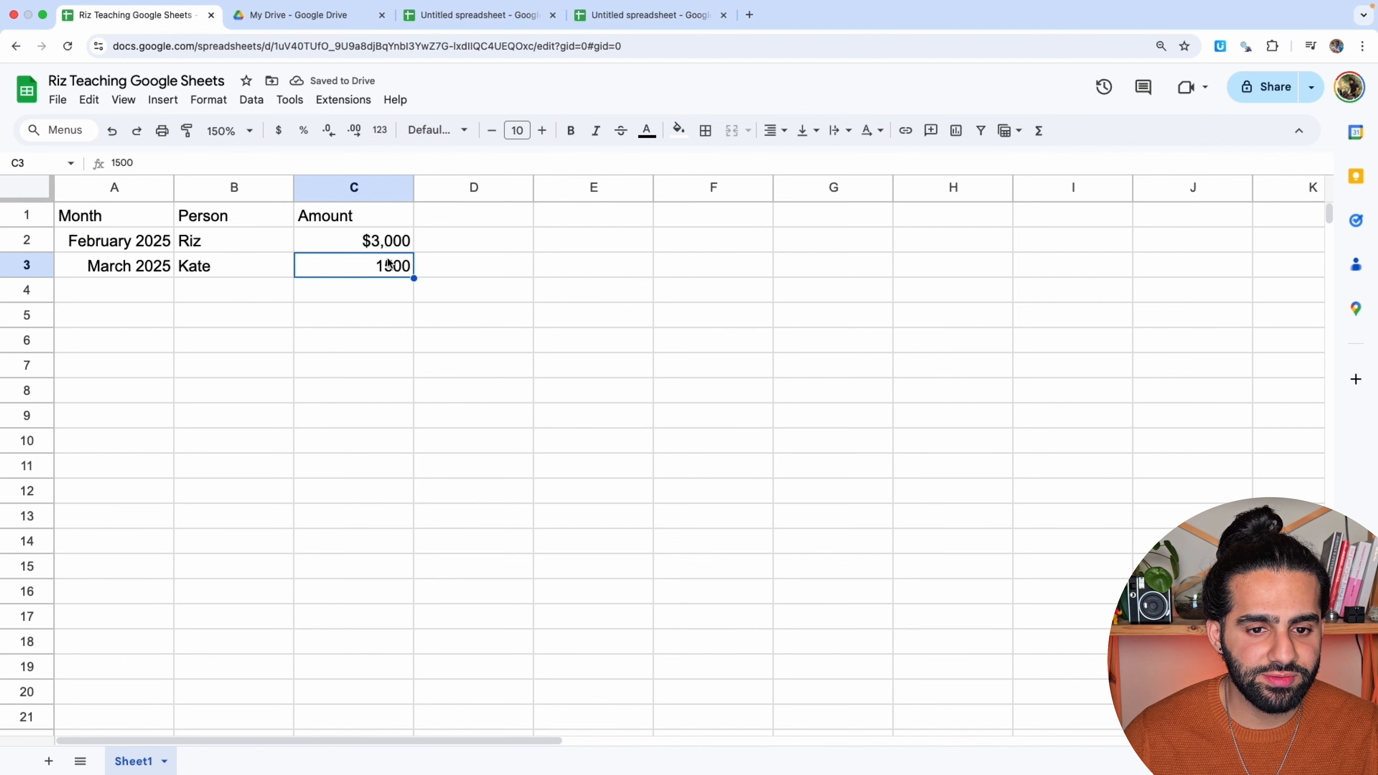
Format the entire Amount column C as Currency with no decimal places.
{"action": "left_click", "coordinate": [374, 246]}
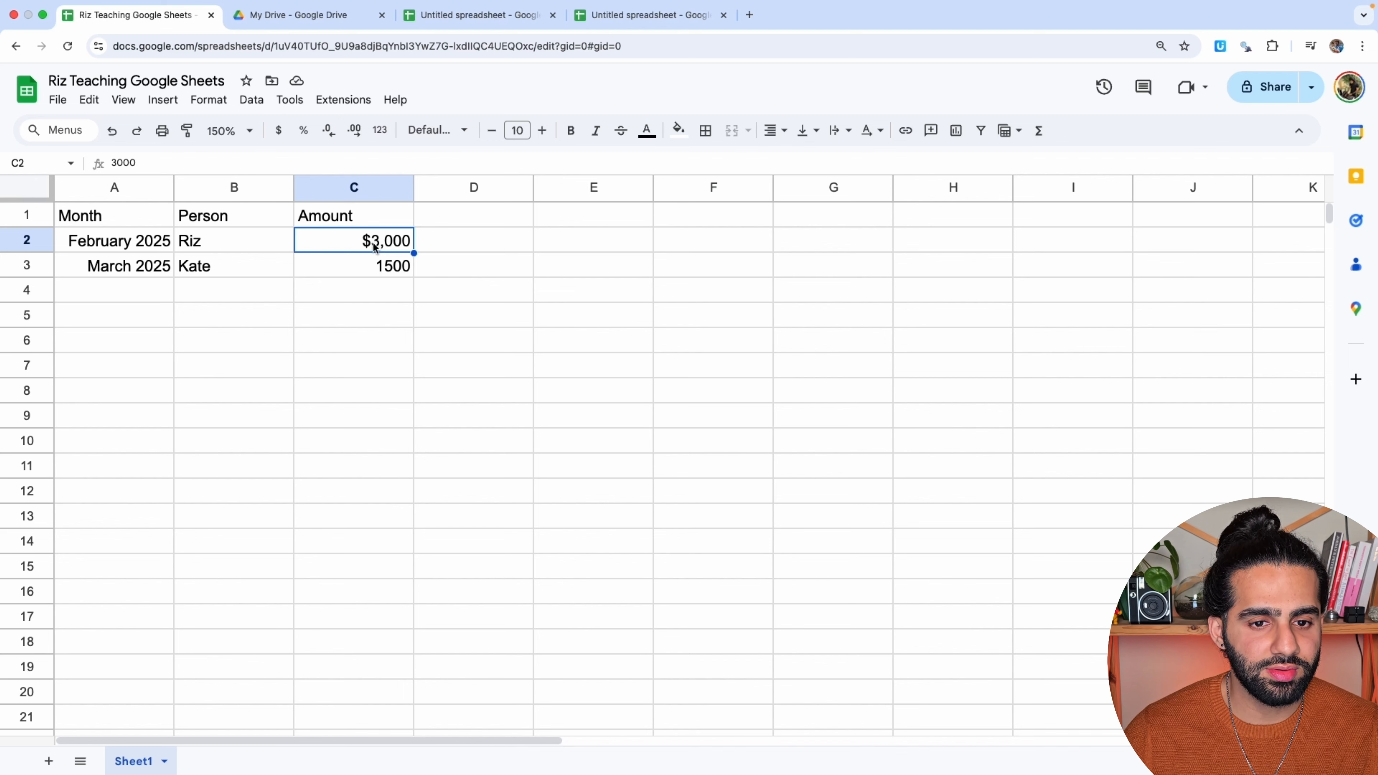
{"action": "left_click", "coordinate": [354, 188]}
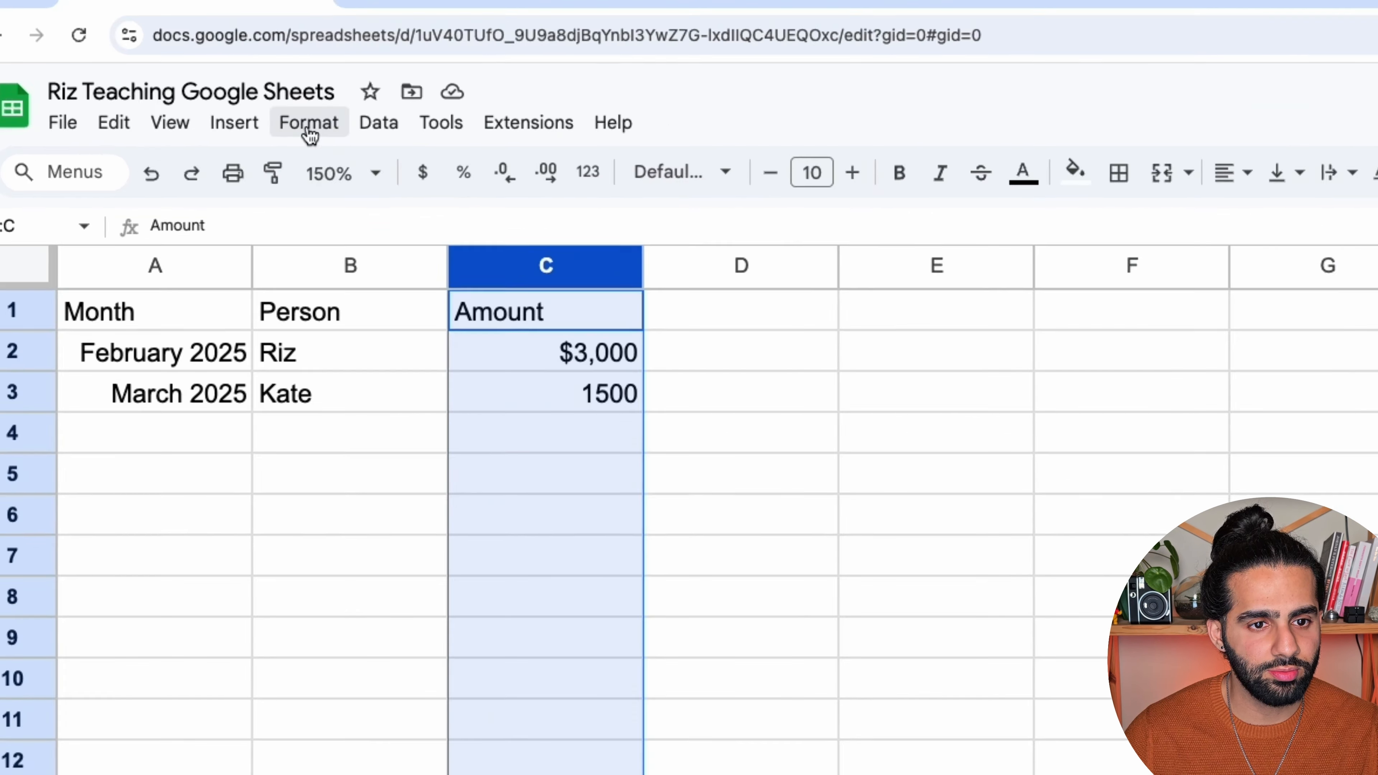
{"action": "left_click", "coordinate": [209, 99]}
{"action": "mouse_move", "coordinate": [383, 239]}
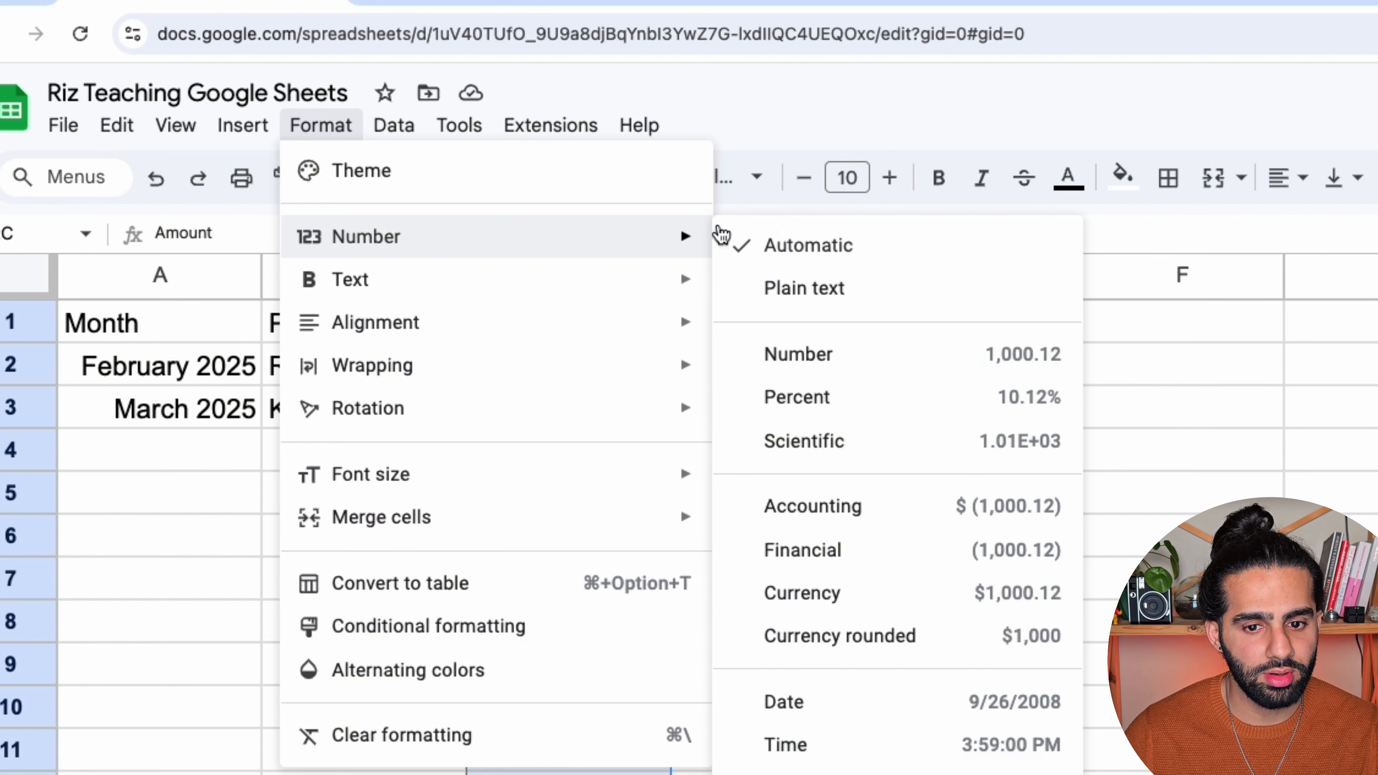
{"action": "left_click", "coordinate": [818, 594]}
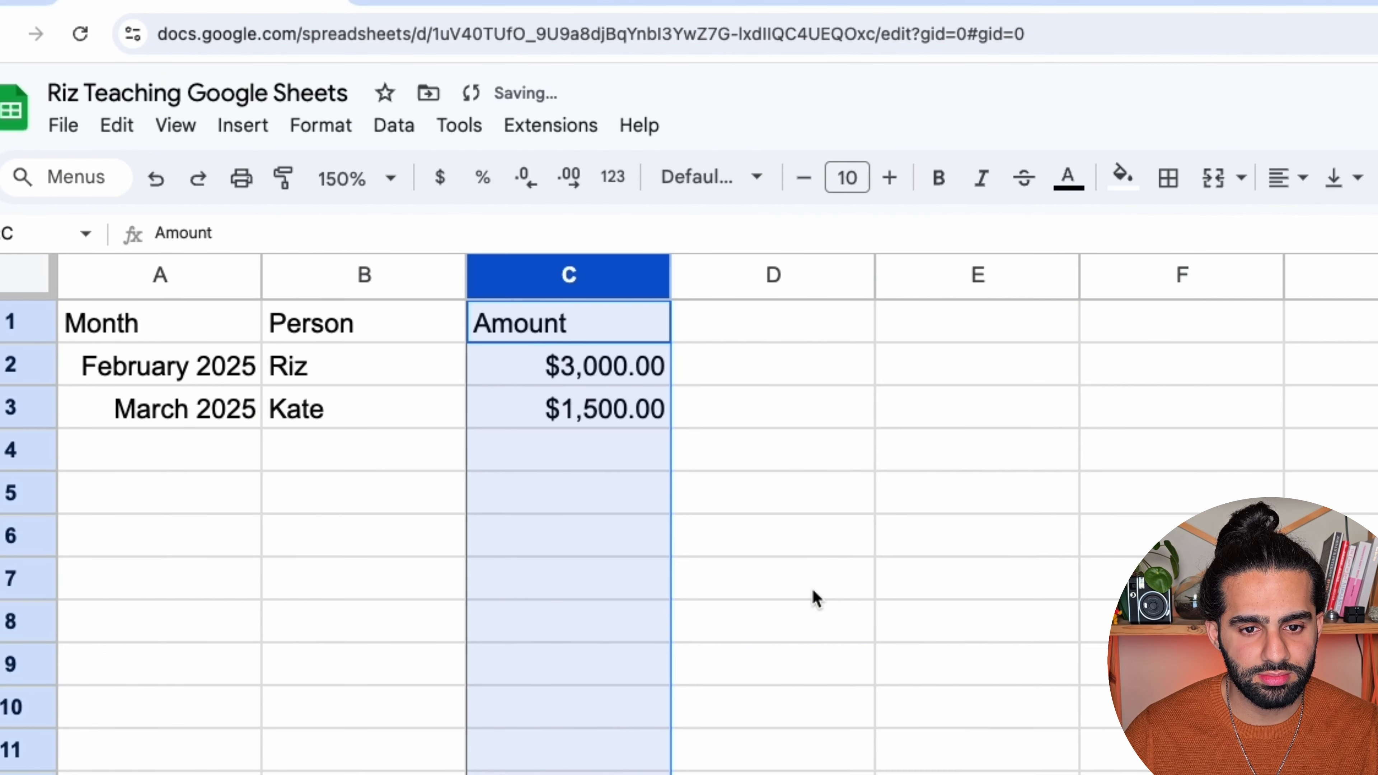
{"action": "left_click", "coordinate": [531, 187]}
{"action": "left_click", "coordinate": [530, 188]}
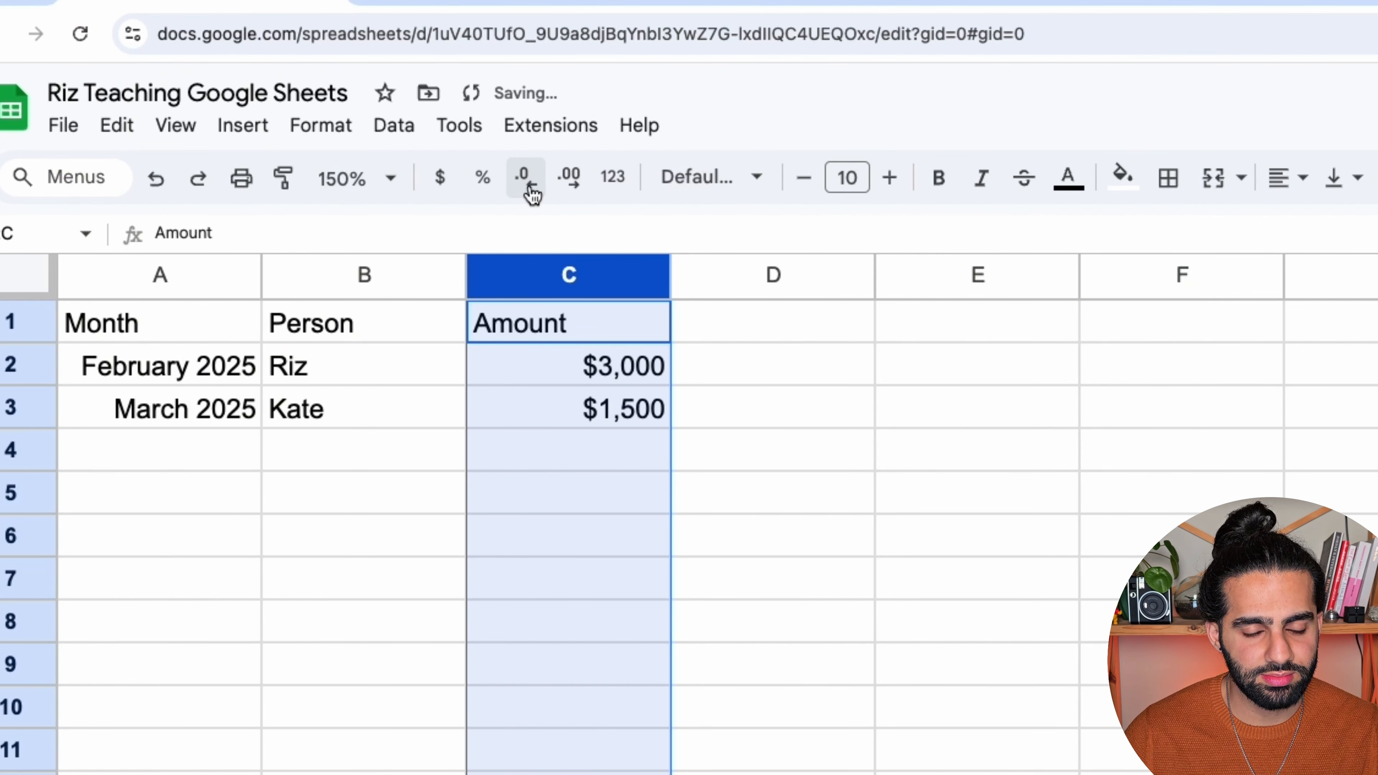
{"action": "left_click", "coordinate": [548, 476]}
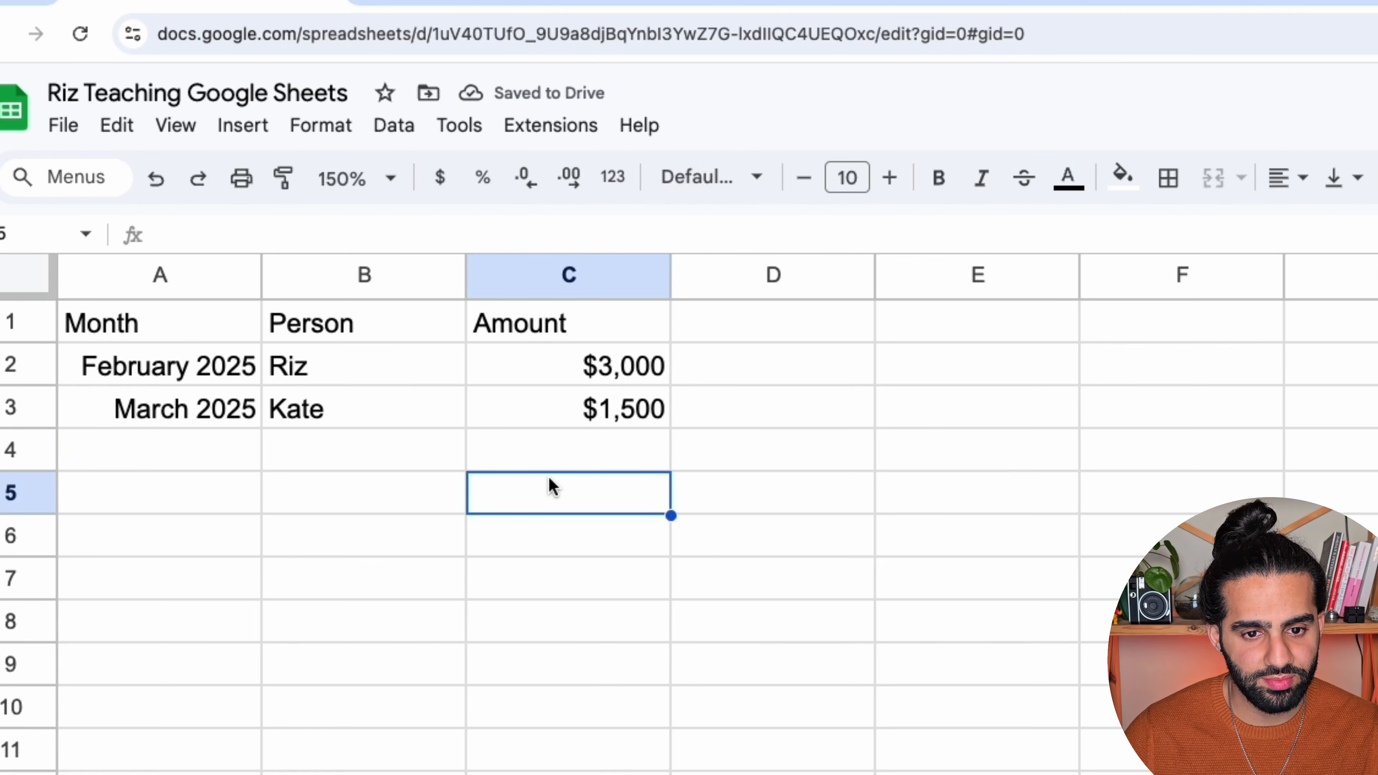
Undo the currency format and both decimal reductions on column C, and select cell C3.
{"action": "key", "text": "ctrl+z"}
{"action": "key", "text": "ctrl+z"}
{"action": "key", "text": "ctrl+z"}
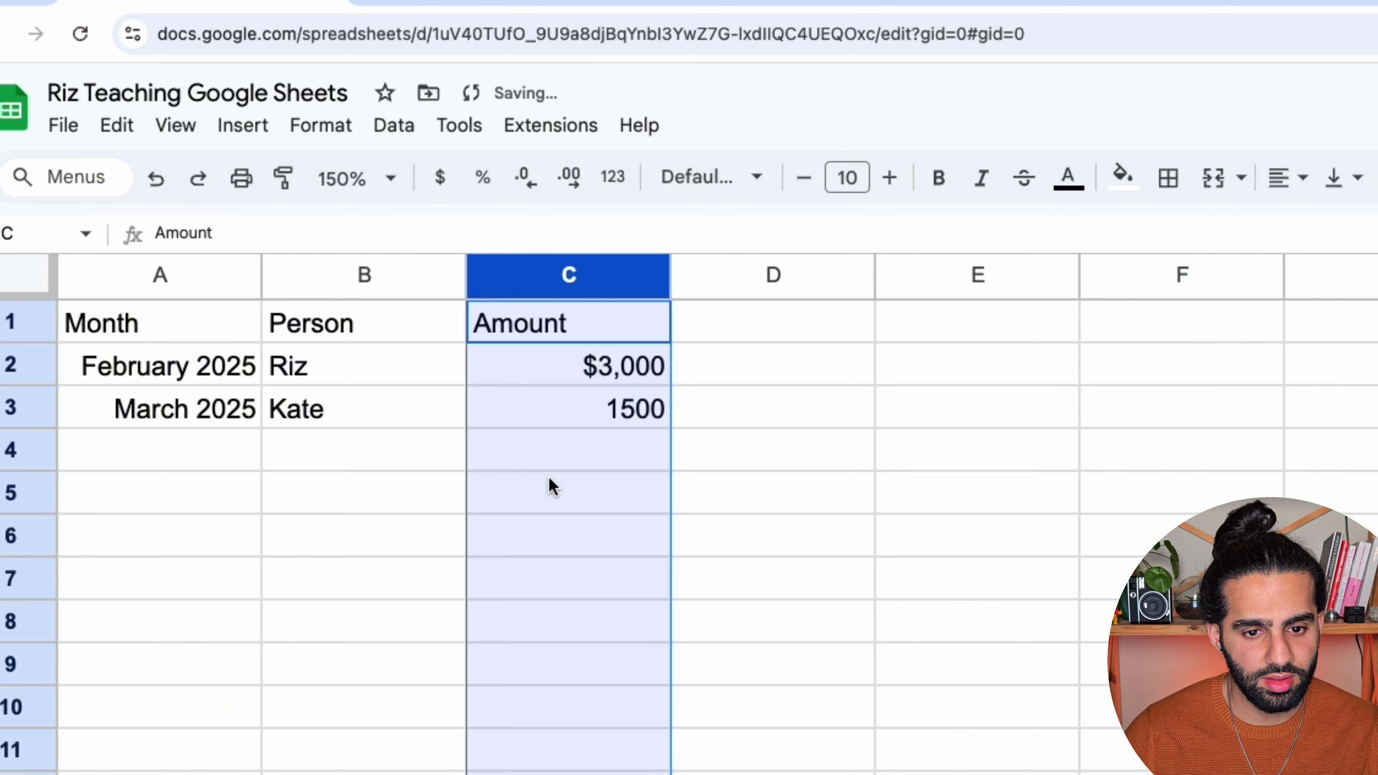
{"action": "left_click", "coordinate": [548, 476]}
{"action": "left_click", "coordinate": [589, 410]}
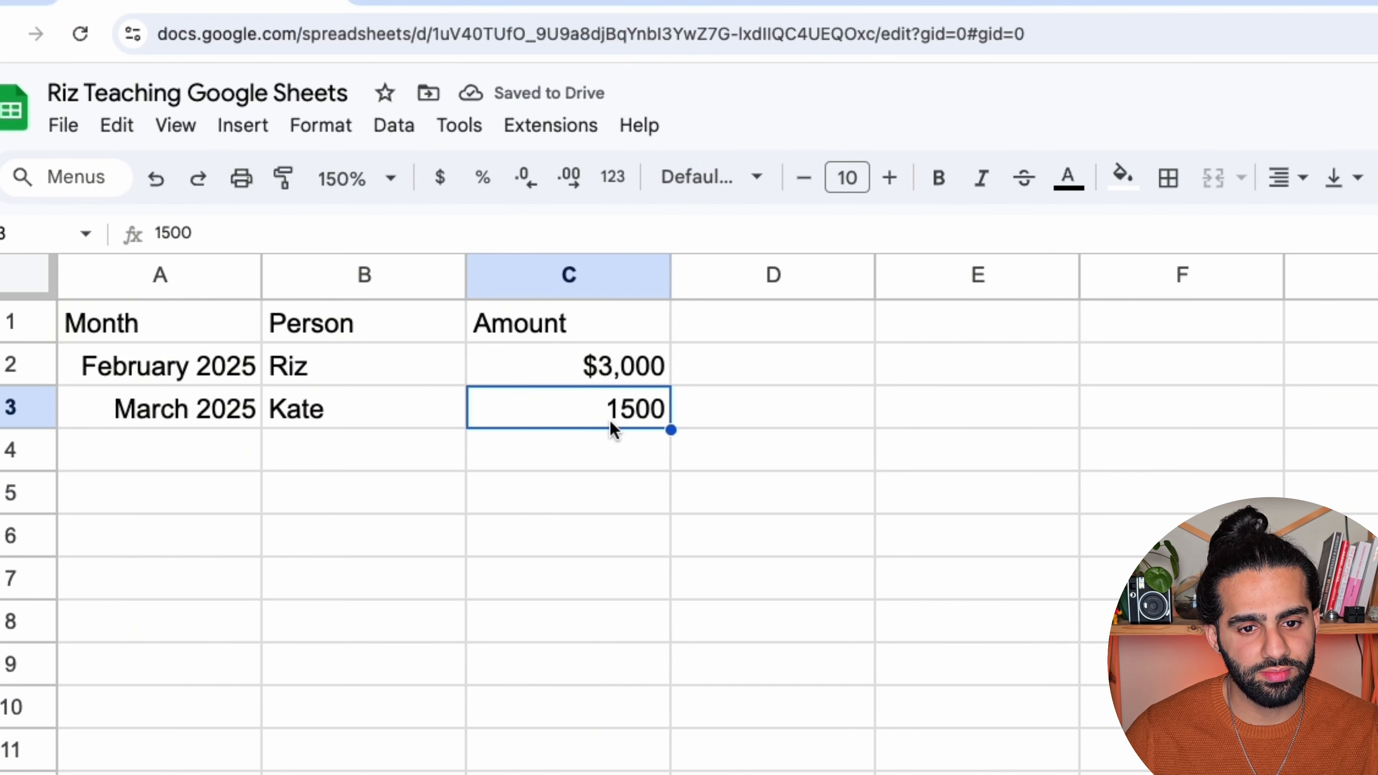
Copy the currency formatting of cell C2 onto cell C3 with Paint format.
{"action": "left_click", "coordinate": [581, 378]}
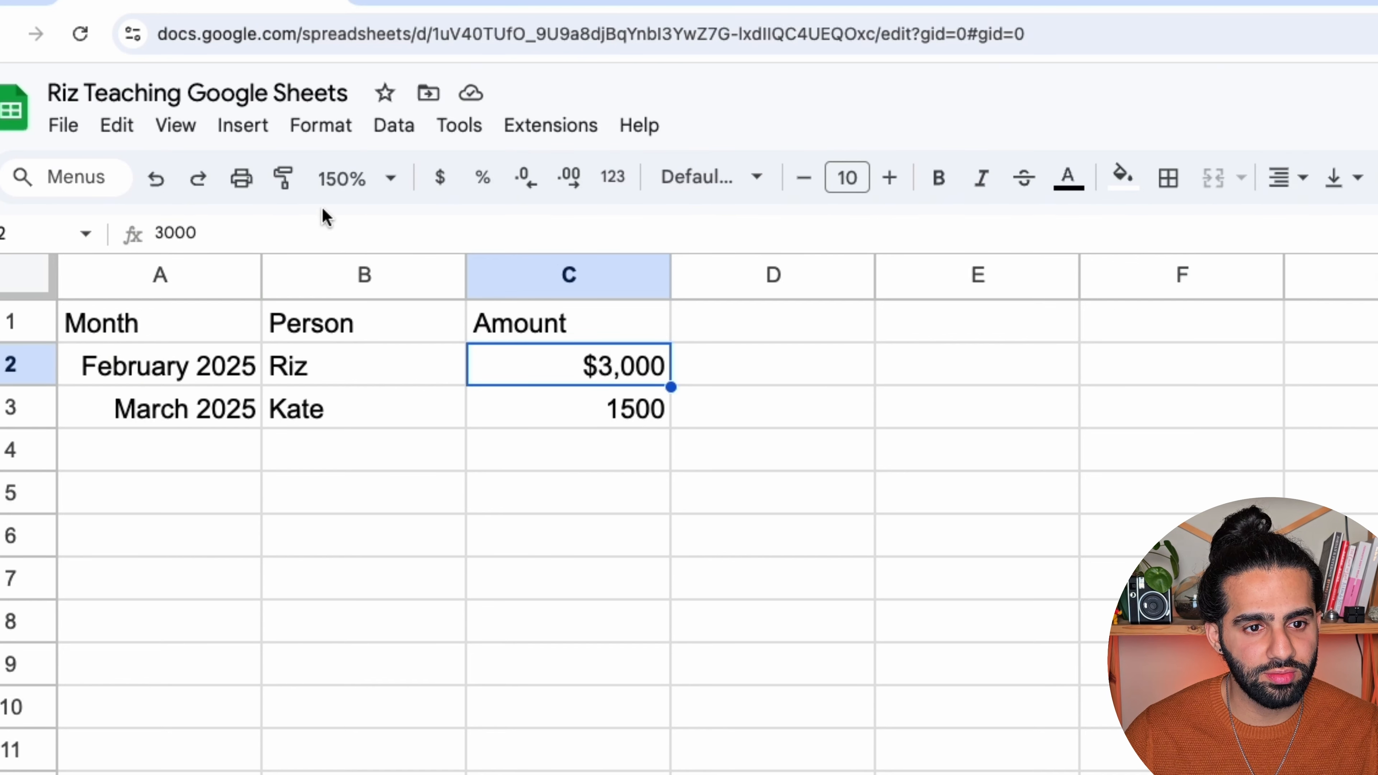
{"action": "left_click", "coordinate": [286, 185]}
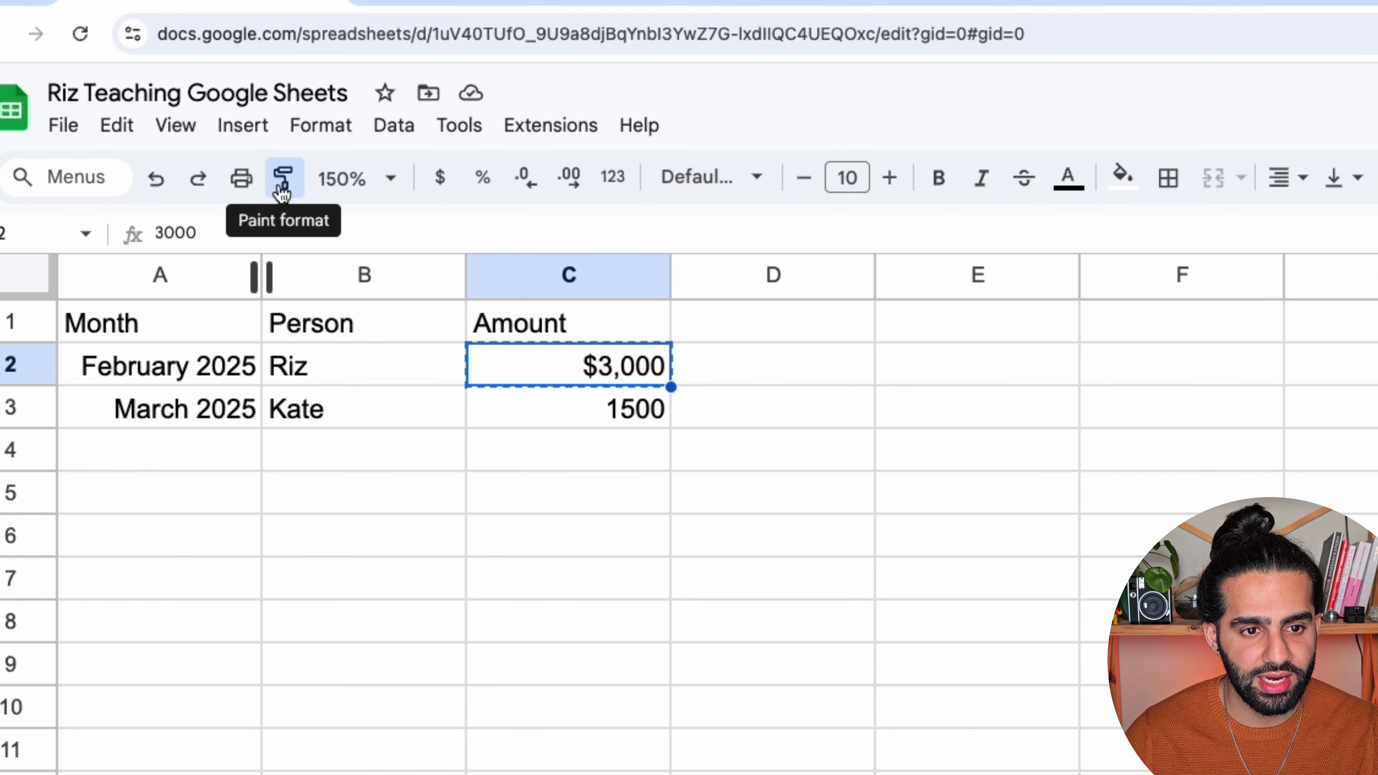
{"action": "left_click", "coordinate": [566, 412]}
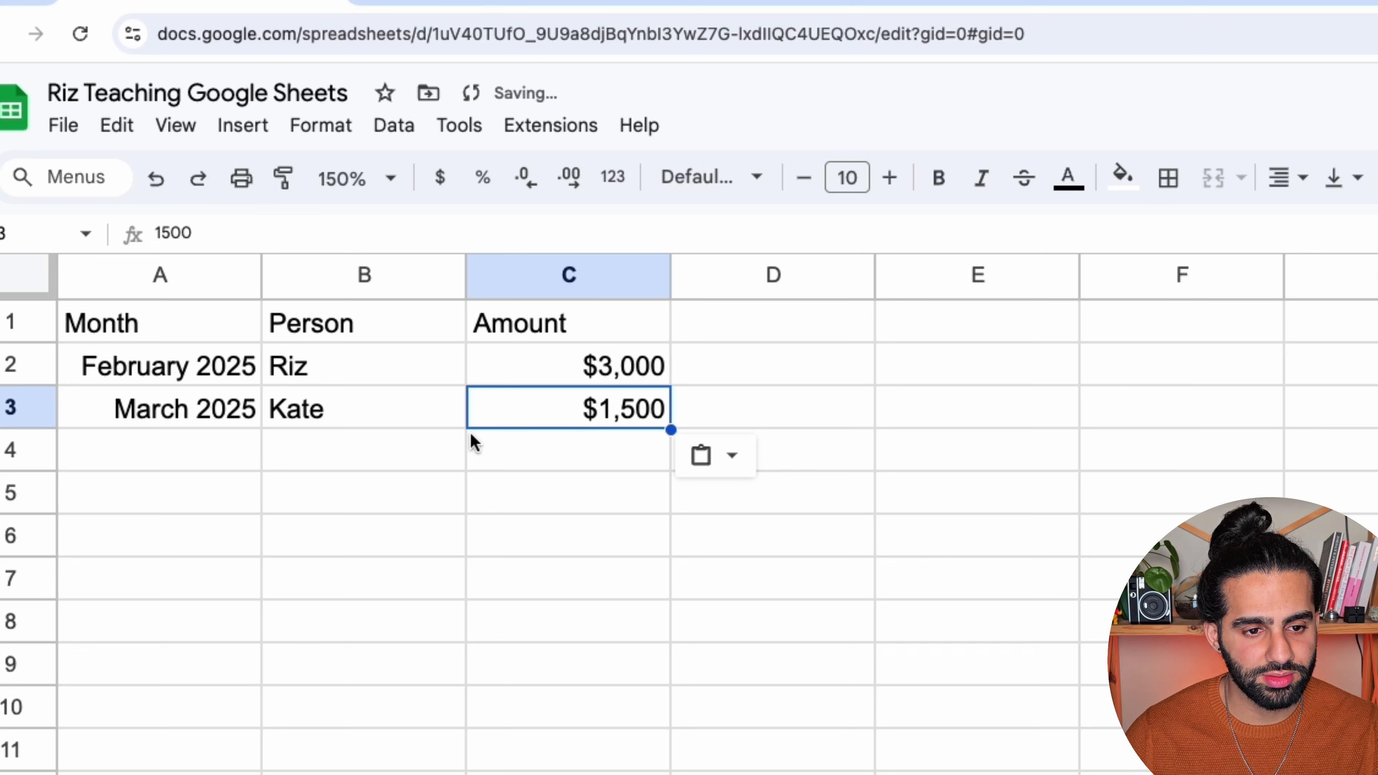
Try autofilling the date in cell A3 down to A11, and clear the filled cells A4 to A11.
{"action": "left_click", "coordinate": [191, 380]}
{"action": "left_click", "coordinate": [191, 416]}
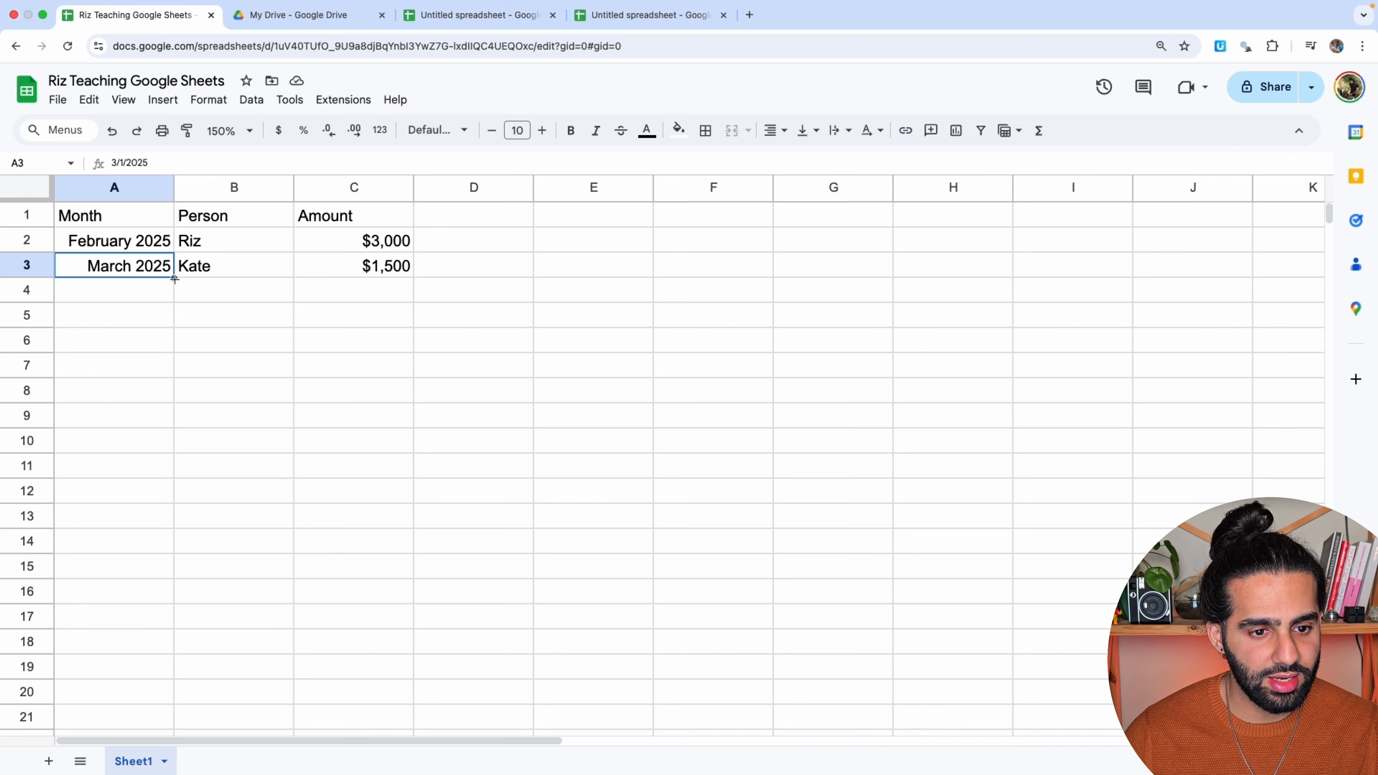
{"action": "left_click_drag", "start_coordinate": [174, 279], "coordinate": [165, 467]}
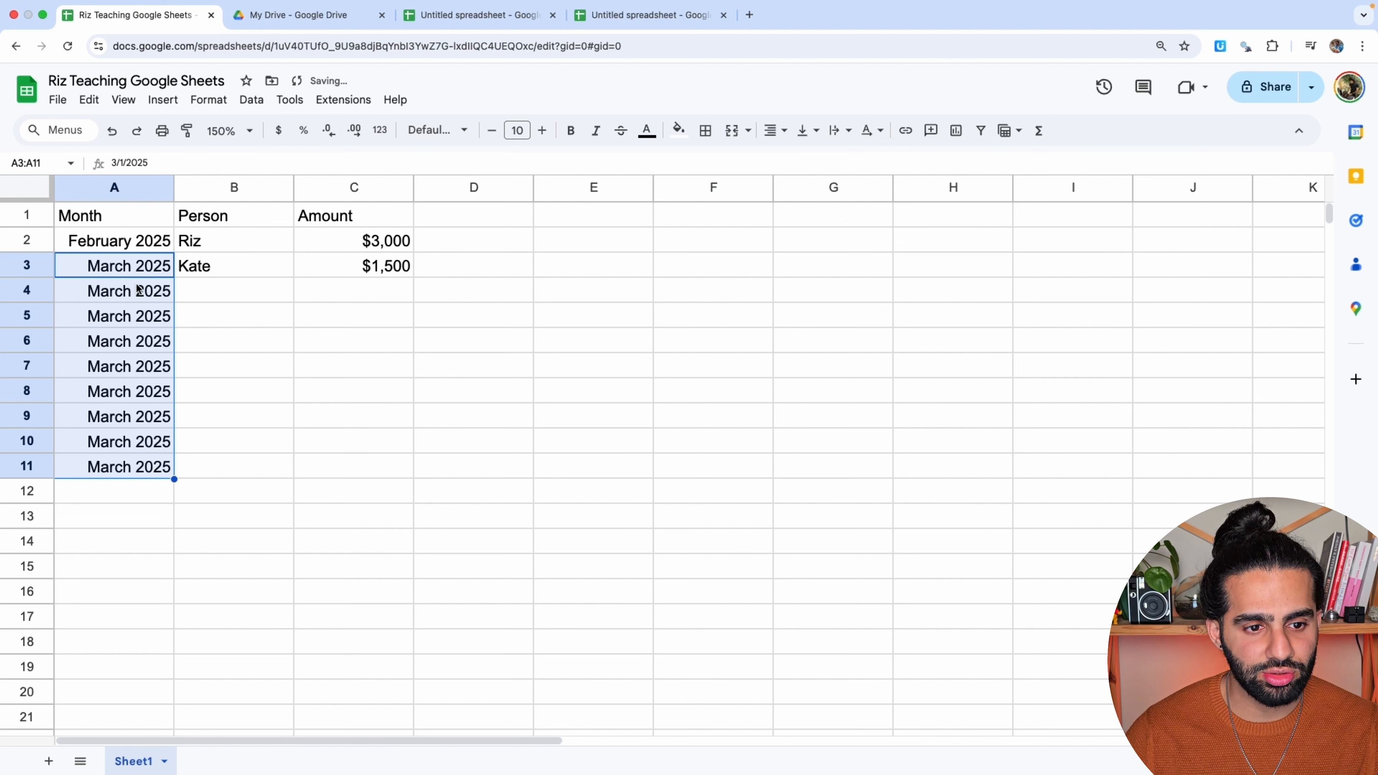
{"action": "left_click_drag", "start_coordinate": [136, 290], "coordinate": [134, 469]}
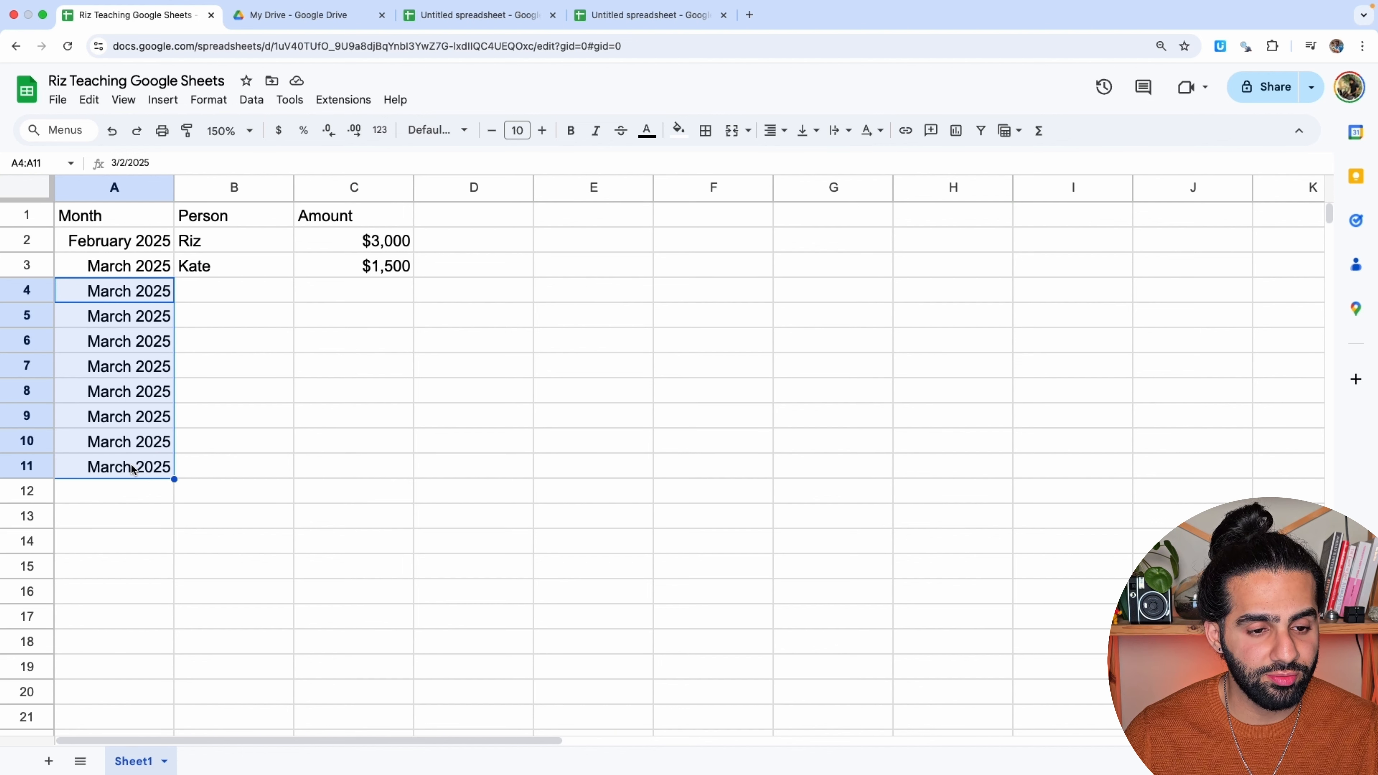
{"action": "key", "text": "Delete"}
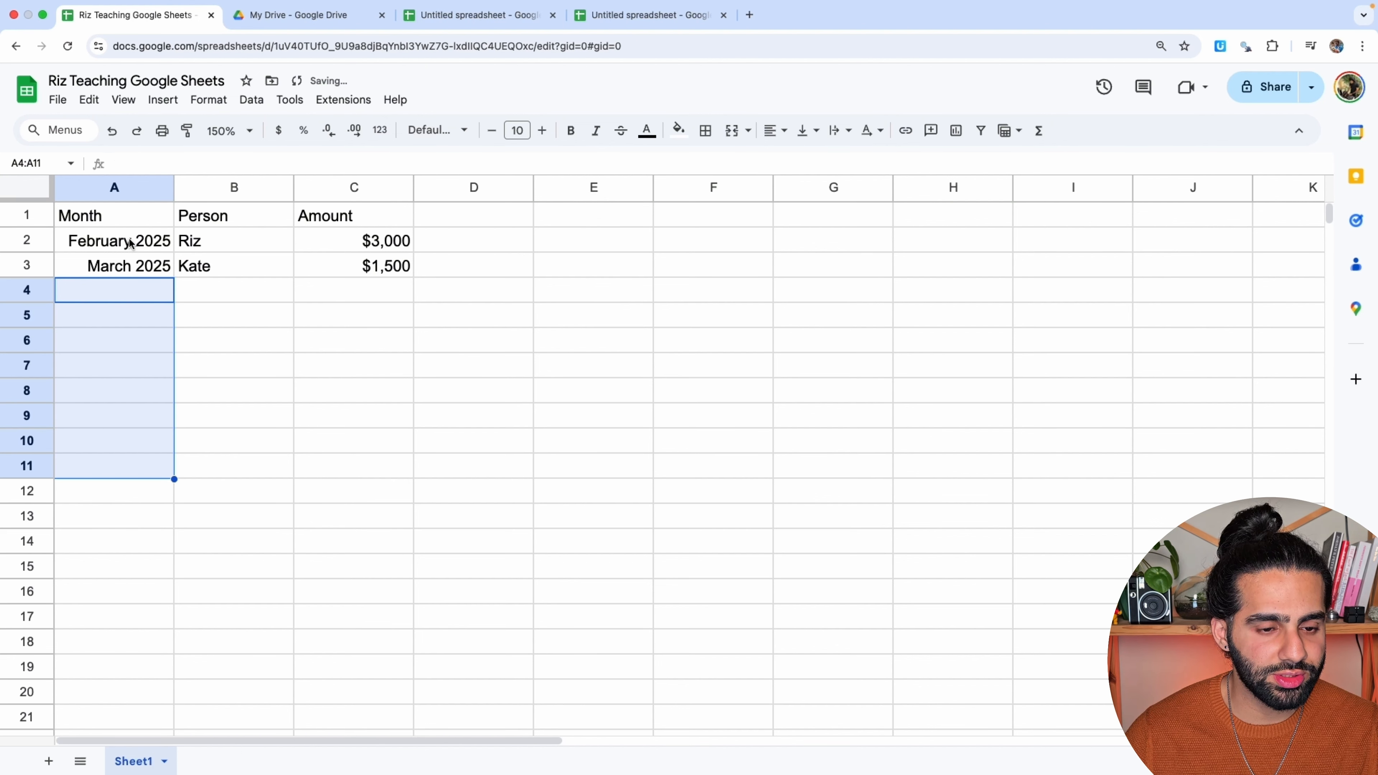
Autofill the month series from cells A2 and A3 down to A14.
{"action": "left_click_drag", "start_coordinate": [131, 243], "coordinate": [123, 265]}
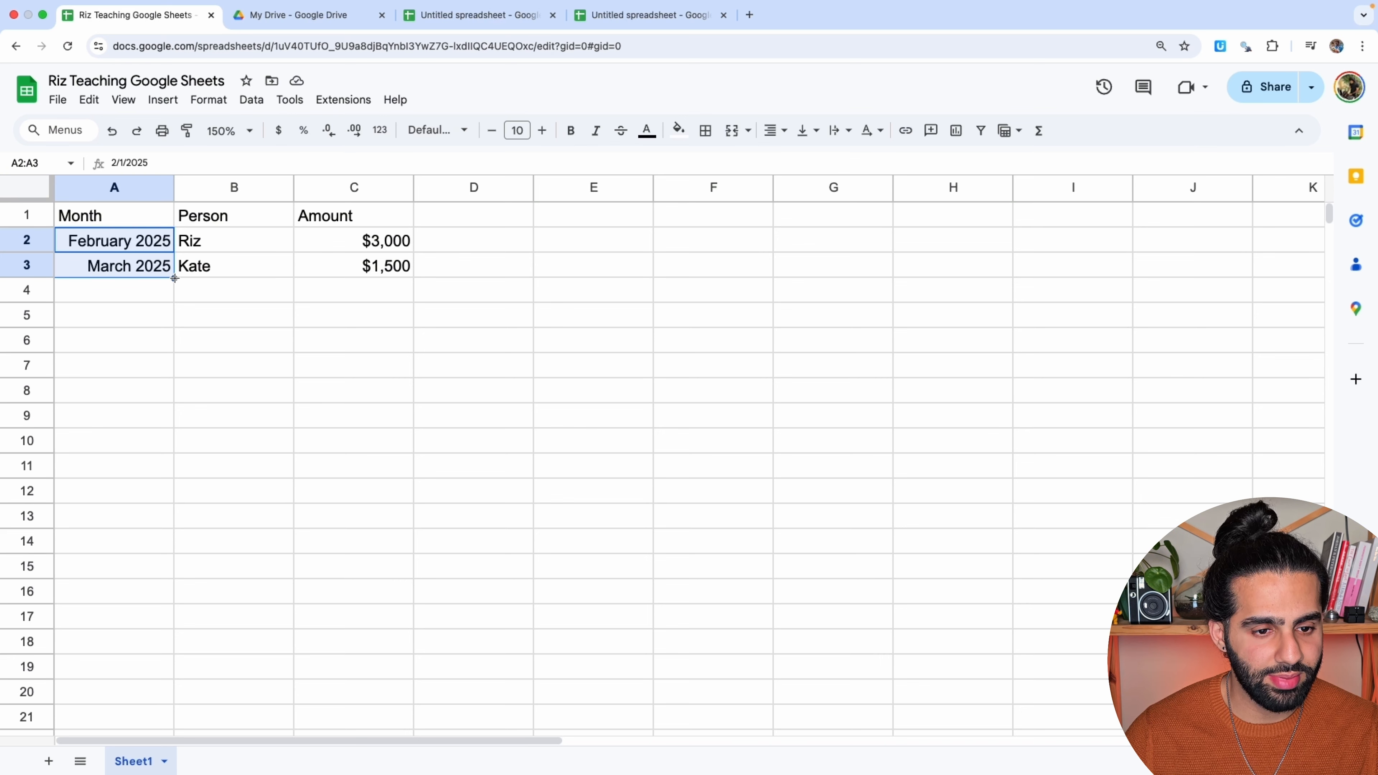
{"action": "left_click_drag", "start_coordinate": [175, 279], "coordinate": [155, 540]}
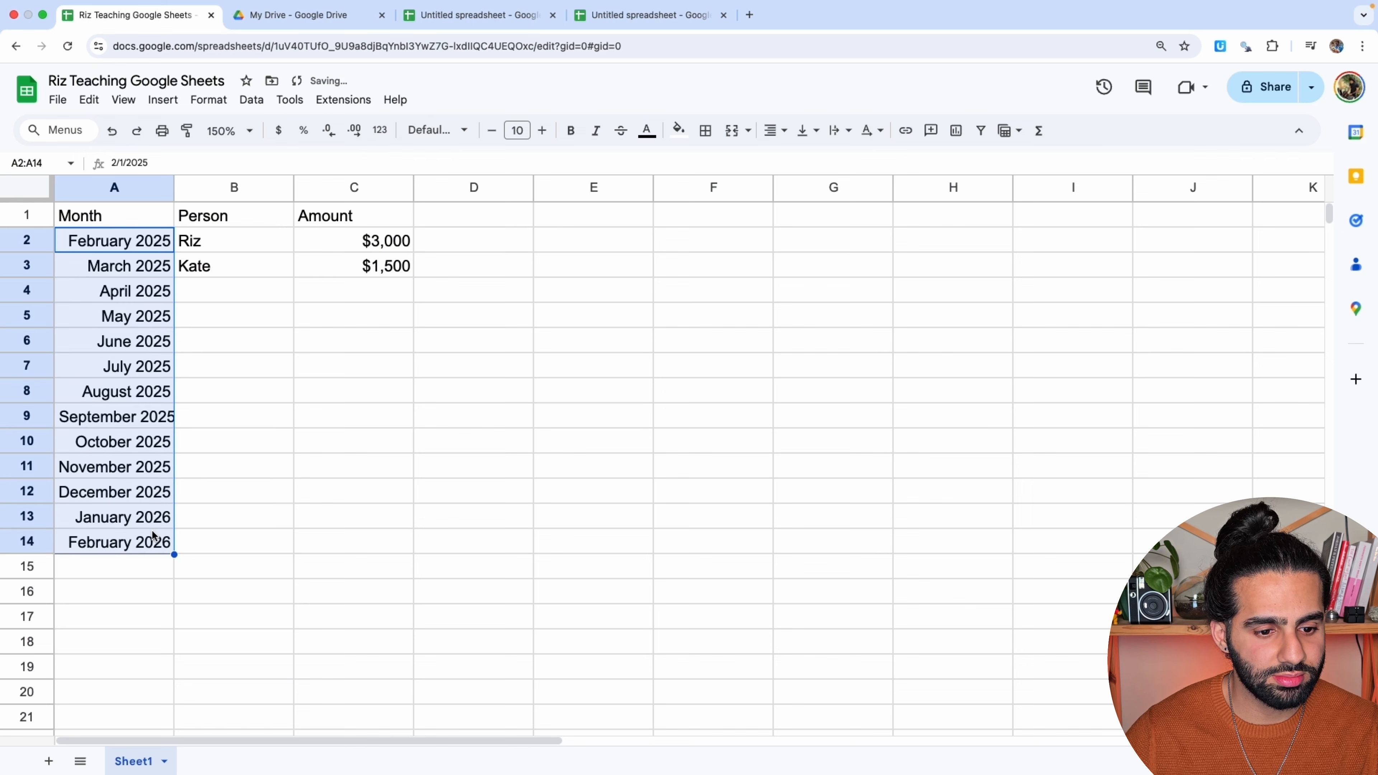
{"action": "left_click", "coordinate": [124, 469]}
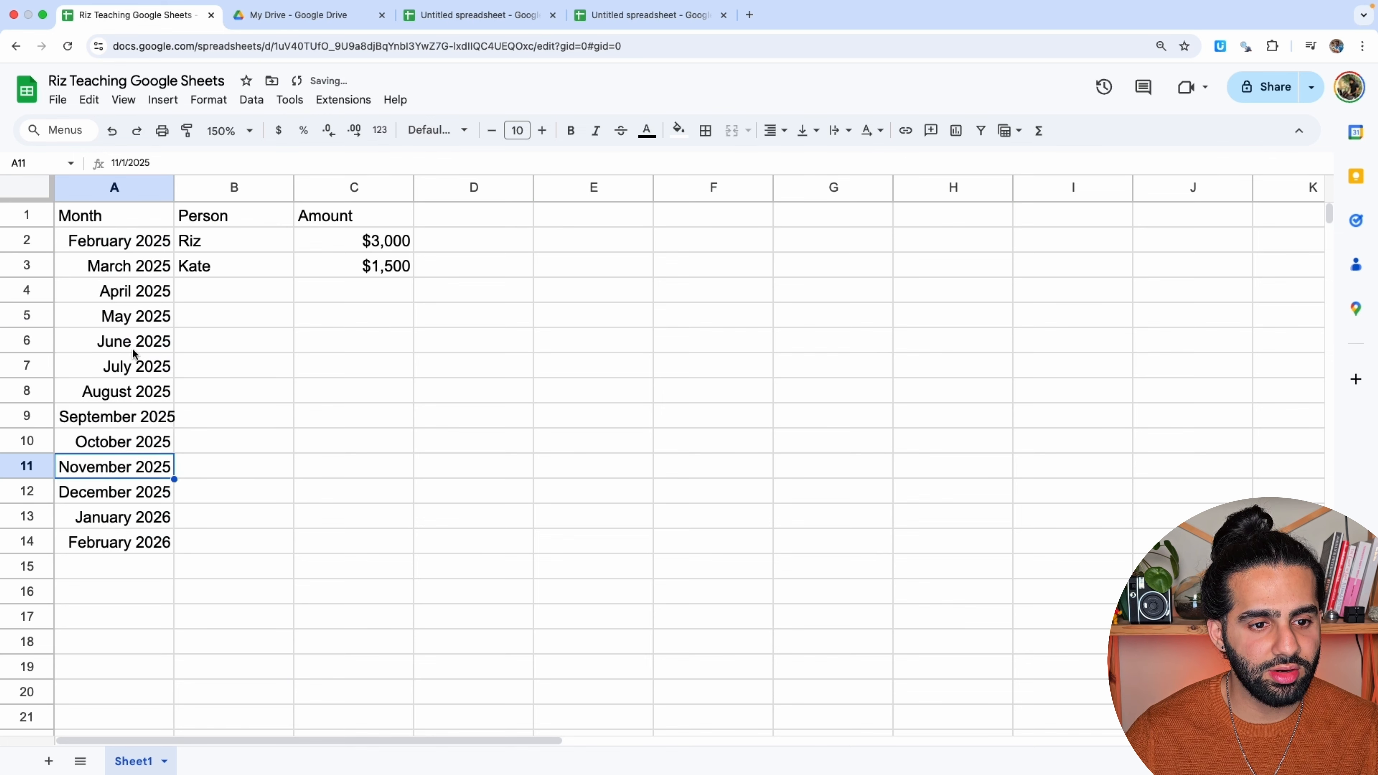
Check the date stored behind each month in cells A2 to A8.
{"action": "left_click", "coordinate": [152, 246]}
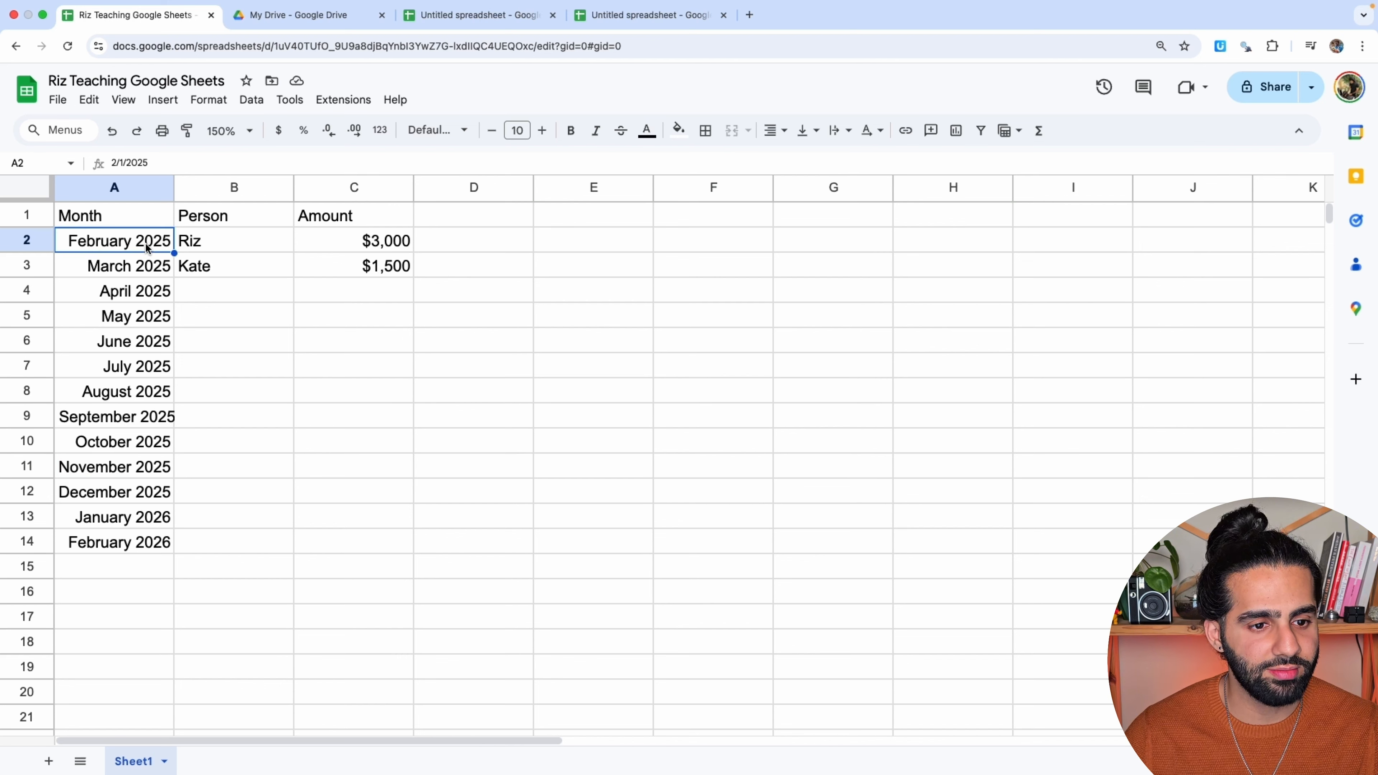
{"action": "left_click", "coordinate": [136, 274]}
{"action": "left_click", "coordinate": [133, 295]}
{"action": "left_click", "coordinate": [133, 320]}
{"action": "left_click", "coordinate": [132, 341]}
{"action": "left_click", "coordinate": [136, 380]}
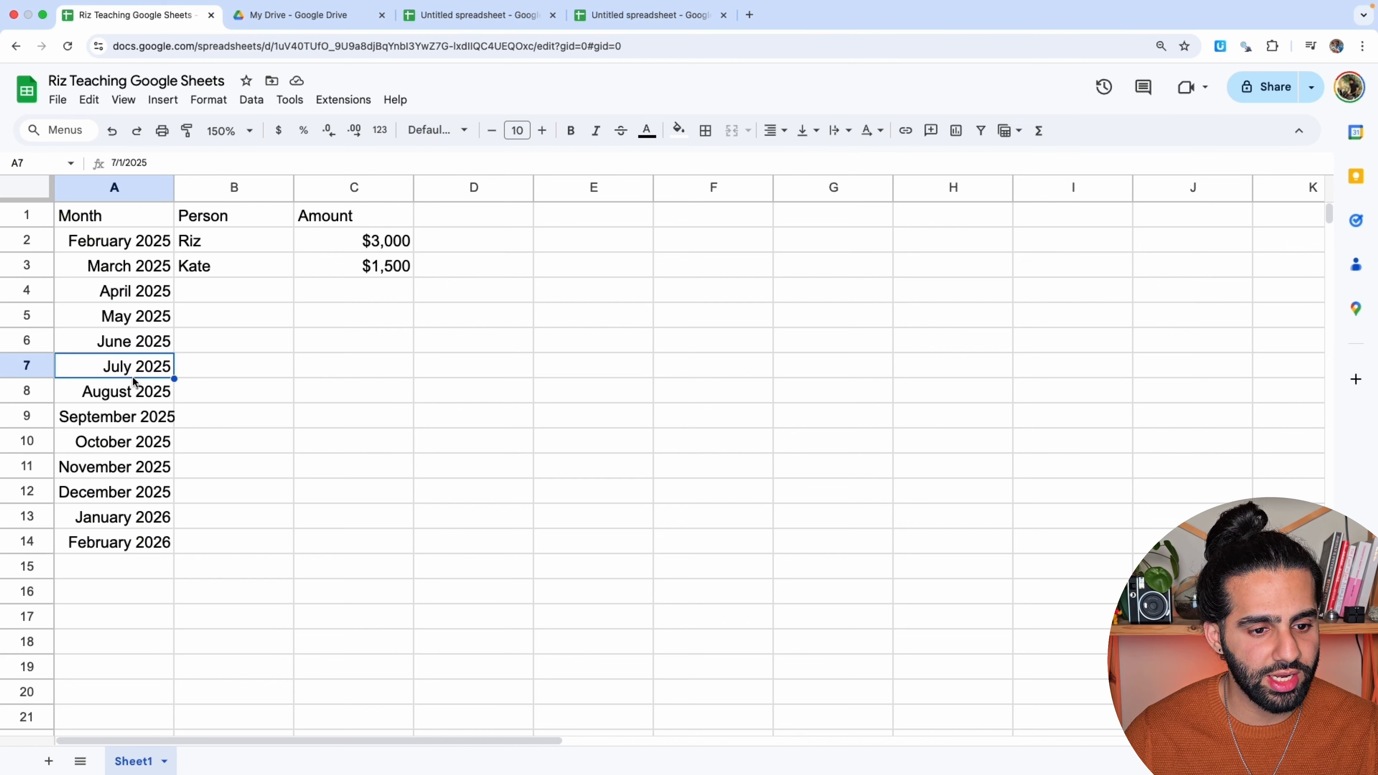
{"action": "left_click", "coordinate": [134, 396]}
Enter a different first name in each of the Person cells B4, B5 and B6.
{"action": "left_click", "coordinate": [185, 293]}
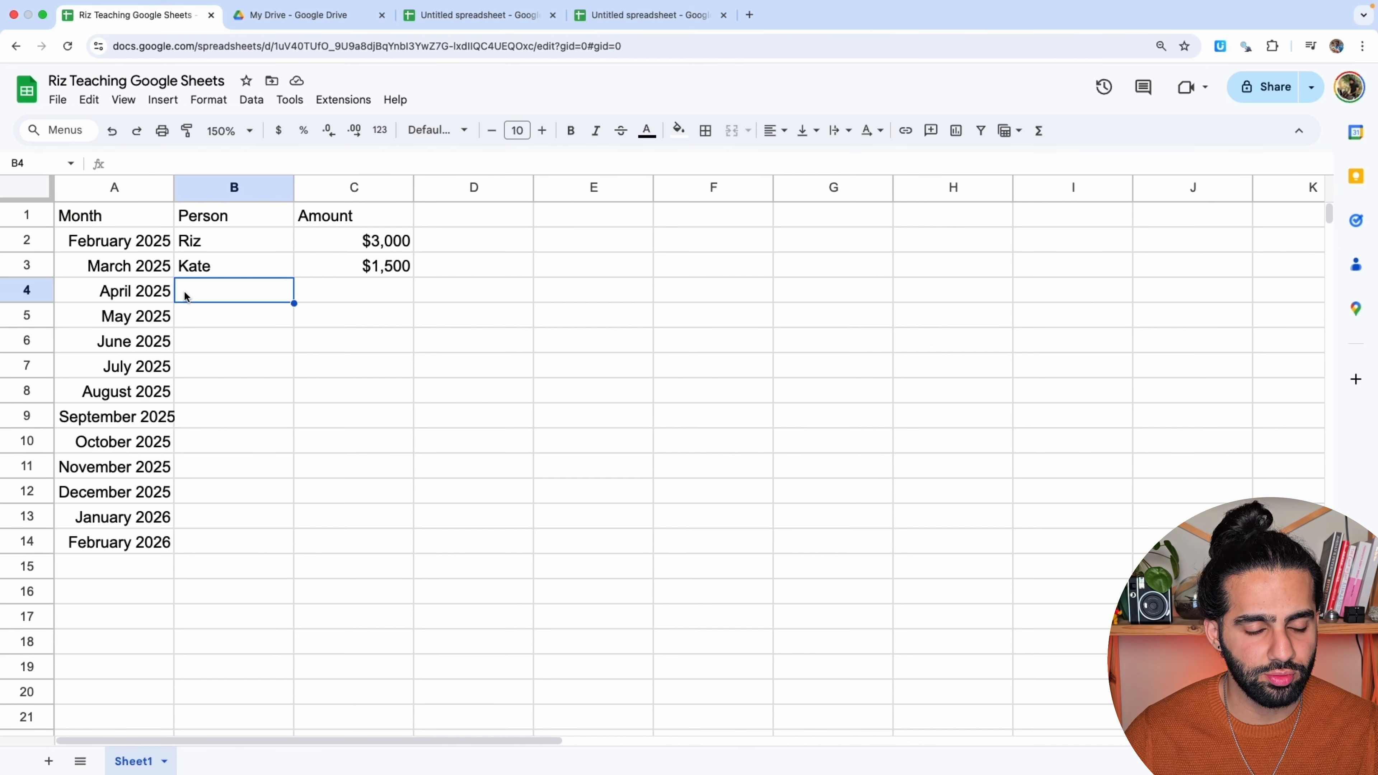
{"action": "type", "text": "Adam"}
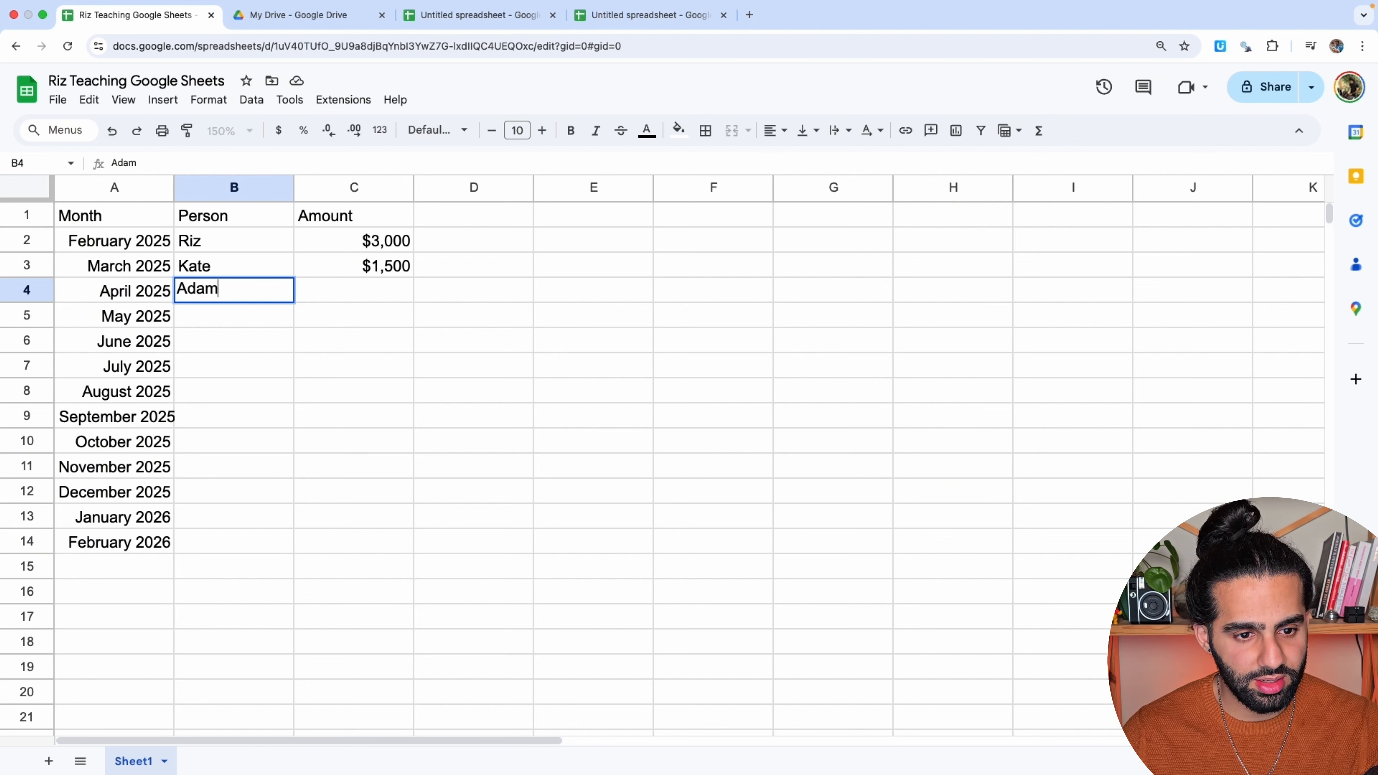
{"action": "key", "text": "Return"}
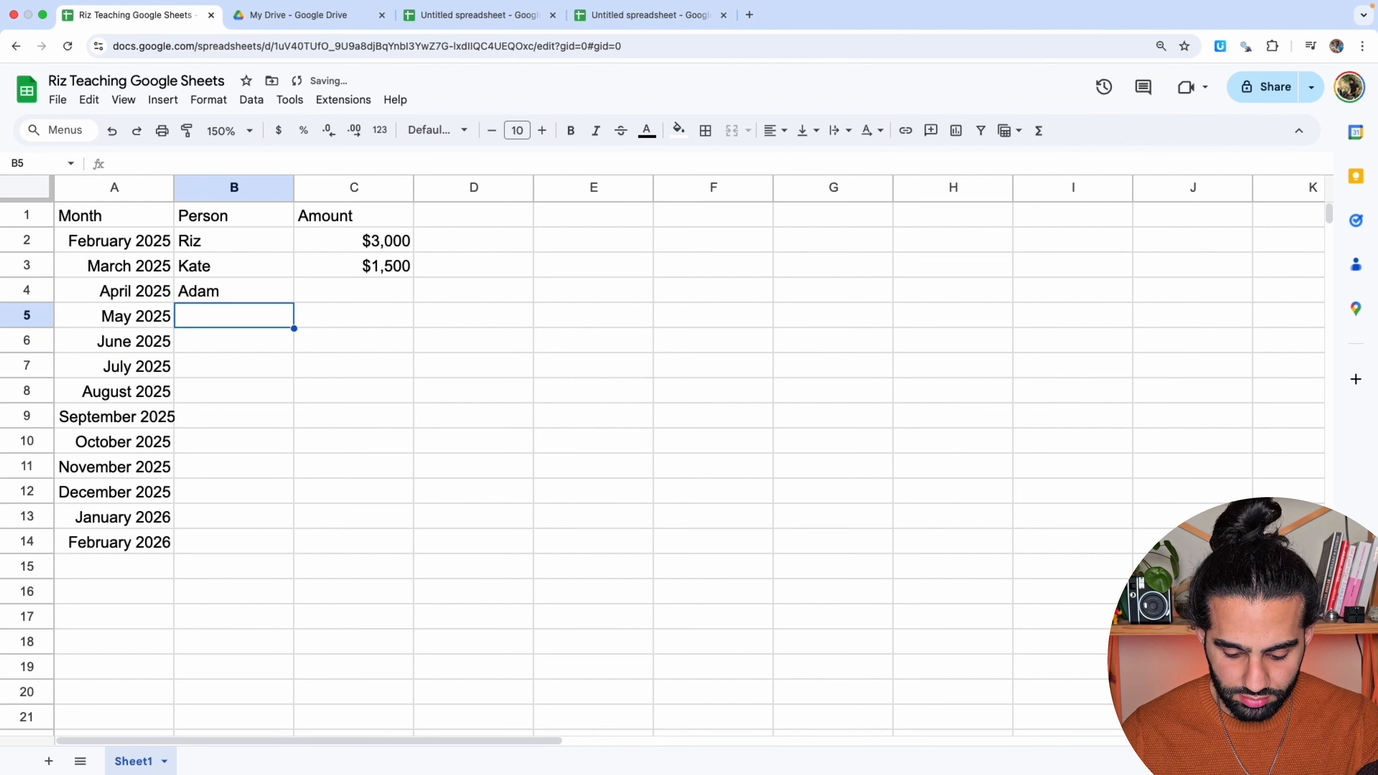
{"action": "type", "text": "Marcell"}
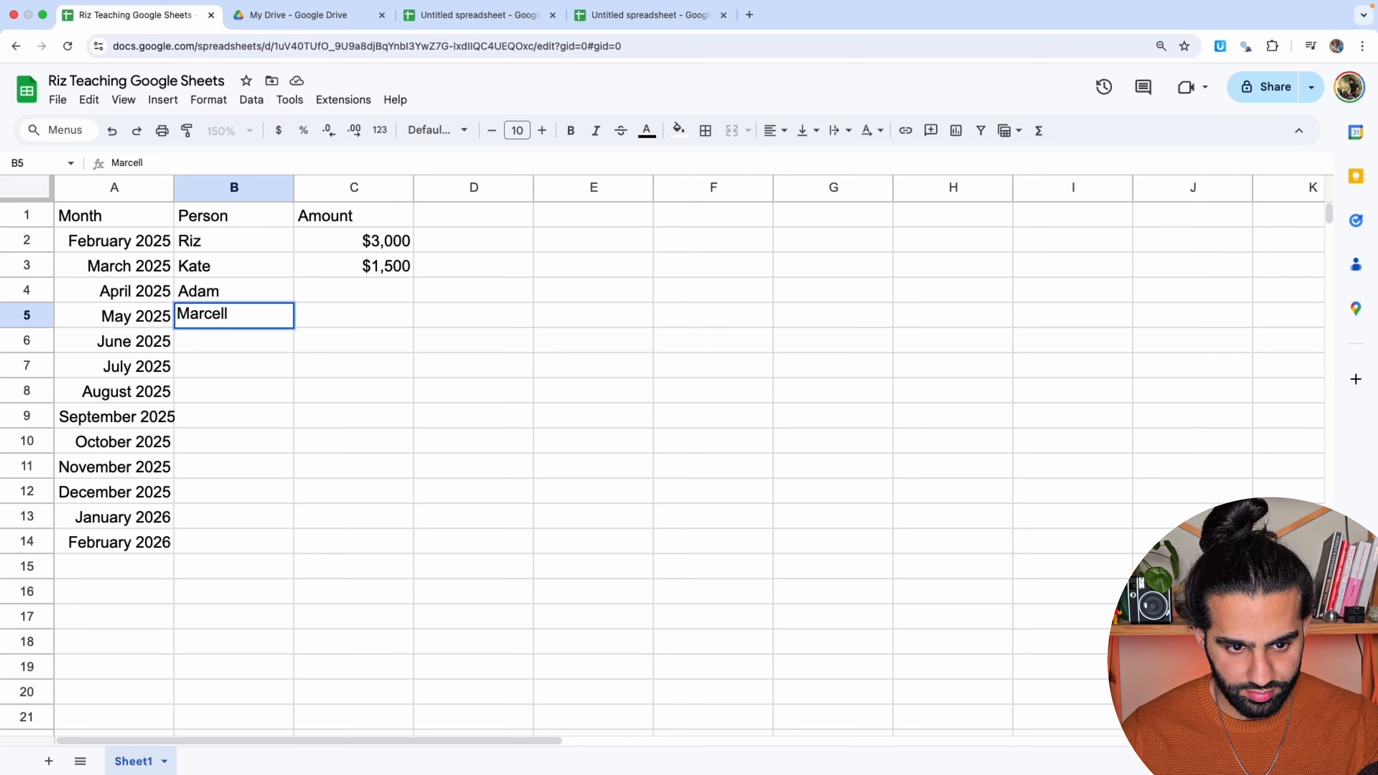
{"action": "key", "text": "Return"}
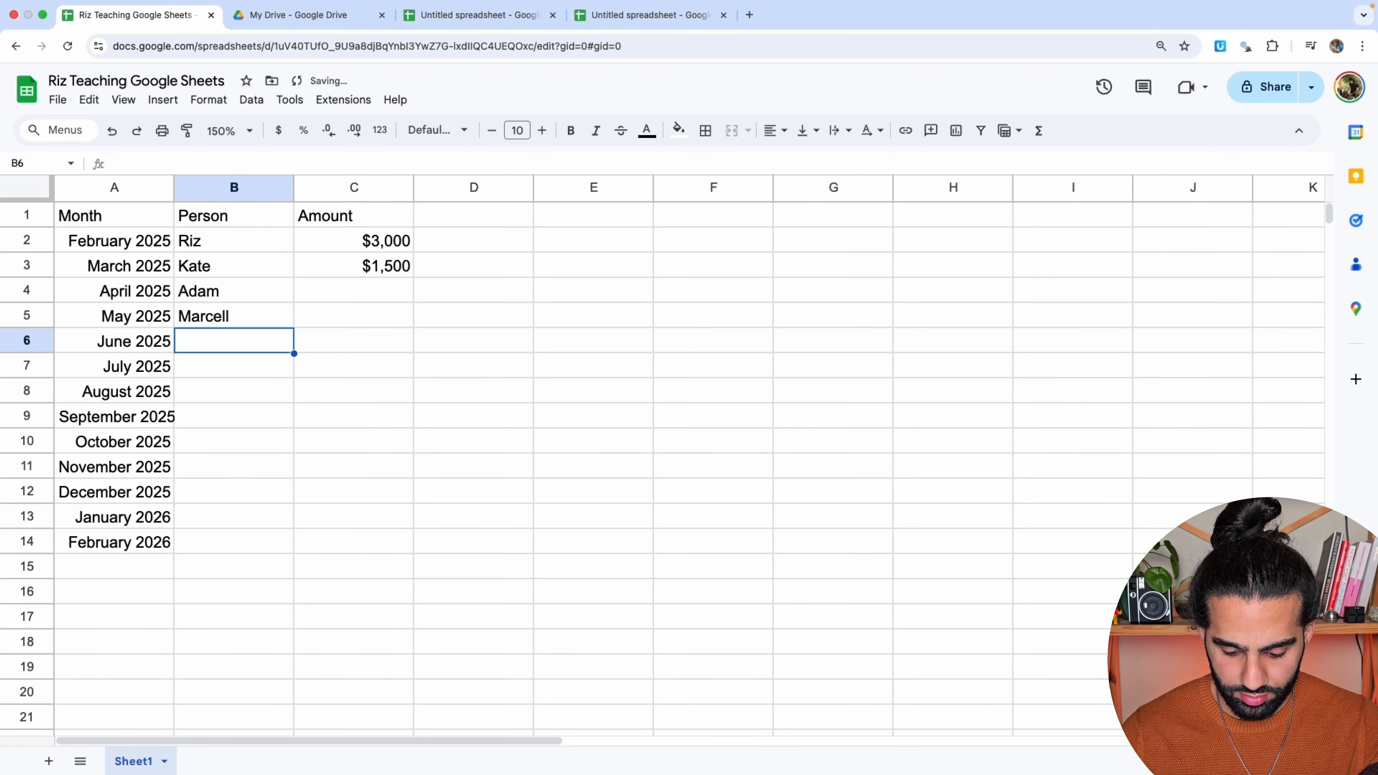
{"action": "type", "text": "John"}
{"action": "key", "text": "Return"}
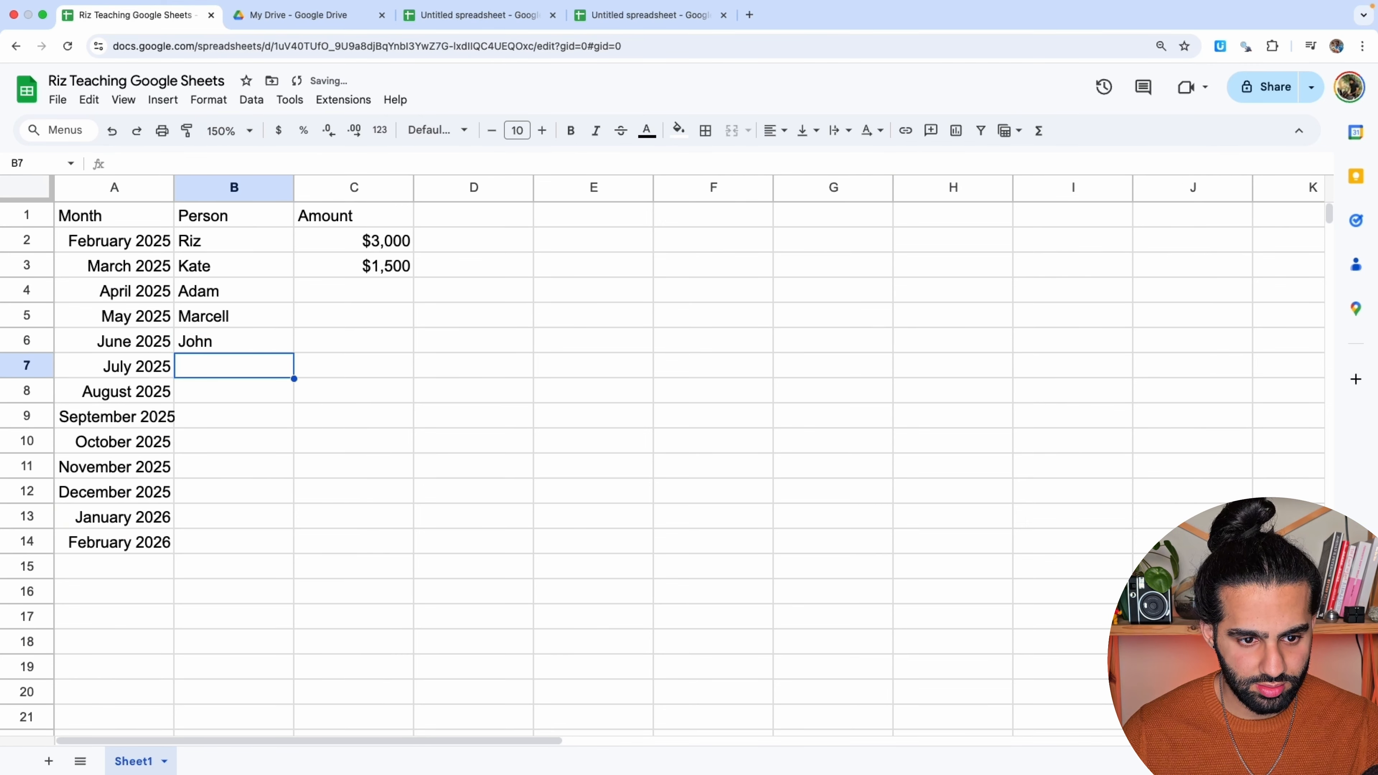
Clear the surplus months in rows 7 to 14.
{"action": "left_click_drag", "start_coordinate": [15, 367], "coordinate": [28, 528]}
{"action": "key", "text": "Delete"}
{"action": "left_click", "coordinate": [233, 460]}
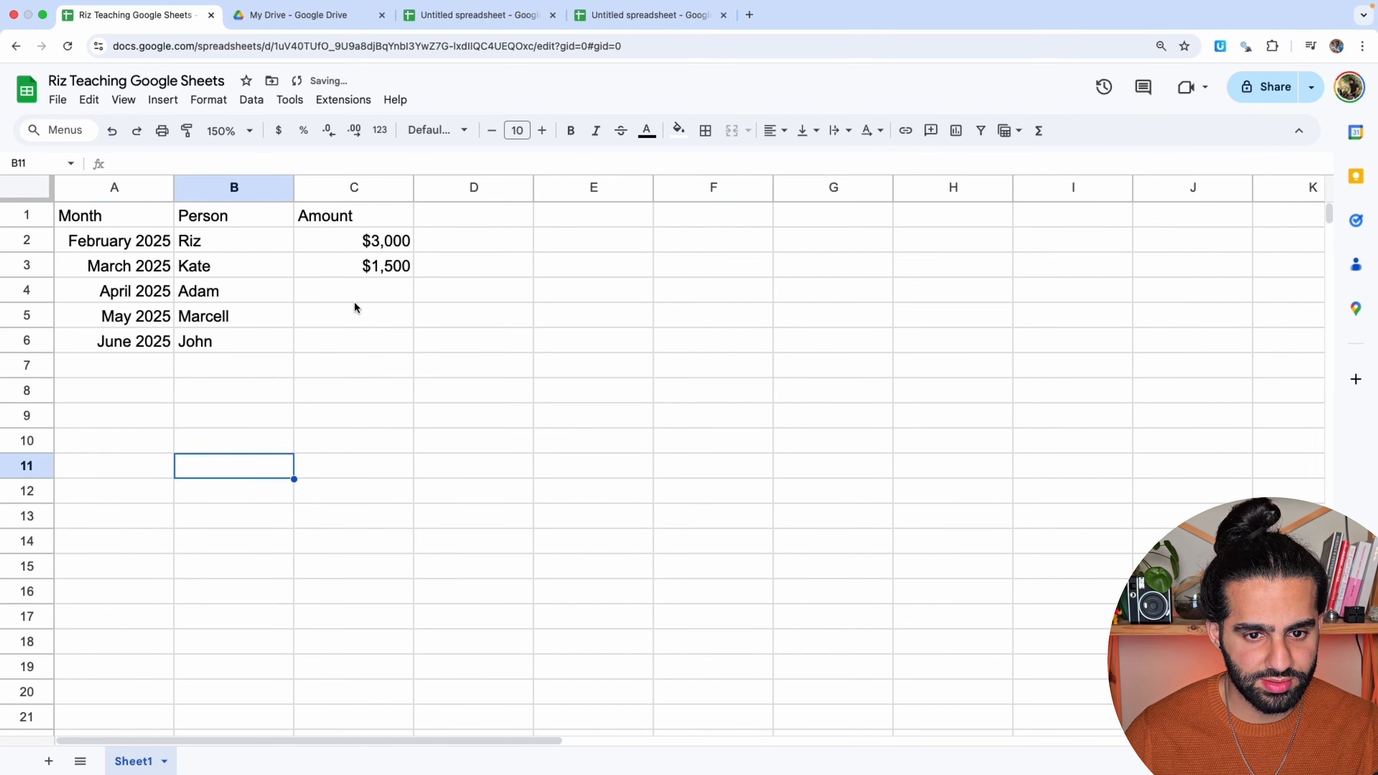
Enter the amounts 1200, 1700 and 3200 in cells C4, C5 and C6.
{"action": "left_click", "coordinate": [362, 295]}
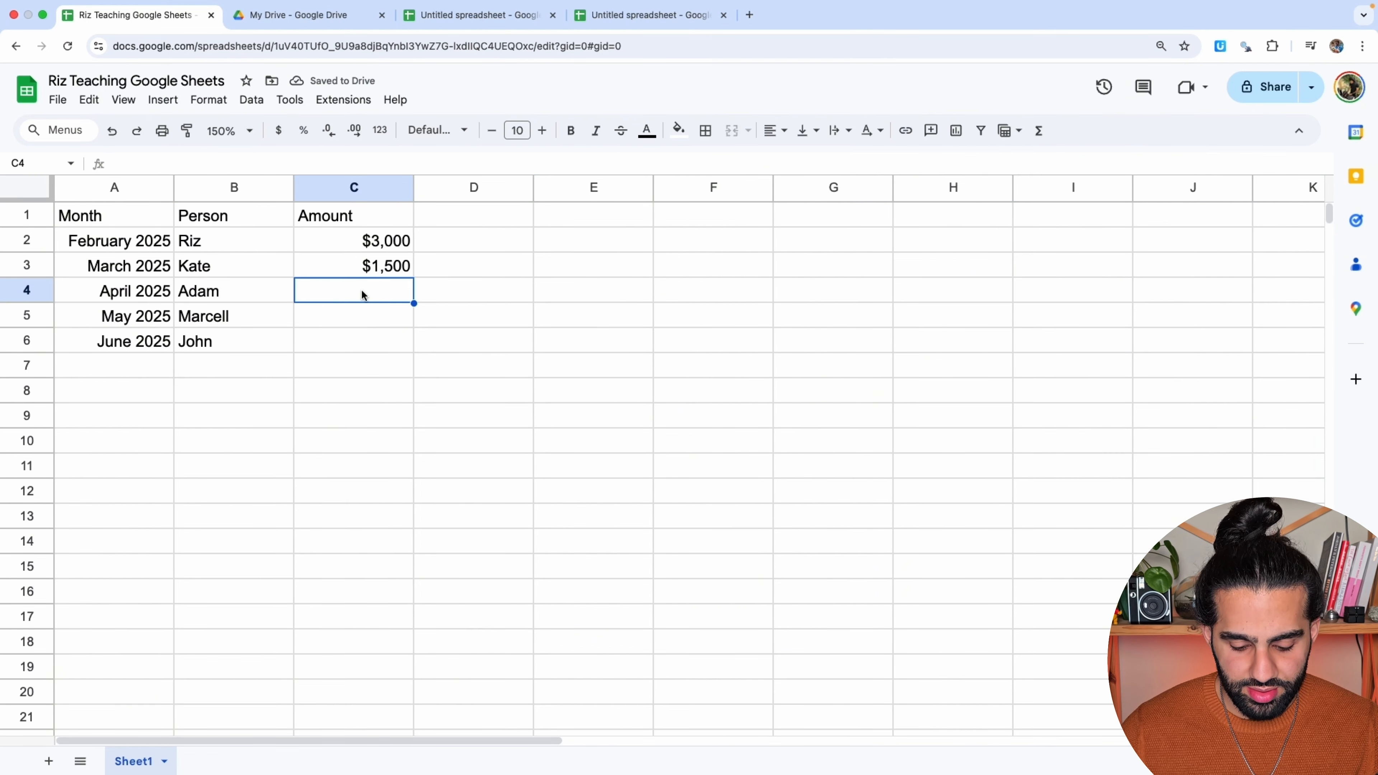
{"action": "type", "text": "1200"}
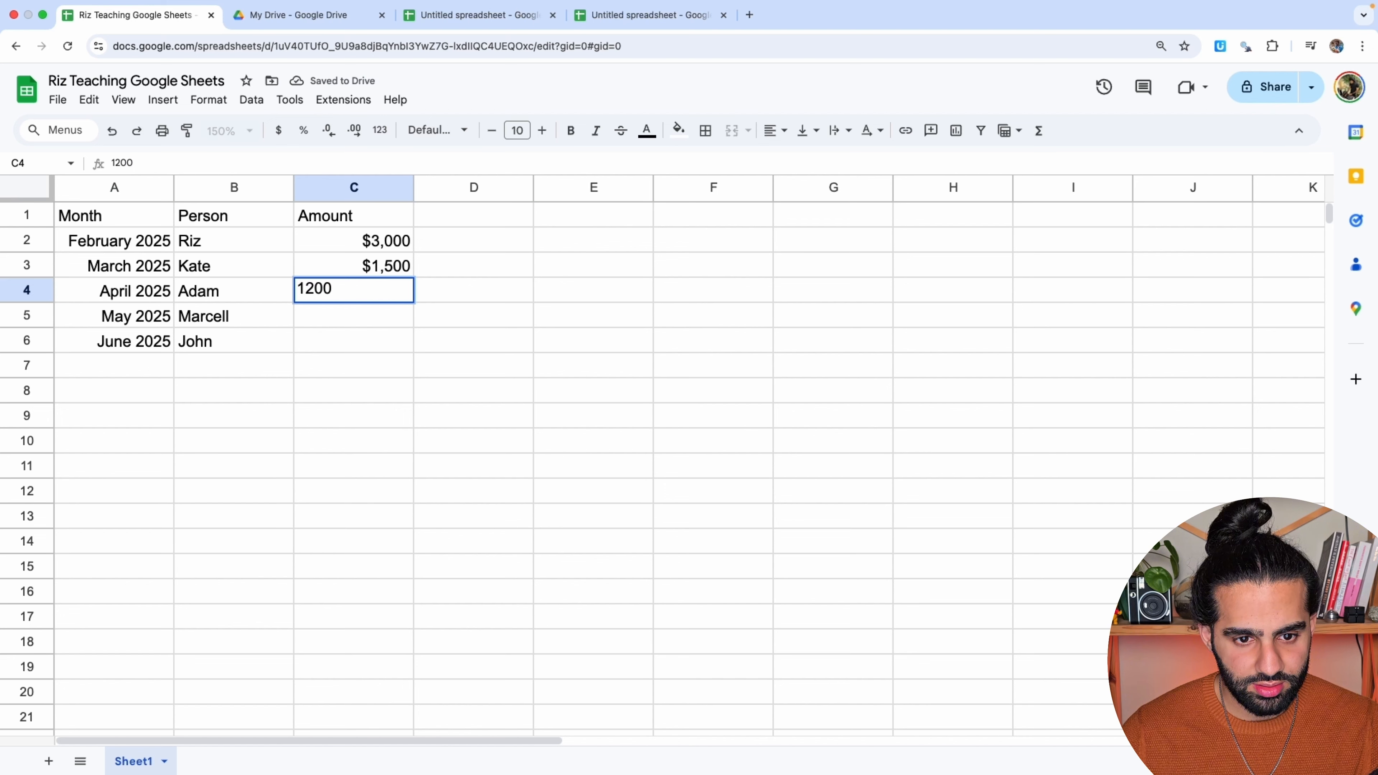
{"action": "key", "text": "Return"}
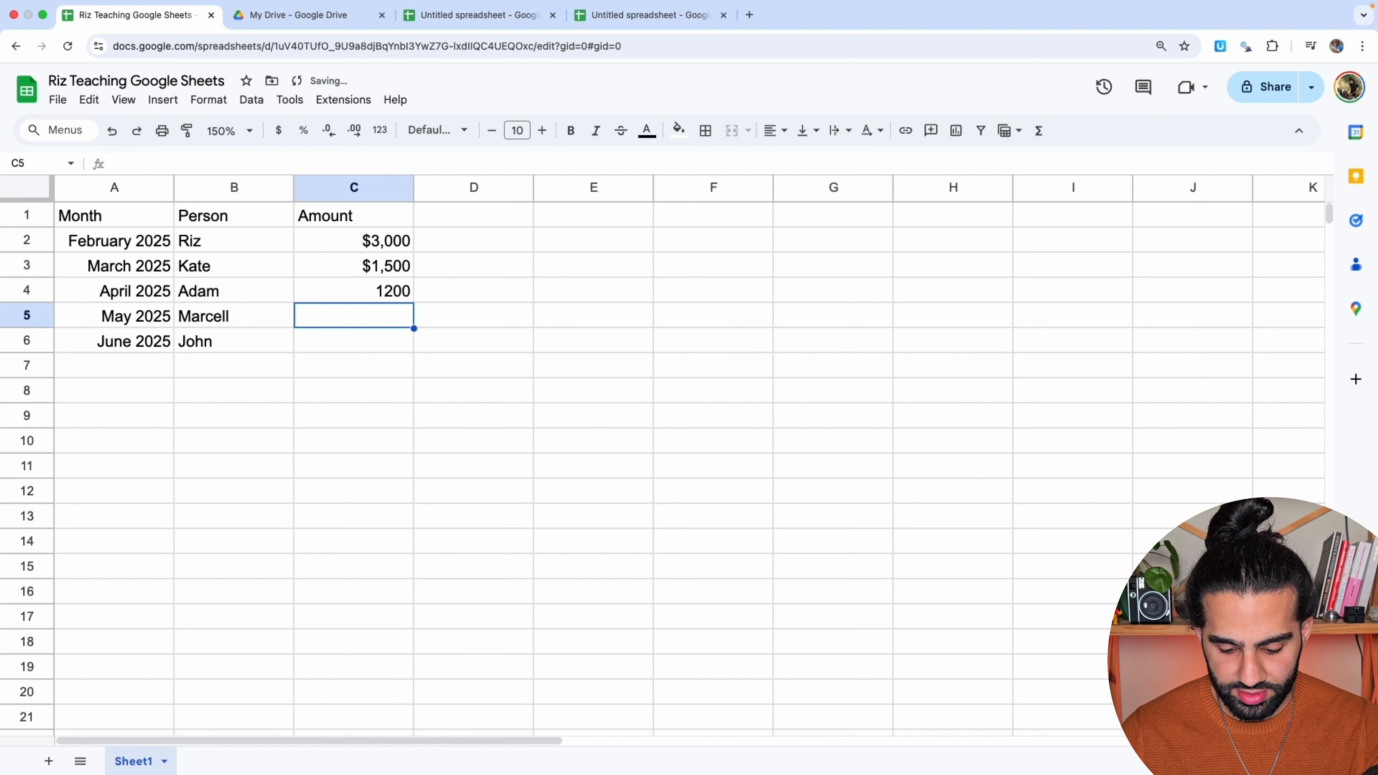
{"action": "type", "text": "1700"}
{"action": "key", "text": "Return"}
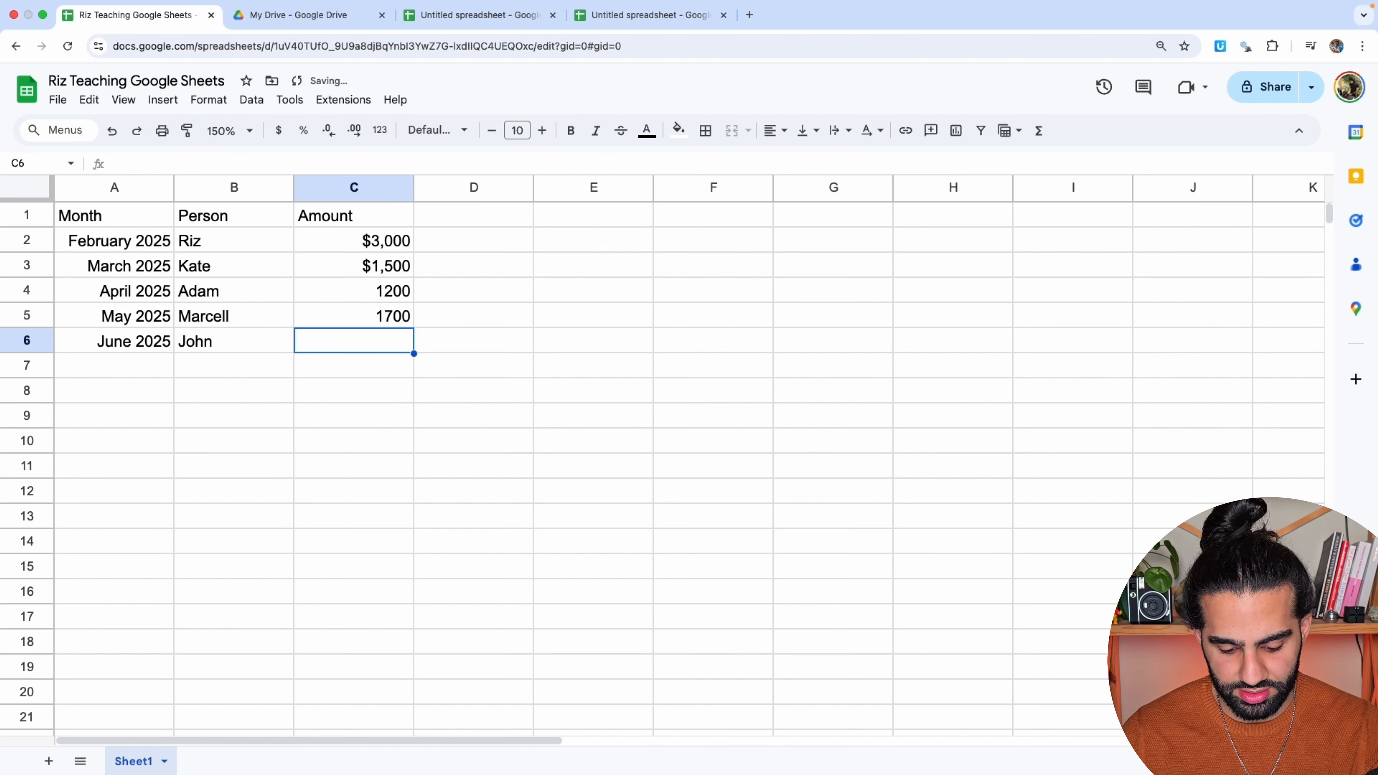
{"action": "type", "text": "3200"}
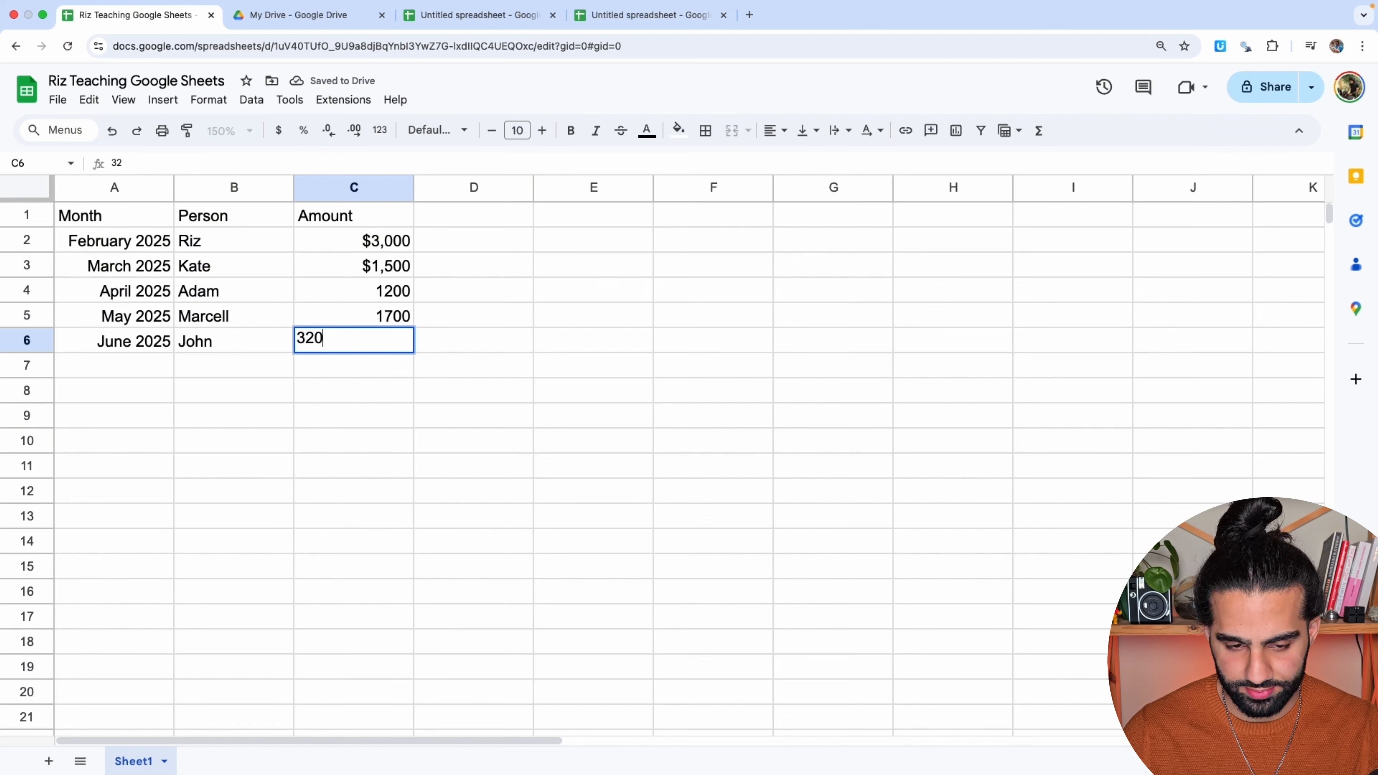
{"action": "key", "text": "Return"}
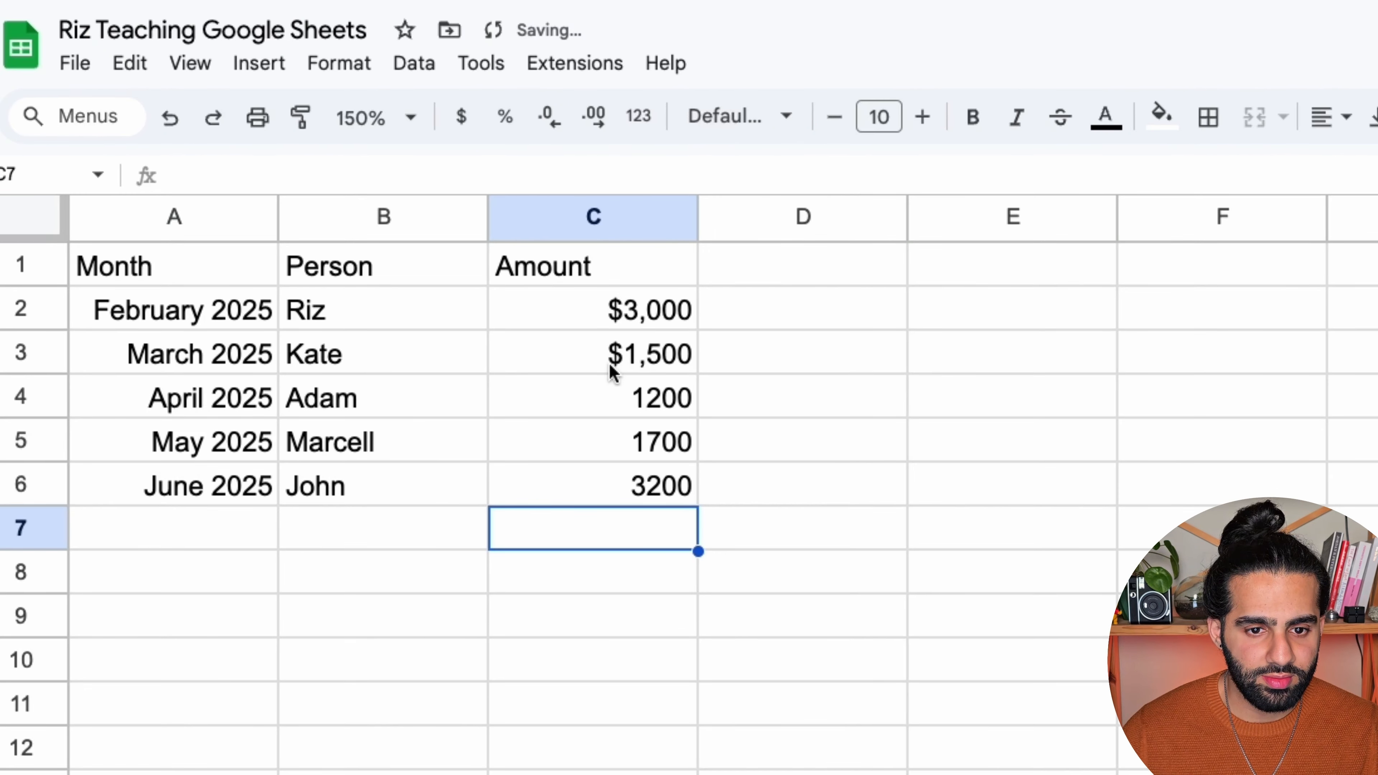
Copy the currency formatting of cell C3 onto cells C4 to C6 with Paint format.
{"action": "left_click", "coordinate": [363, 269]}
{"action": "left_click", "coordinate": [300, 120]}
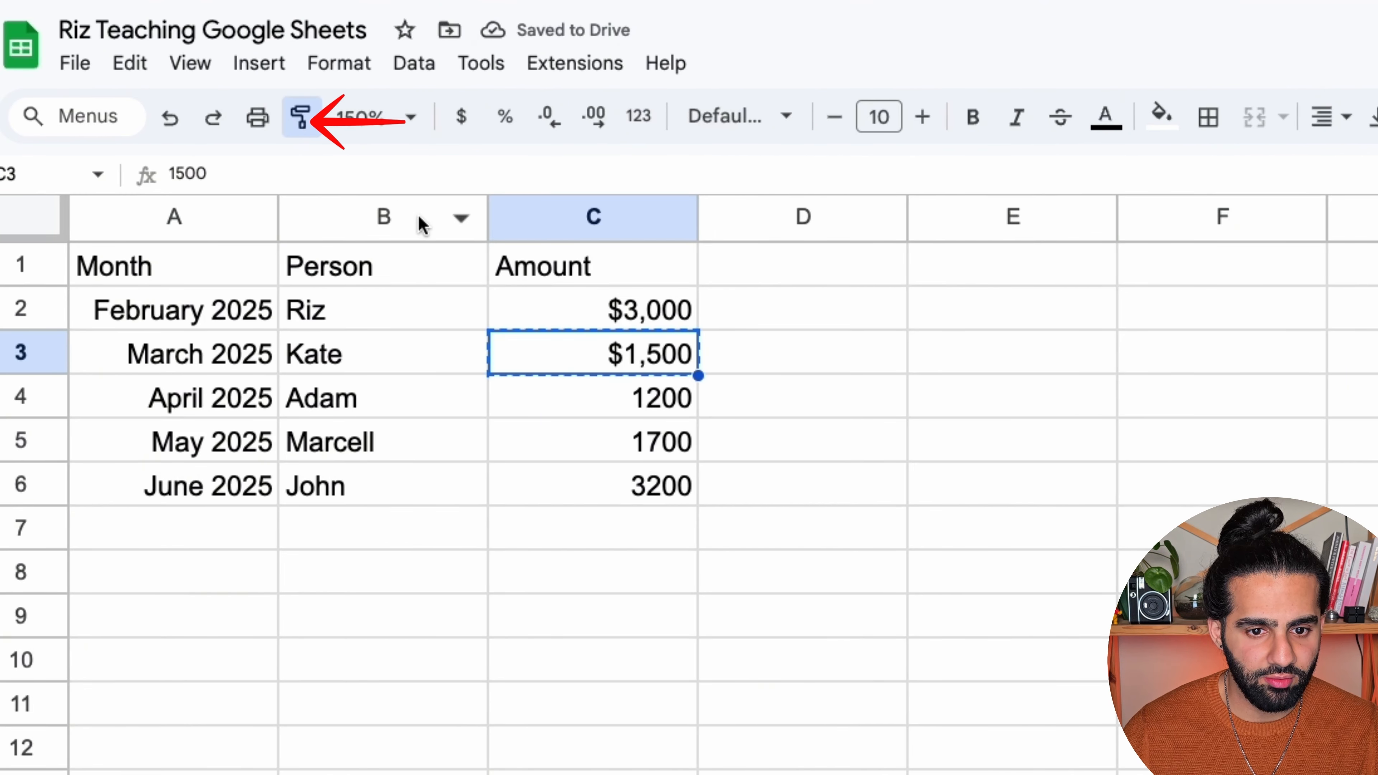
{"action": "left_click_drag", "start_coordinate": [624, 394], "coordinate": [603, 485]}
{"action": "left_click", "coordinate": [577, 584]}
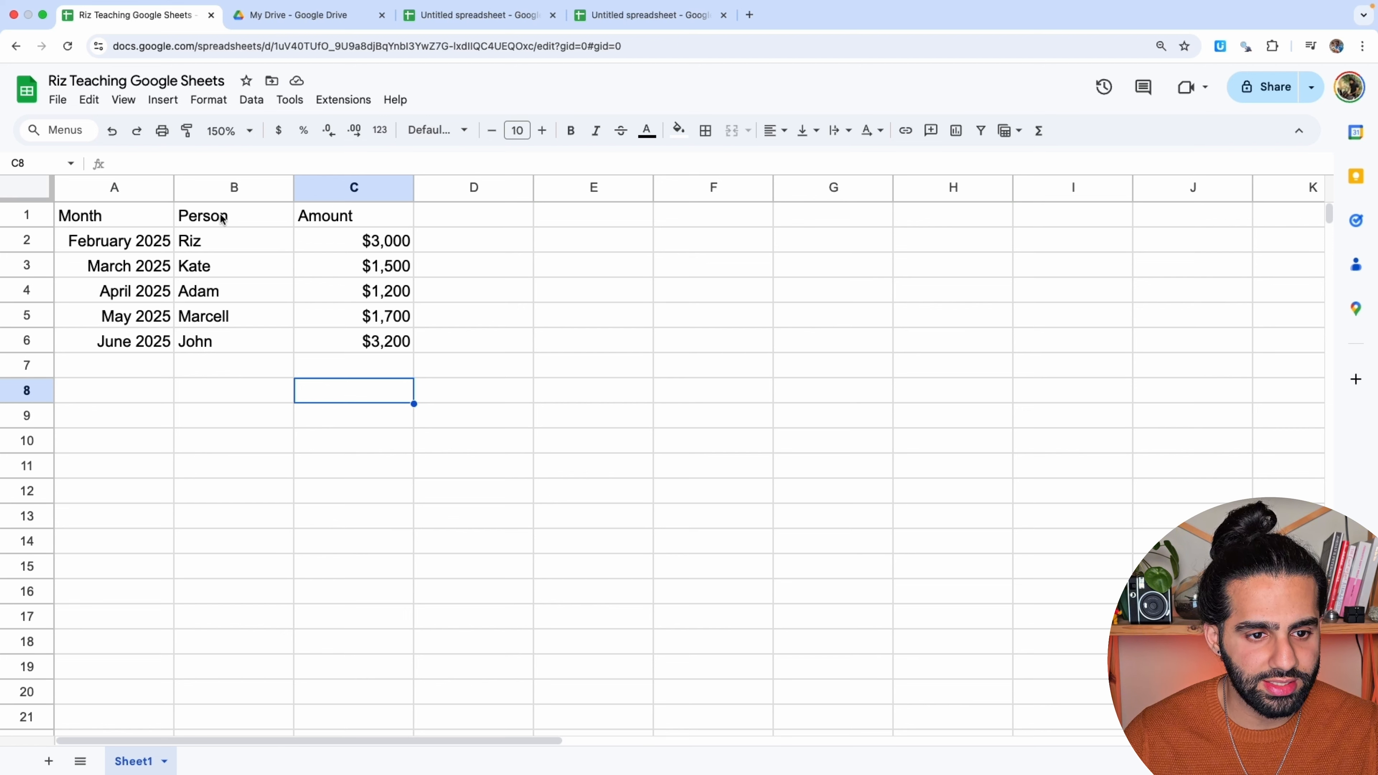
Widen the Month column A by roughly a third.
{"action": "left_click", "coordinate": [126, 187]}
{"action": "left_click", "coordinate": [126, 397]}
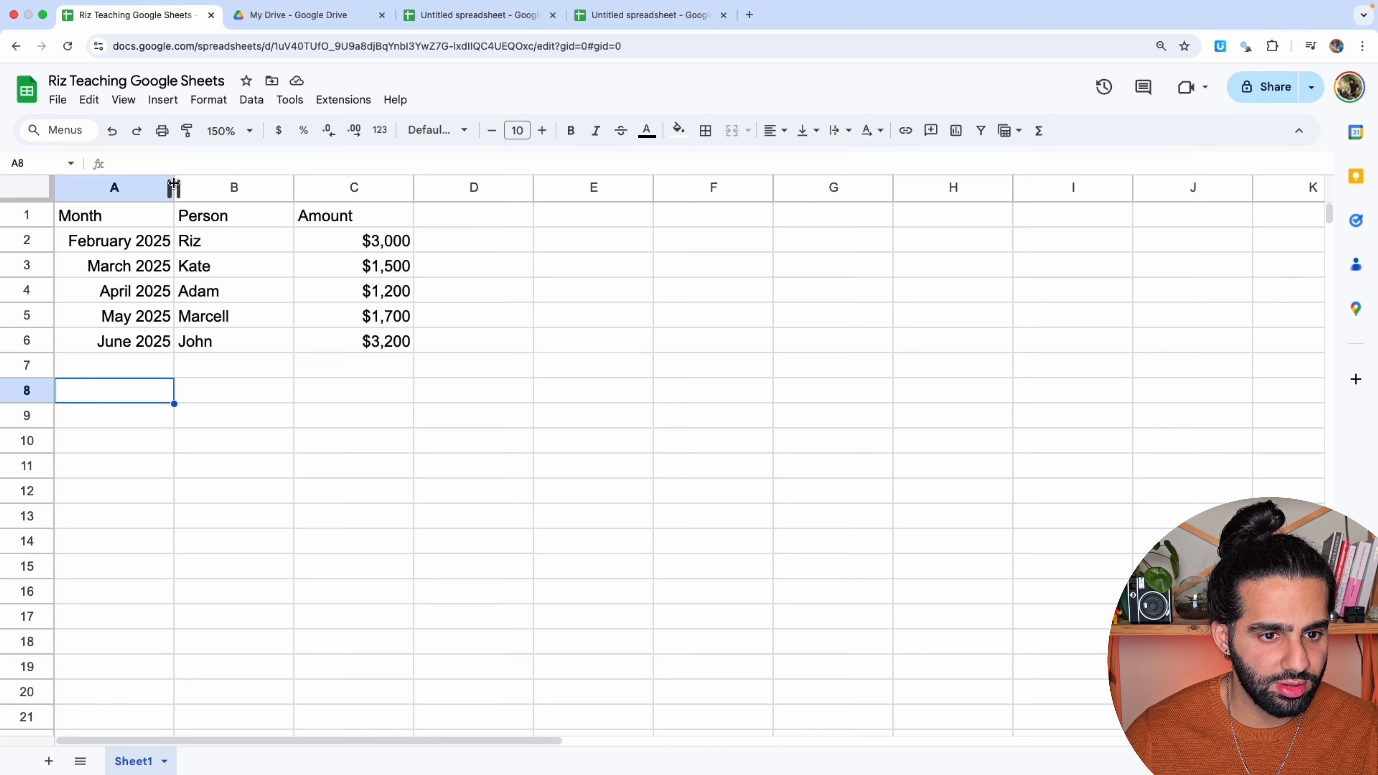
{"action": "left_click_drag", "start_coordinate": [174, 184], "coordinate": [208, 184]}
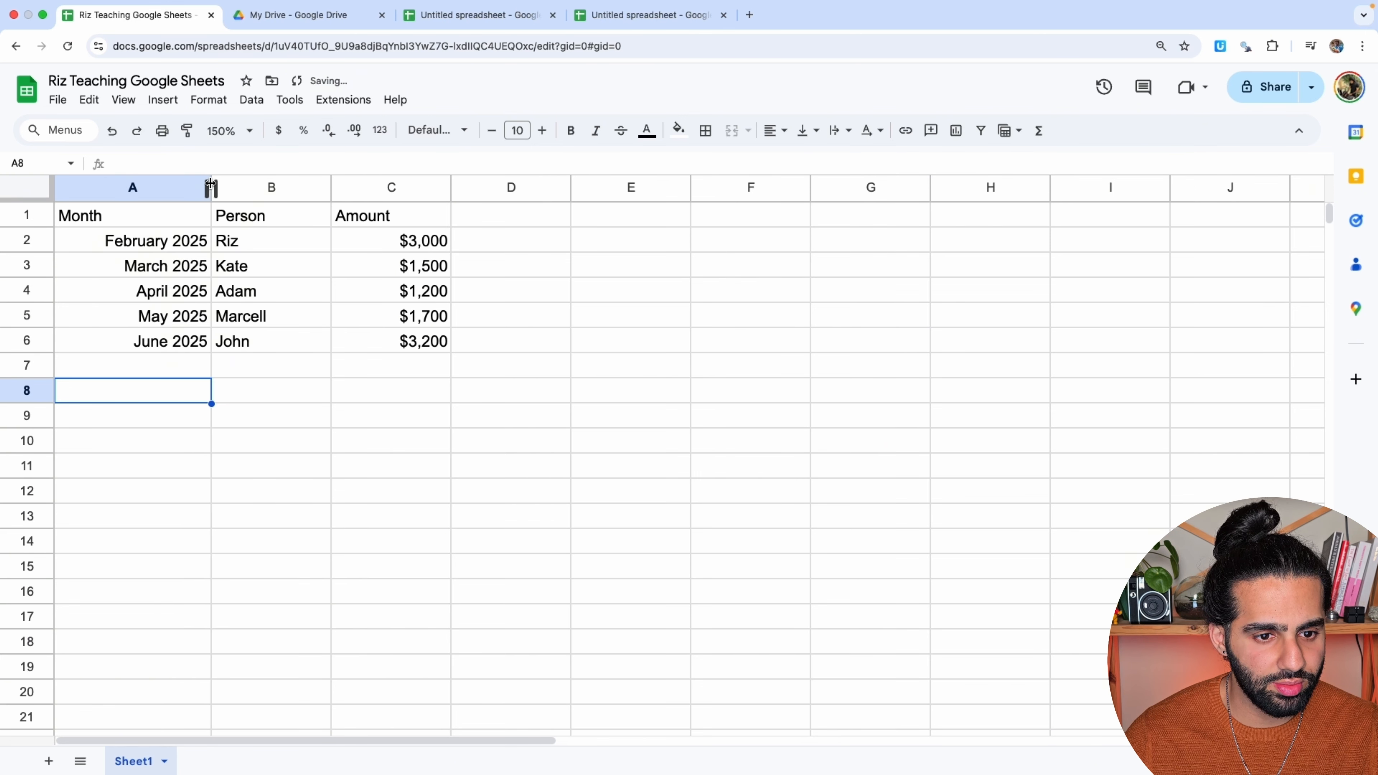
{"action": "left_click", "coordinate": [93, 189]}
{"action": "left_click", "coordinate": [247, 245]}
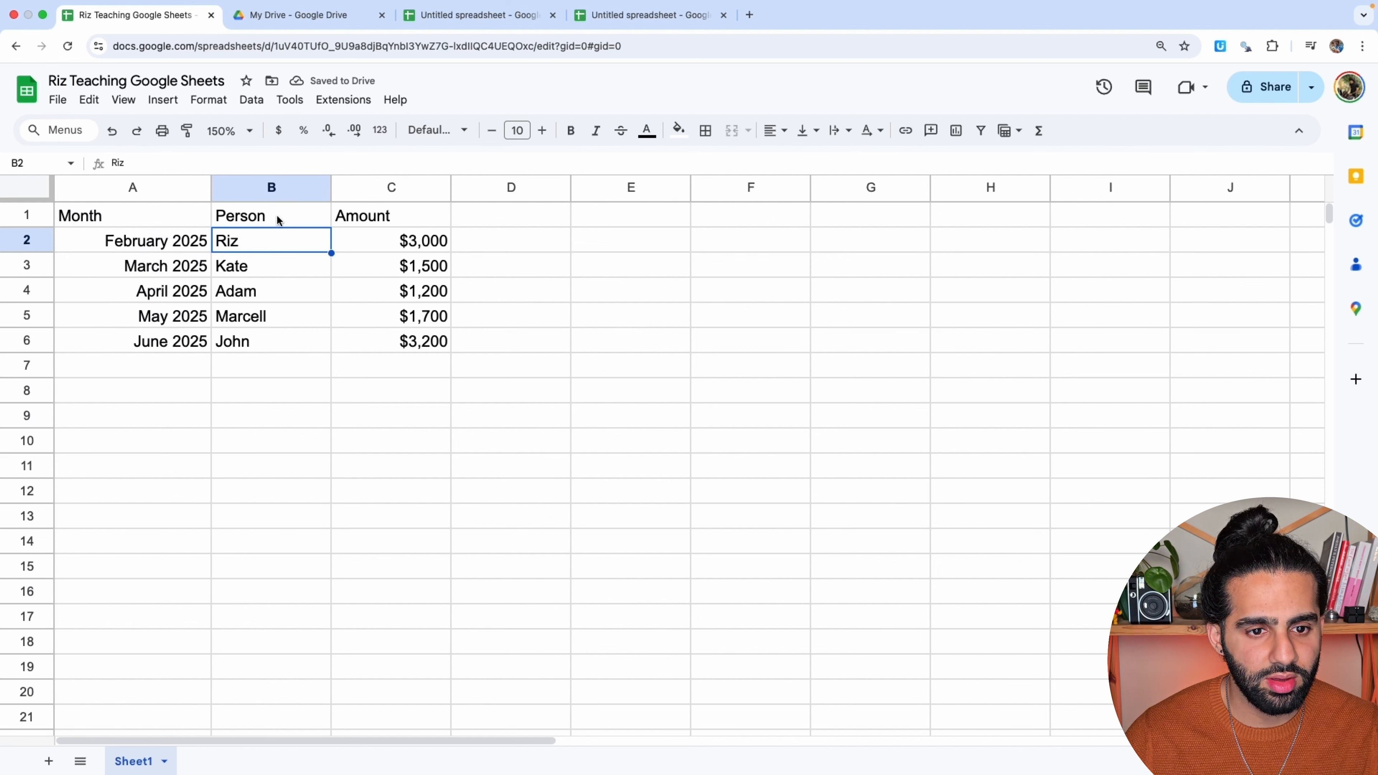
Narrow the Person column B to about three quarters of its width.
{"action": "left_click", "coordinate": [278, 193]}
{"action": "left_click_drag", "start_coordinate": [330, 187], "coordinate": [299, 188]}
{"action": "left_click", "coordinate": [365, 248]}
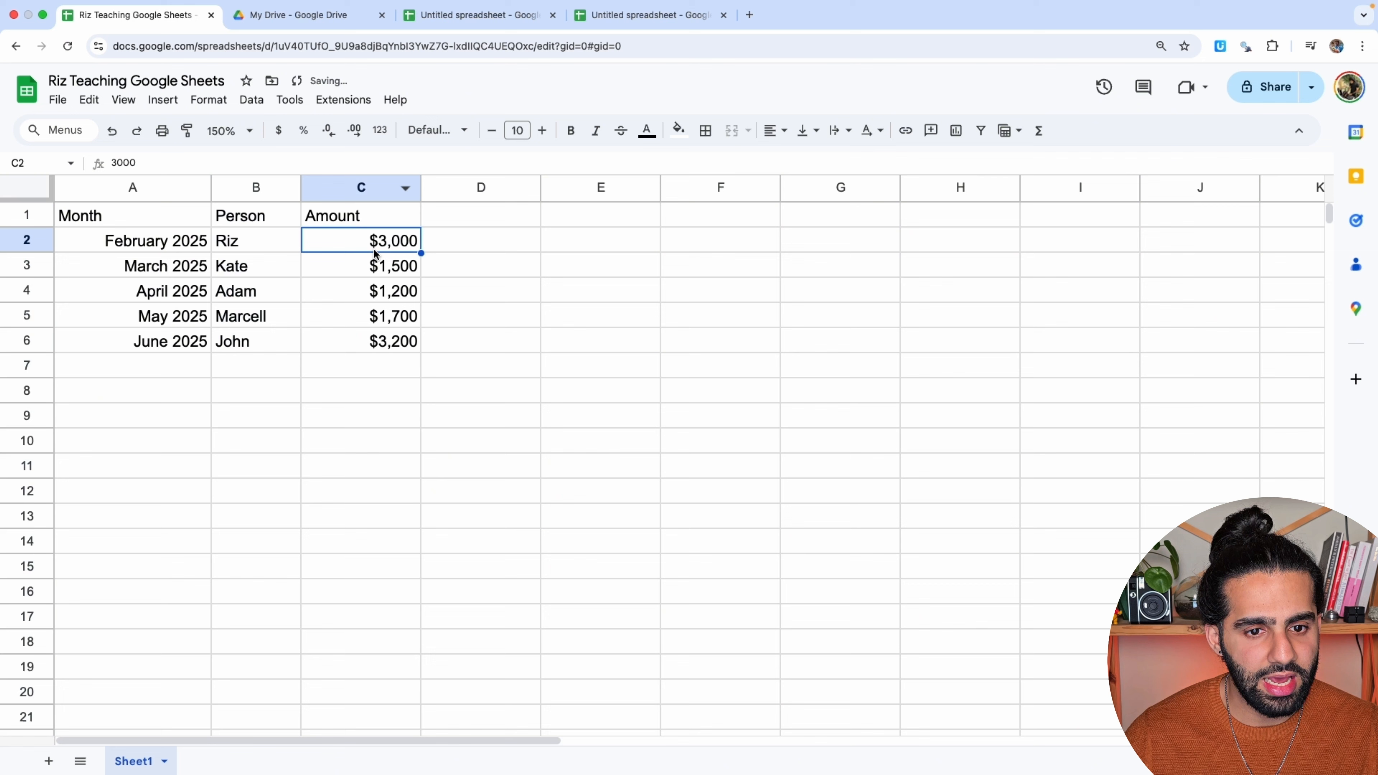
{"action": "left_click", "coordinate": [353, 190]}
{"action": "left_click", "coordinate": [352, 376]}
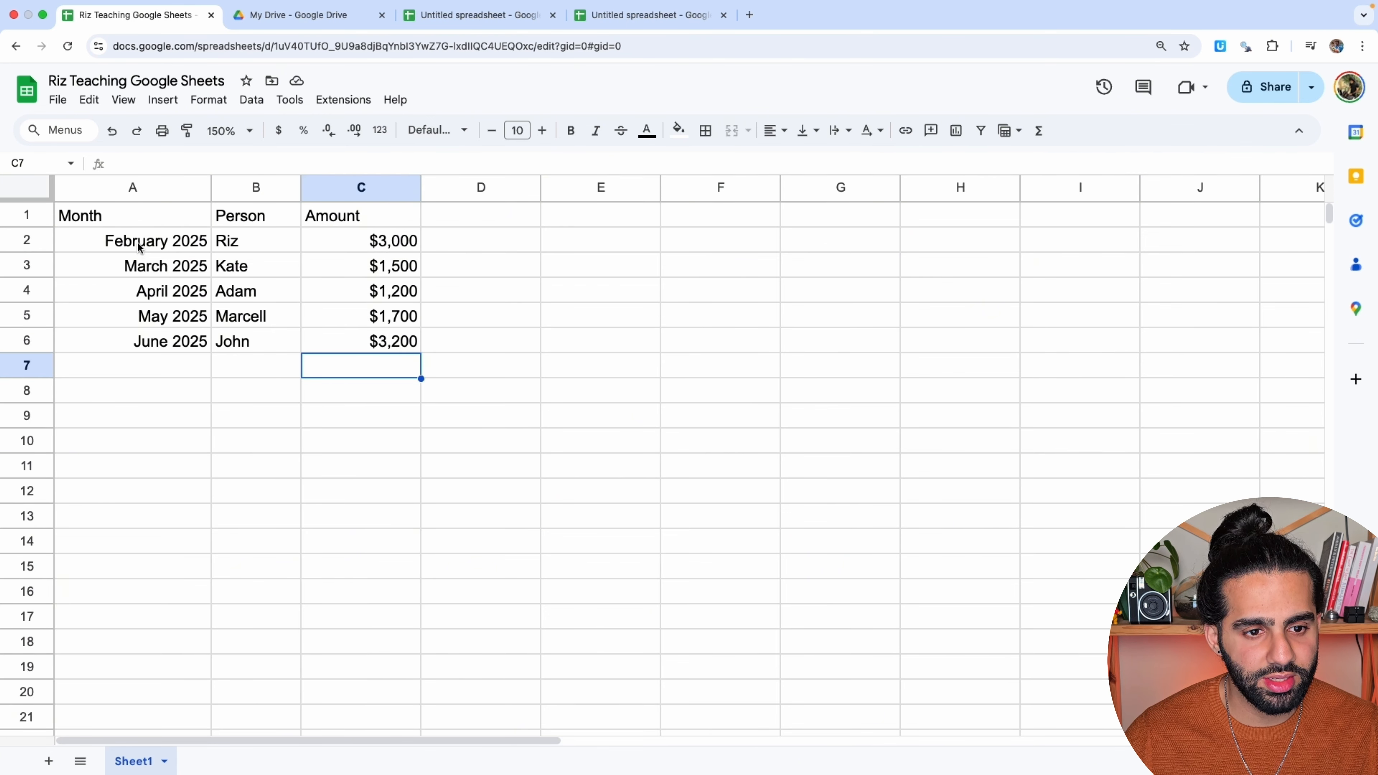
Make the header cells A1 to C1 bold and center them horizontally.
{"action": "left_click_drag", "start_coordinate": [163, 241], "coordinate": [364, 339]}
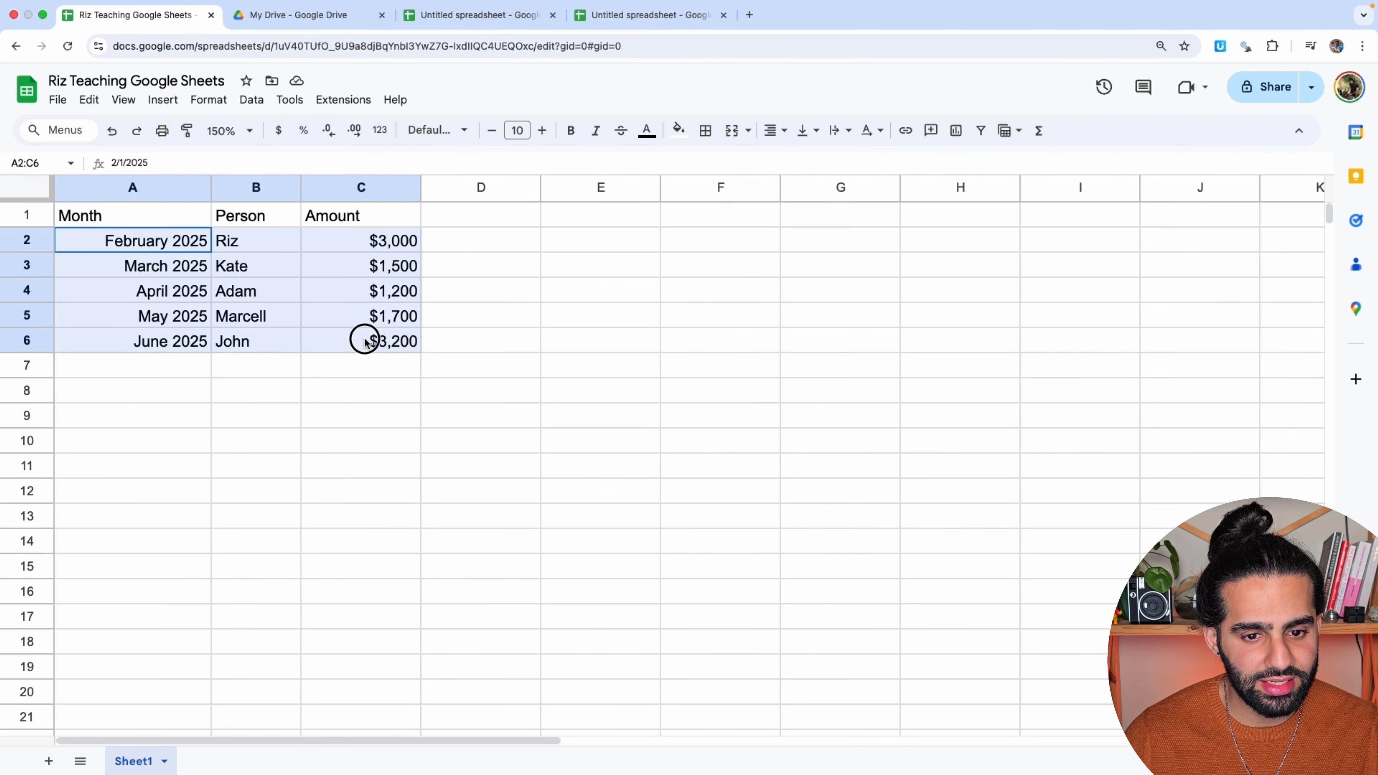
{"action": "left_click", "coordinate": [30, 213]}
{"action": "left_click", "coordinate": [111, 389]}
{"action": "left_click_drag", "start_coordinate": [116, 215], "coordinate": [320, 216]}
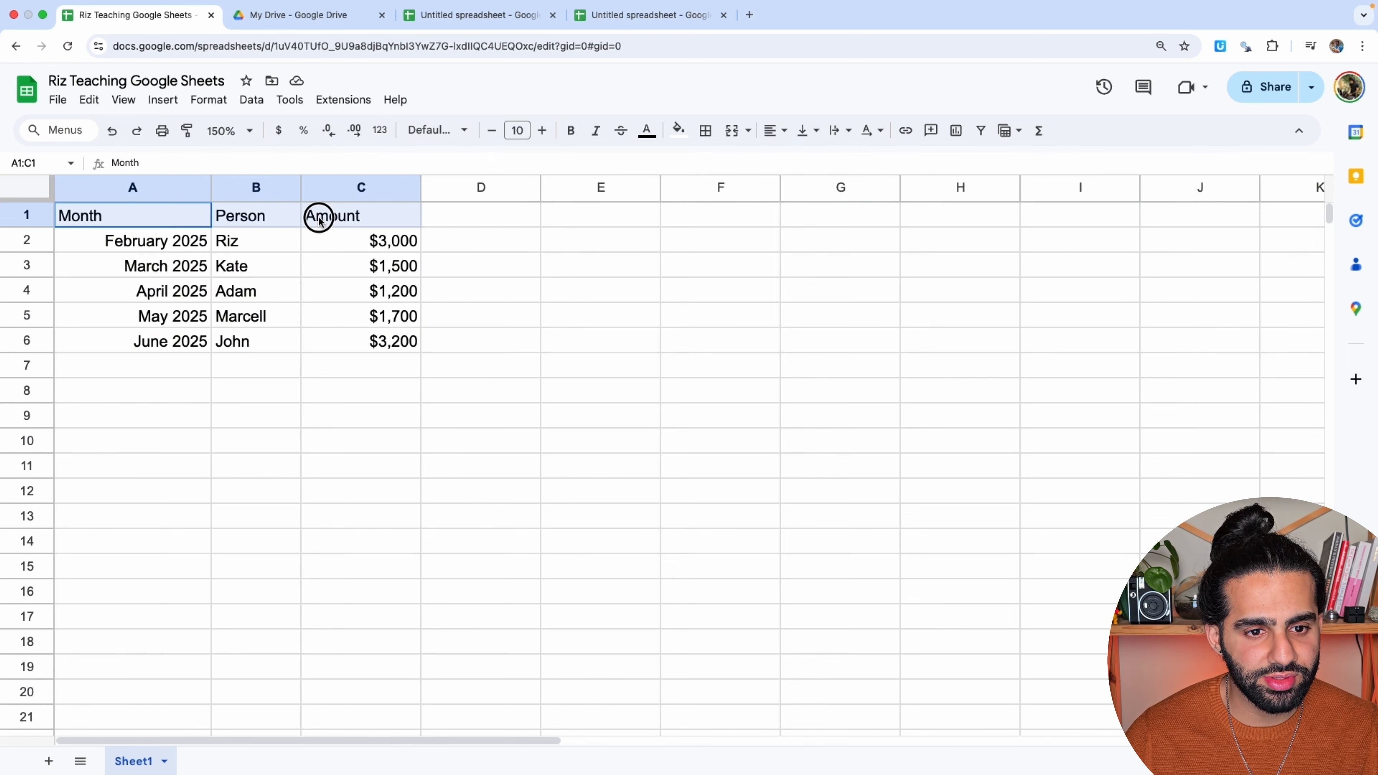
{"action": "left_click", "coordinate": [571, 132]}
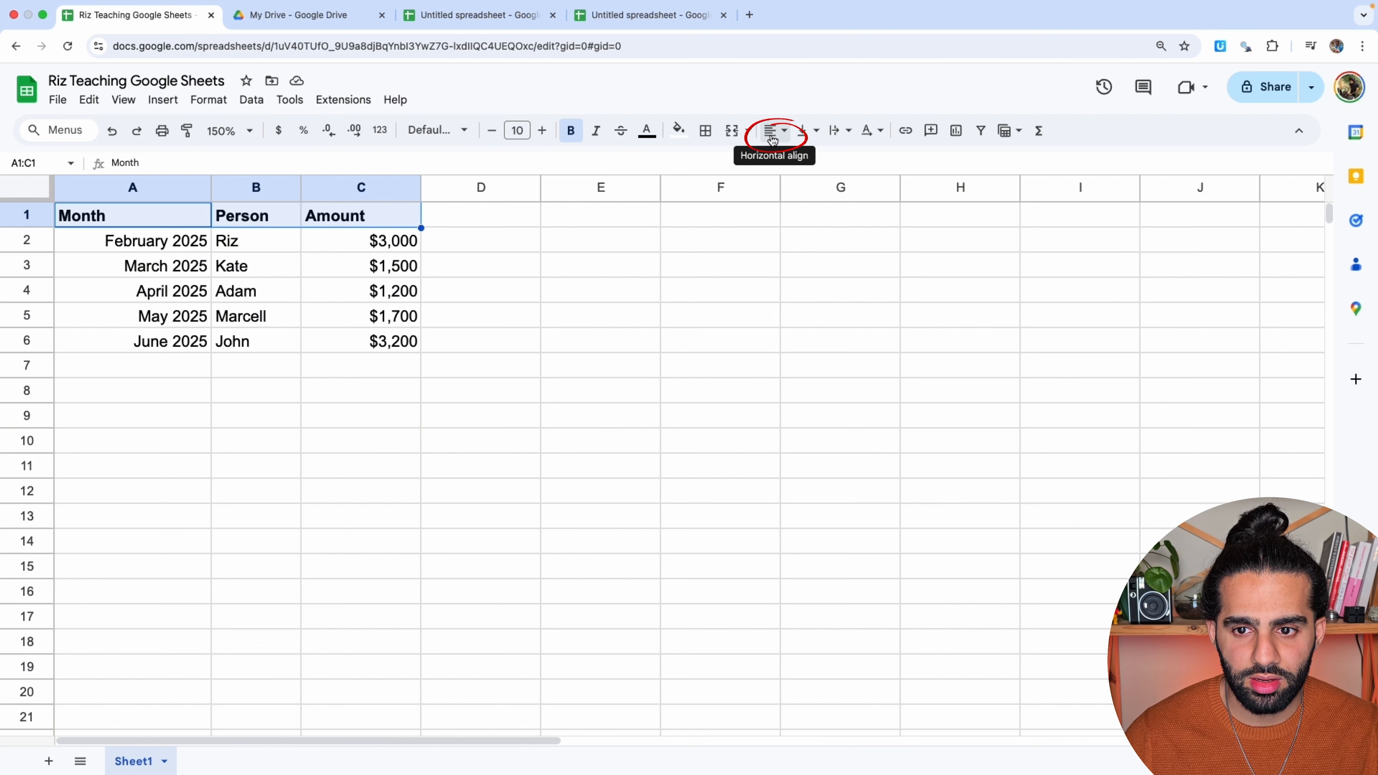
{"action": "left_click", "coordinate": [773, 136]}
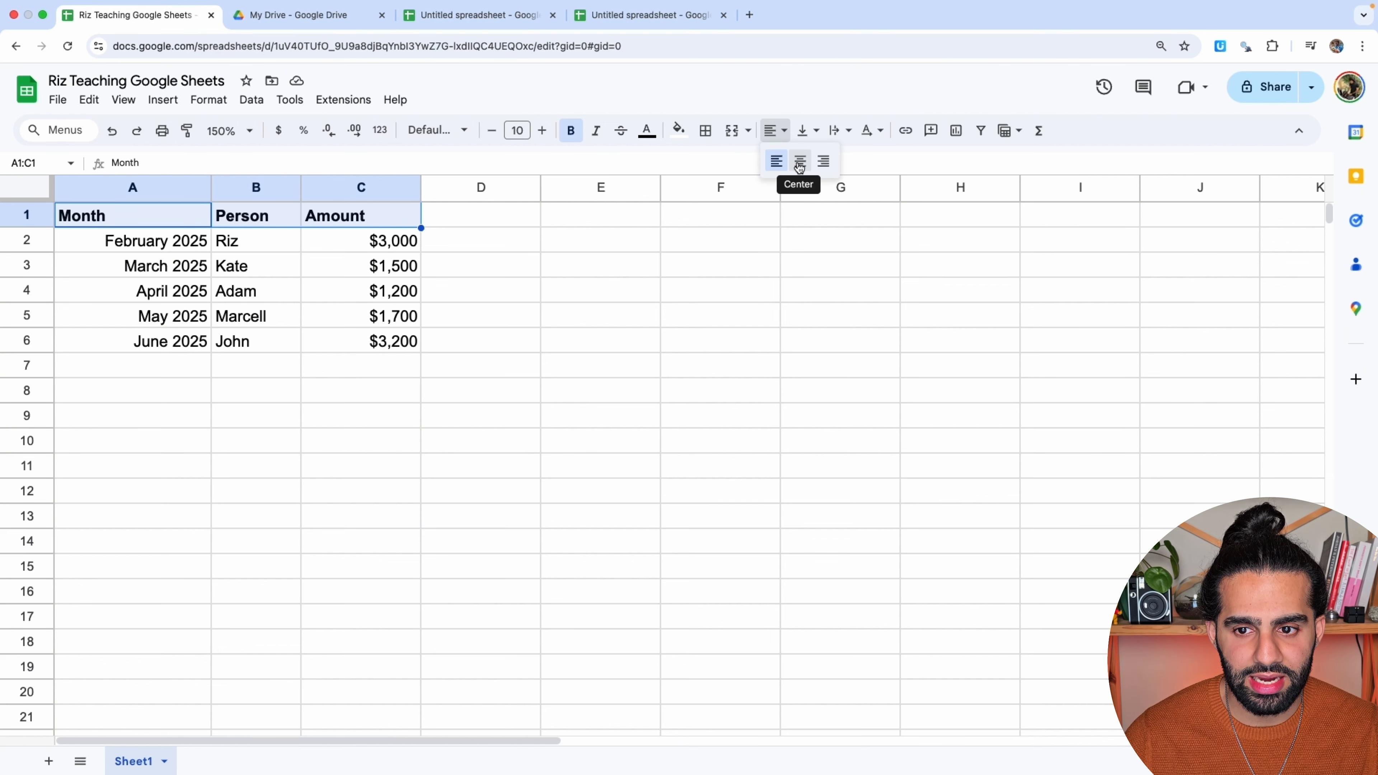
{"action": "left_click", "coordinate": [799, 162]}
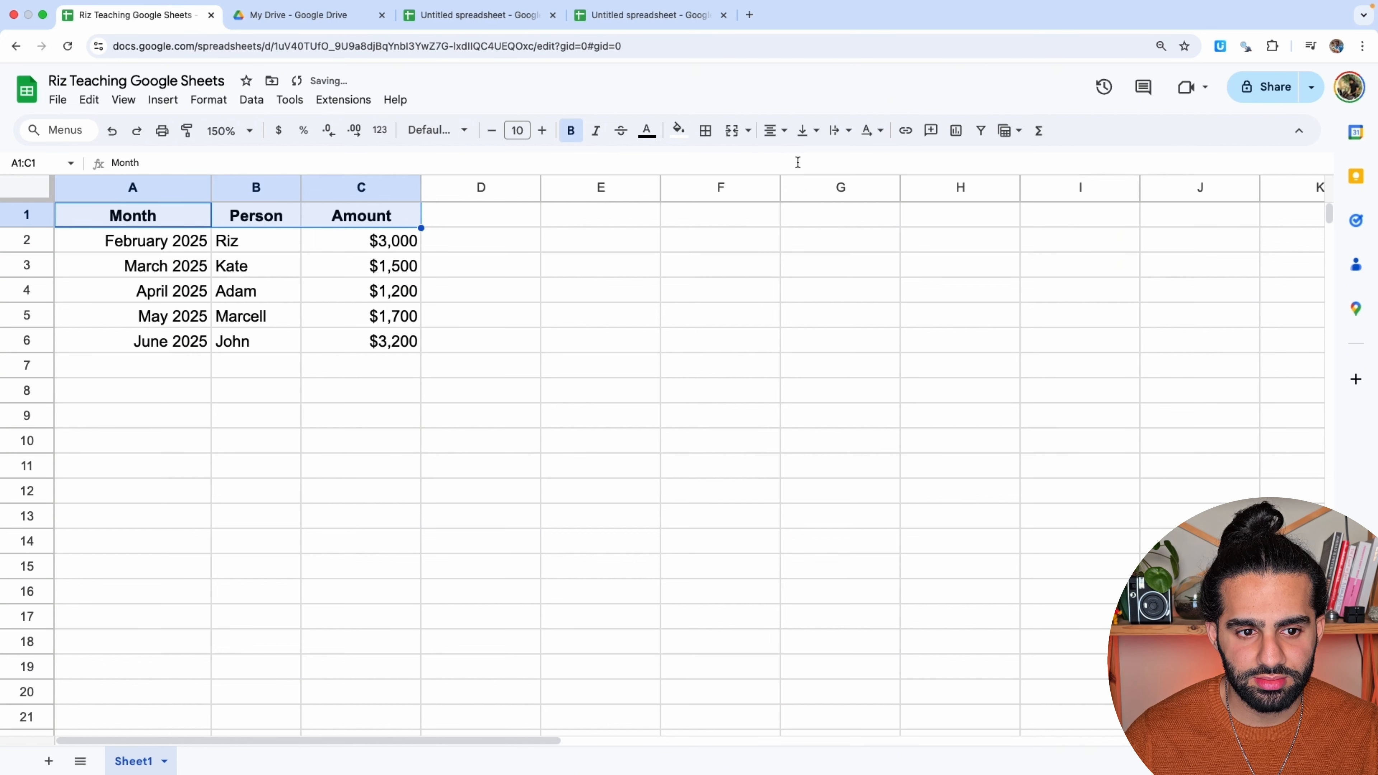
{"action": "left_click", "coordinate": [221, 420]}
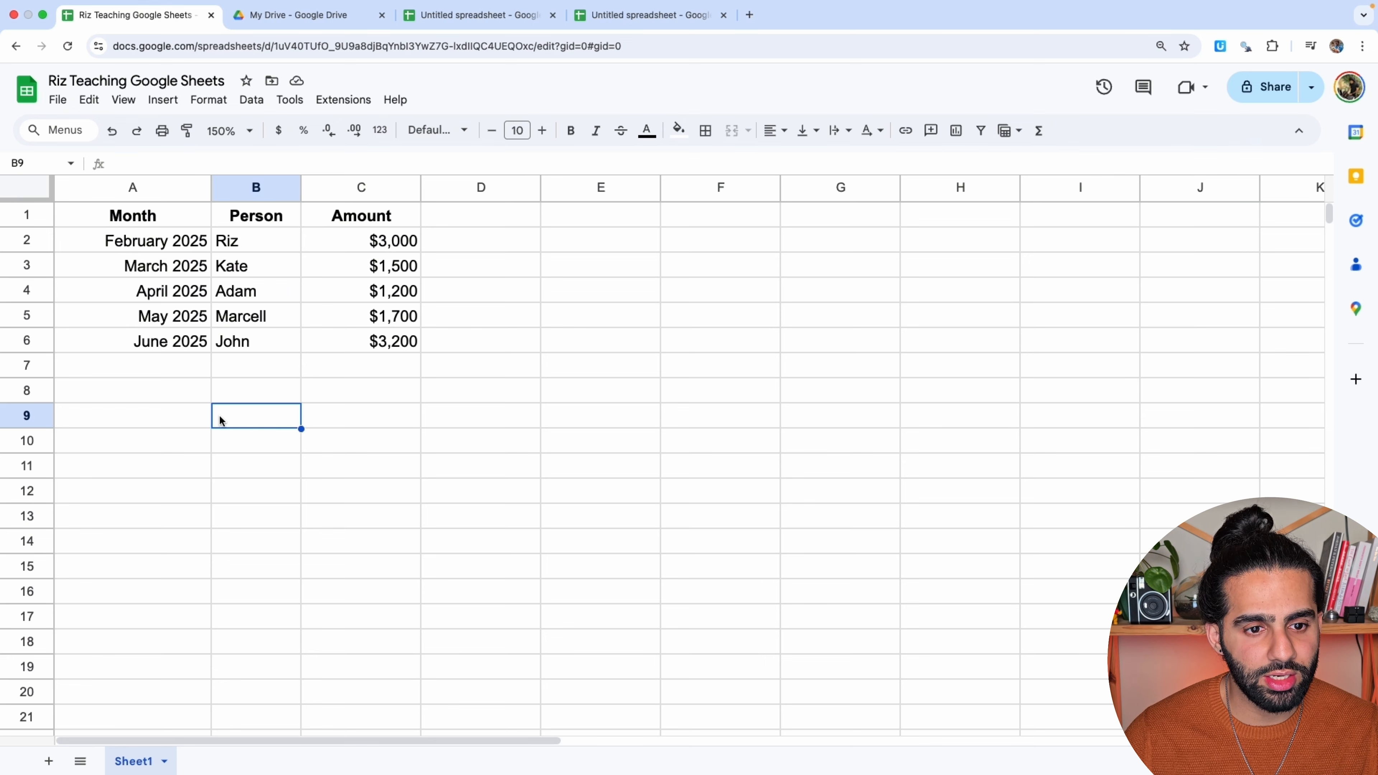
Apply outer borders around the whole table in A1 to C6.
{"action": "left_click_drag", "start_coordinate": [151, 215], "coordinate": [358, 338]}
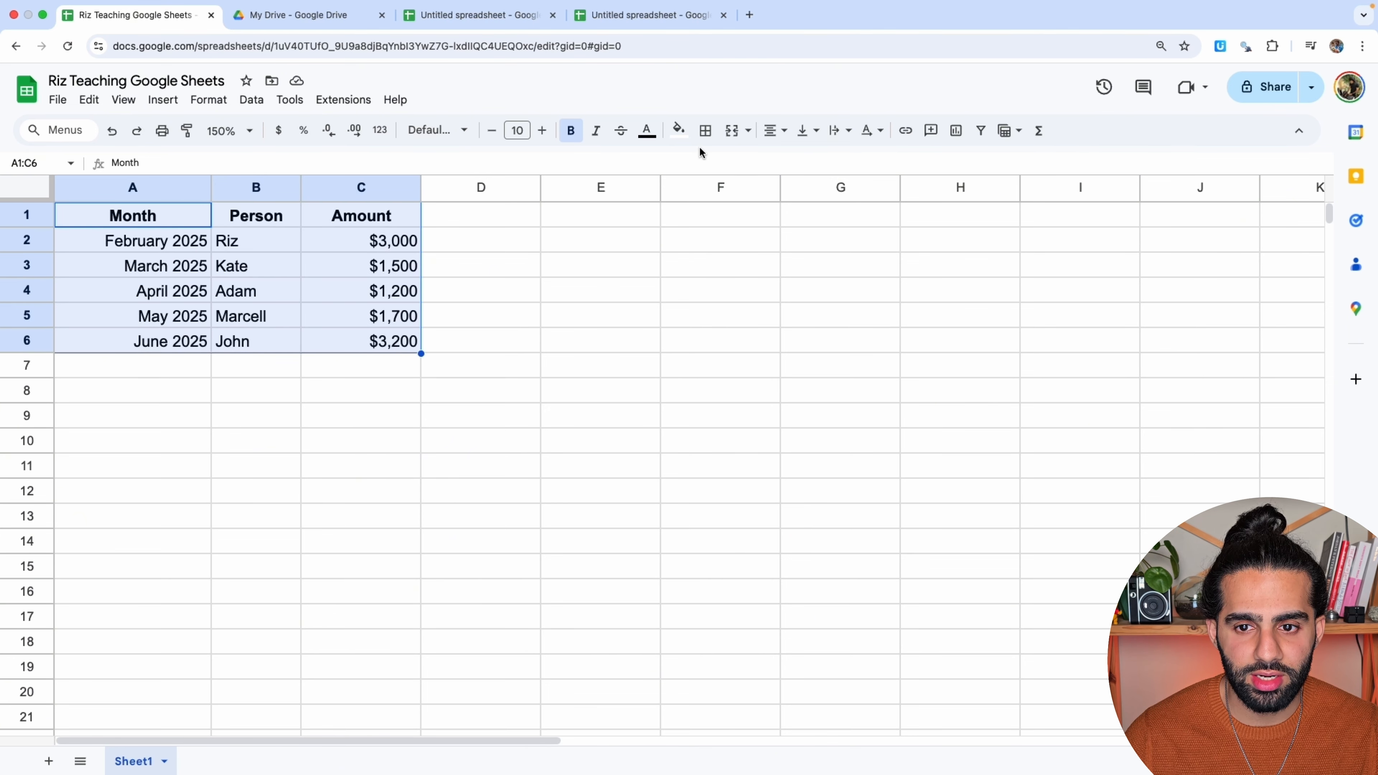
{"action": "left_click", "coordinate": [706, 131]}
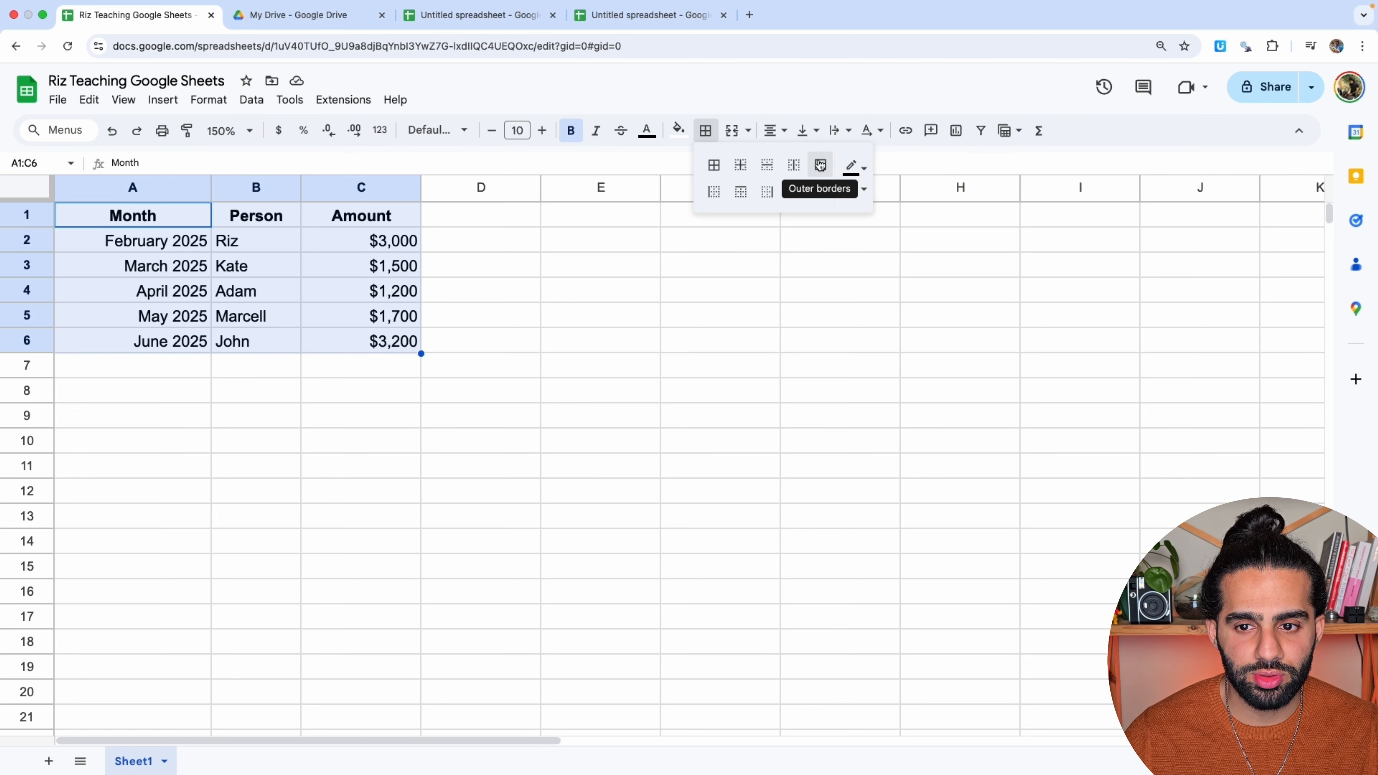
{"action": "left_click", "coordinate": [820, 166]}
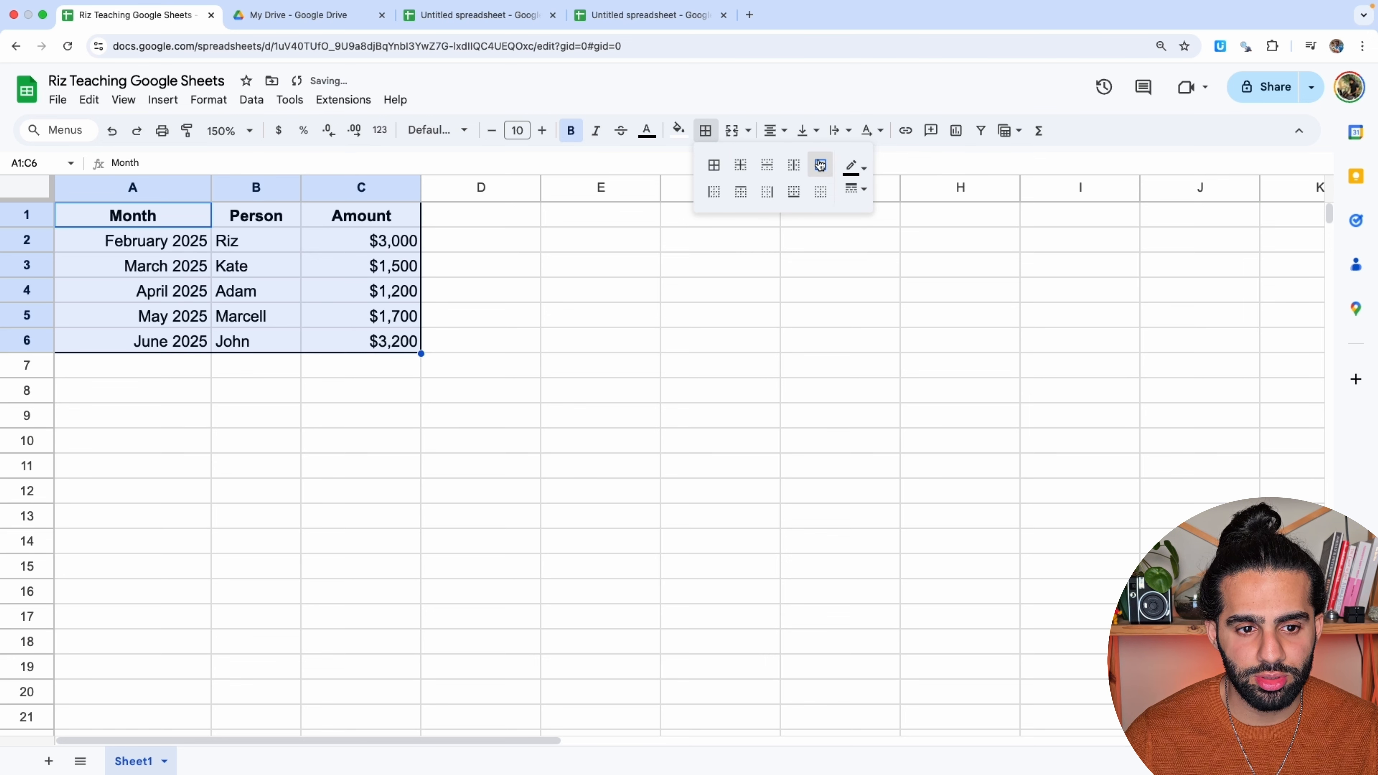
{"action": "left_click", "coordinate": [369, 416]}
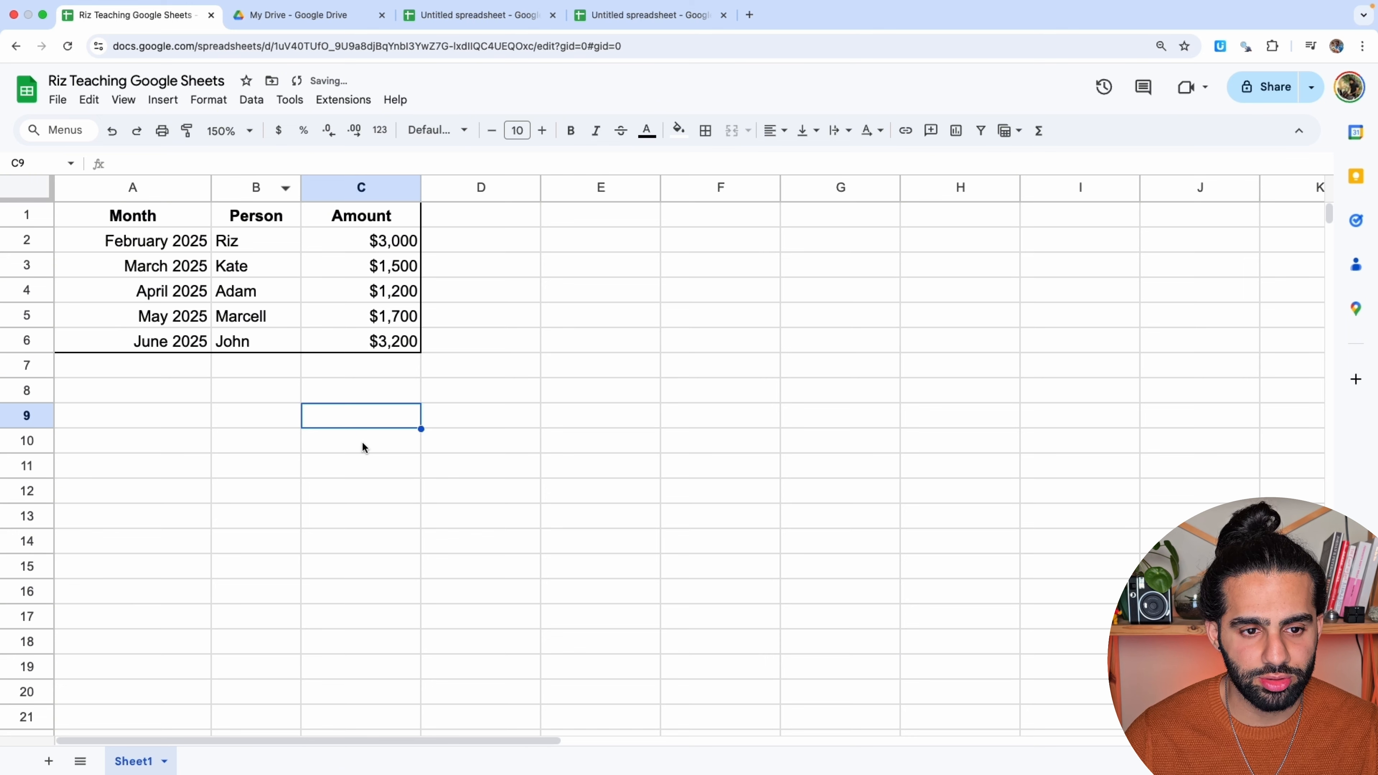
Apply borders to all cells of the table in A1 to C6, including the inner gridlines.
{"action": "left_click_drag", "start_coordinate": [133, 217], "coordinate": [372, 343]}
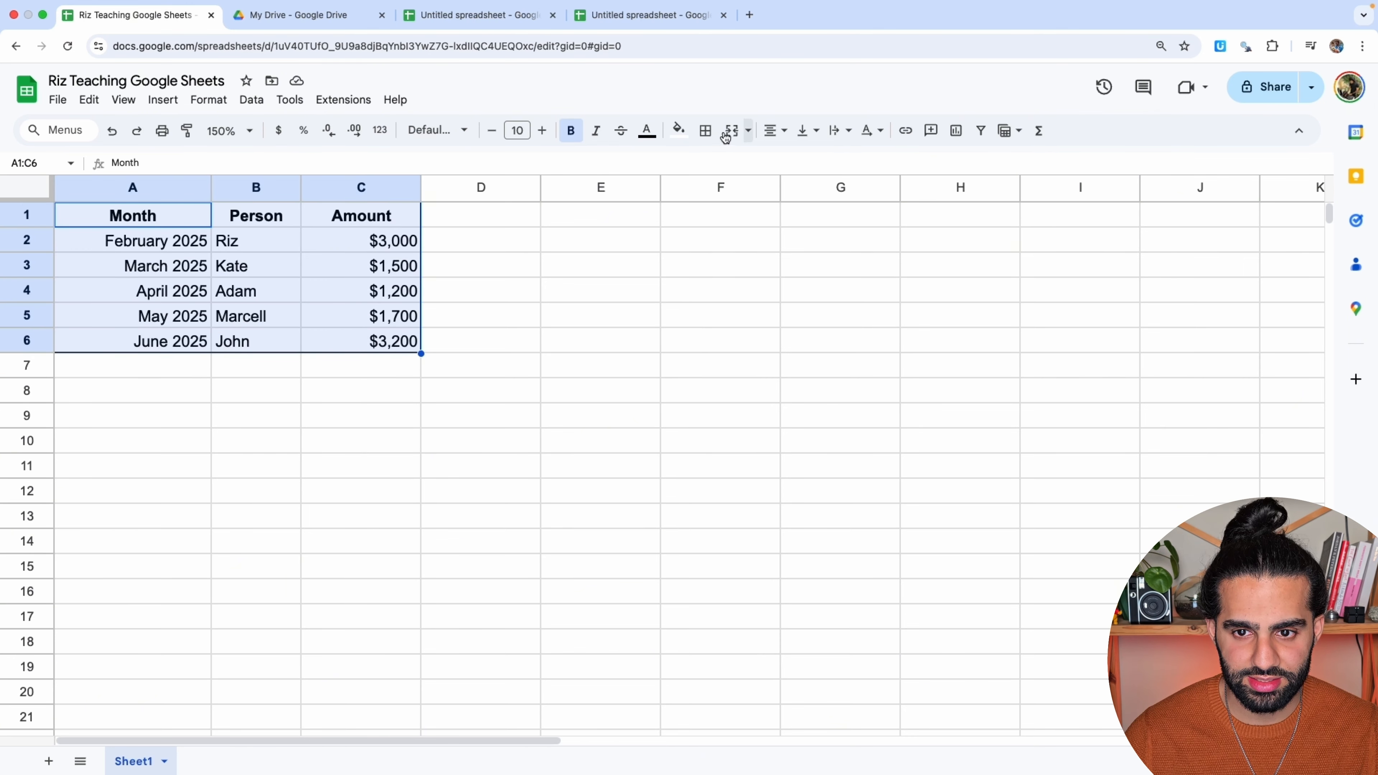
{"action": "left_click", "coordinate": [706, 132]}
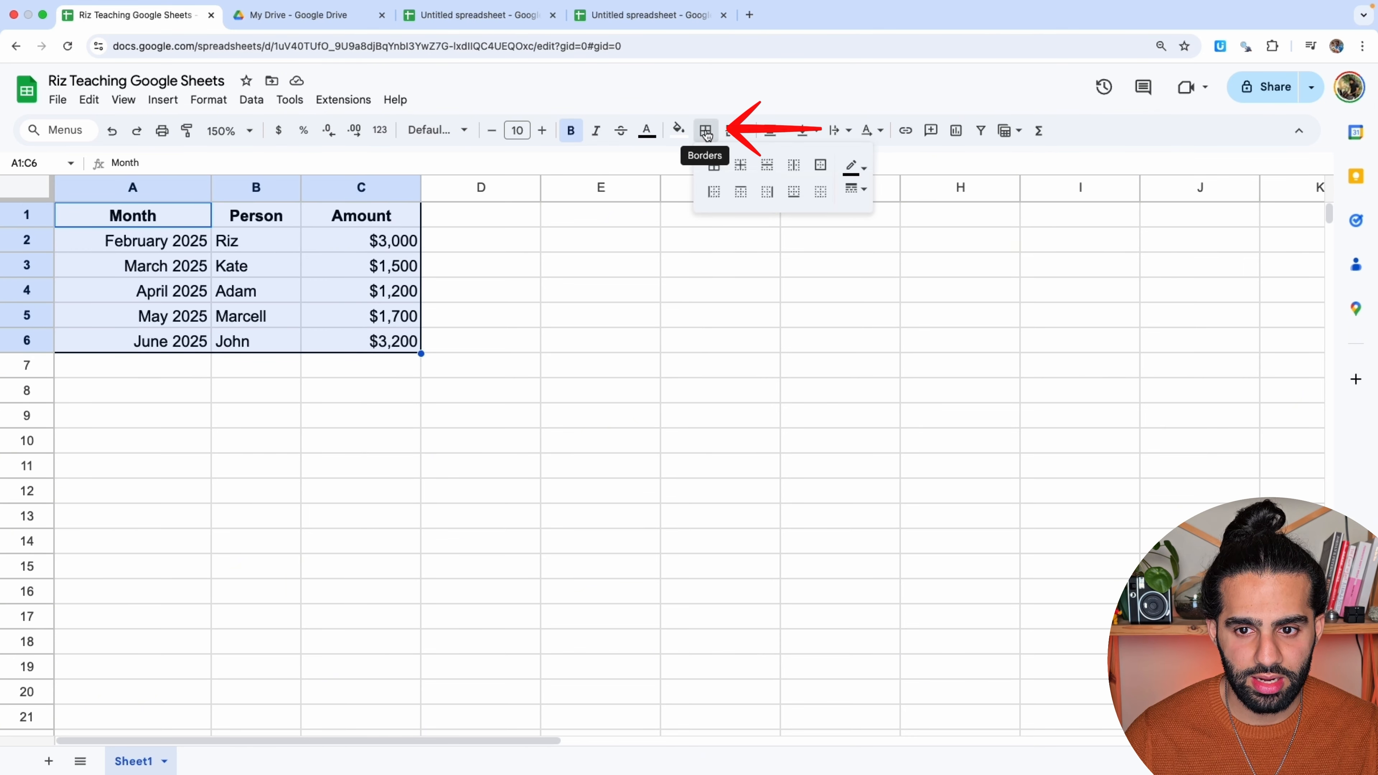
{"action": "left_click", "coordinate": [716, 171]}
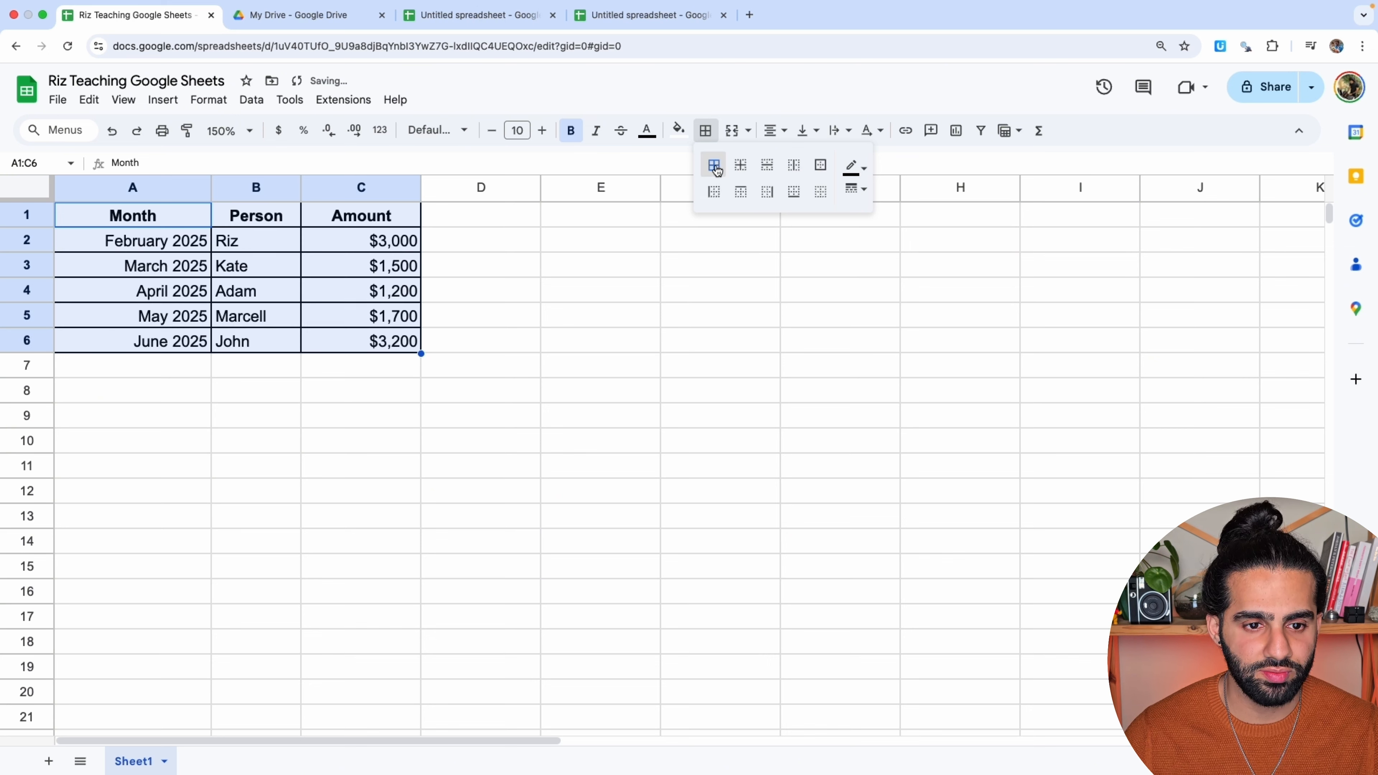
{"action": "left_click", "coordinate": [321, 366]}
{"action": "left_click_drag", "start_coordinate": [133, 217], "coordinate": [355, 342]}
{"action": "left_click", "coordinate": [357, 416]}
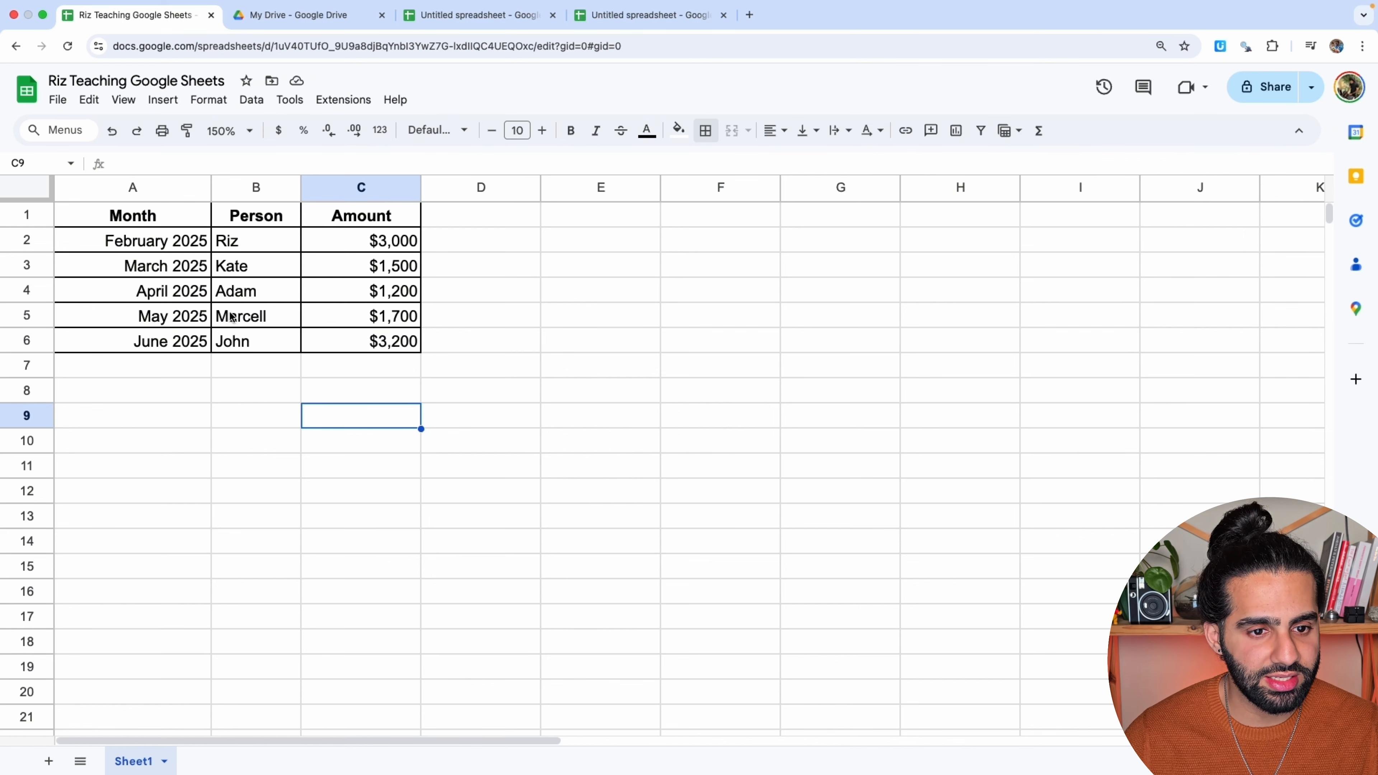
Give the table in A1 to C6 an outer border in the medium-thickness solid line style.
{"action": "left_click_drag", "start_coordinate": [141, 217], "coordinate": [391, 340]}
{"action": "left_click", "coordinate": [705, 131]}
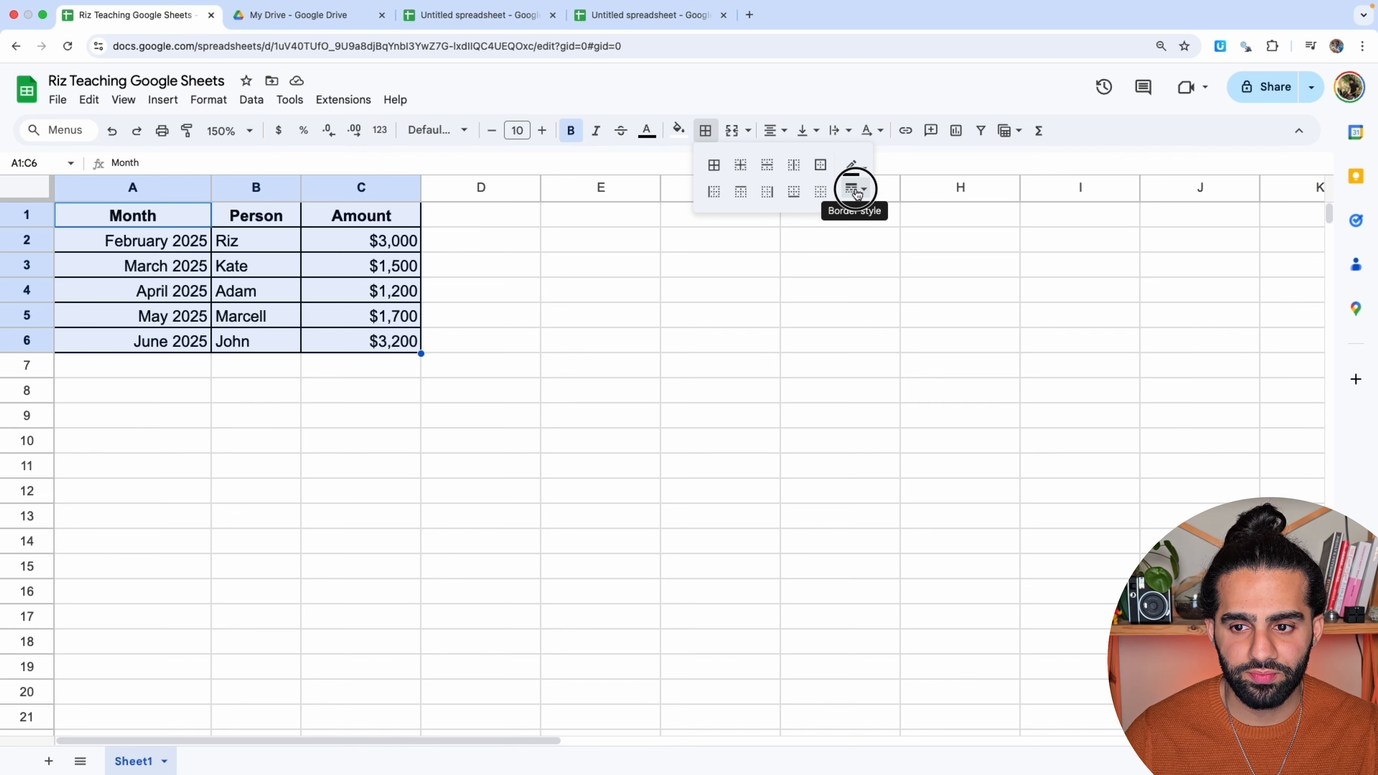
{"action": "left_click", "coordinate": [856, 188]}
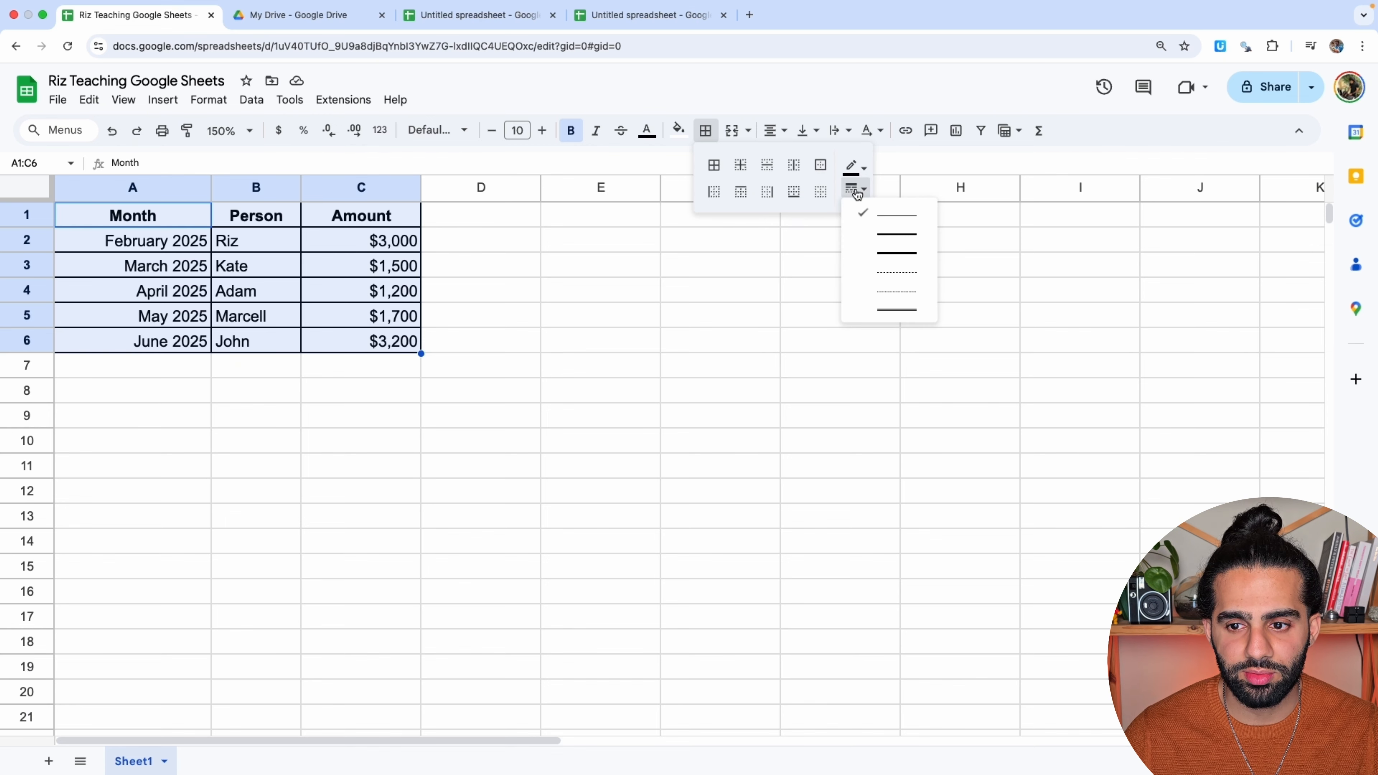
{"action": "left_click", "coordinate": [869, 233]}
{"action": "left_click", "coordinate": [826, 171]}
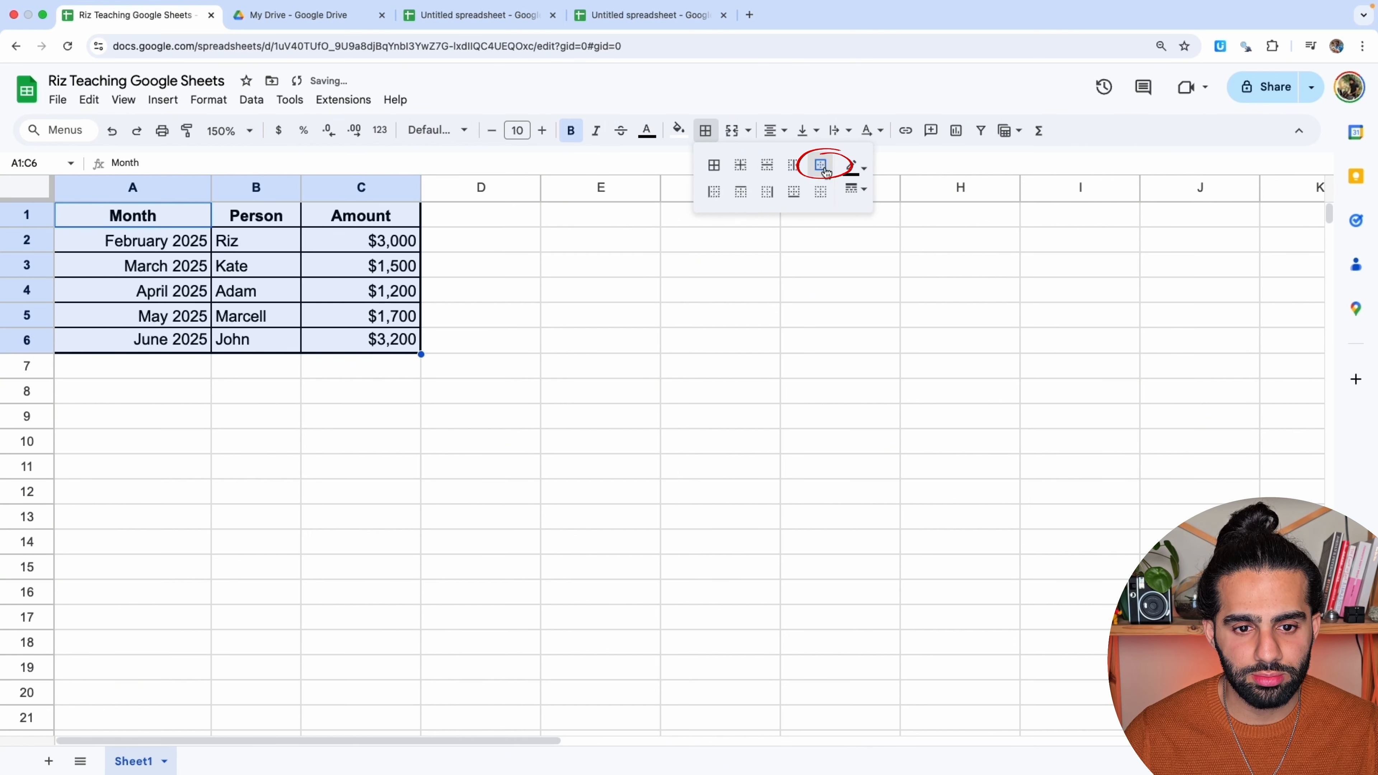
{"action": "left_click", "coordinate": [493, 332]}
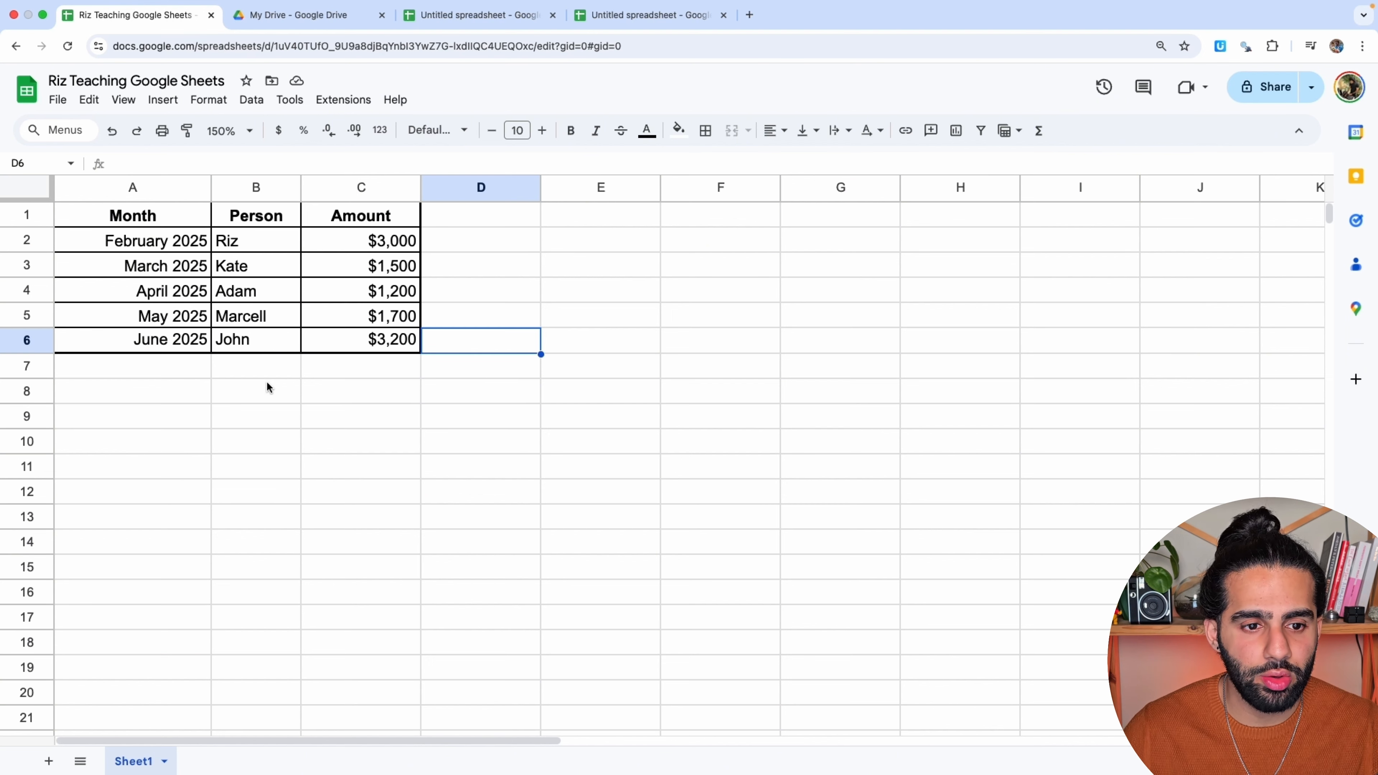
Apply alternating colors to A1 to C6 using the default cyan style with a header.
{"action": "left_click_drag", "start_coordinate": [168, 242], "coordinate": [156, 341]}
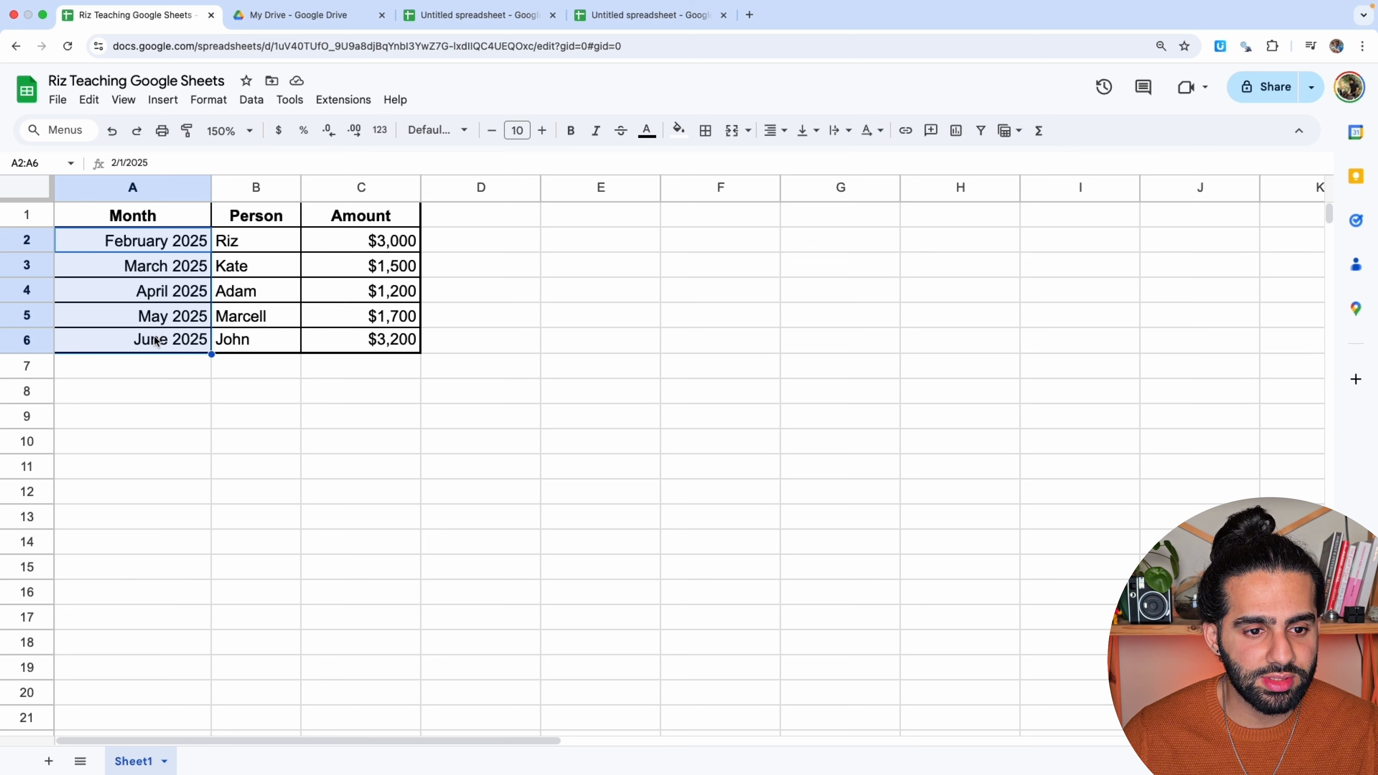
{"action": "left_click", "coordinate": [137, 221]}
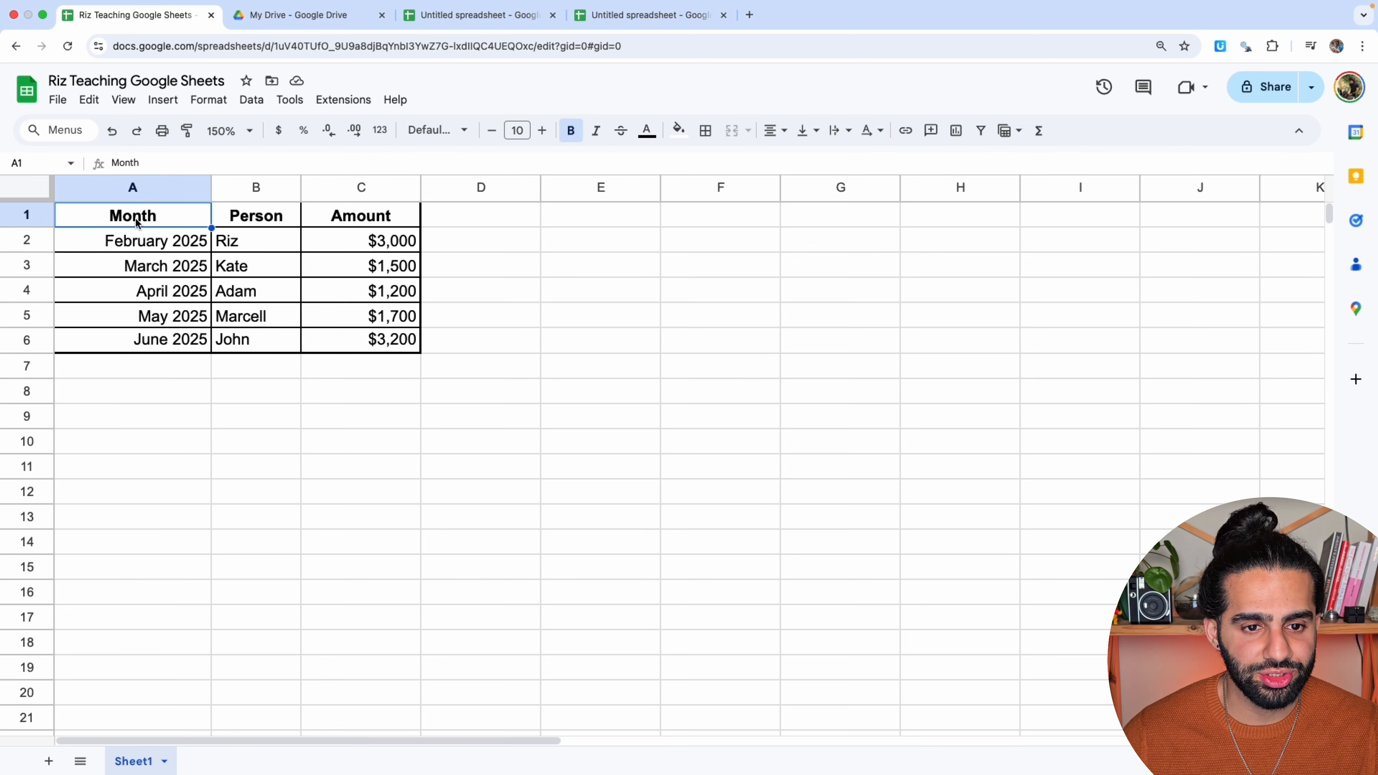
{"action": "left_click_drag", "start_coordinate": [137, 222], "coordinate": [369, 340]}
{"action": "left_click", "coordinate": [218, 102]}
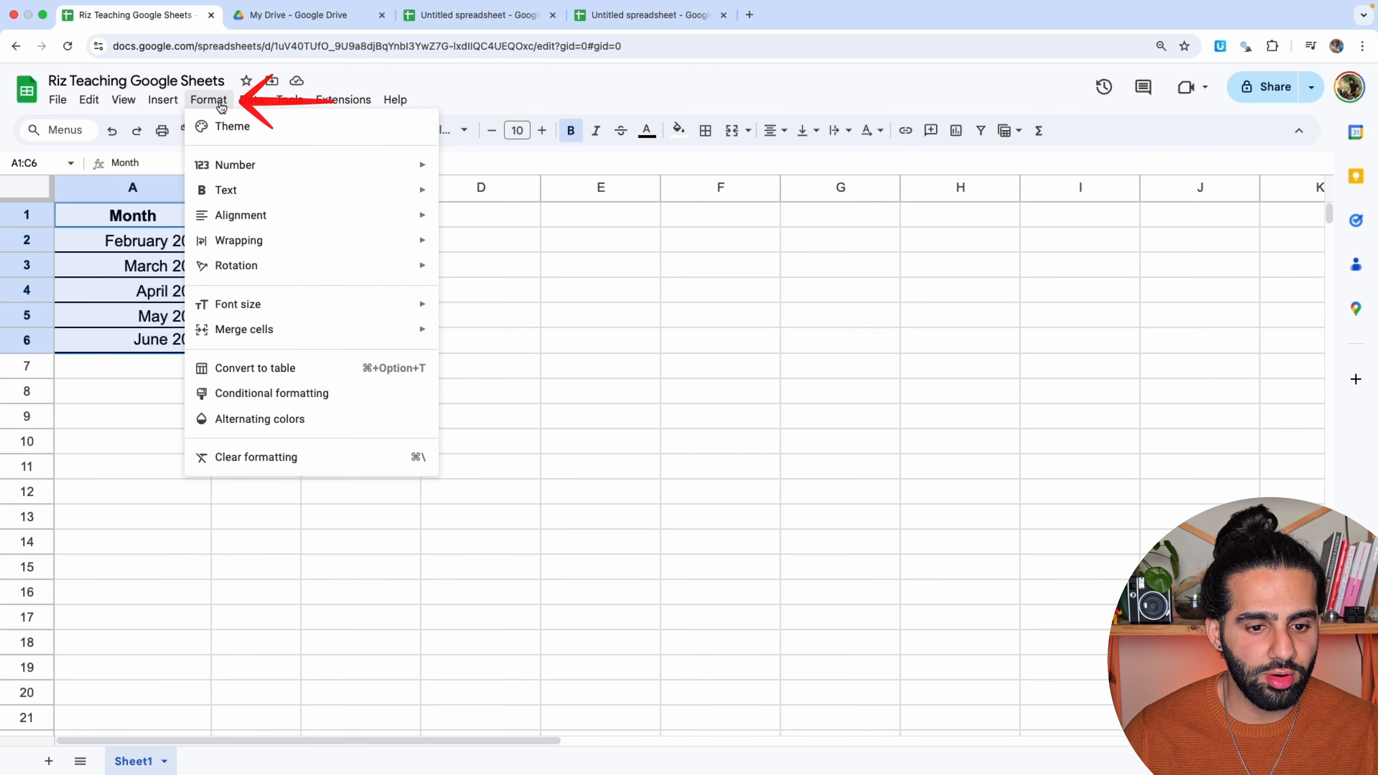
{"action": "left_click", "coordinate": [260, 419]}
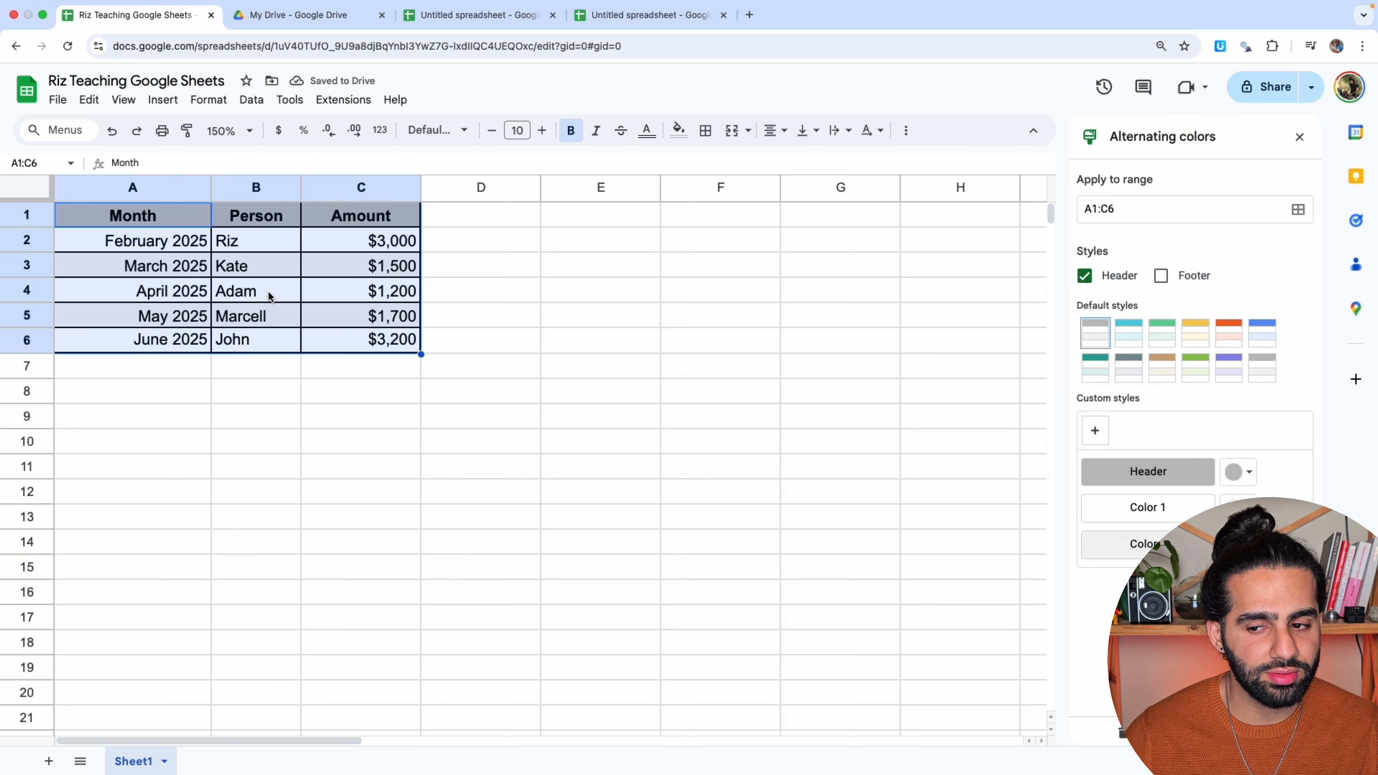
{"action": "left_click", "coordinate": [1127, 345]}
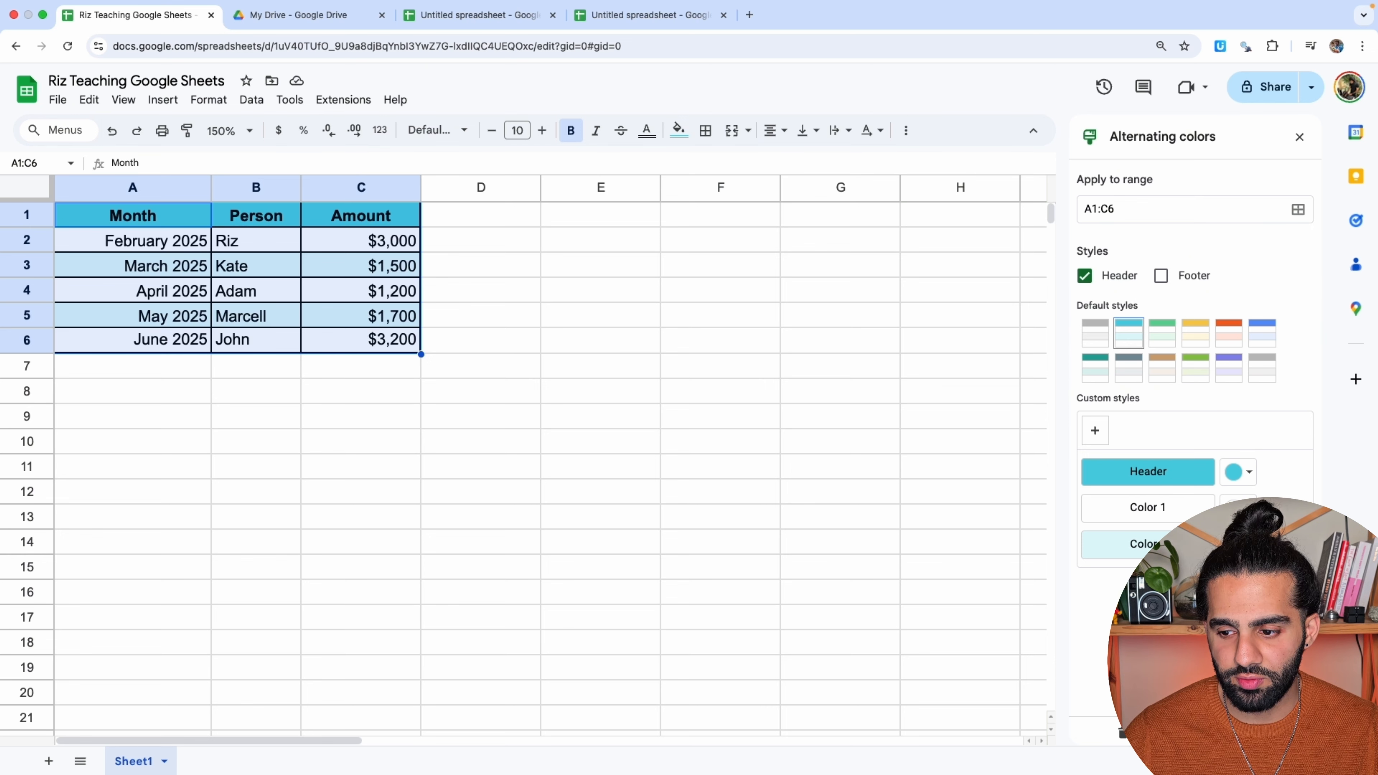
{"action": "left_click", "coordinate": [1299, 137]}
{"action": "left_click", "coordinate": [425, 443]}
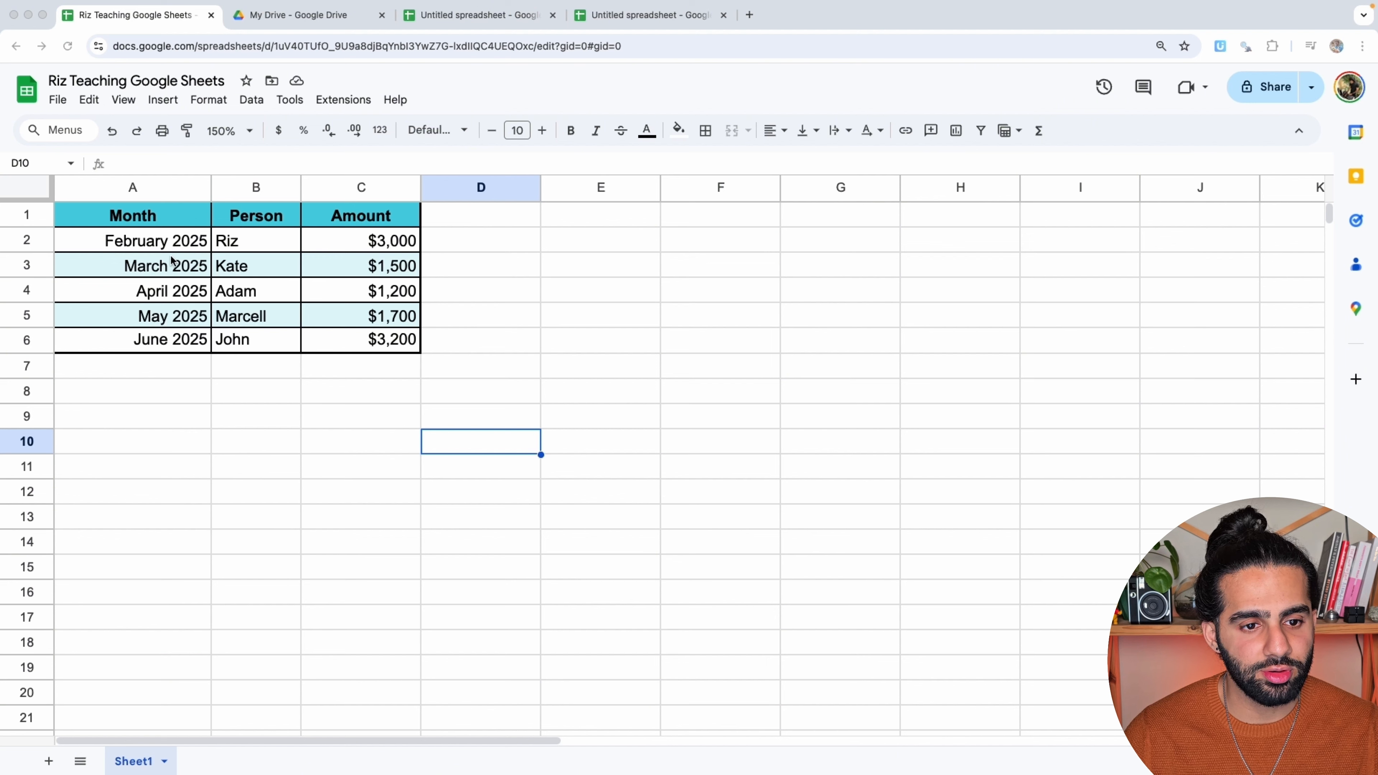
Show the sum of the amounts in C2 to C6 through the quick calculation summary.
{"action": "left_click", "coordinate": [163, 244]}
{"action": "left_click", "coordinate": [163, 341]}
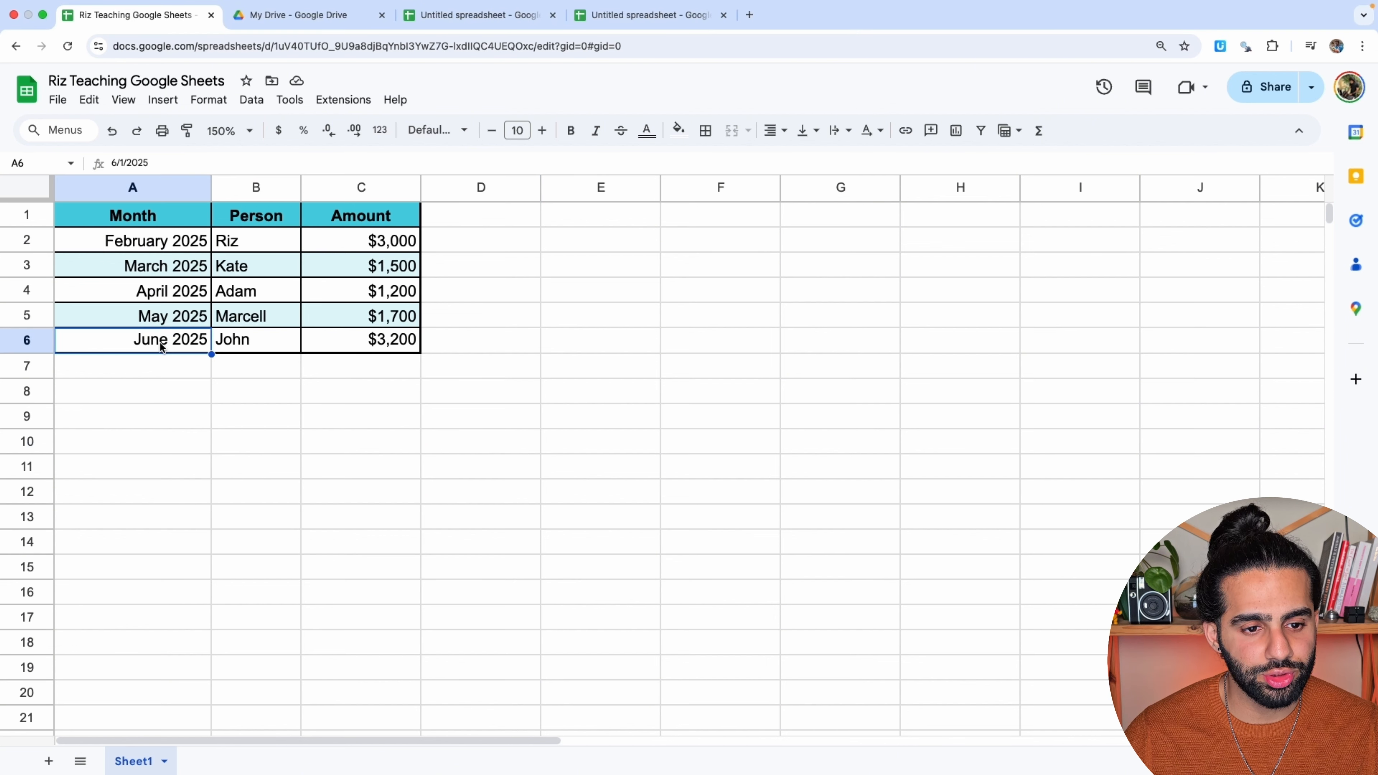
{"action": "left_click_drag", "start_coordinate": [366, 241], "coordinate": [353, 342]}
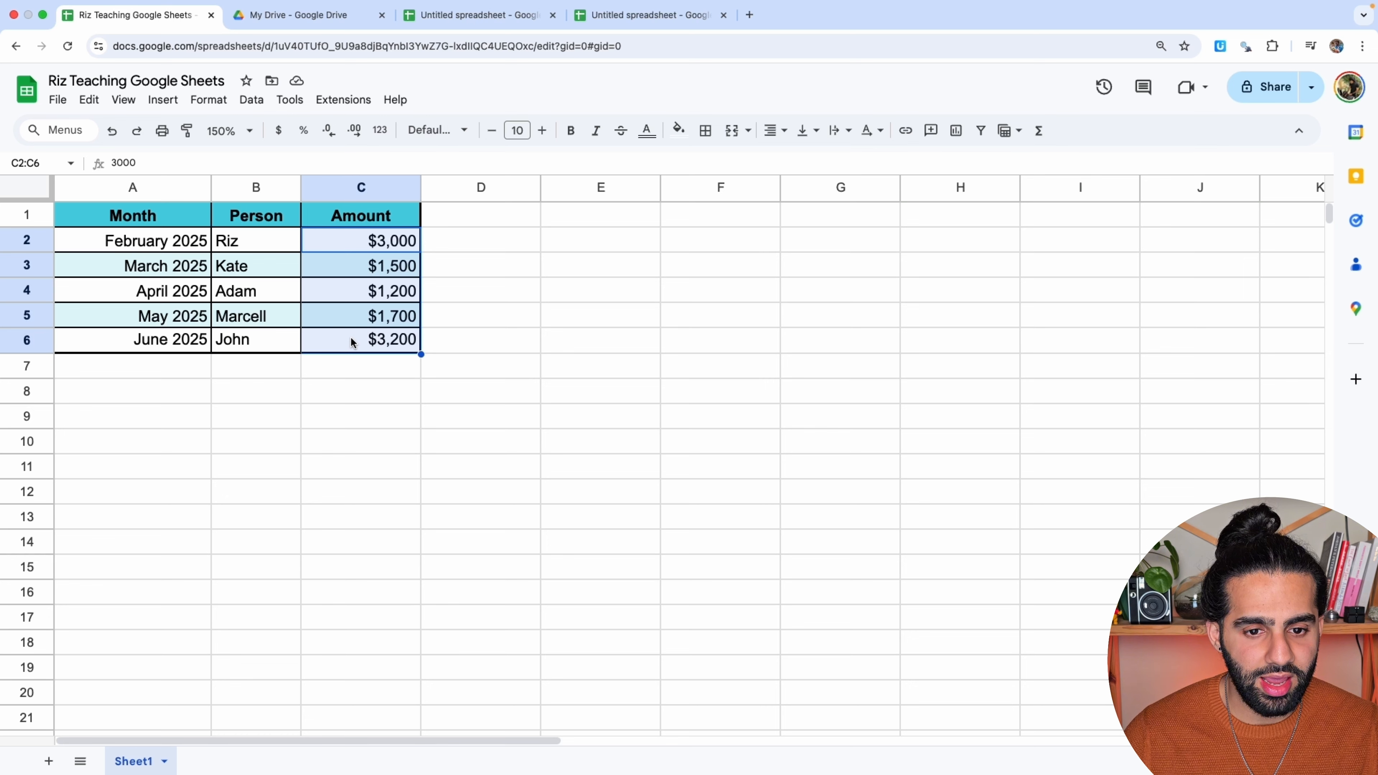
{"action": "left_click", "coordinate": [348, 339]}
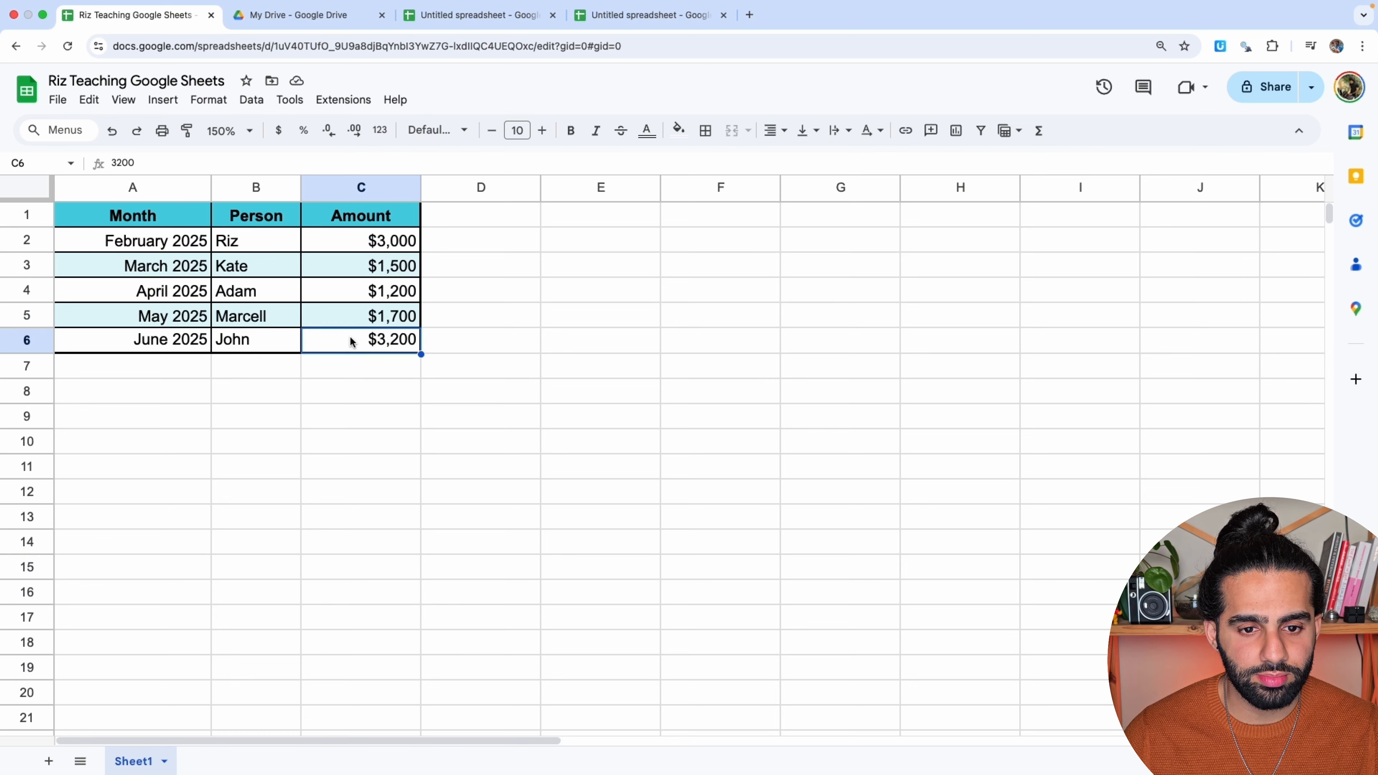
{"action": "left_click_drag", "start_coordinate": [382, 240], "coordinate": [376, 341]}
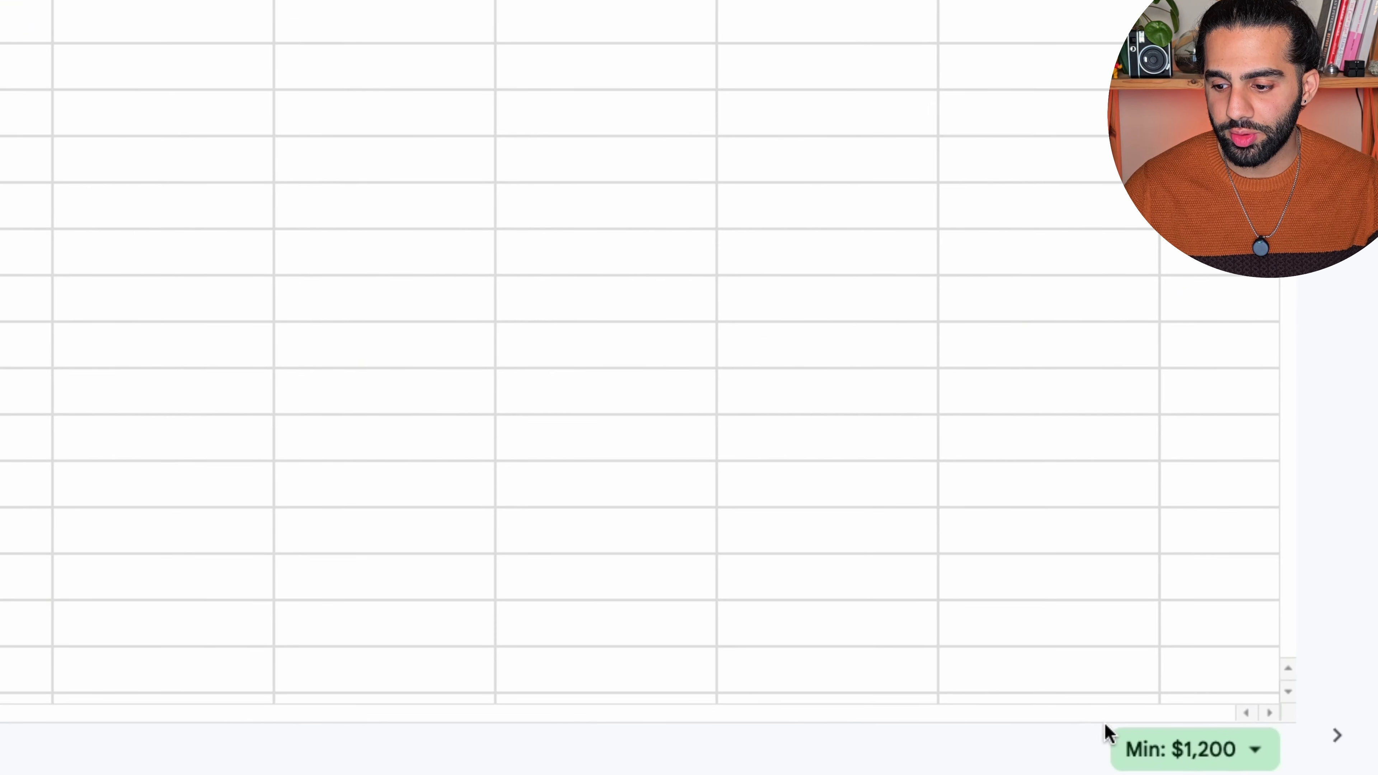
{"action": "left_click", "coordinate": [1196, 765]}
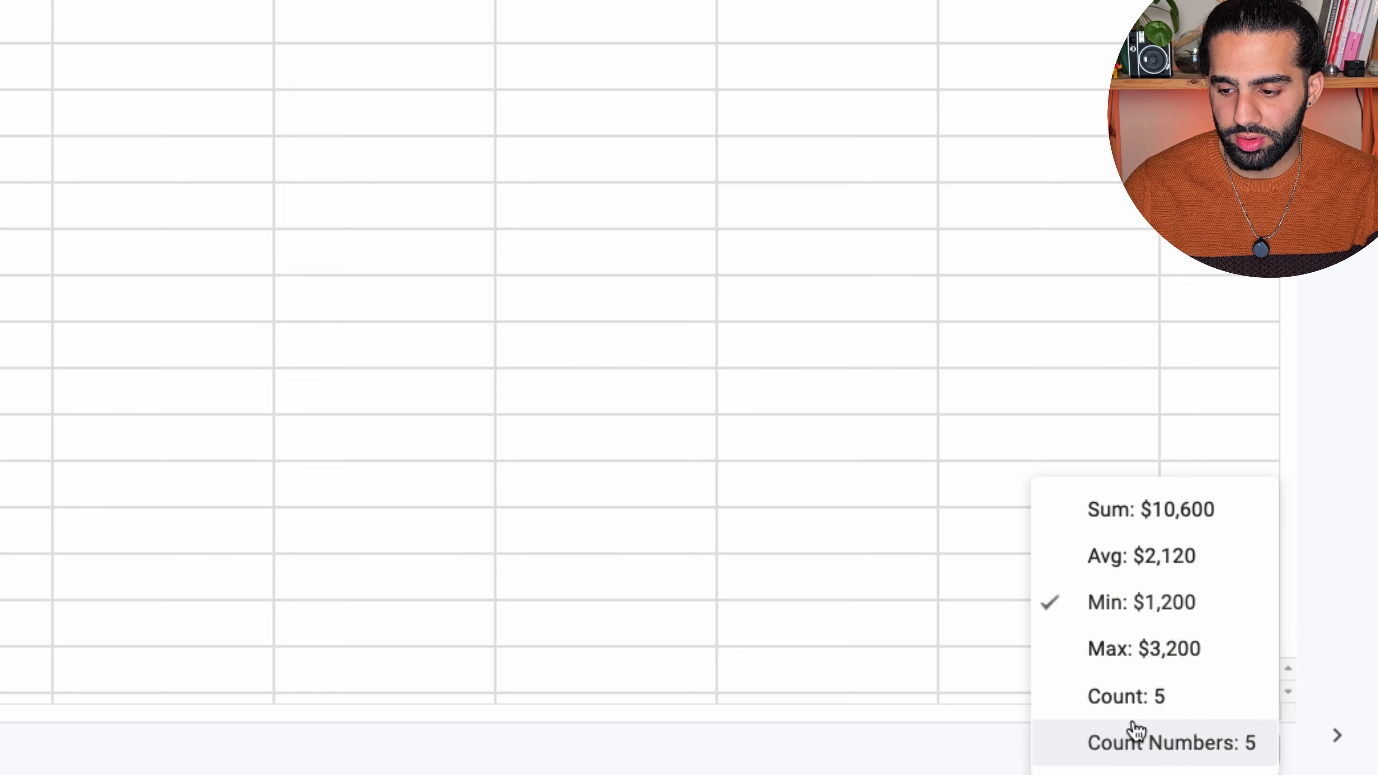
{"action": "left_click", "coordinate": [1165, 522]}
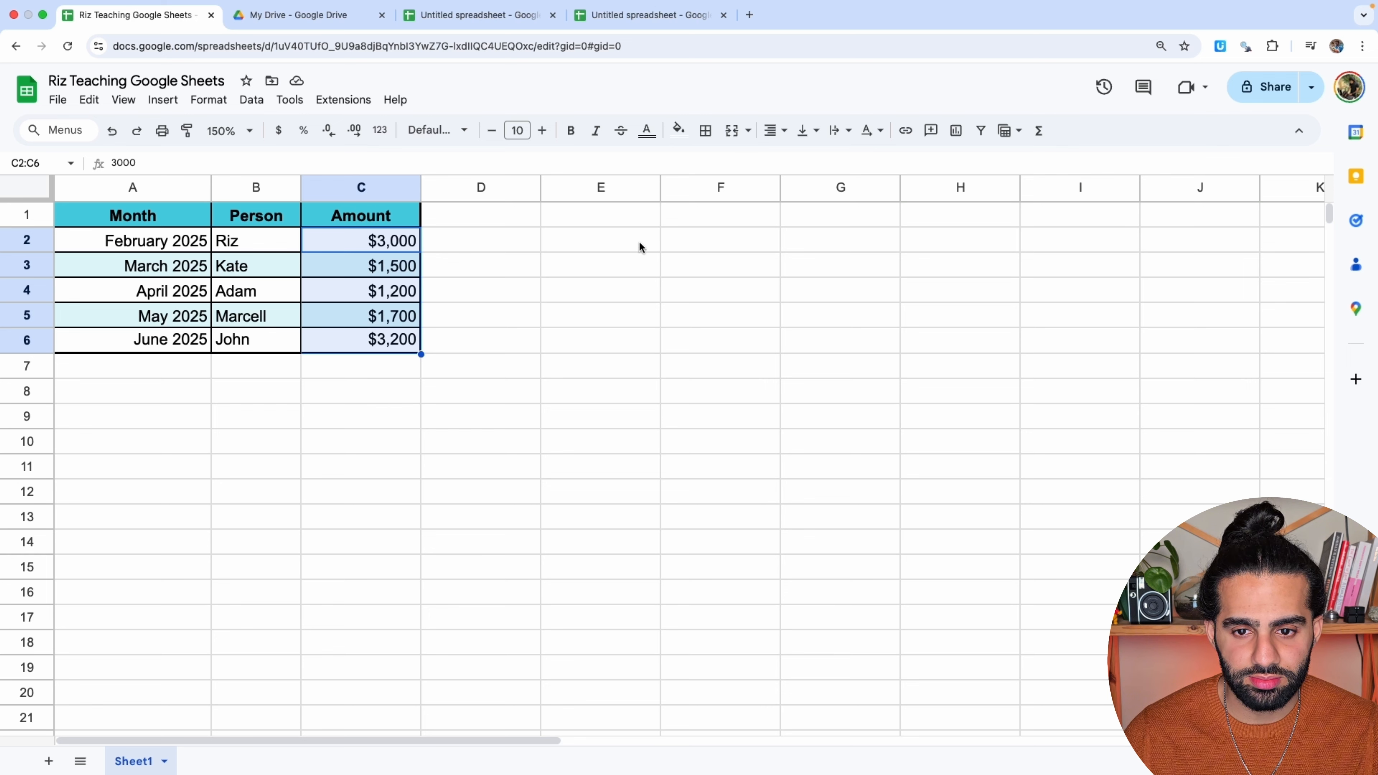
Enter the label "Total Sales?" in cell E7 and "Sales in Q2" in cell E8.
{"action": "left_click", "coordinate": [590, 364]}
{"action": "type", "text": "Total"}
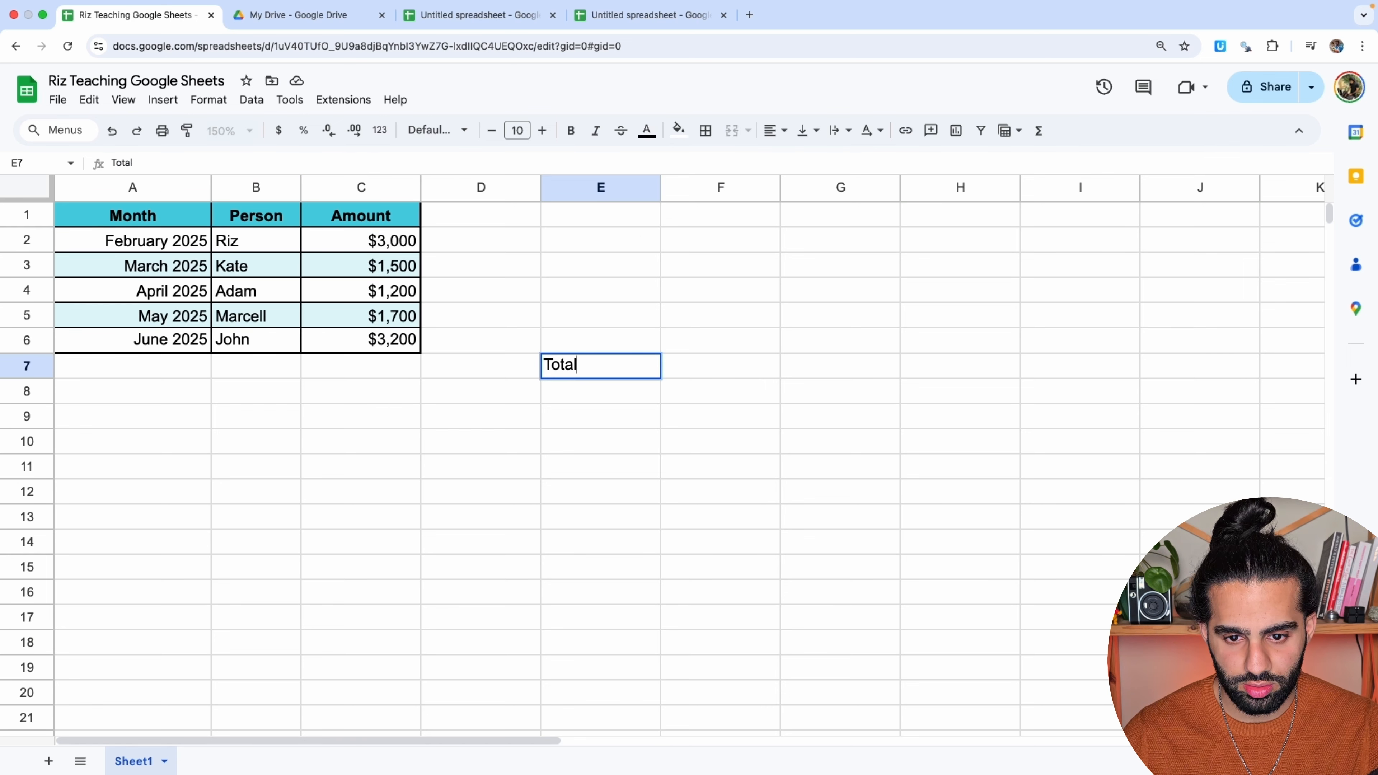
{"action": "type", "text": " Sales?"}
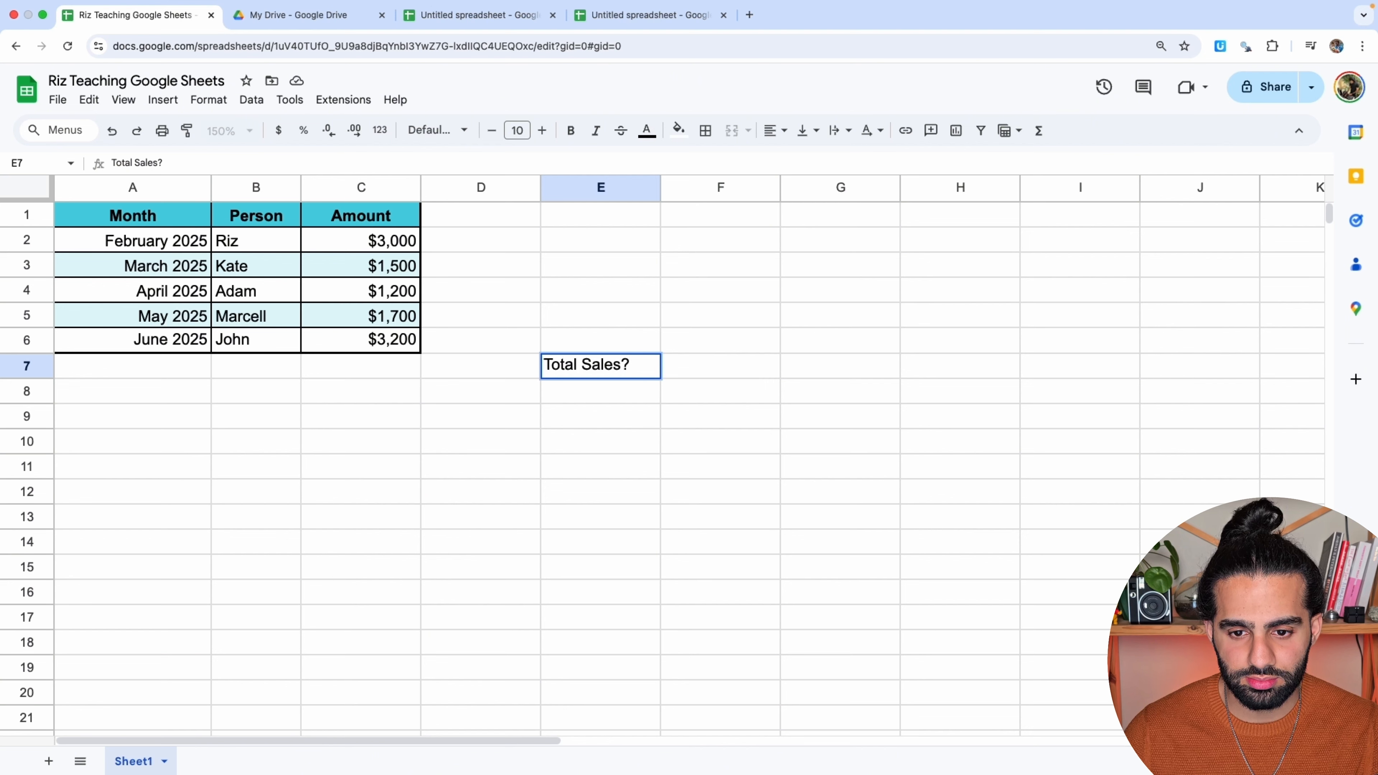
{"action": "key", "text": "Tab"}
{"action": "key", "text": "Left"}
{"action": "key", "text": "Down"}
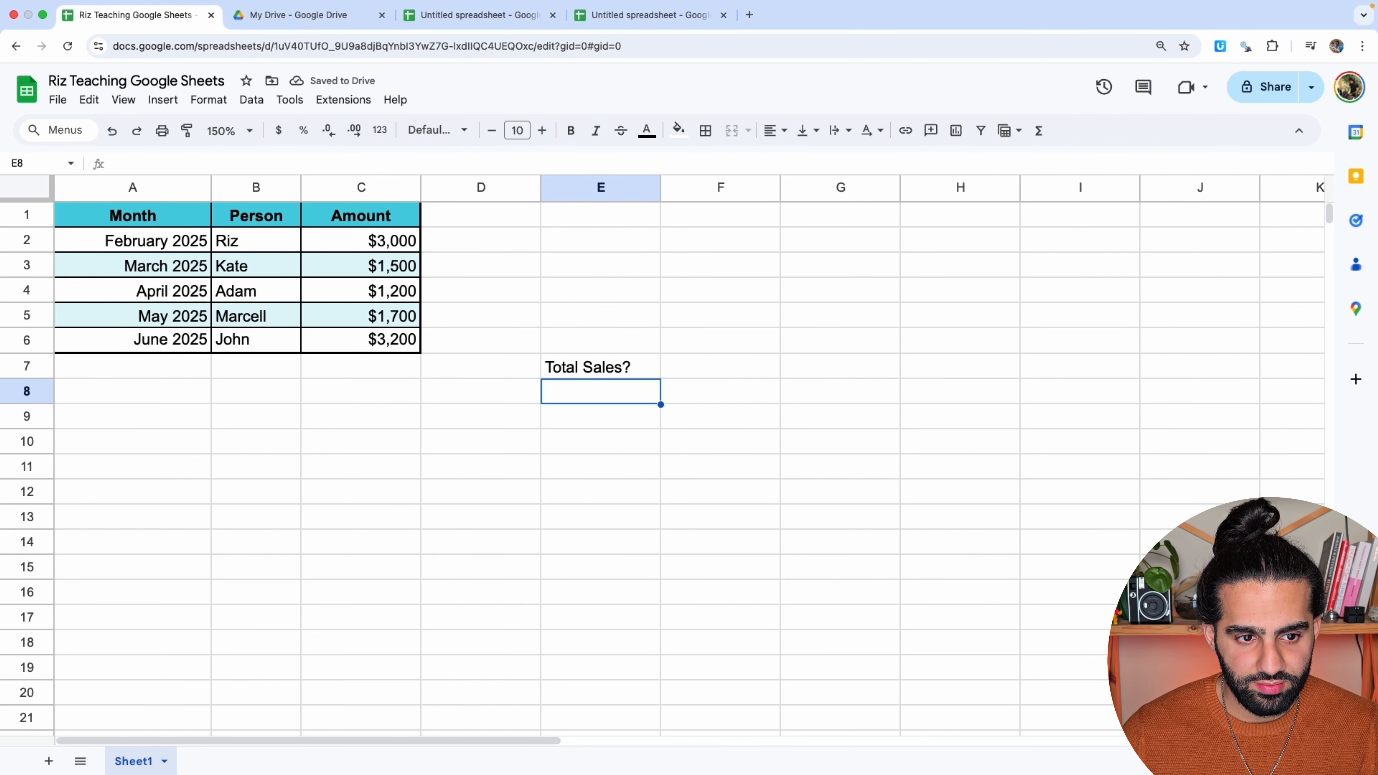
{"action": "type", "text": "Sale"}
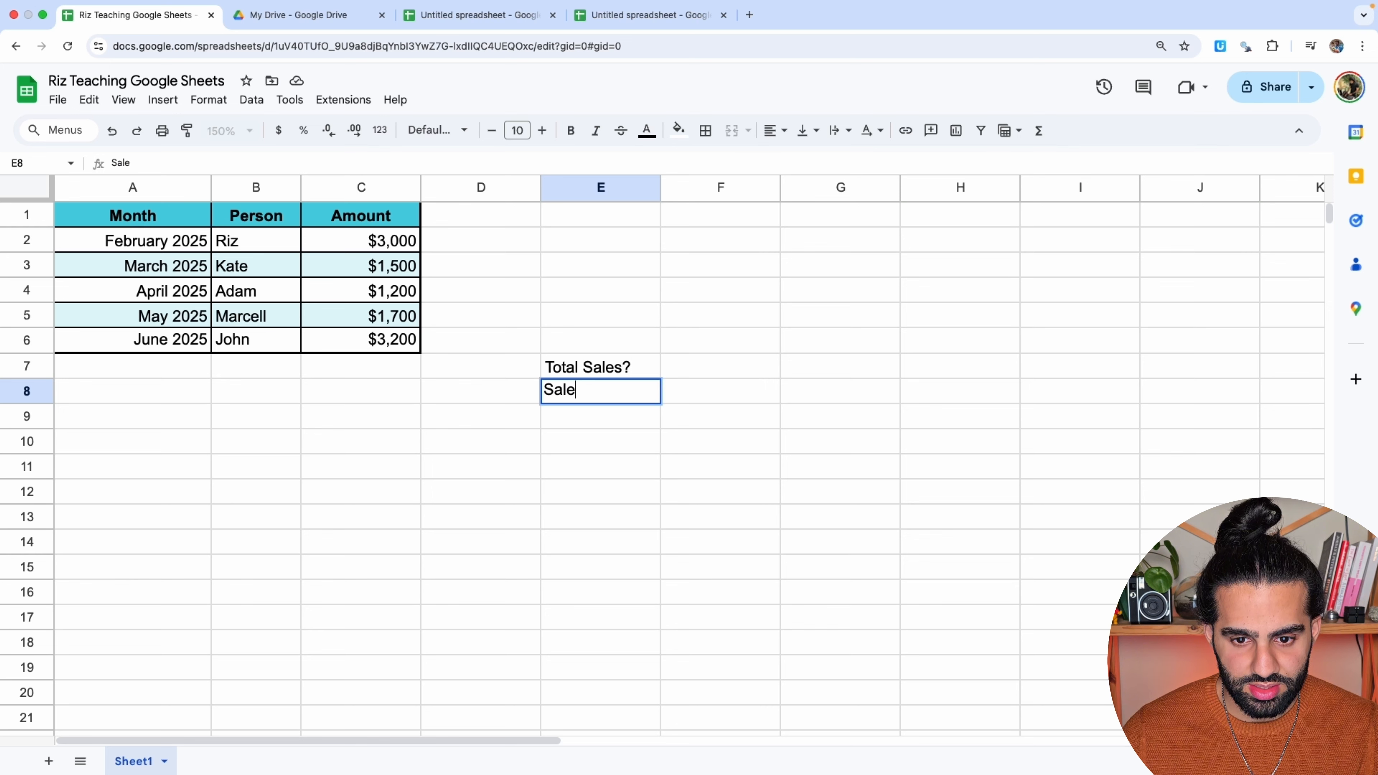
{"action": "type", "text": "s in"}
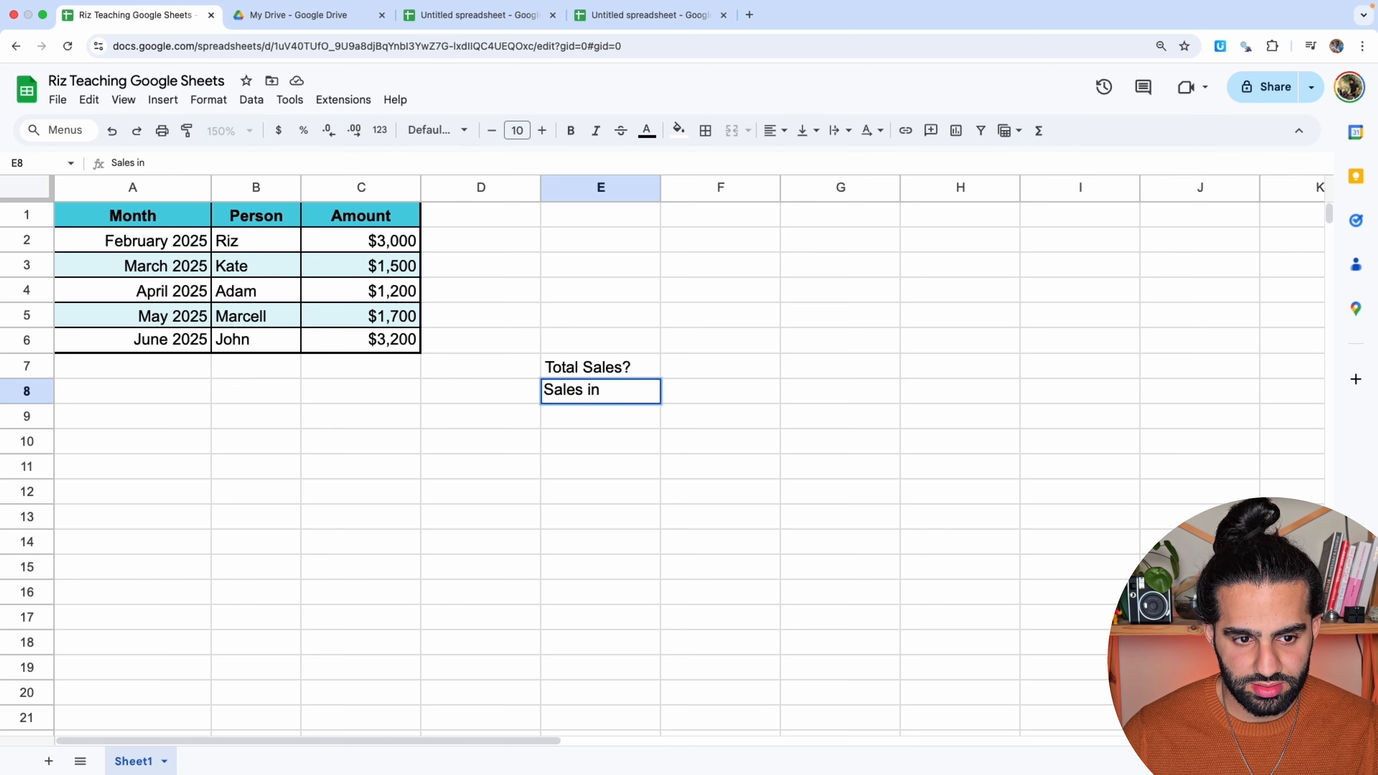
{"action": "type", "text": " Q2"}
{"action": "key", "text": "Tab"}
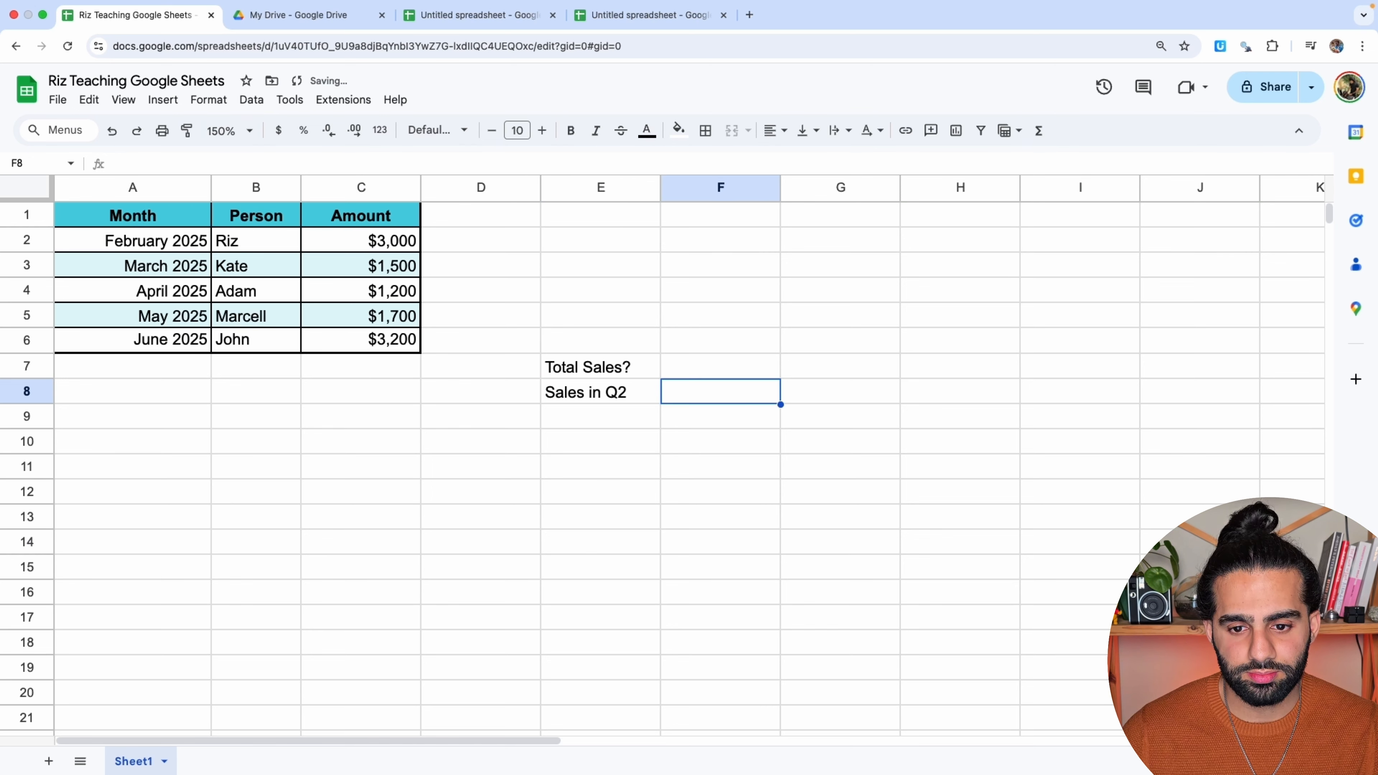
Calculate the total sales in cell F7 with the formula =3000+1500+1200+1700+3200.
{"action": "key", "text": "Up"}
{"action": "key", "text": "Left"}
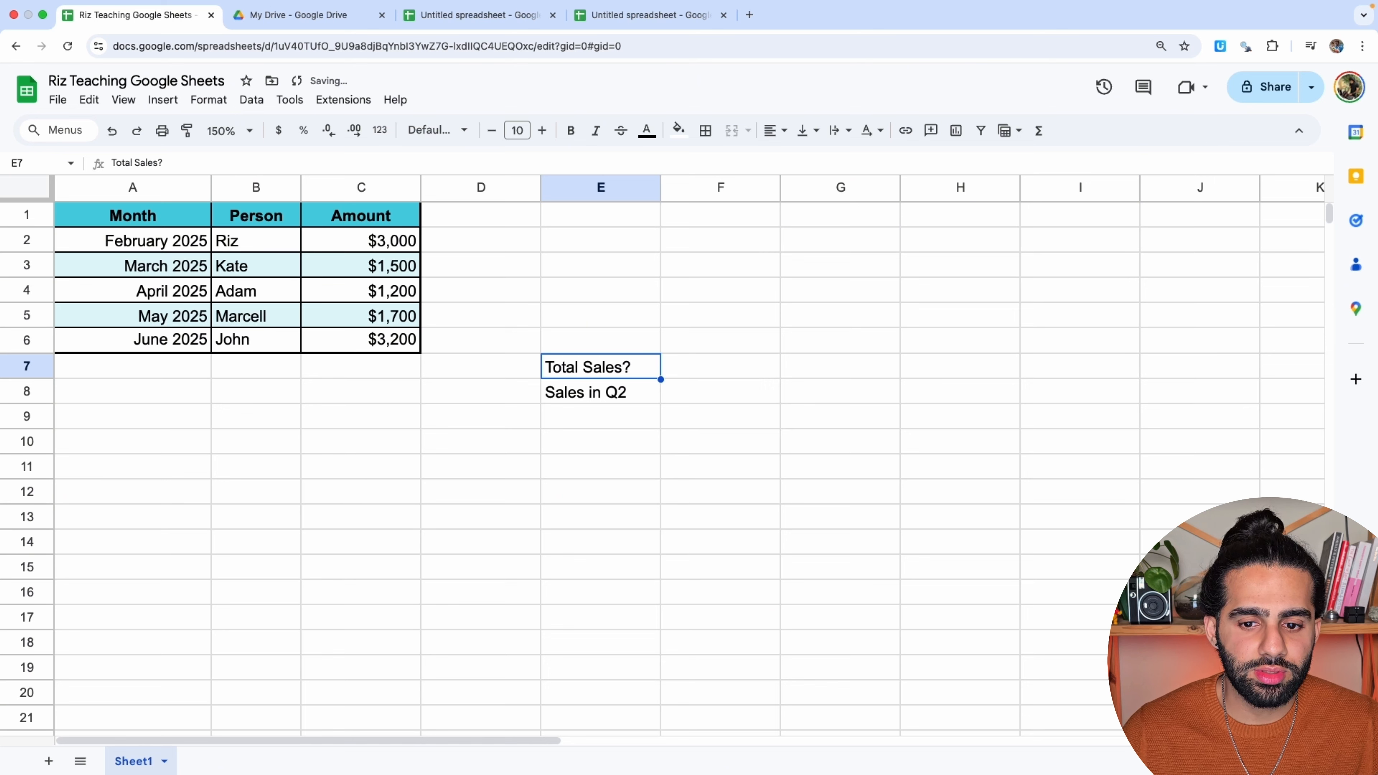
{"action": "key", "text": "Down"}
{"action": "key", "text": "Right"}
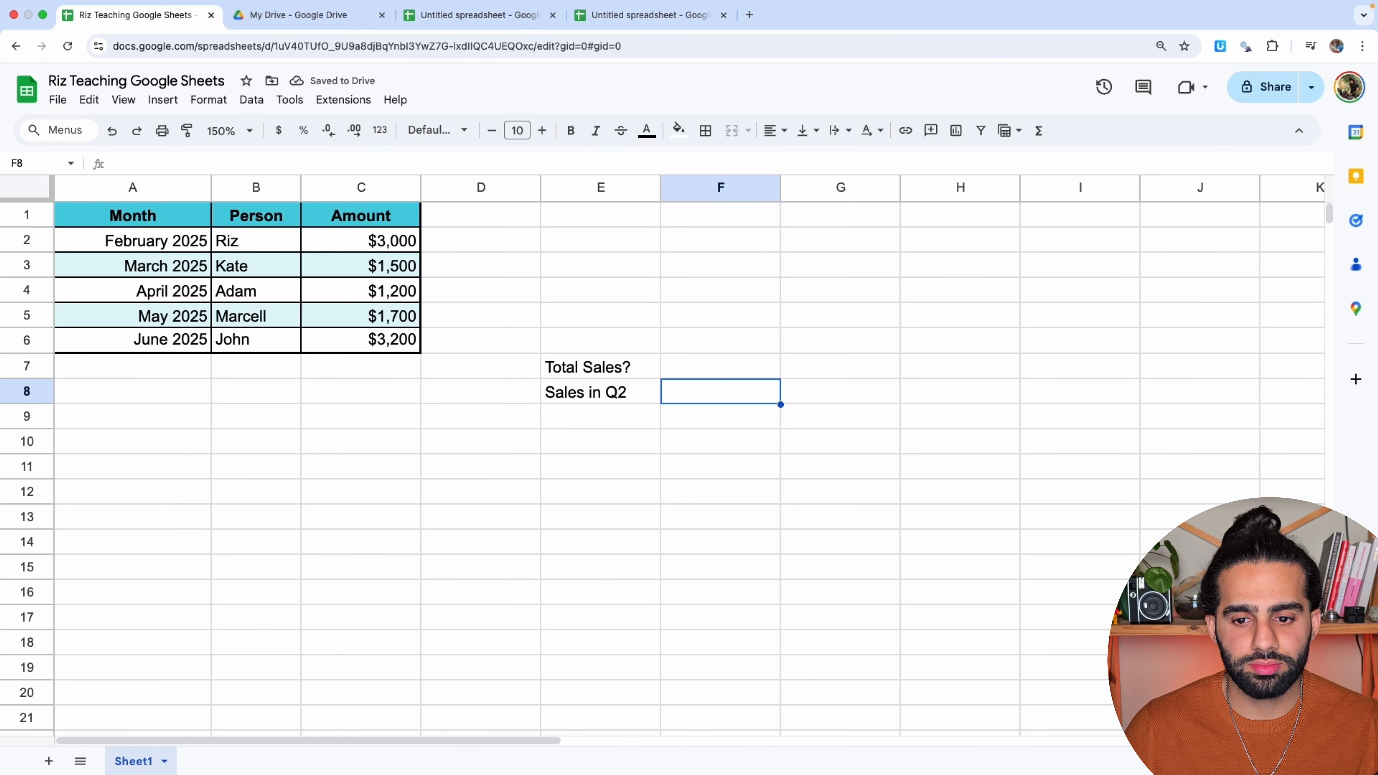
{"action": "key", "text": "Up"}
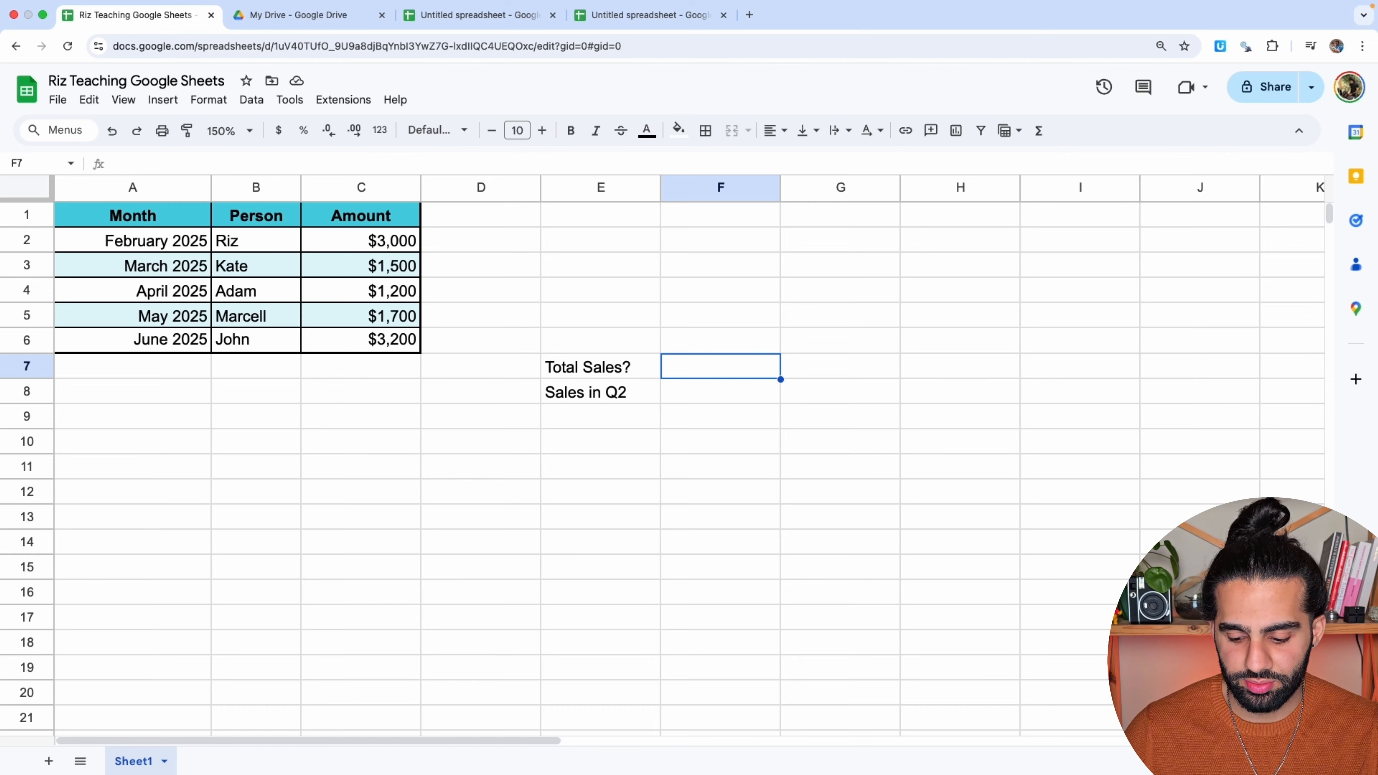
{"action": "type", "text": "=30"}
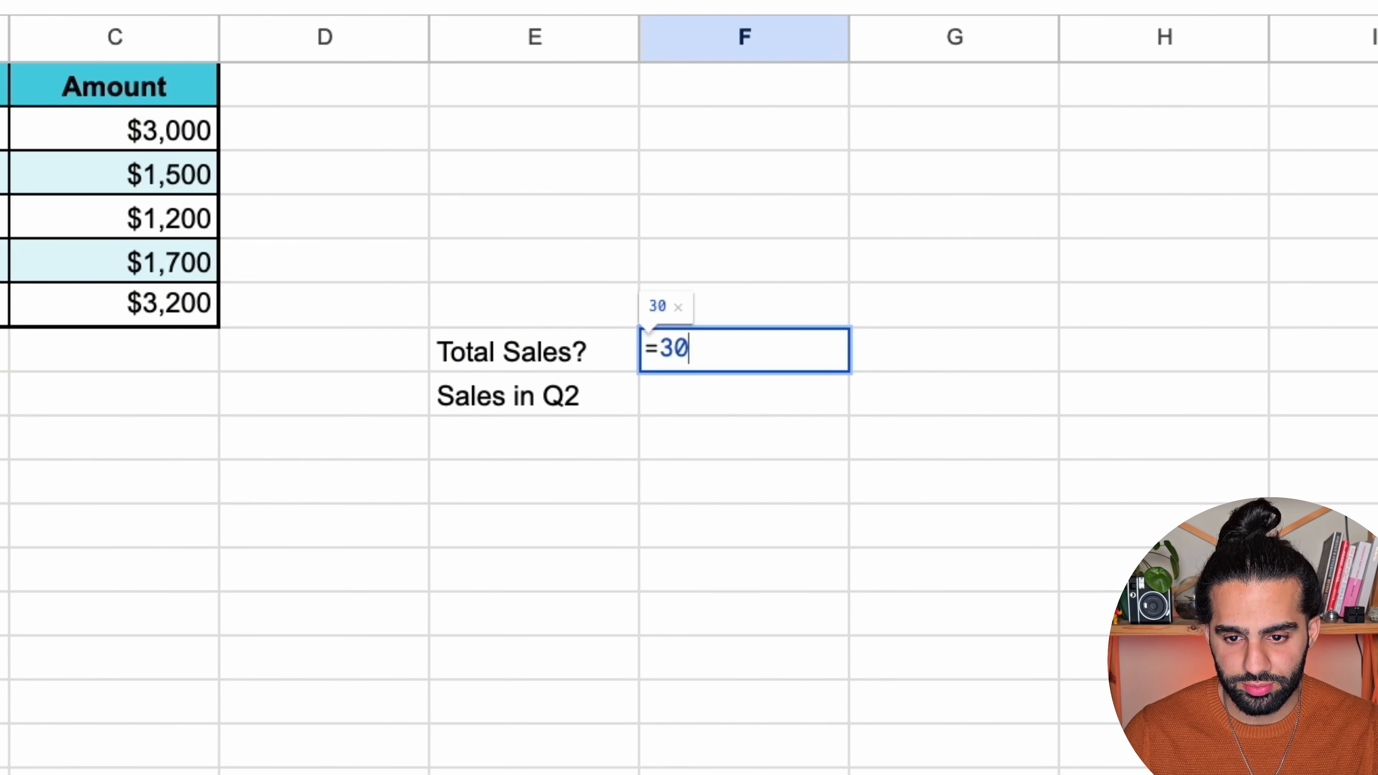
{"action": "type", "text": "00+1"}
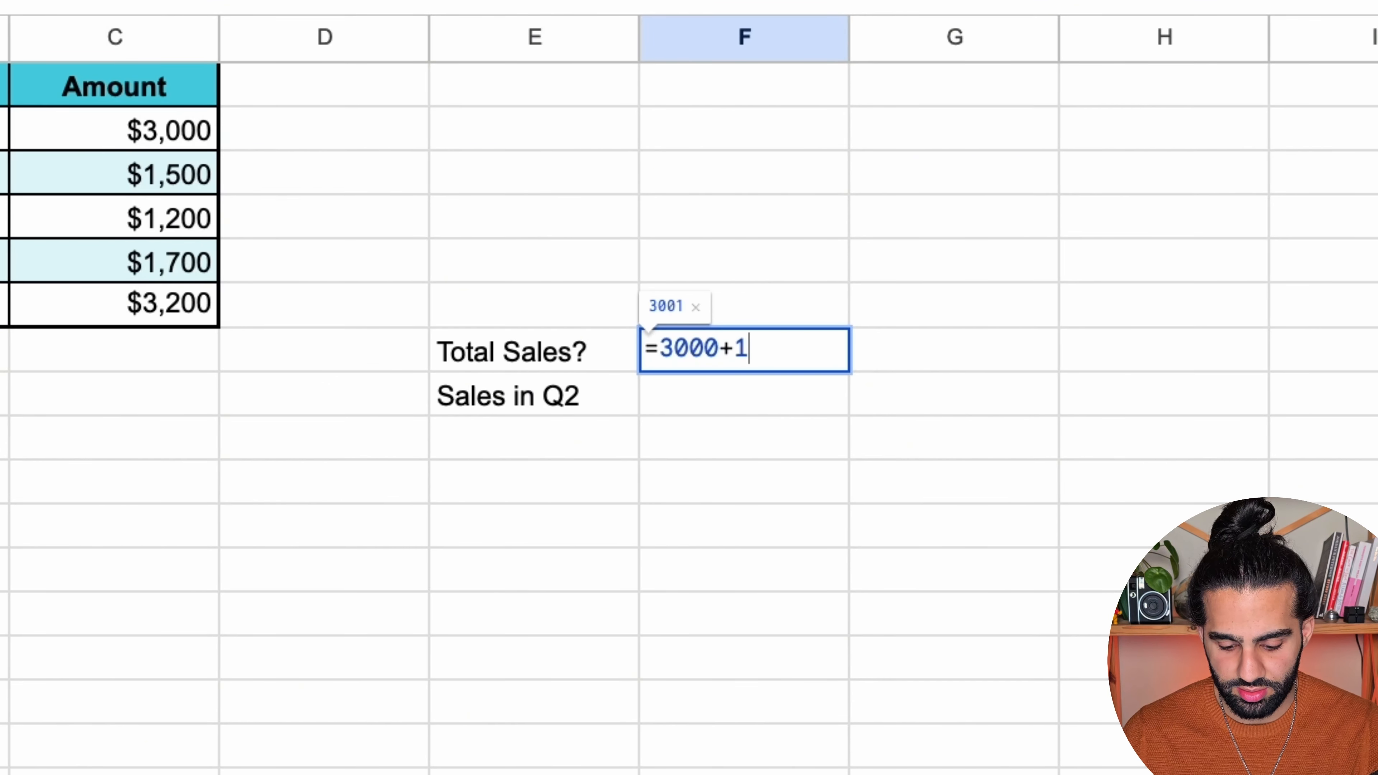
{"action": "type", "text": "500+1200"}
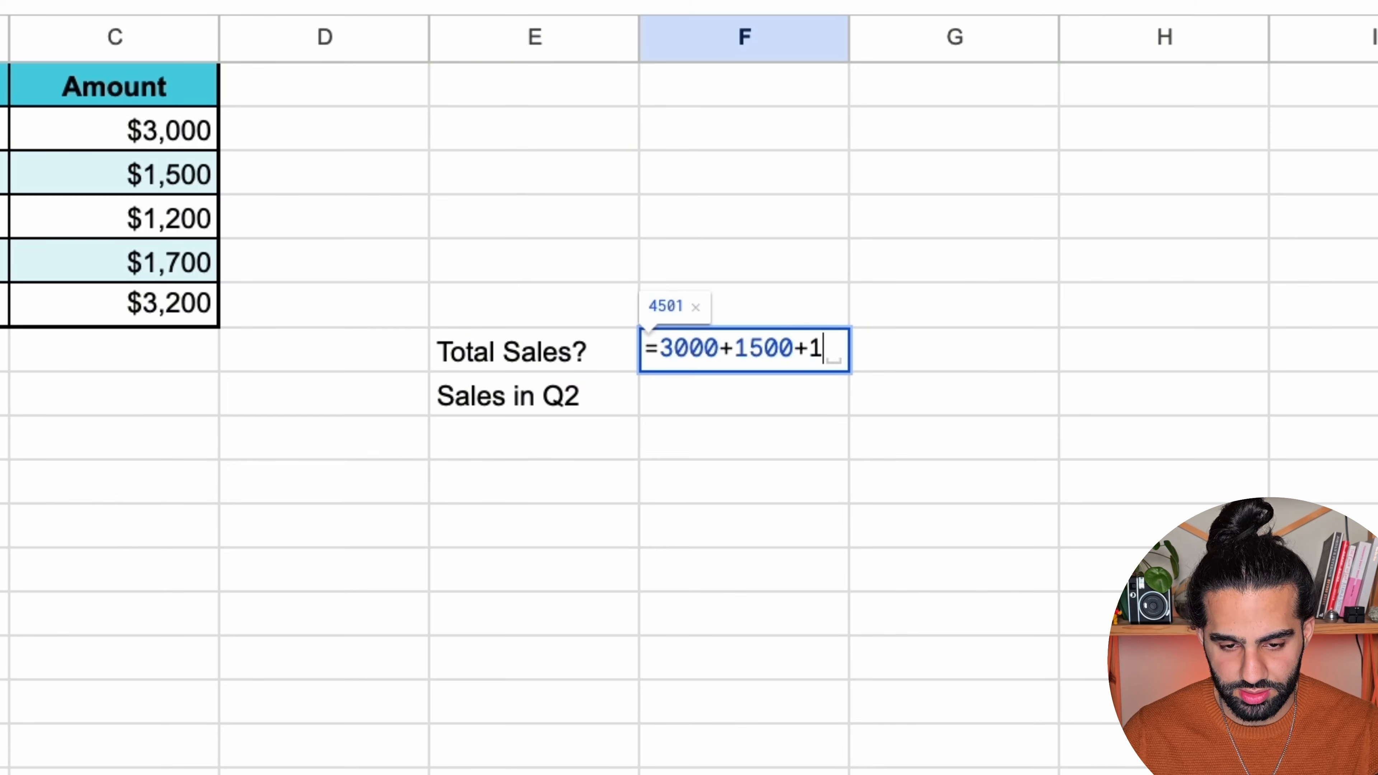
{"action": "type", "text": "+"}
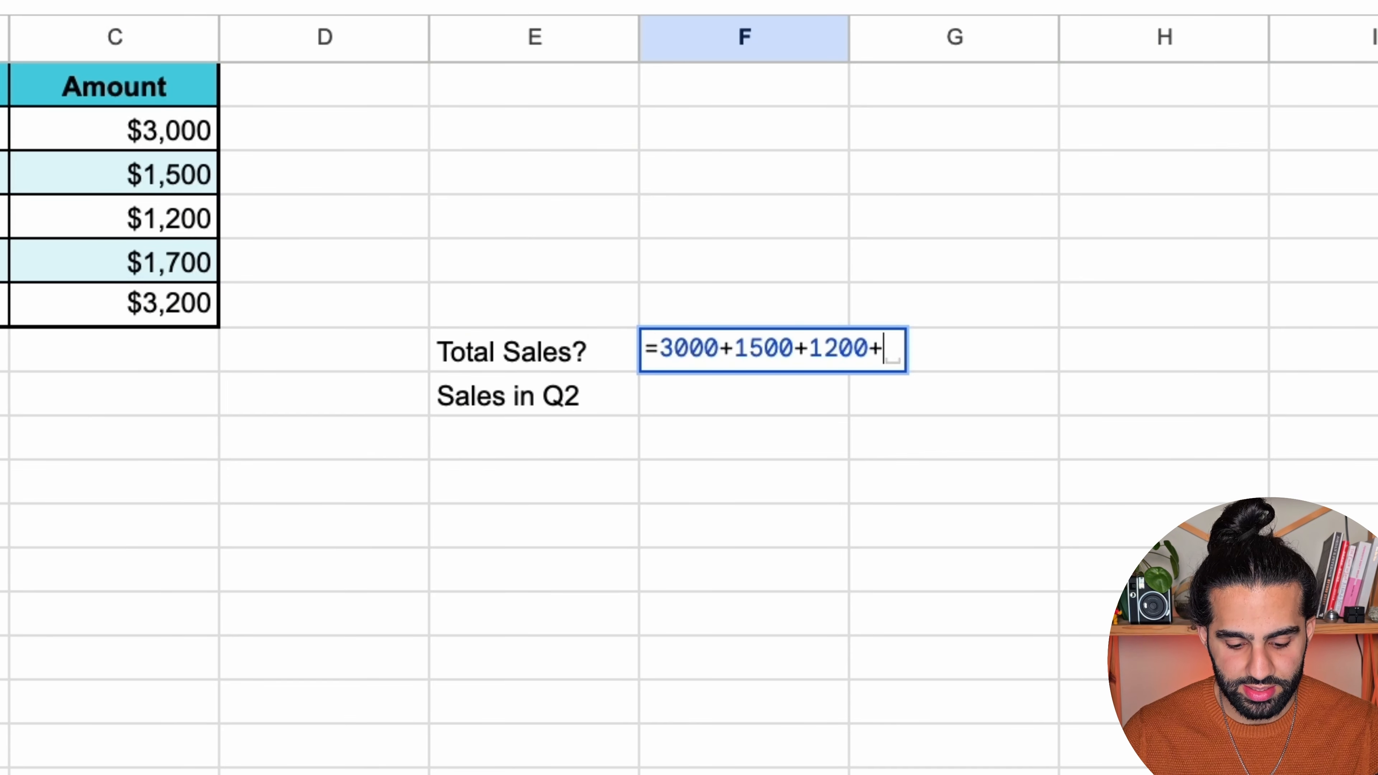
{"action": "type", "text": "1700+3200"}
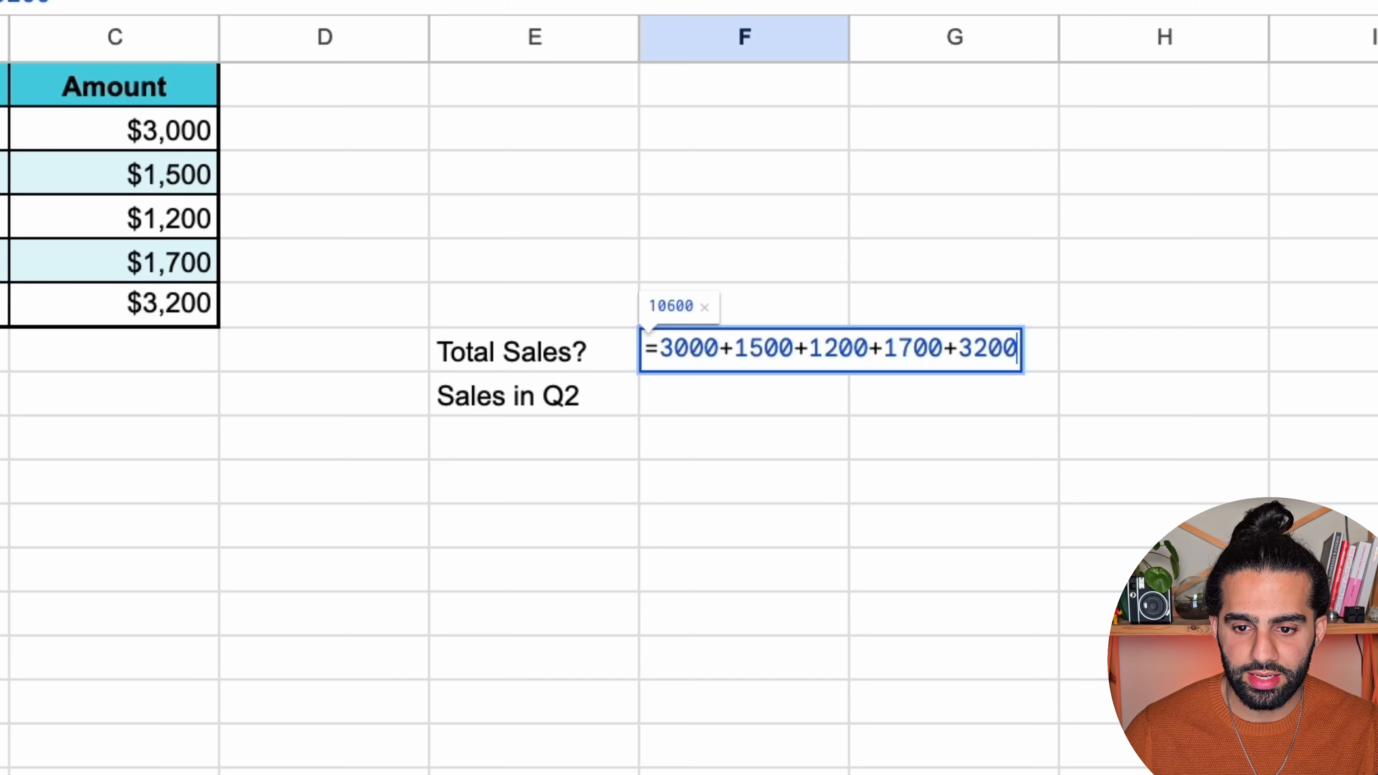
{"action": "key", "text": "Return"}
{"action": "key", "text": "Up"}
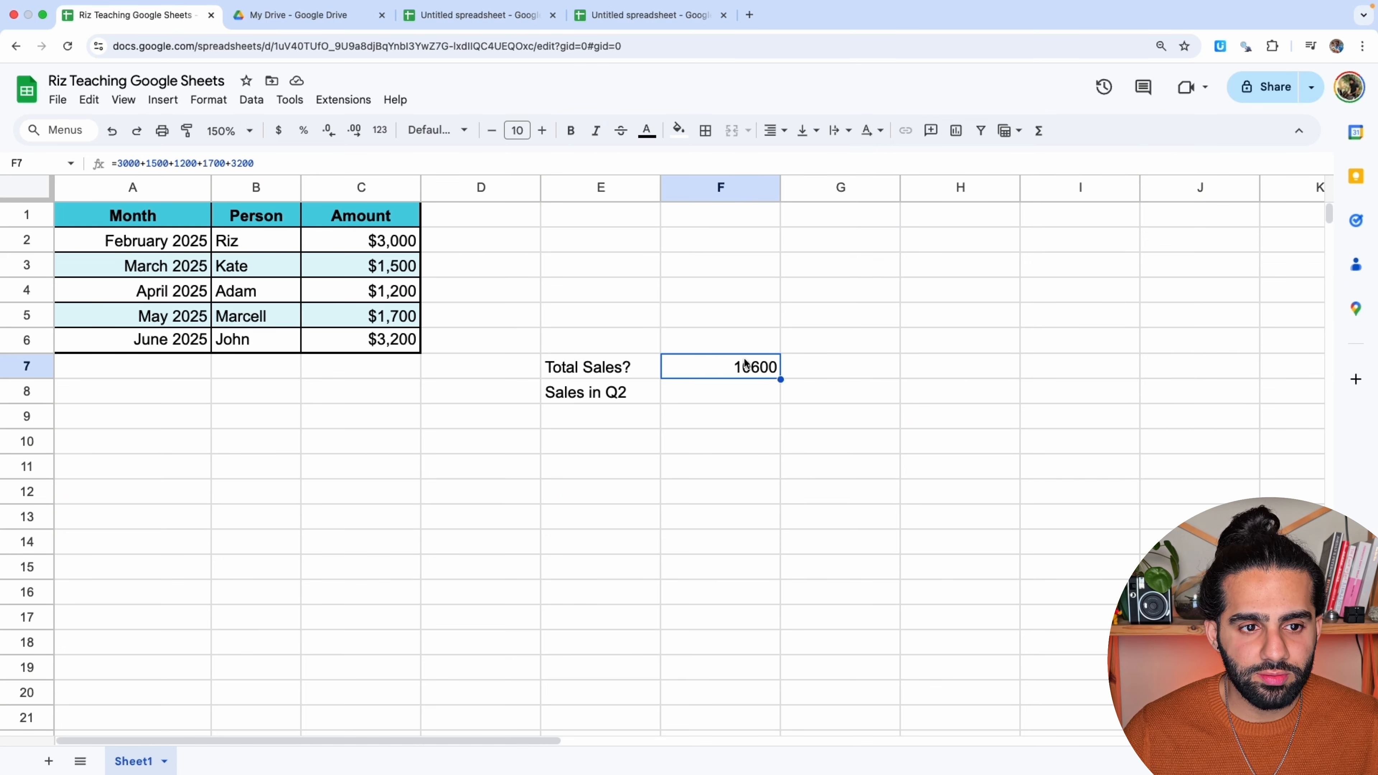
Examine the hard-coded numbers in the total sales formula in cell F7.
{"action": "left_click", "coordinate": [120, 161]}
{"action": "left_click_drag", "start_coordinate": [121, 161], "coordinate": [261, 163]}
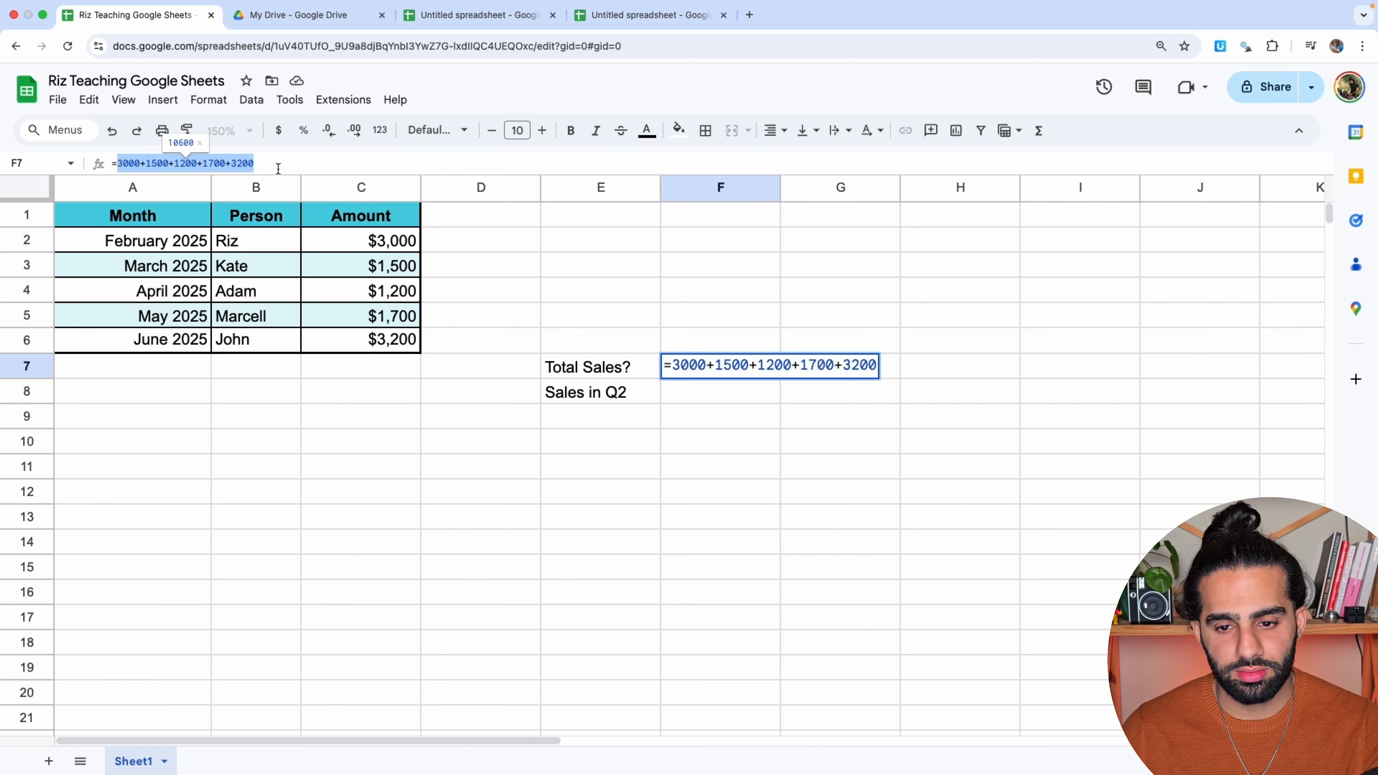
{"action": "key", "text": "Escape"}
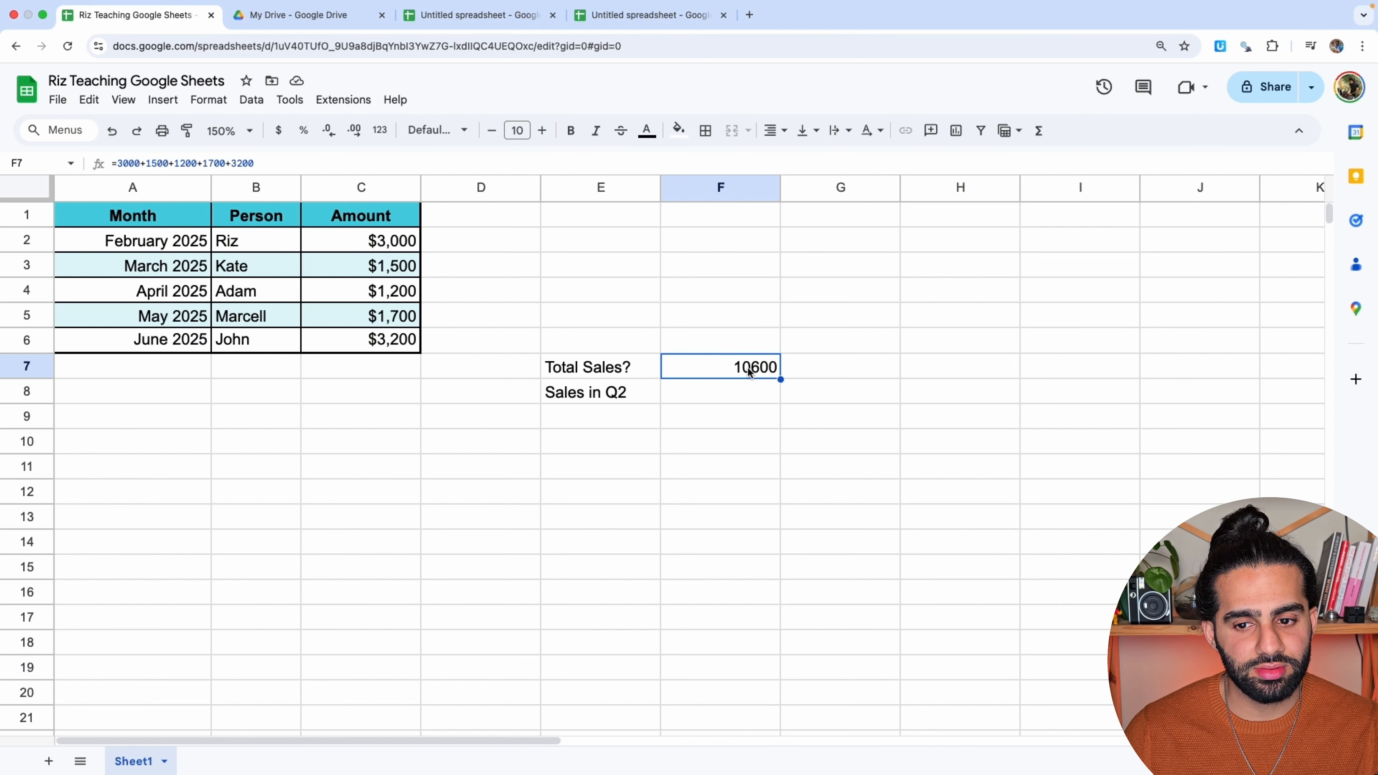
{"action": "left_click", "coordinate": [490, 422]}
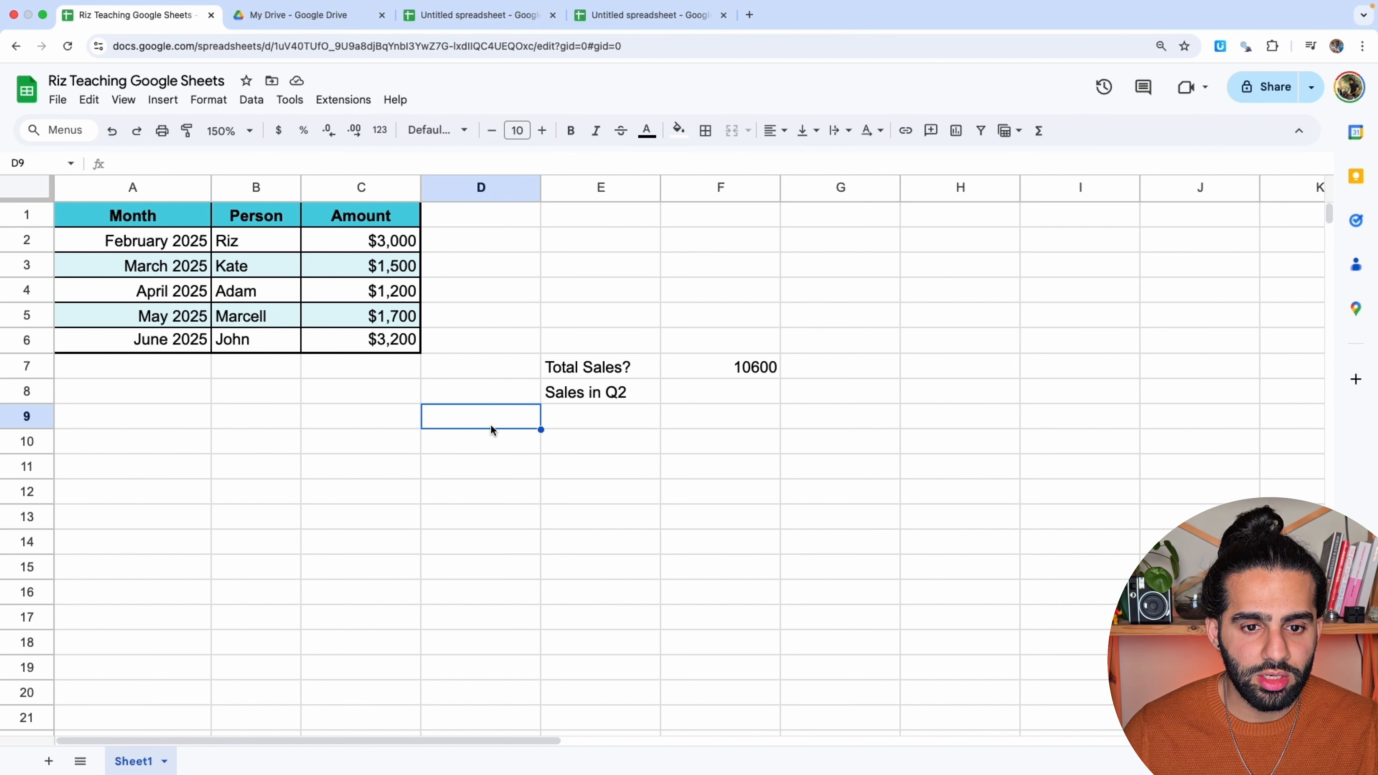
Set the February 2025 amount in cell C2 to 1000 and check the total sales formula in F7.
{"action": "left_click", "coordinate": [378, 249]}
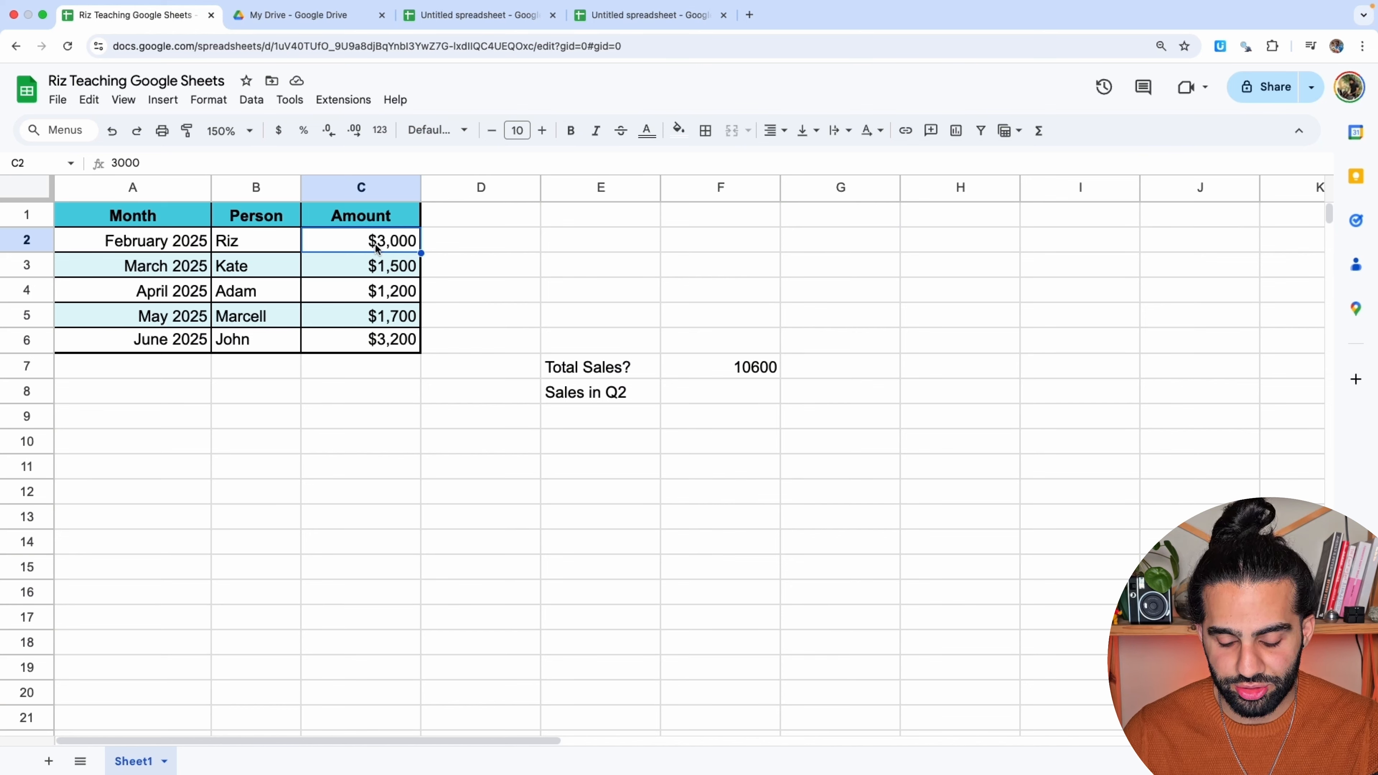
{"action": "type", "text": "1000"}
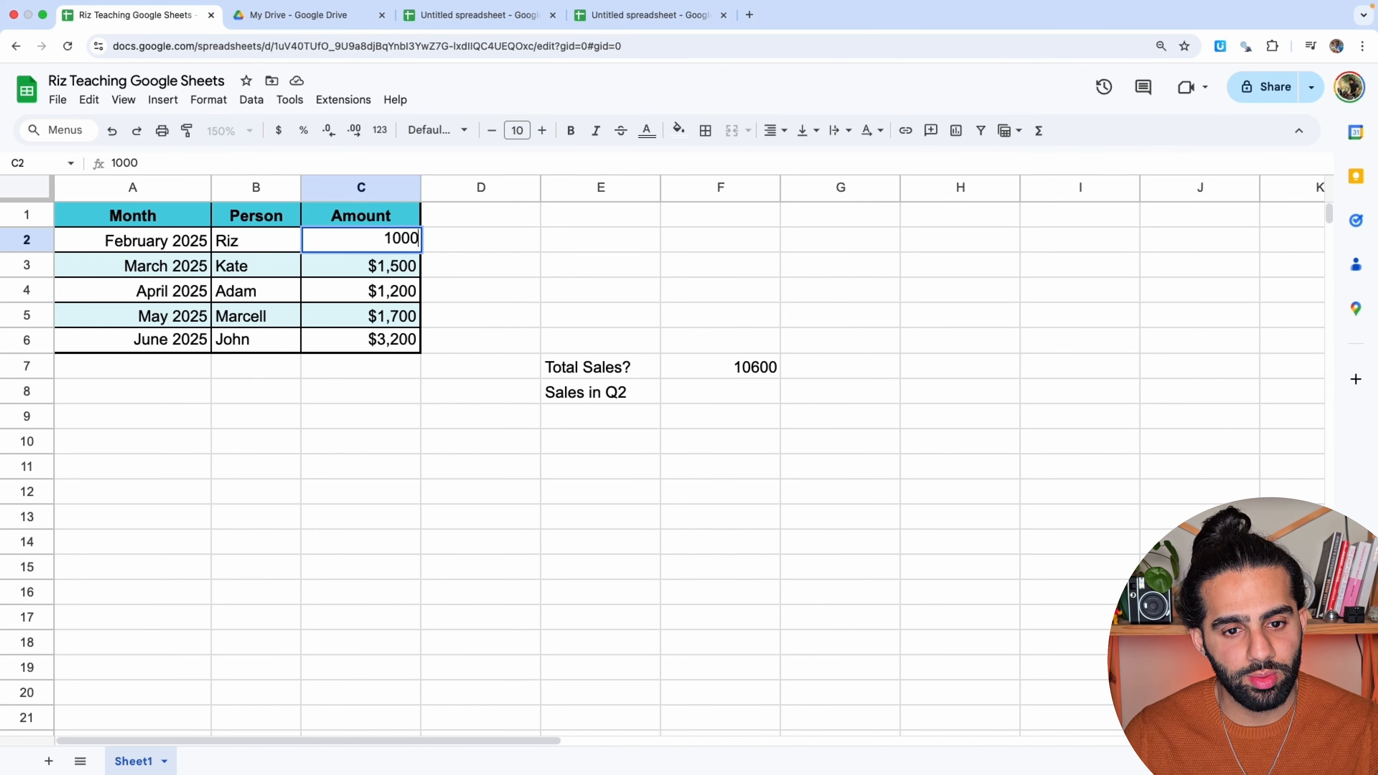
{"action": "key", "text": "Return"}
{"action": "left_click", "coordinate": [395, 241]}
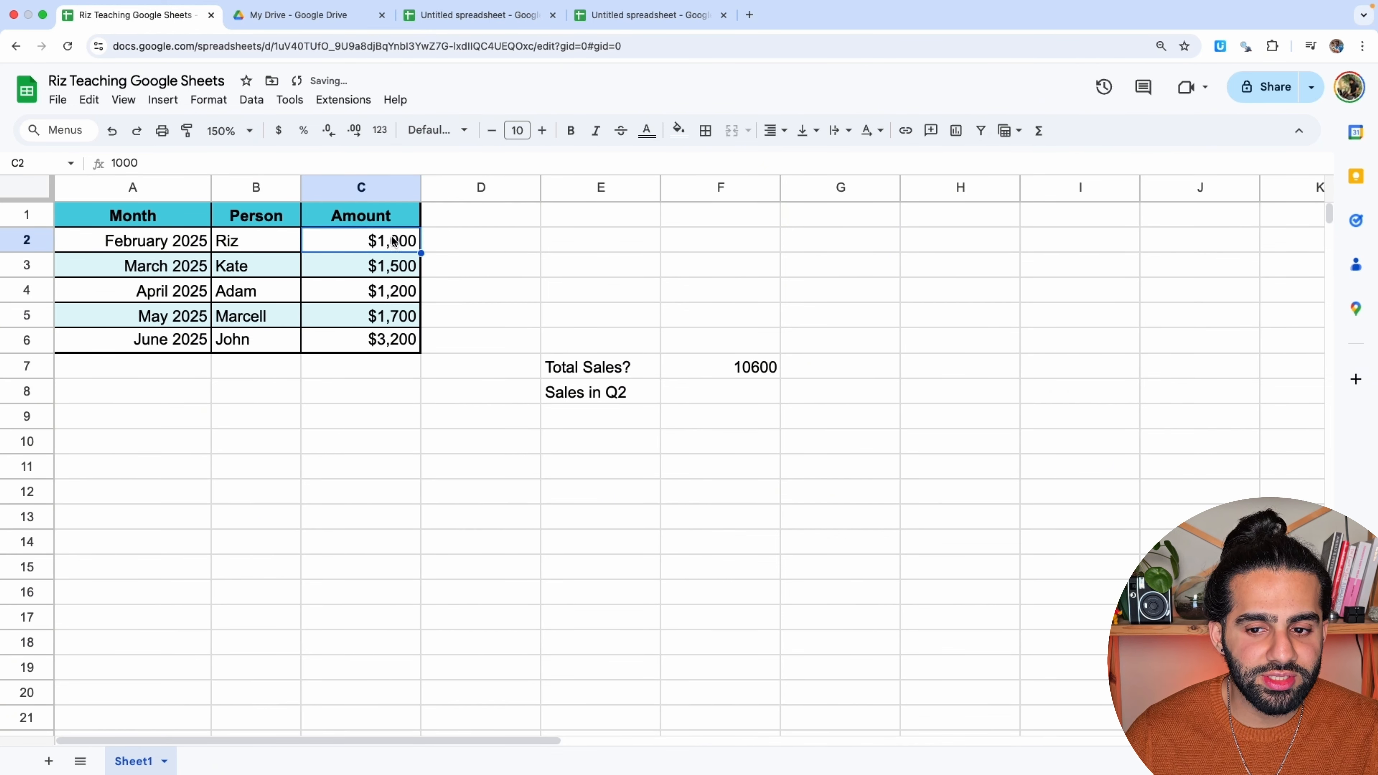
{"action": "left_click", "coordinate": [752, 371]}
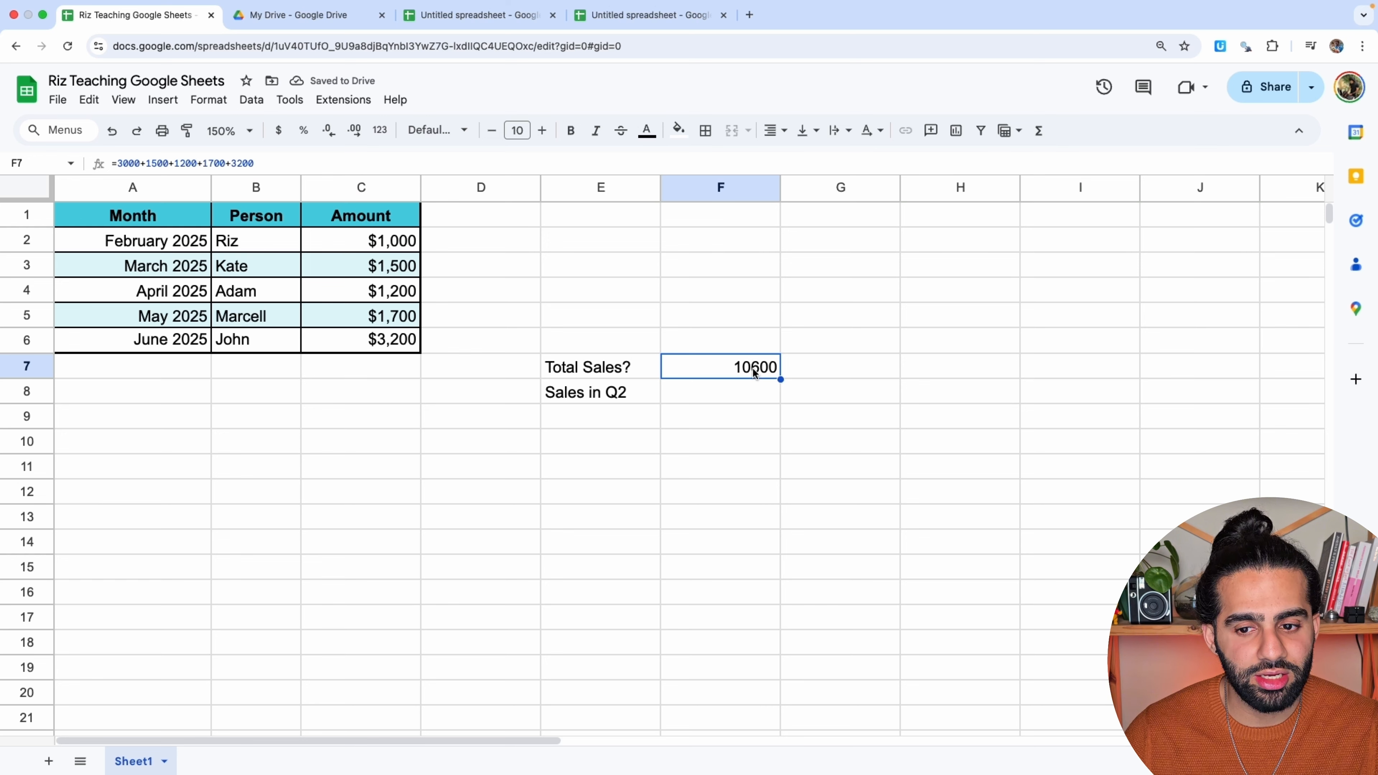
{"action": "left_click", "coordinate": [119, 162]}
{"action": "key", "text": "Escape"}
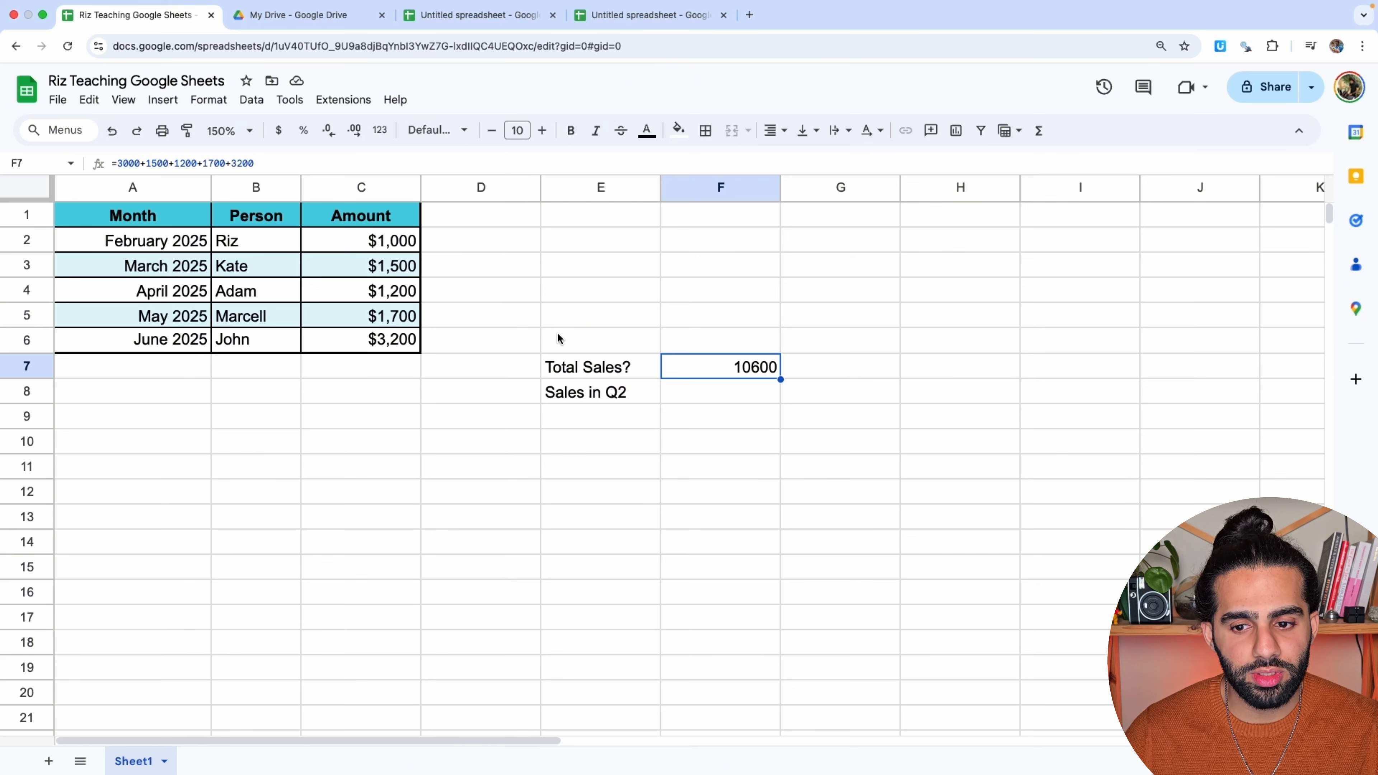
Replace the hard-coded total sales formula in cell F7 with the cell references =C2+C3+C4+C5+C6.
{"action": "left_click_drag", "start_coordinate": [392, 247], "coordinate": [380, 461]}
{"action": "left_click_drag", "start_coordinate": [374, 239], "coordinate": [368, 485]}
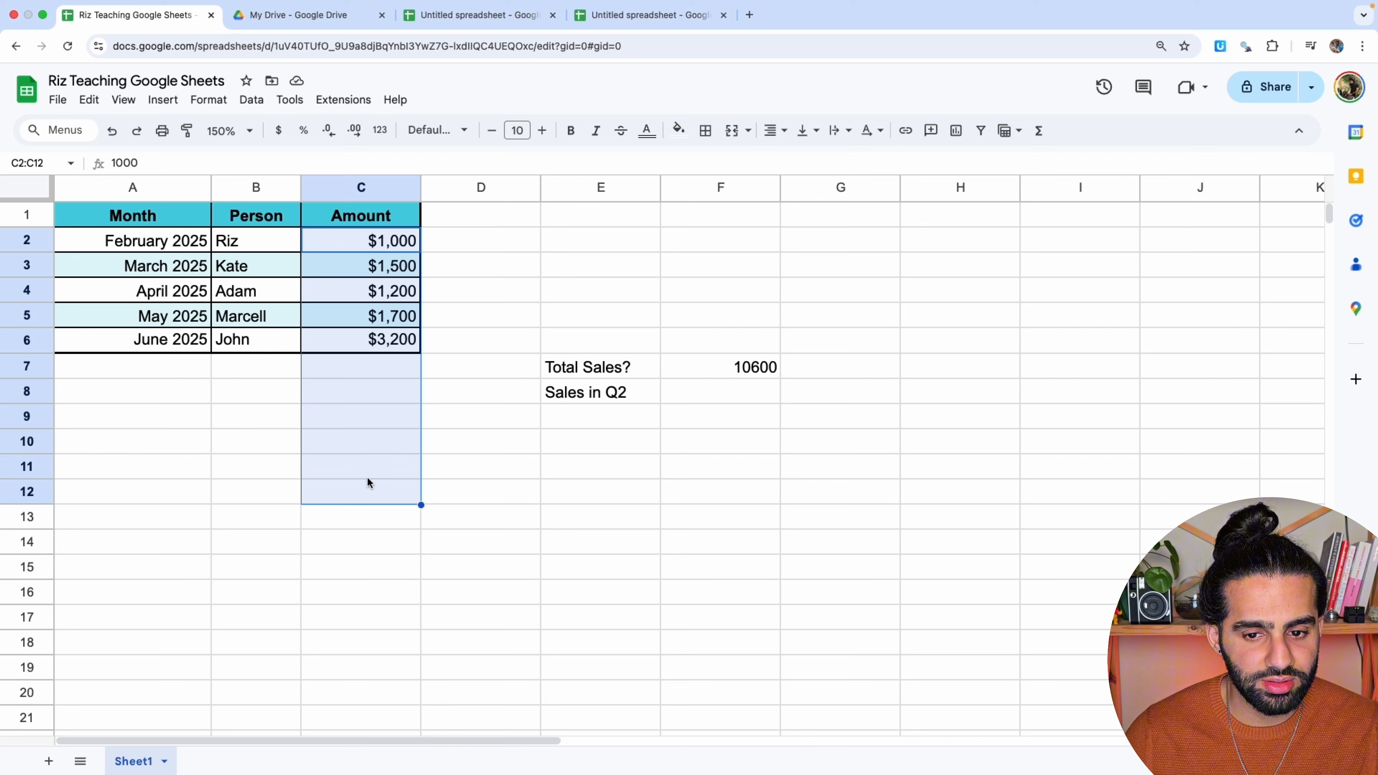
{"action": "left_click", "coordinate": [767, 374]}
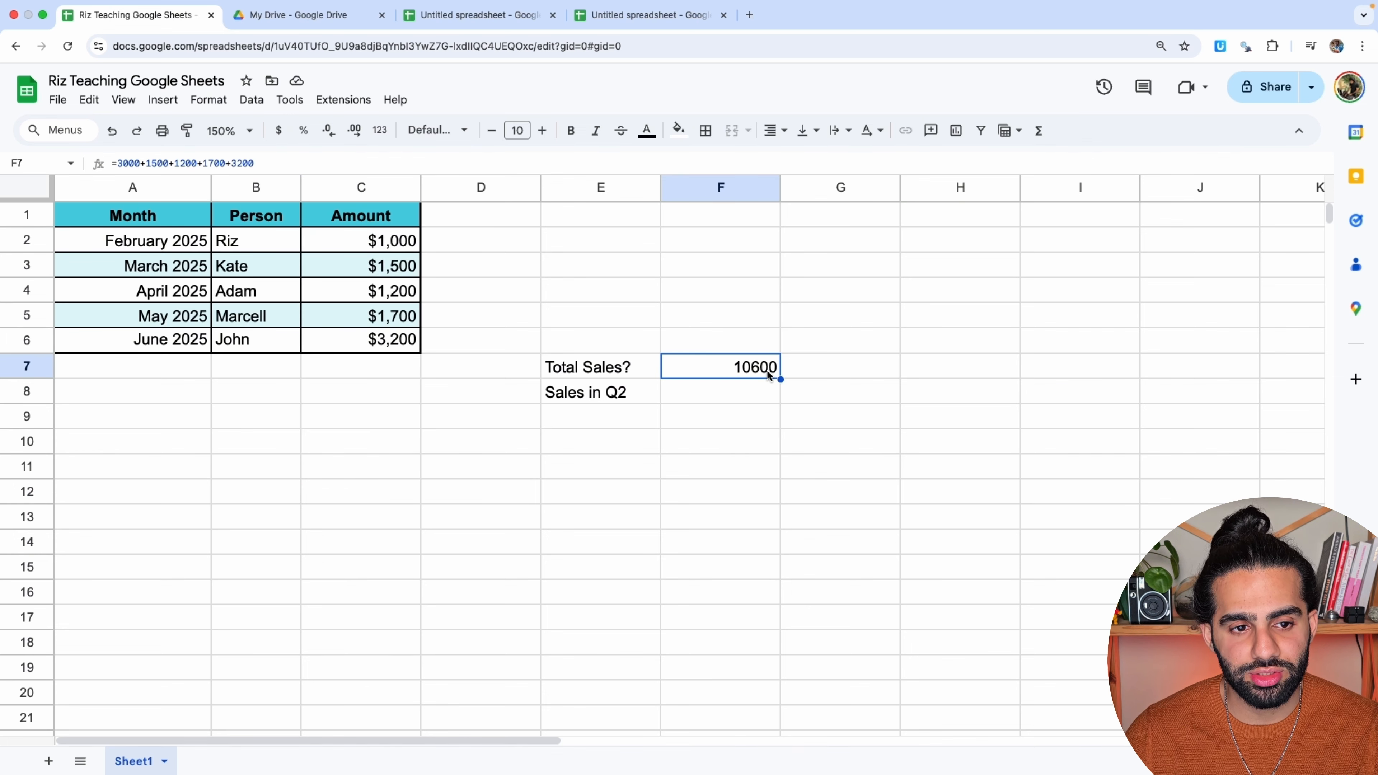
{"action": "key", "text": "Delete"}
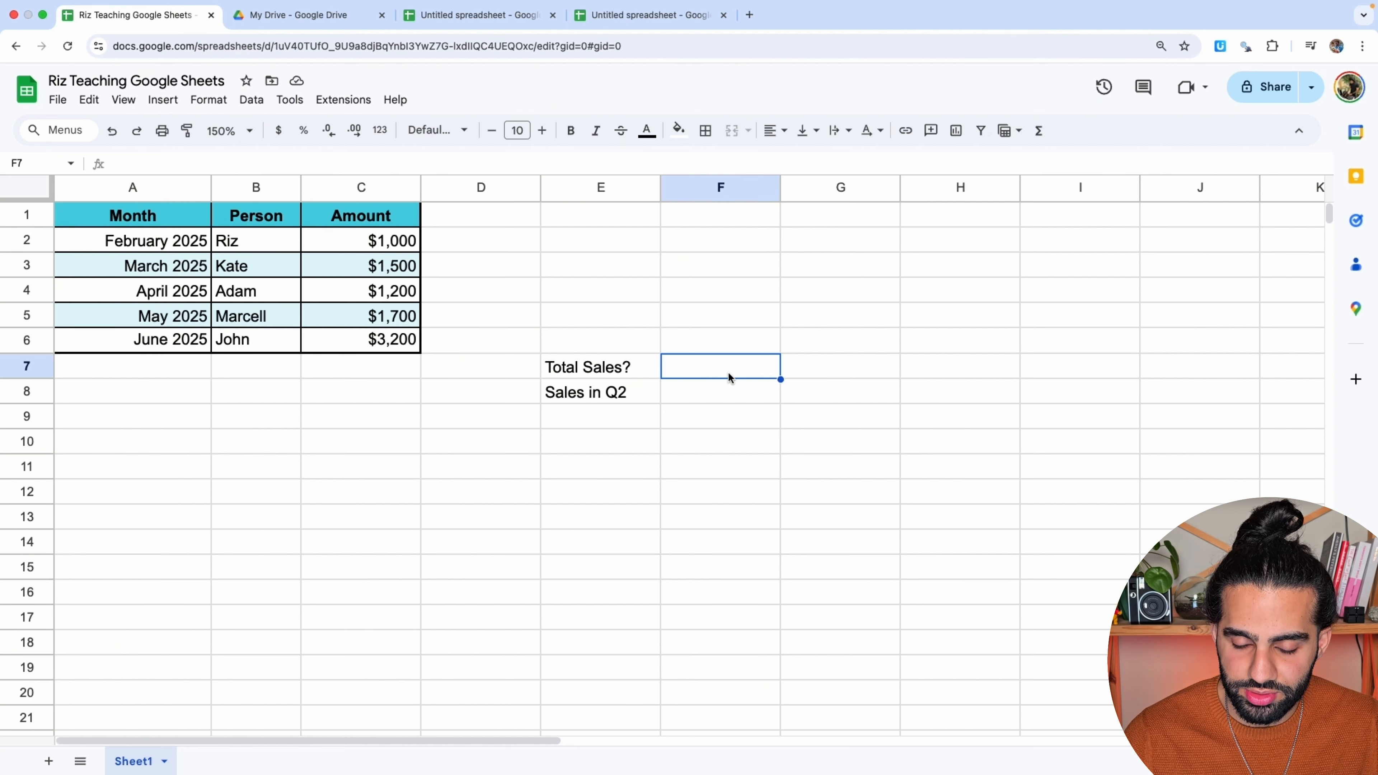
{"action": "type", "text": "="}
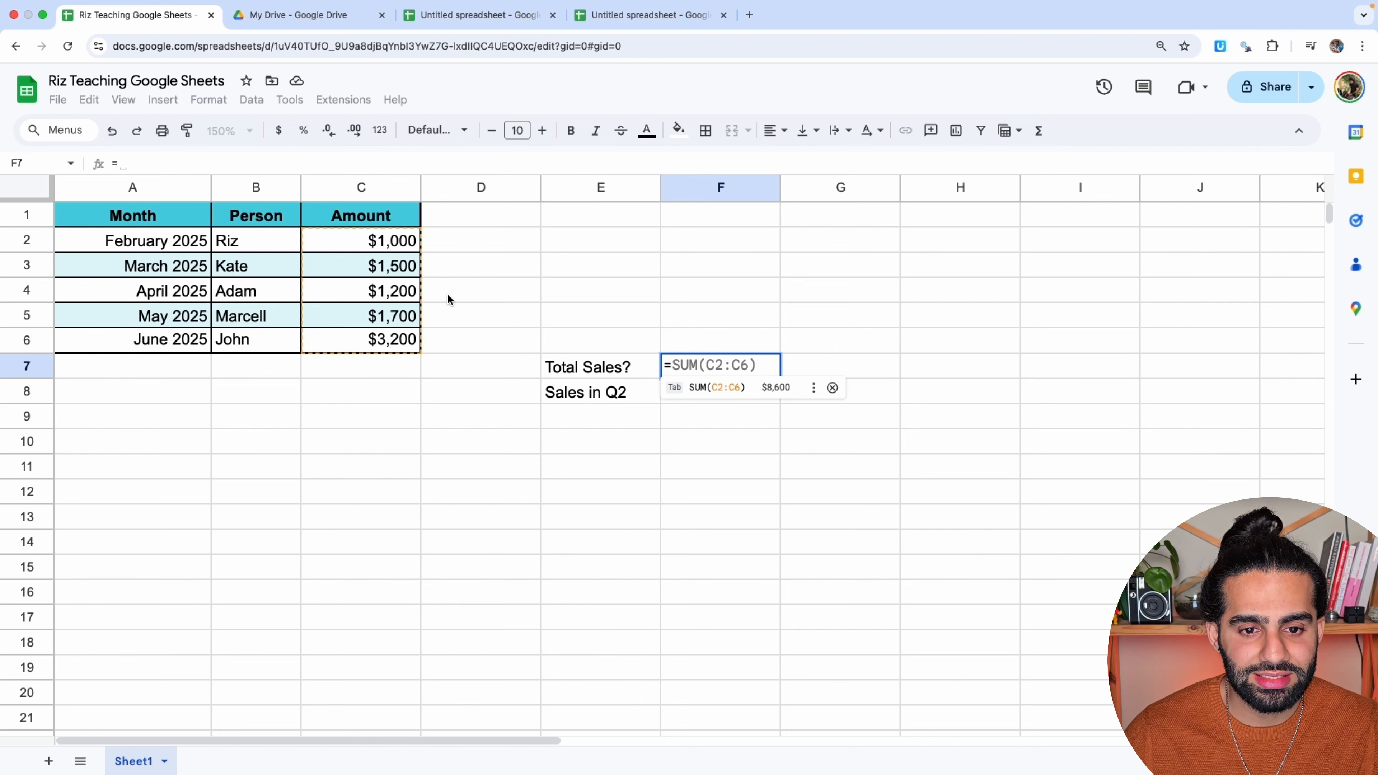
{"action": "left_click", "coordinate": [394, 244]}
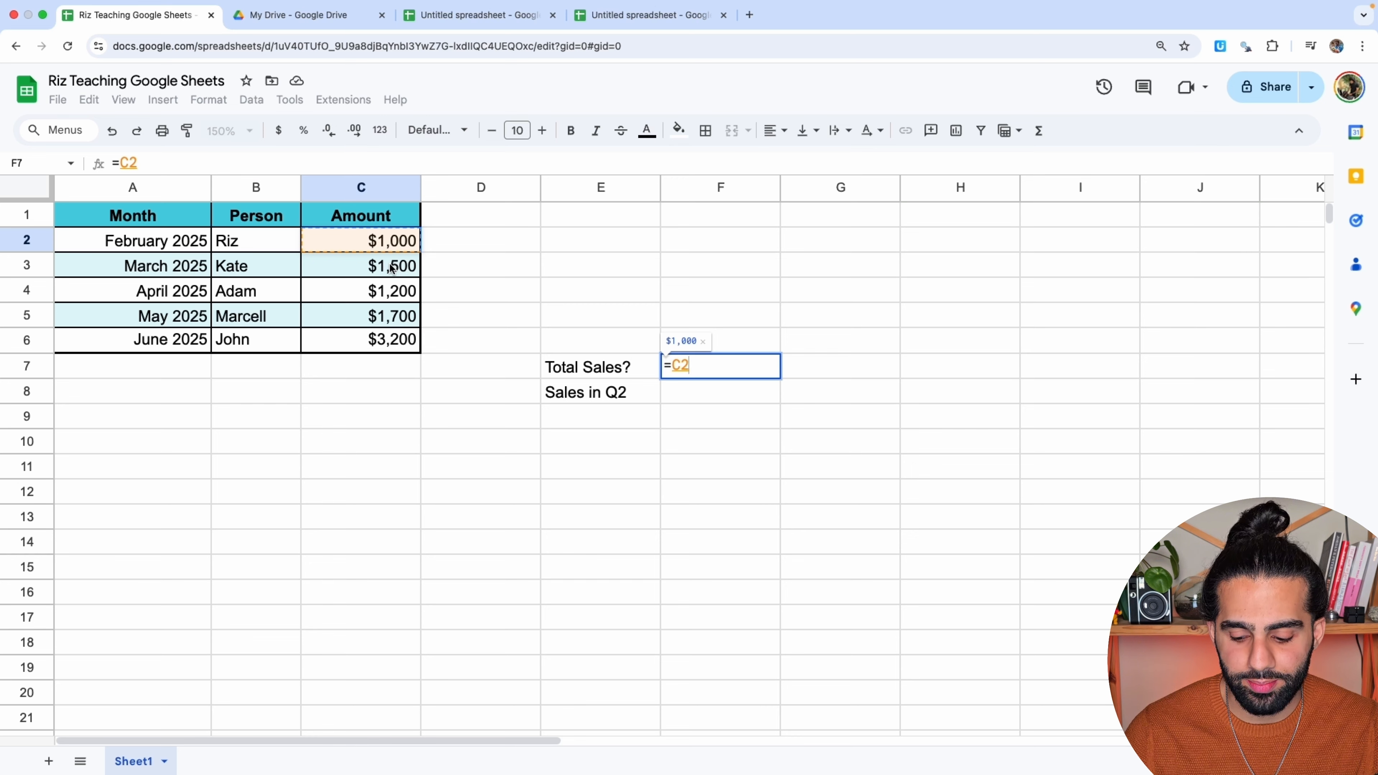
{"action": "type", "text": "+"}
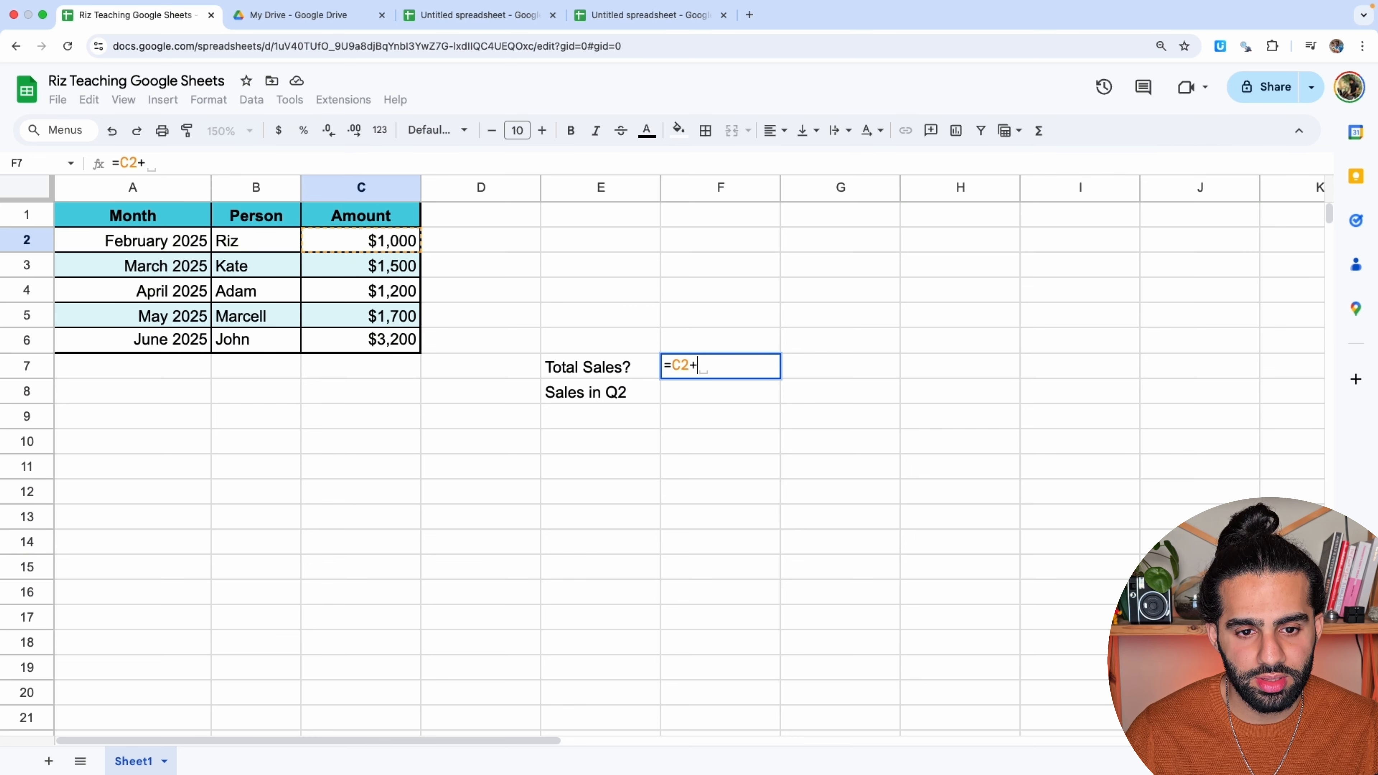
{"action": "left_click", "coordinate": [382, 270]}
{"action": "type", "text": "+"}
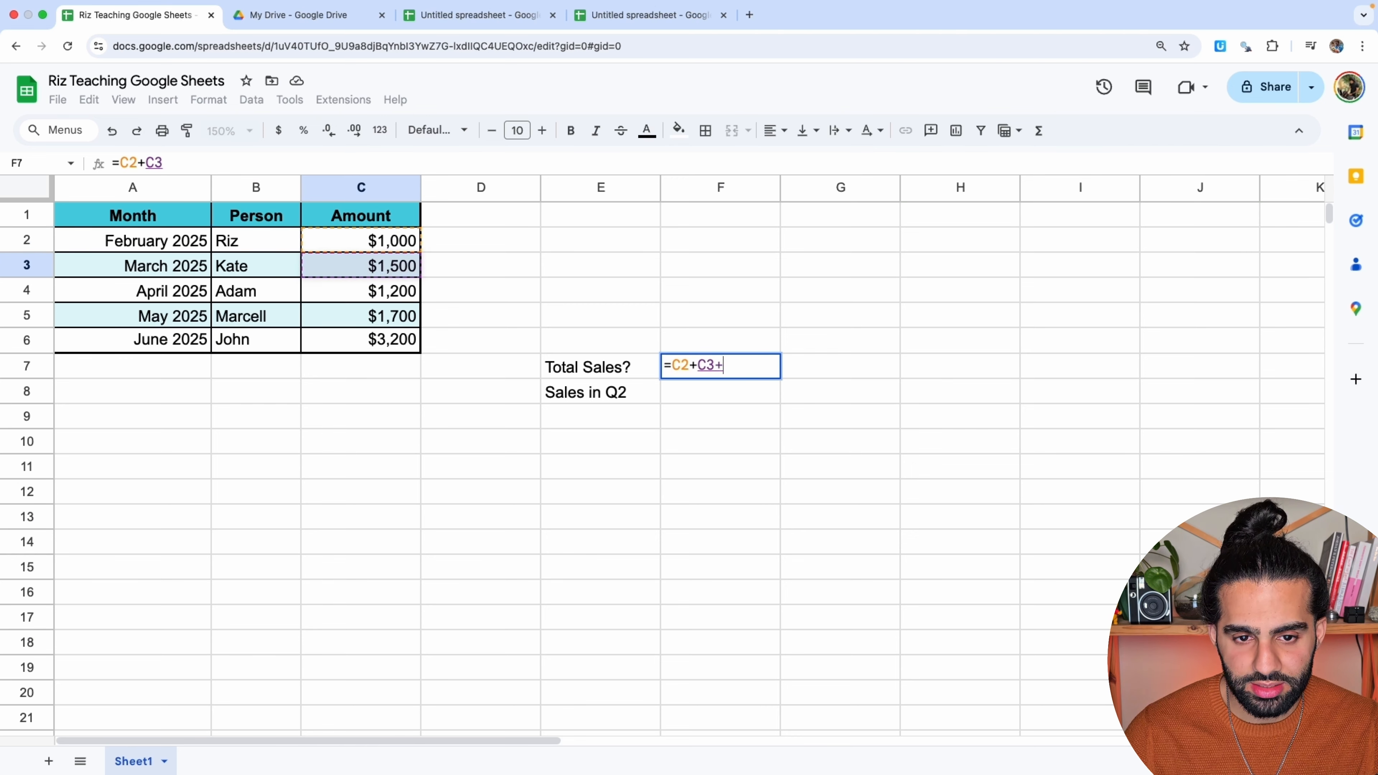
{"action": "left_click", "coordinate": [381, 296]}
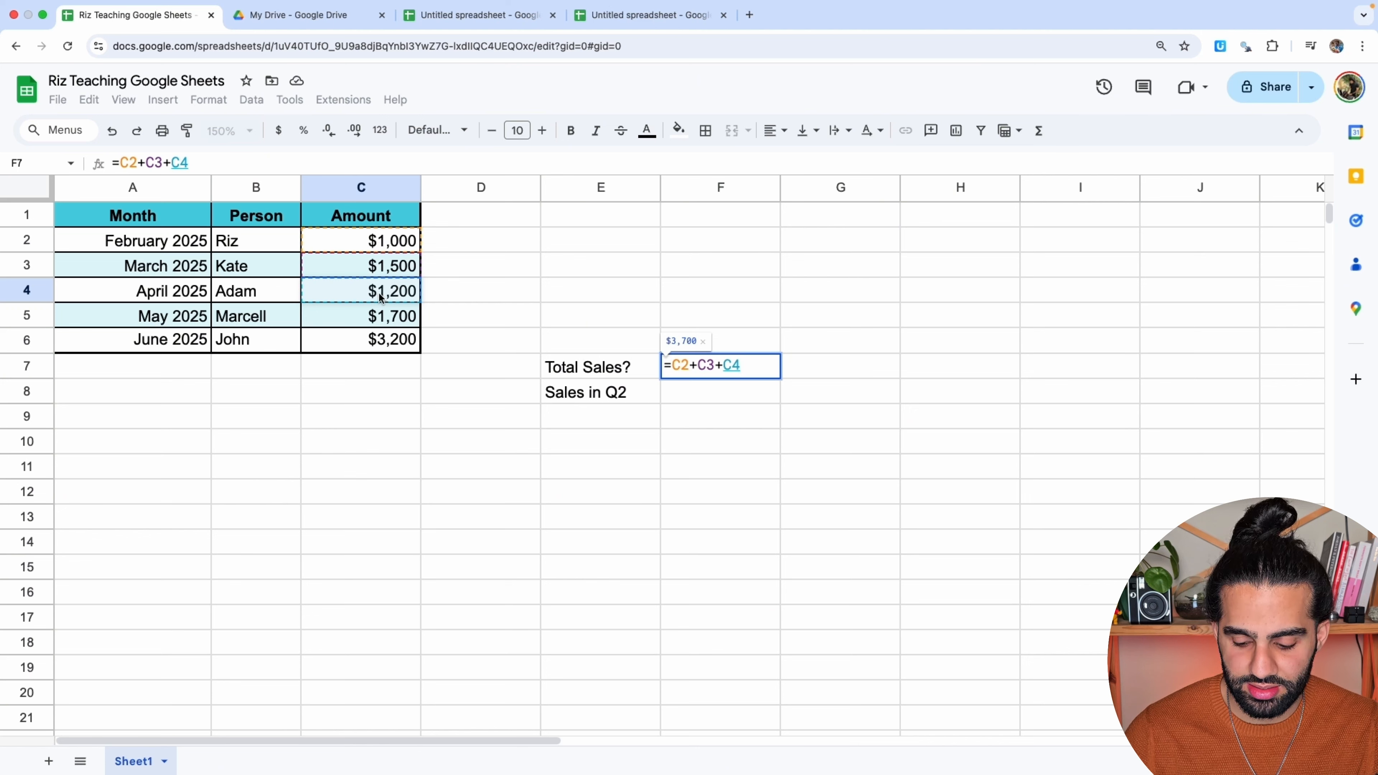
{"action": "type", "text": "+"}
{"action": "left_click", "coordinate": [380, 320]}
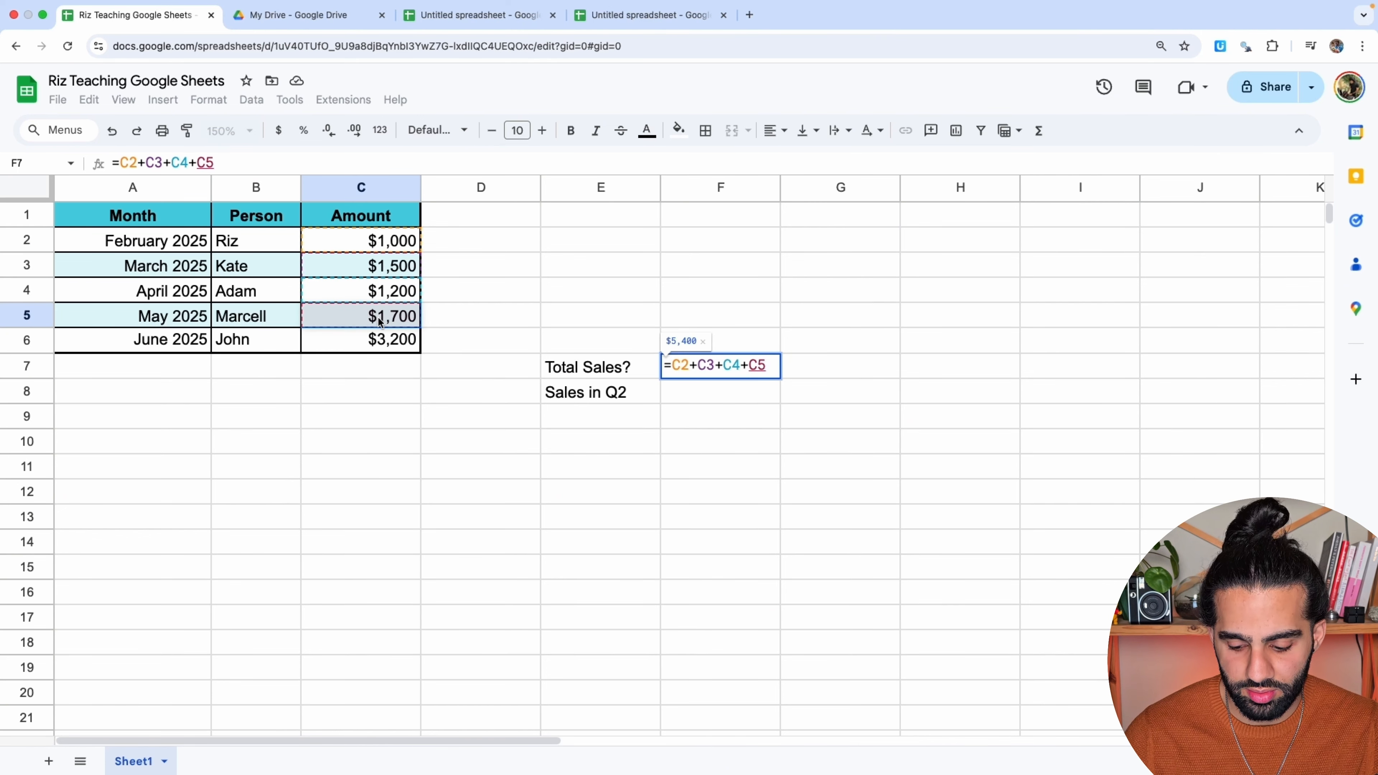
{"action": "type", "text": "+"}
{"action": "left_click", "coordinate": [378, 341]}
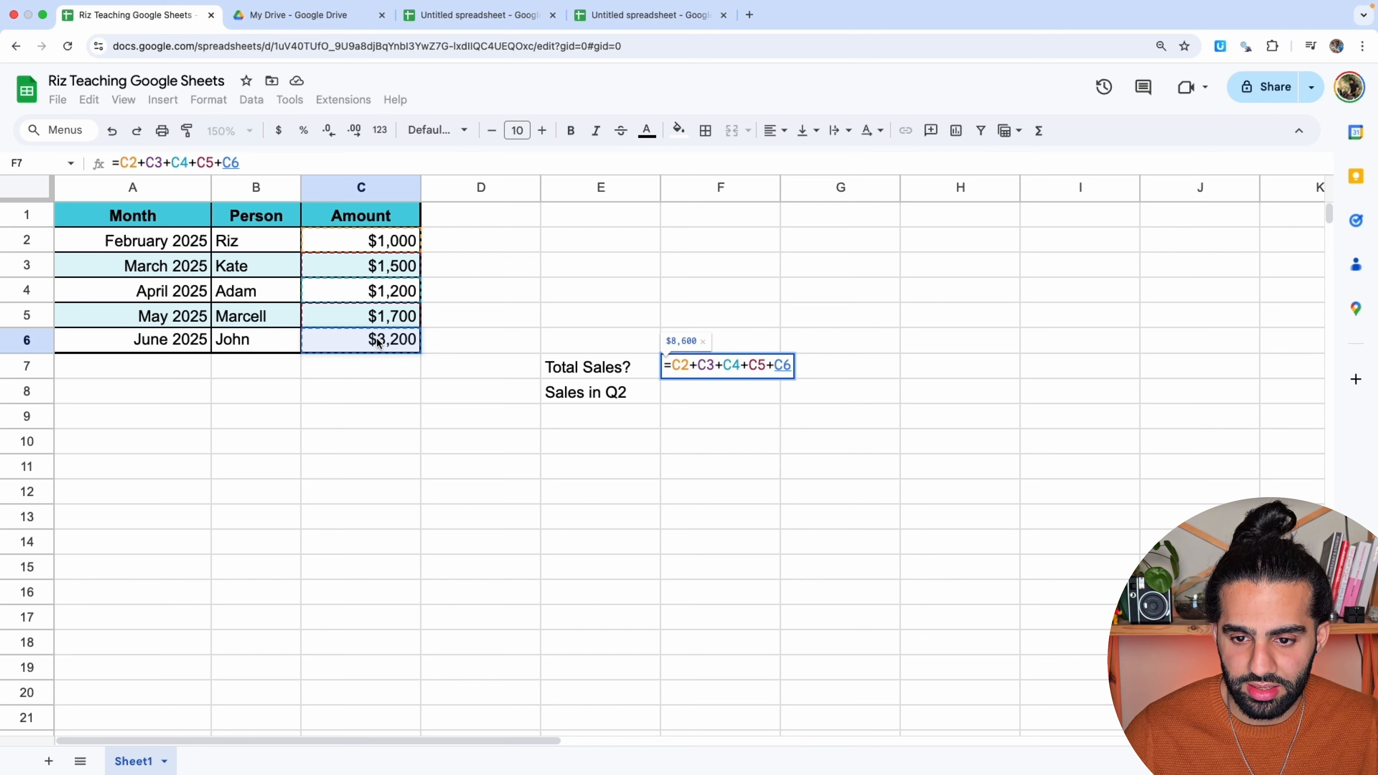
{"action": "key", "text": "Return"}
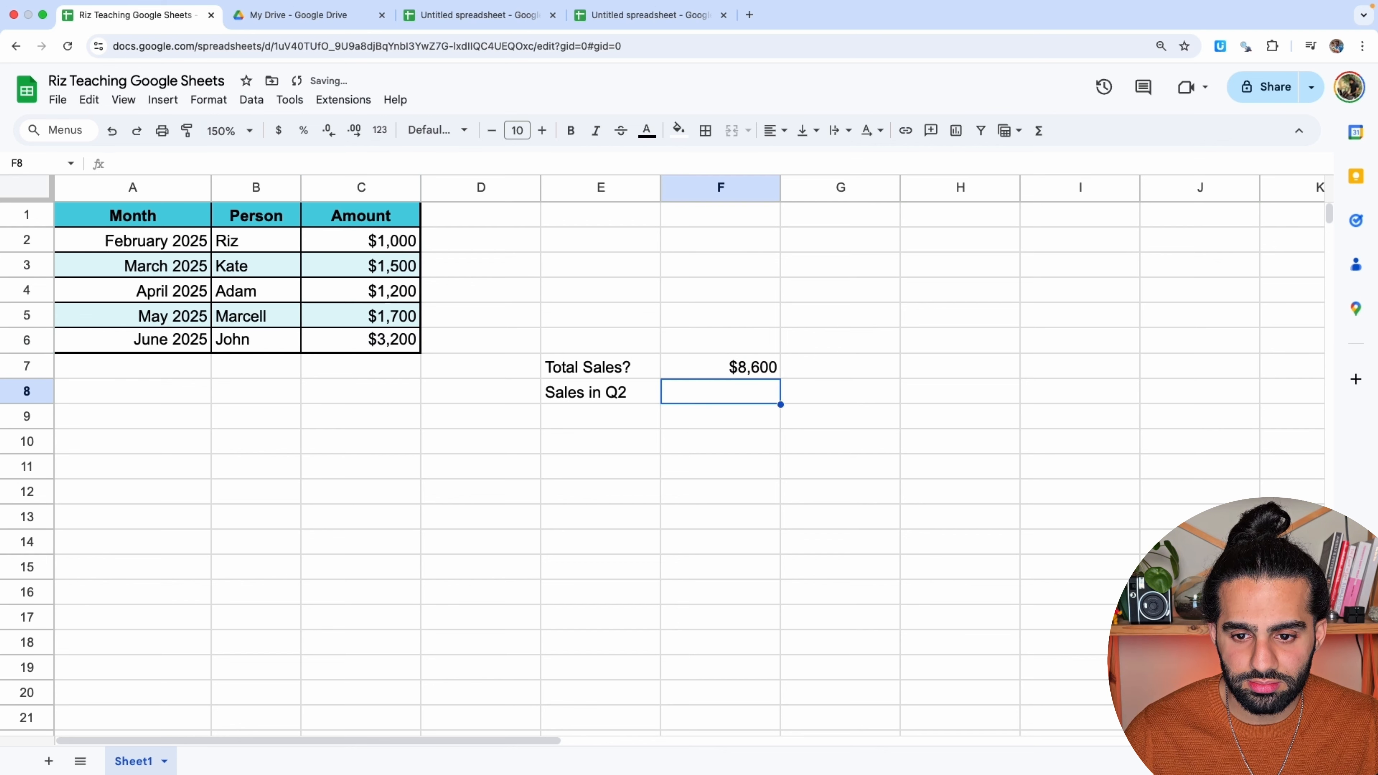
Test the total sales formula in F7 by setting the April amount in C4 to 34000, and undo that change.
{"action": "left_click", "coordinate": [744, 370]}
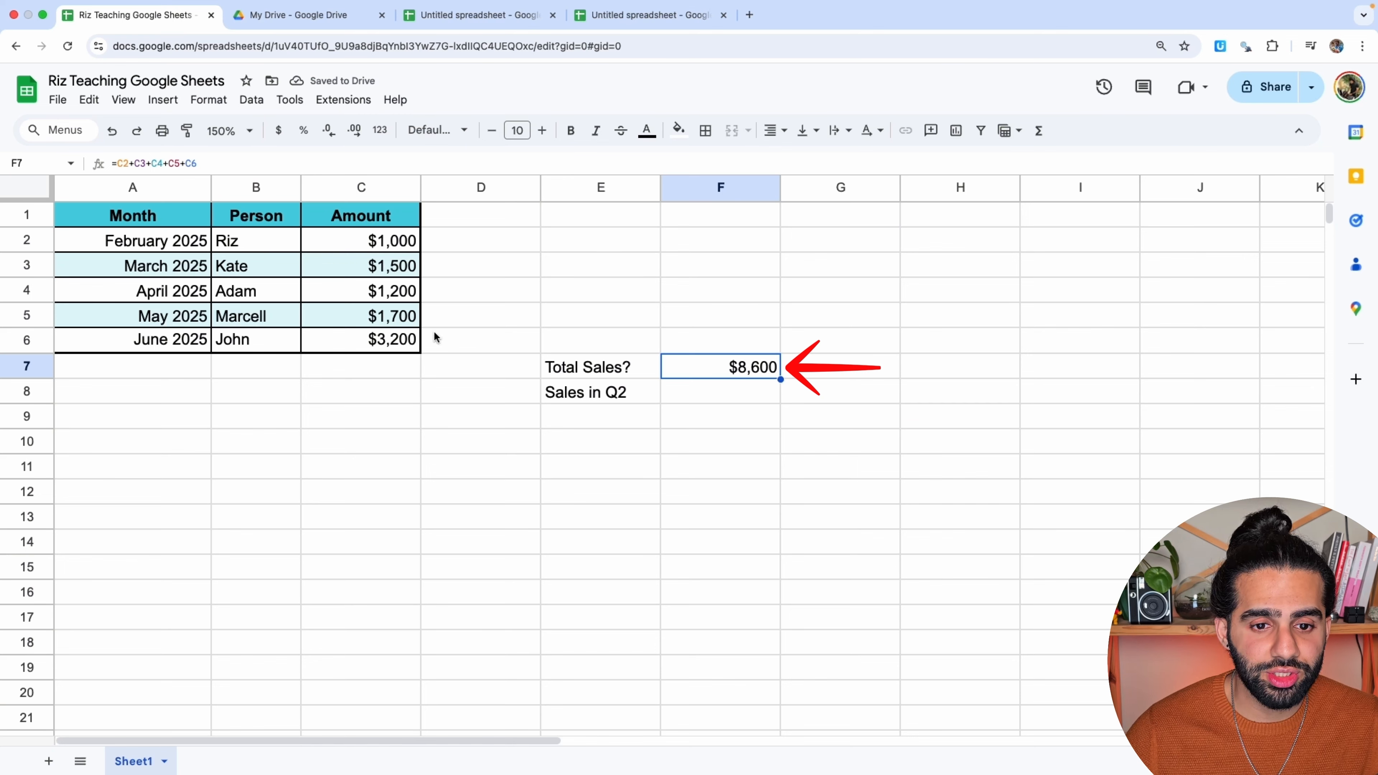
{"action": "left_click", "coordinate": [399, 298]}
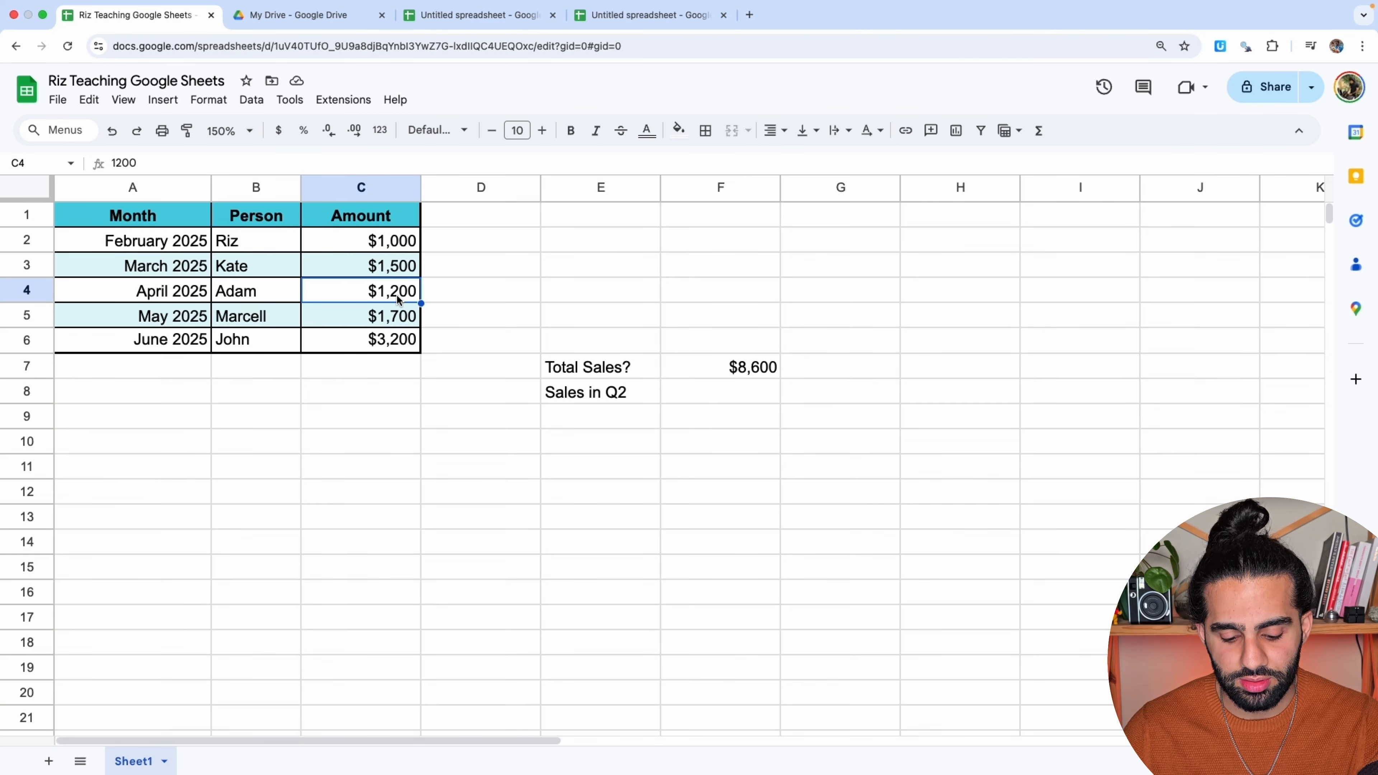
{"action": "type", "text": "34000"}
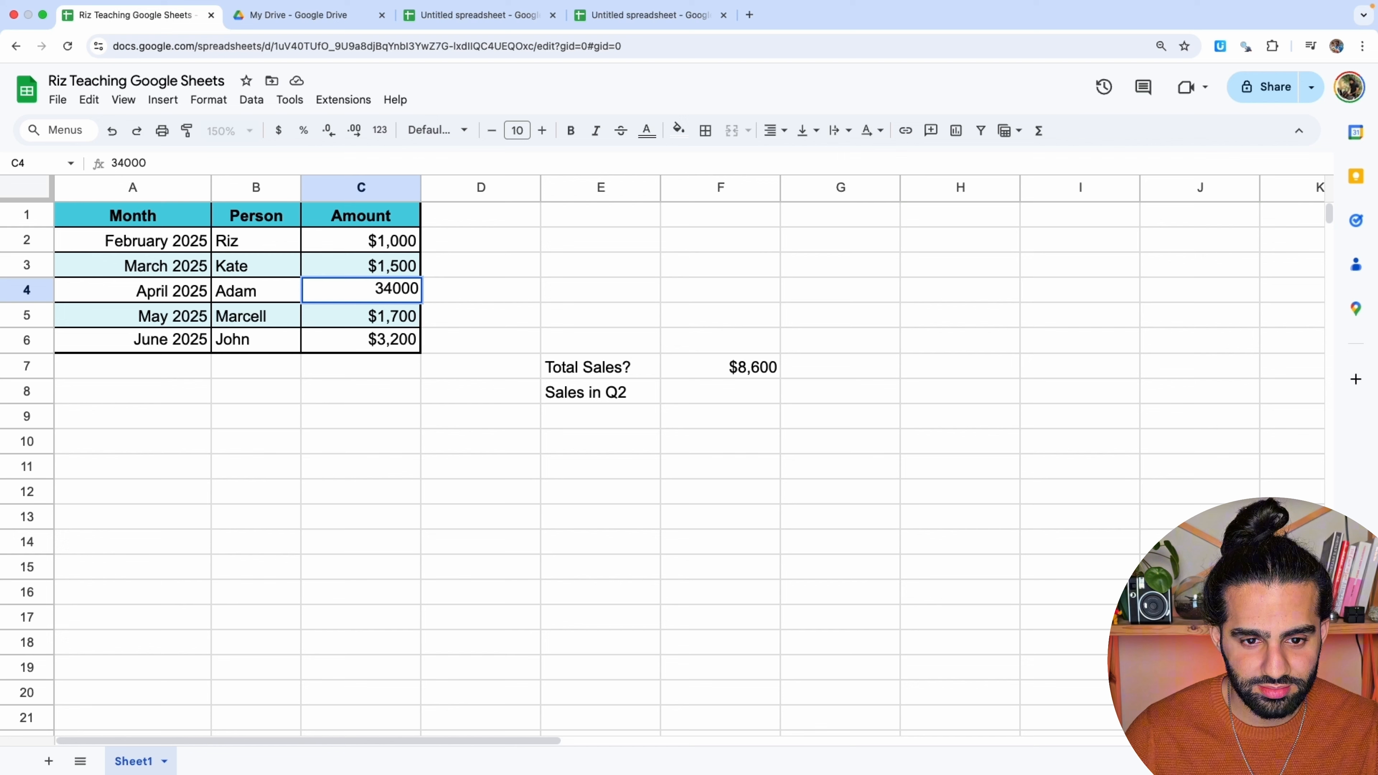
{"action": "key", "text": "Return"}
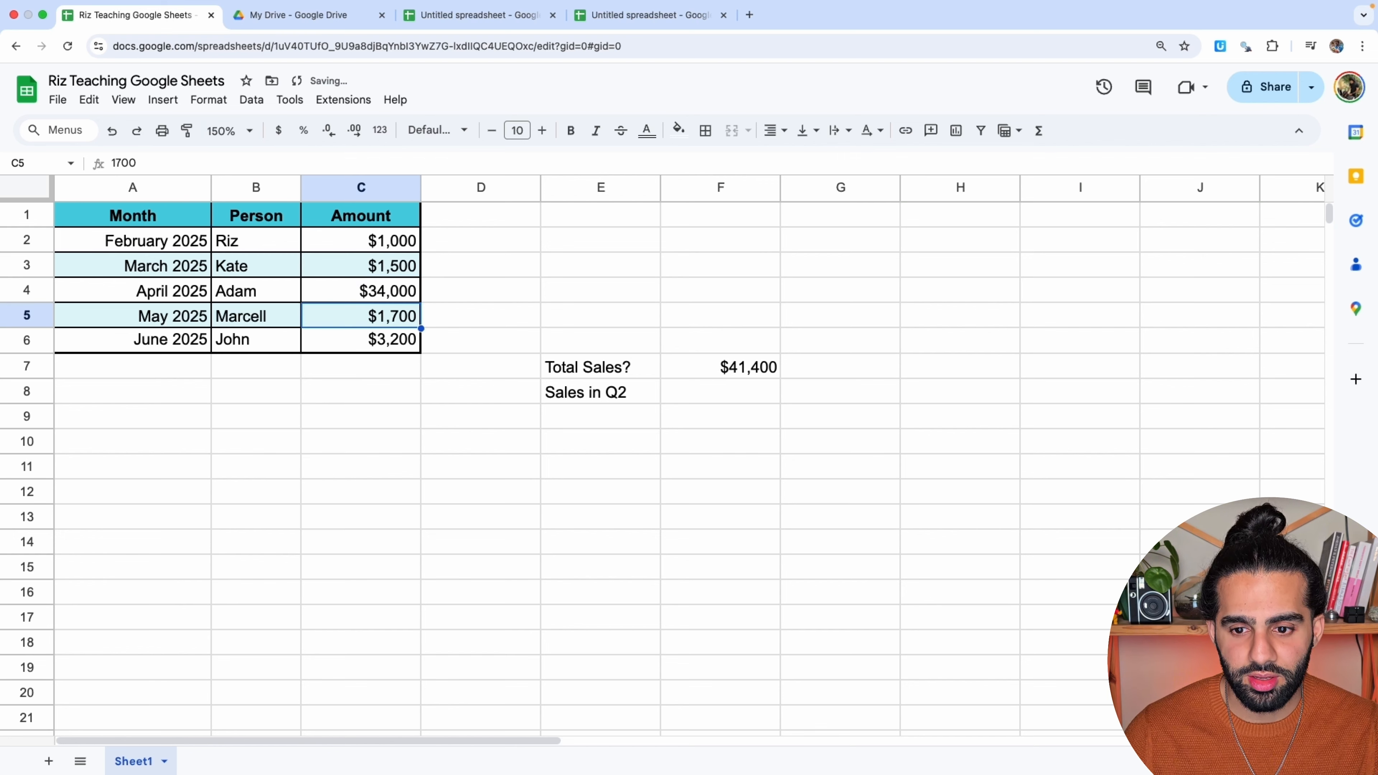
{"action": "left_click", "coordinate": [748, 371]}
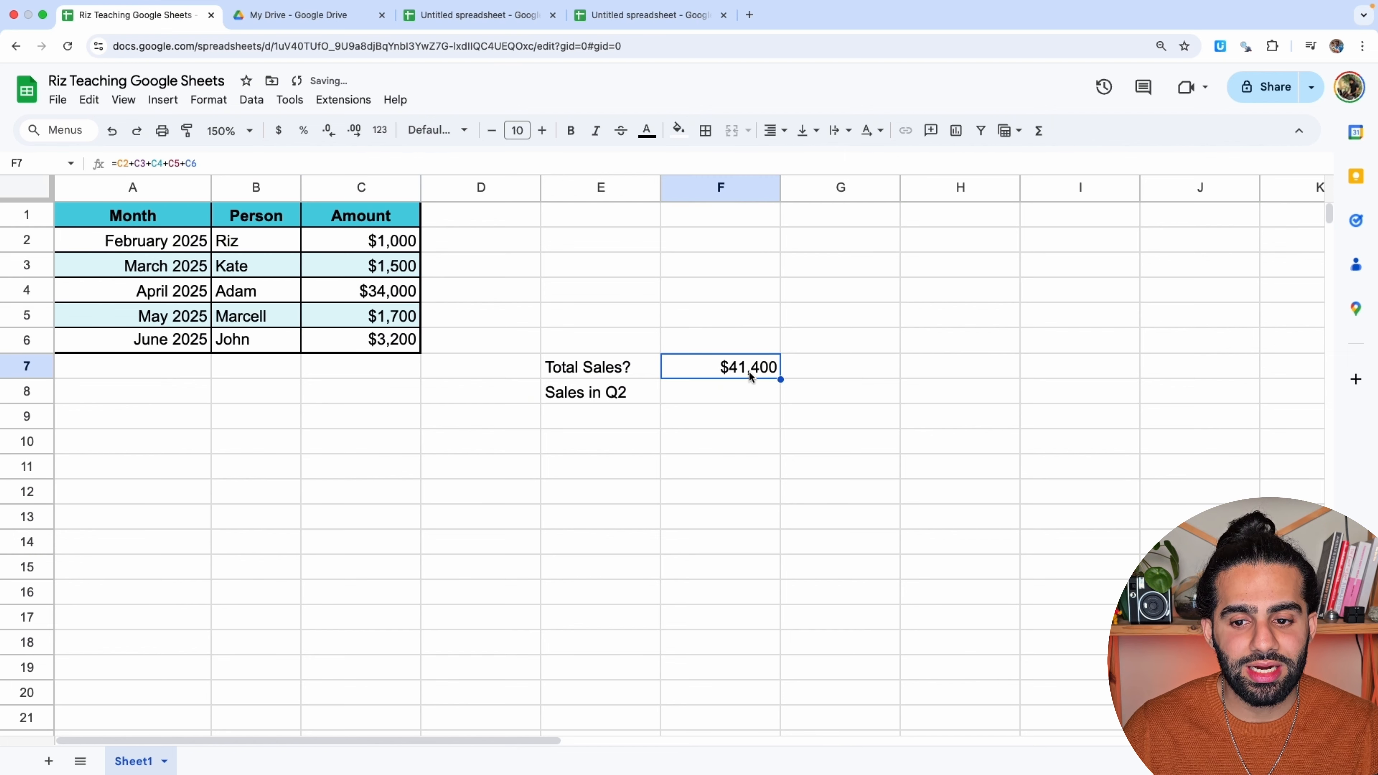
{"action": "double_click", "coordinate": [724, 374]}
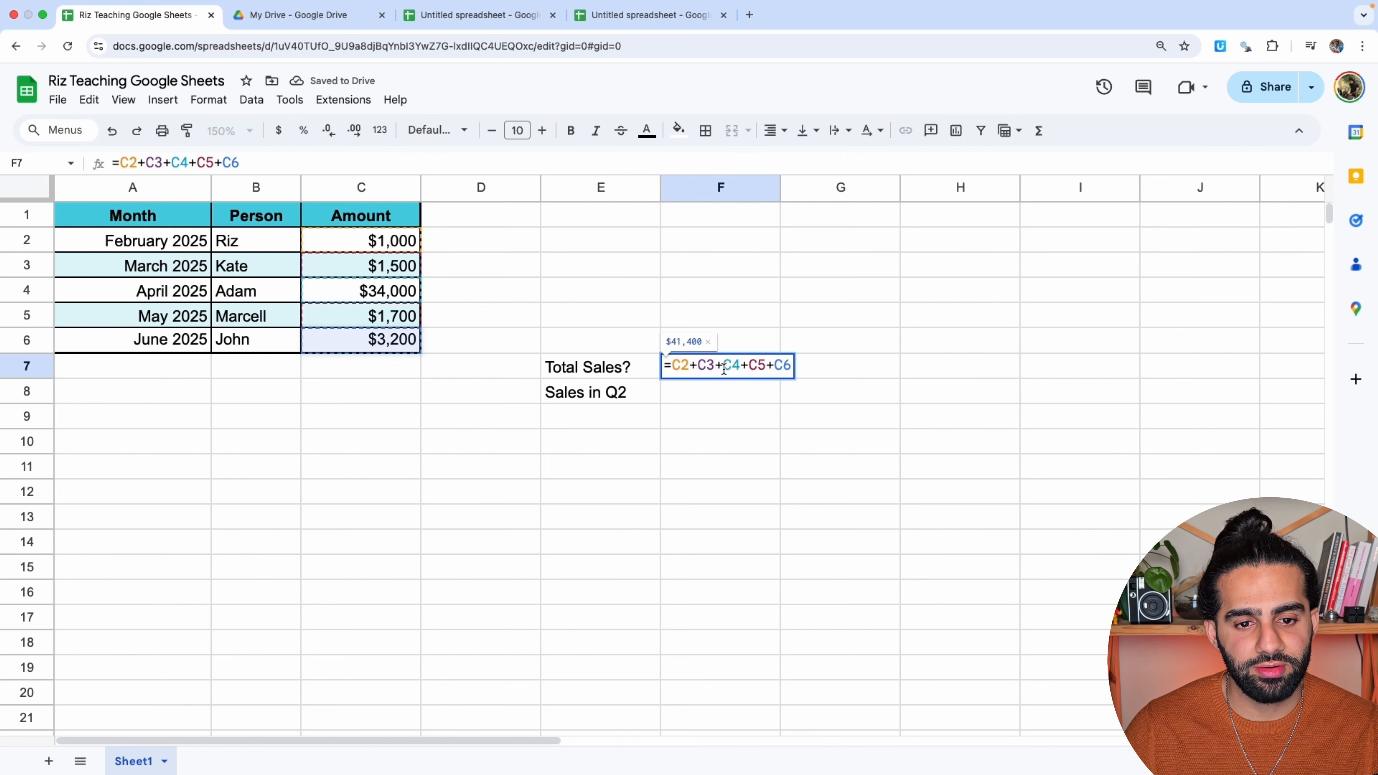
{"action": "key", "text": "Escape"}
{"action": "left_click_drag", "start_coordinate": [372, 239], "coordinate": [379, 339]}
{"action": "left_click", "coordinate": [723, 369]}
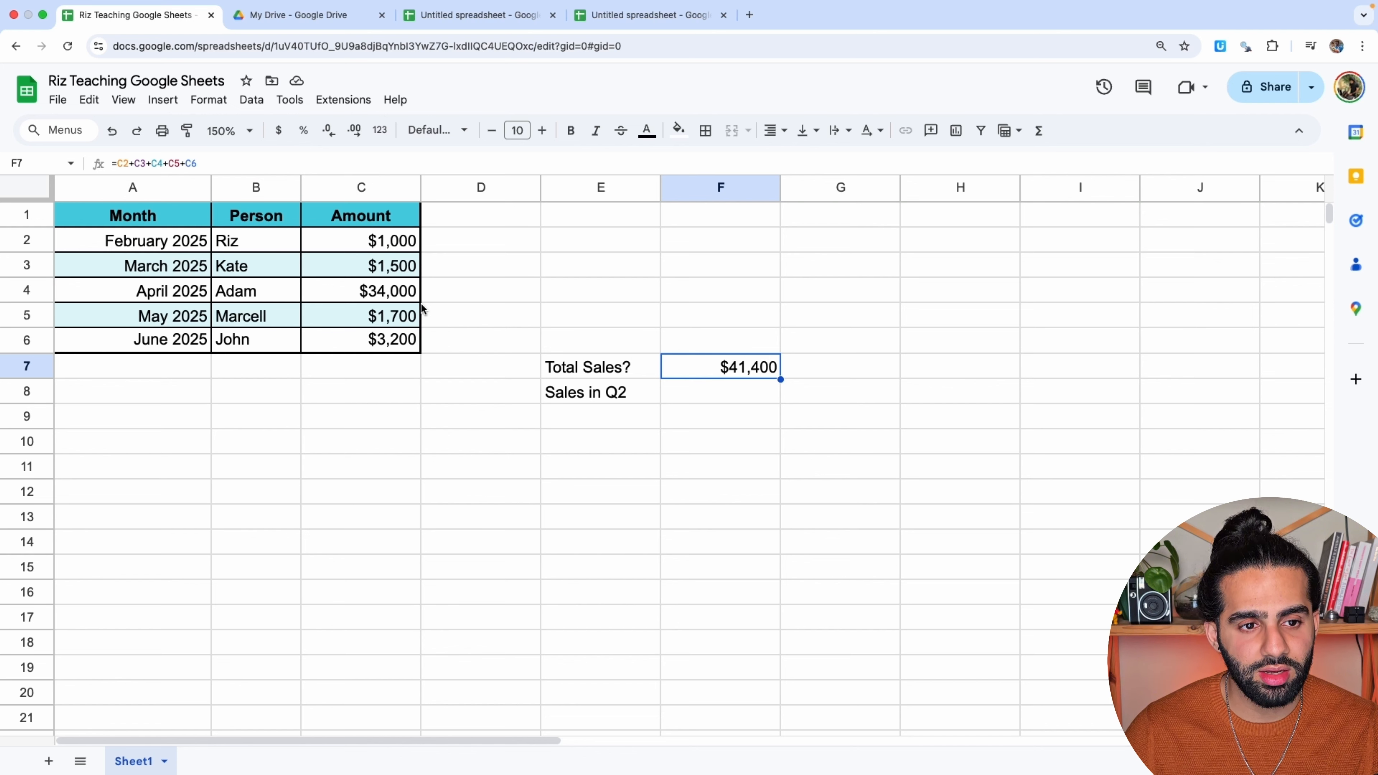
{"action": "left_click", "coordinate": [113, 131]}
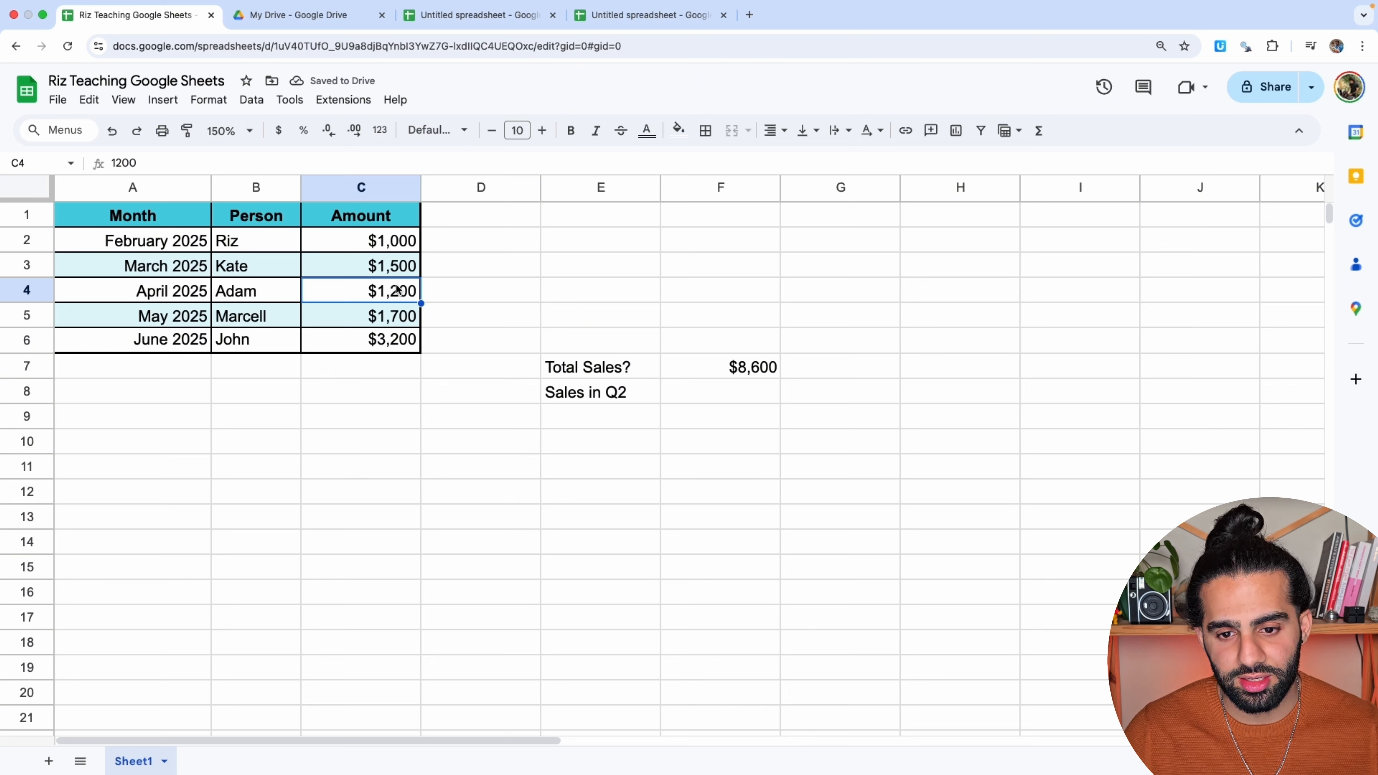
Replace the total sales formula in cell F7 with =SUM(C2:C6) and check the resulting cell.
{"action": "left_click", "coordinate": [717, 376]}
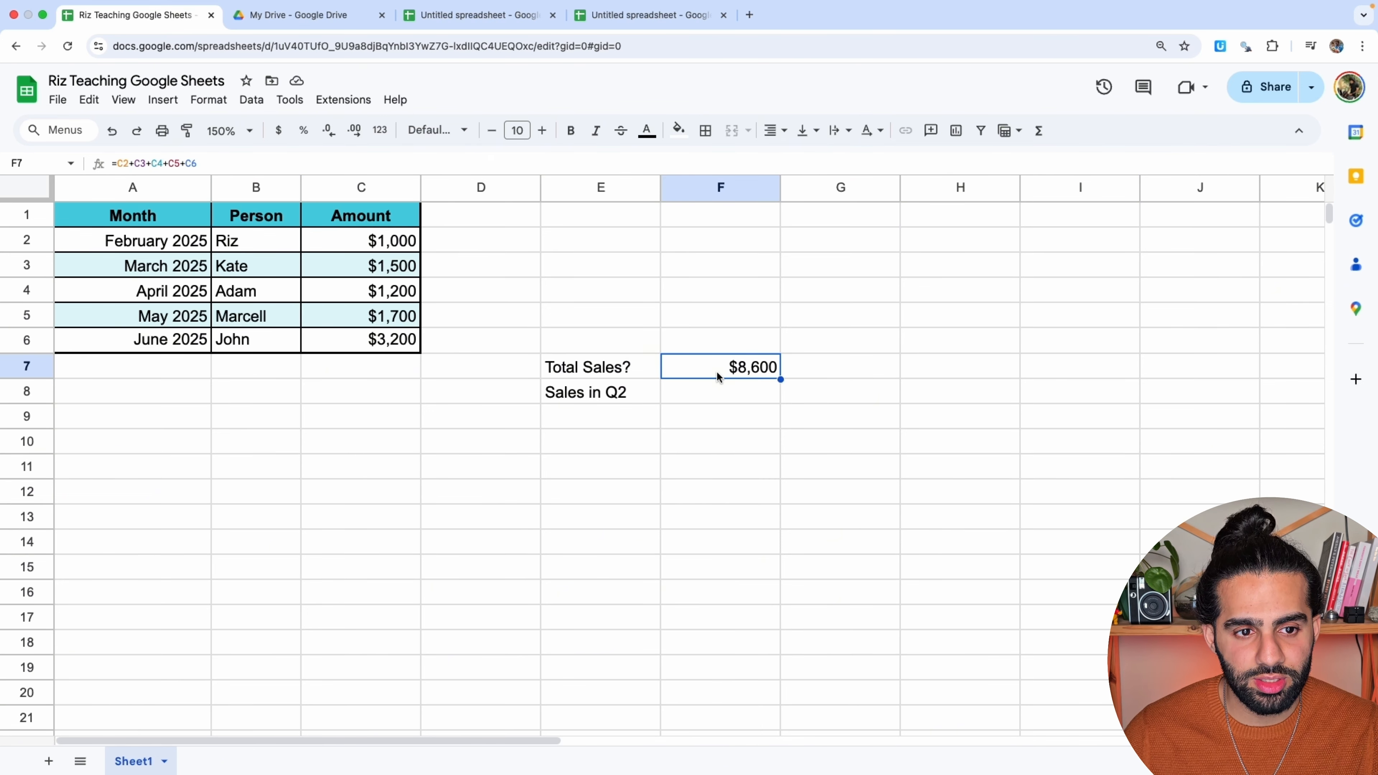
{"action": "key", "text": "Delete"}
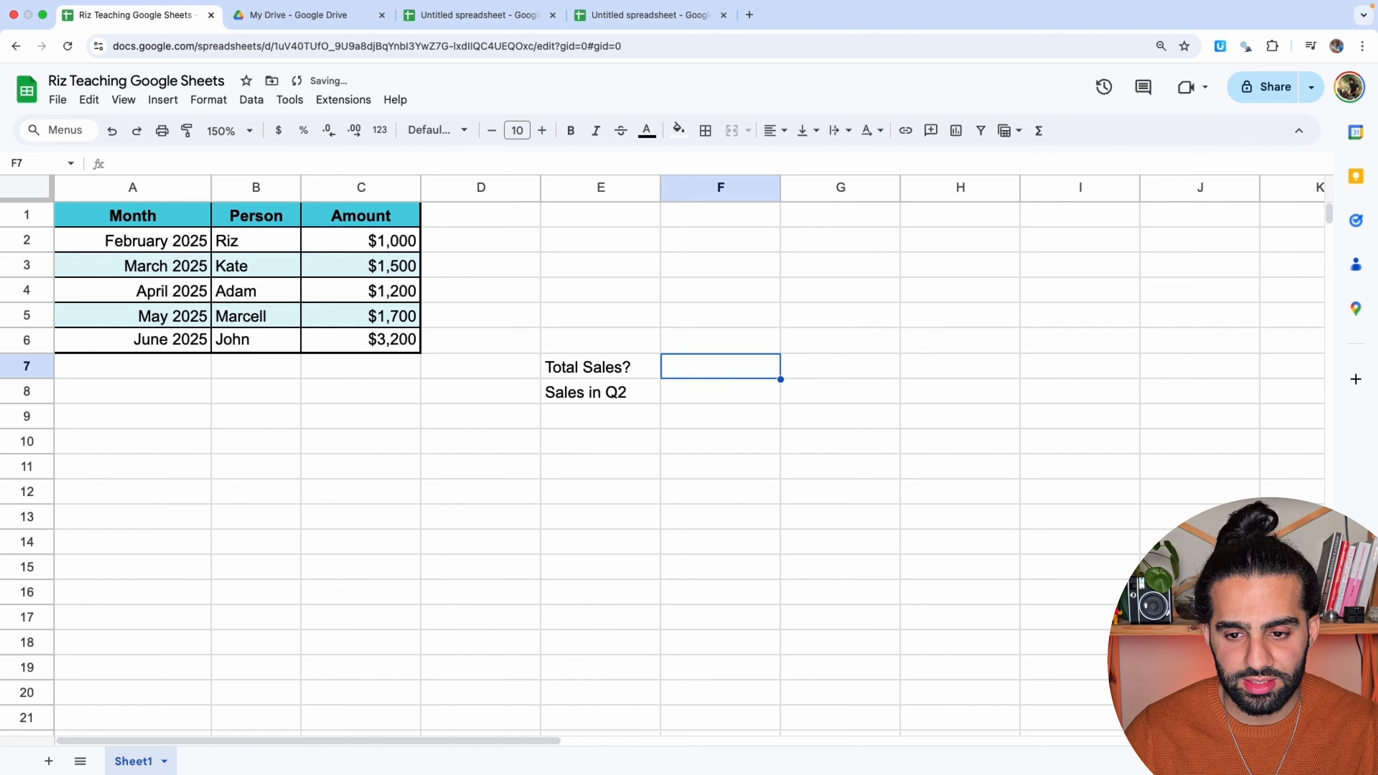
{"action": "type", "text": "="}
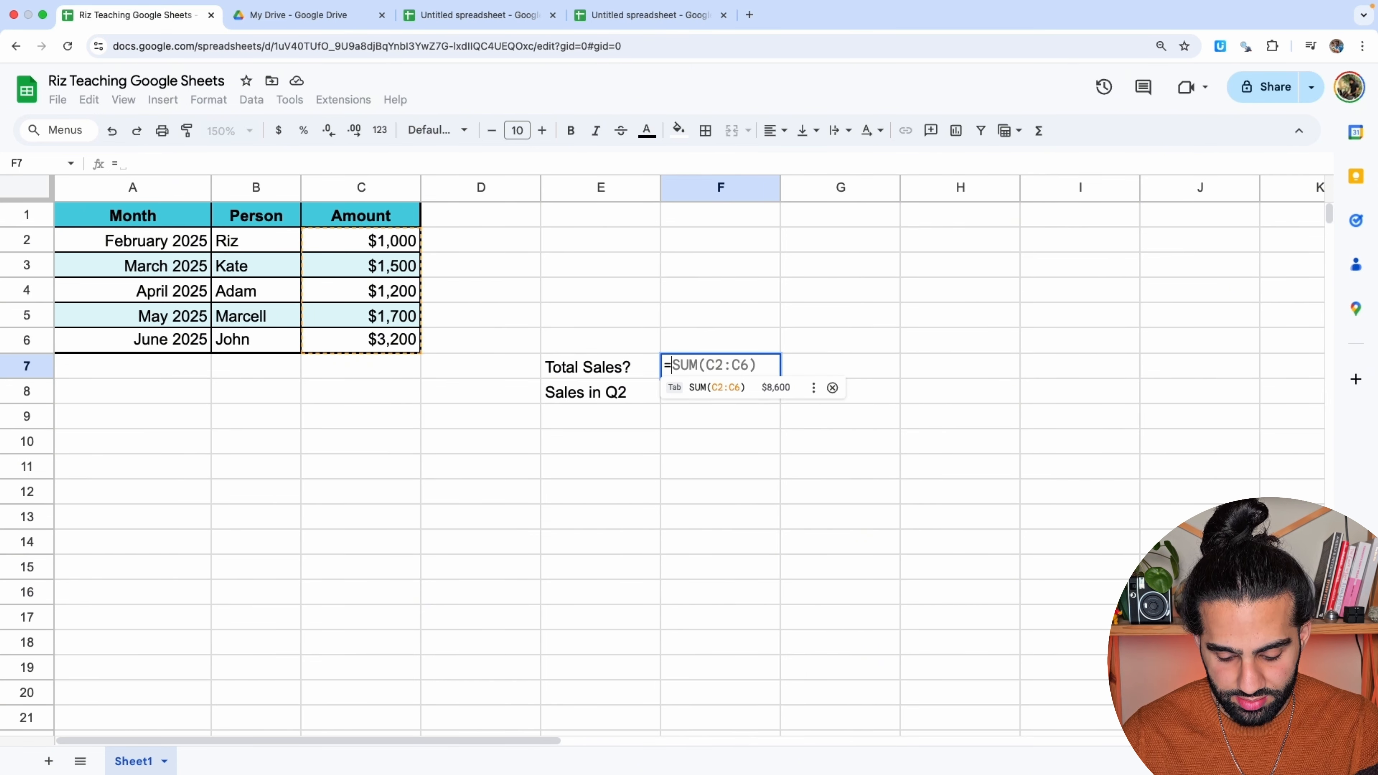
{"action": "type", "text": "SUM"}
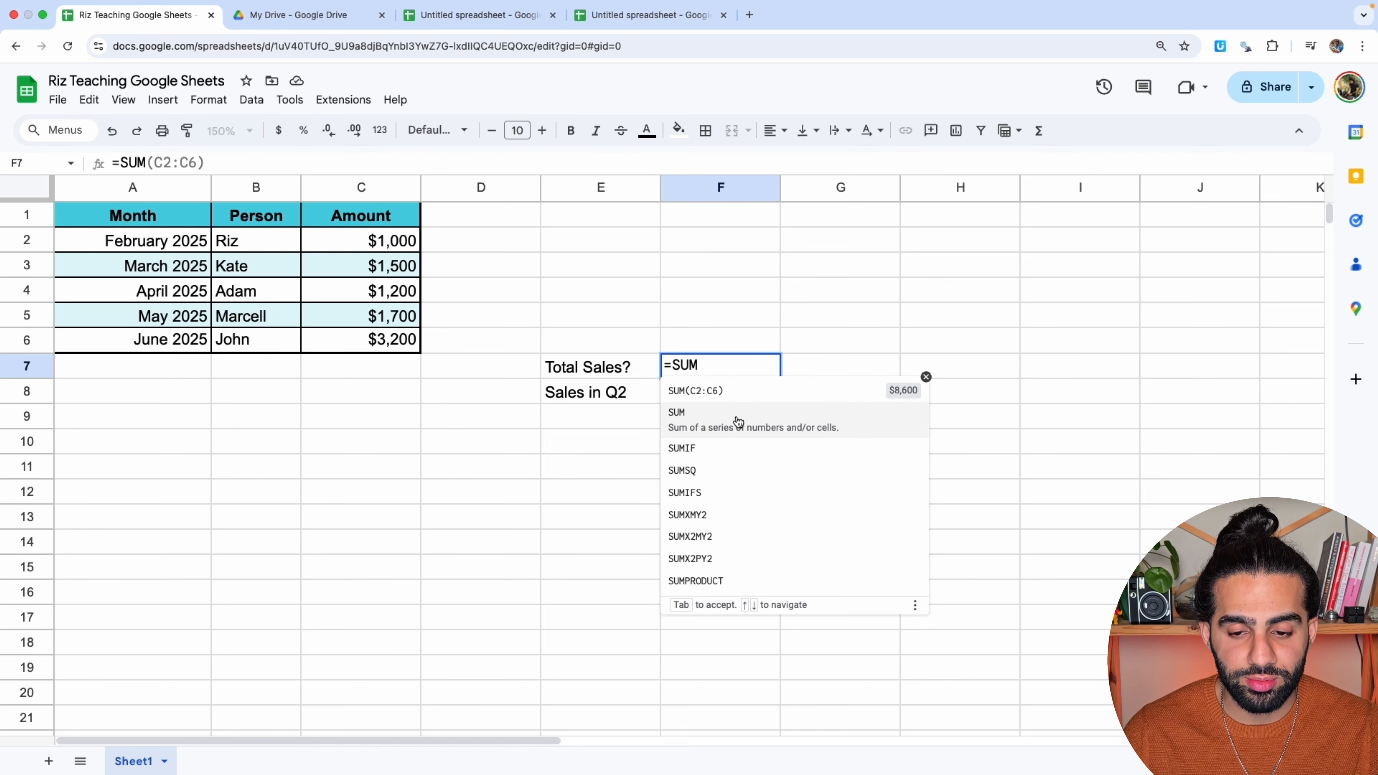
{"action": "left_click", "coordinate": [735, 428]}
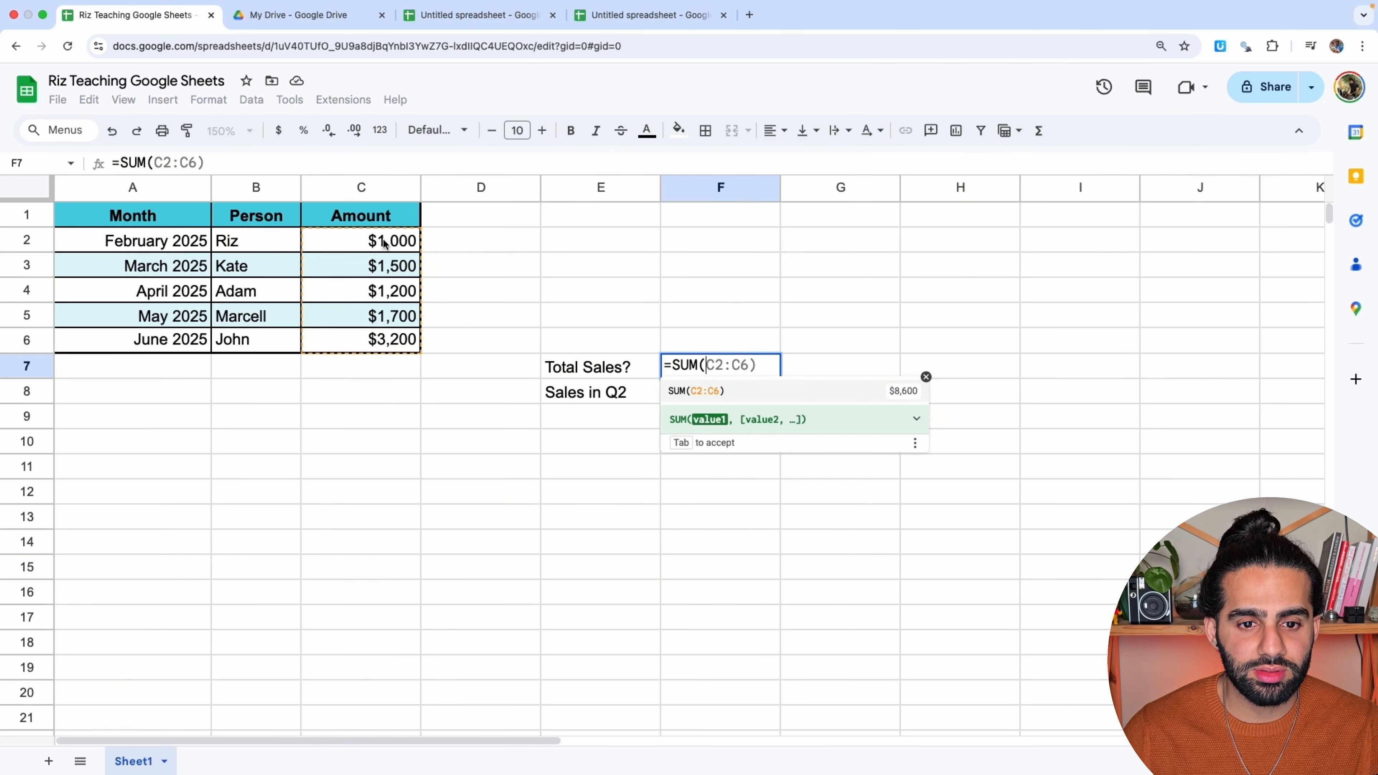
{"action": "left_click_drag", "start_coordinate": [383, 244], "coordinate": [375, 340]}
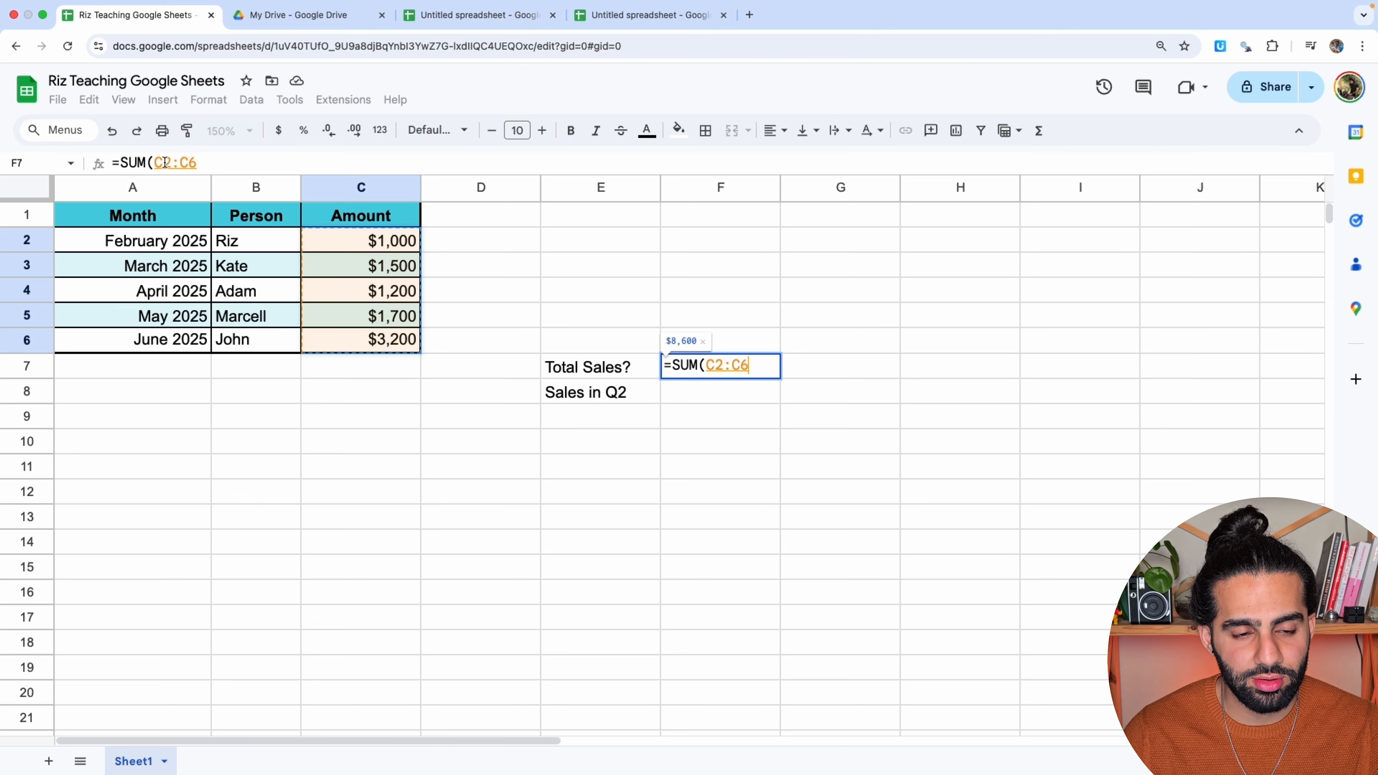
{"action": "key", "text": "Return"}
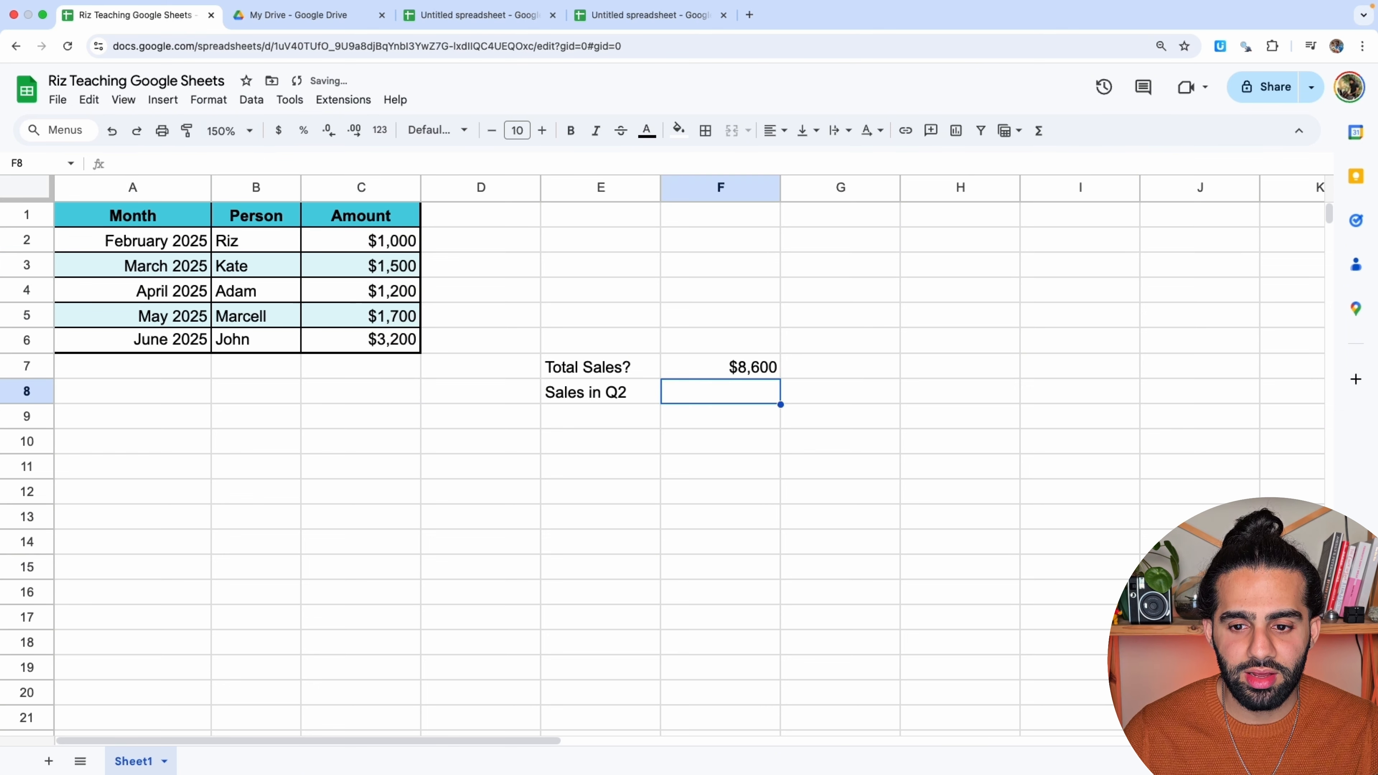
{"action": "left_click", "coordinate": [720, 374]}
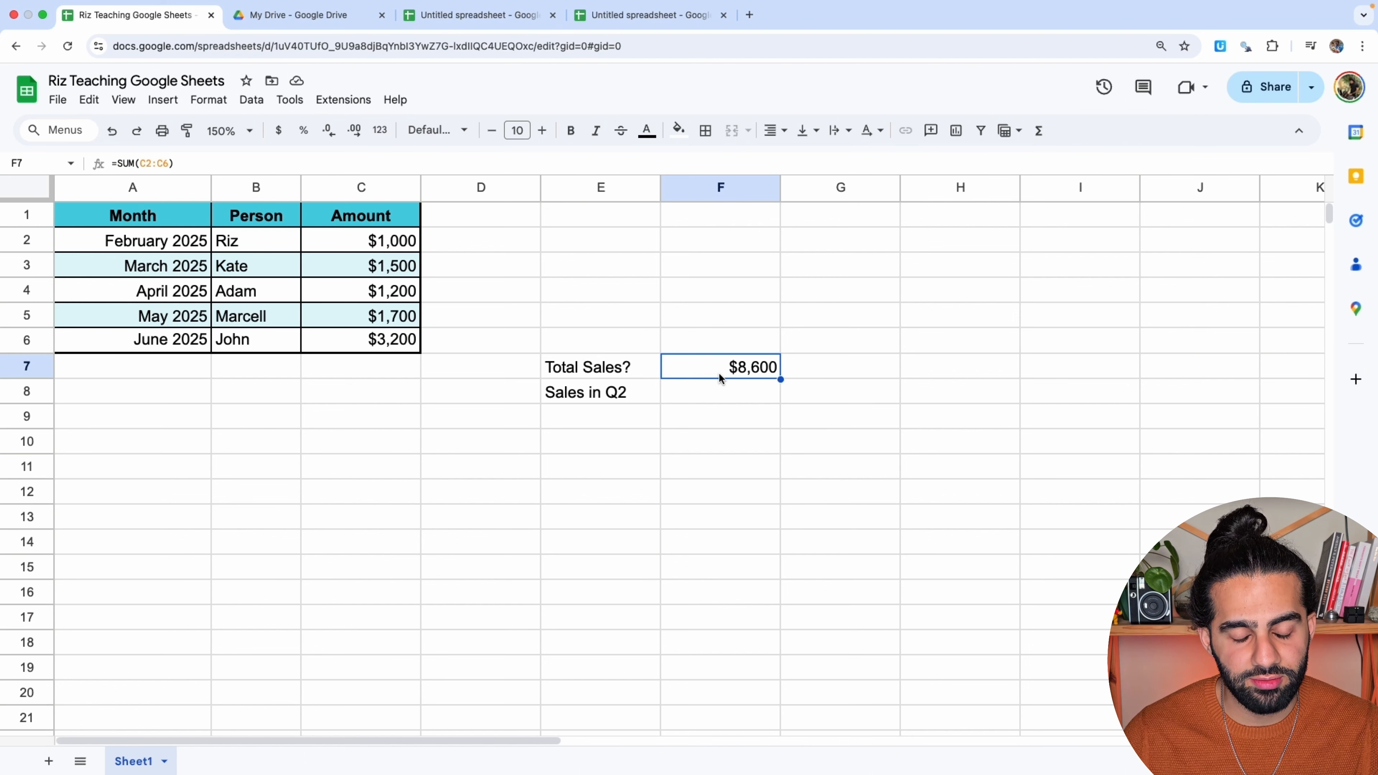
Set the May 2025 amount in cell C5 to 200 and check the total sales formula in F7.
{"action": "left_click", "coordinate": [376, 320]}
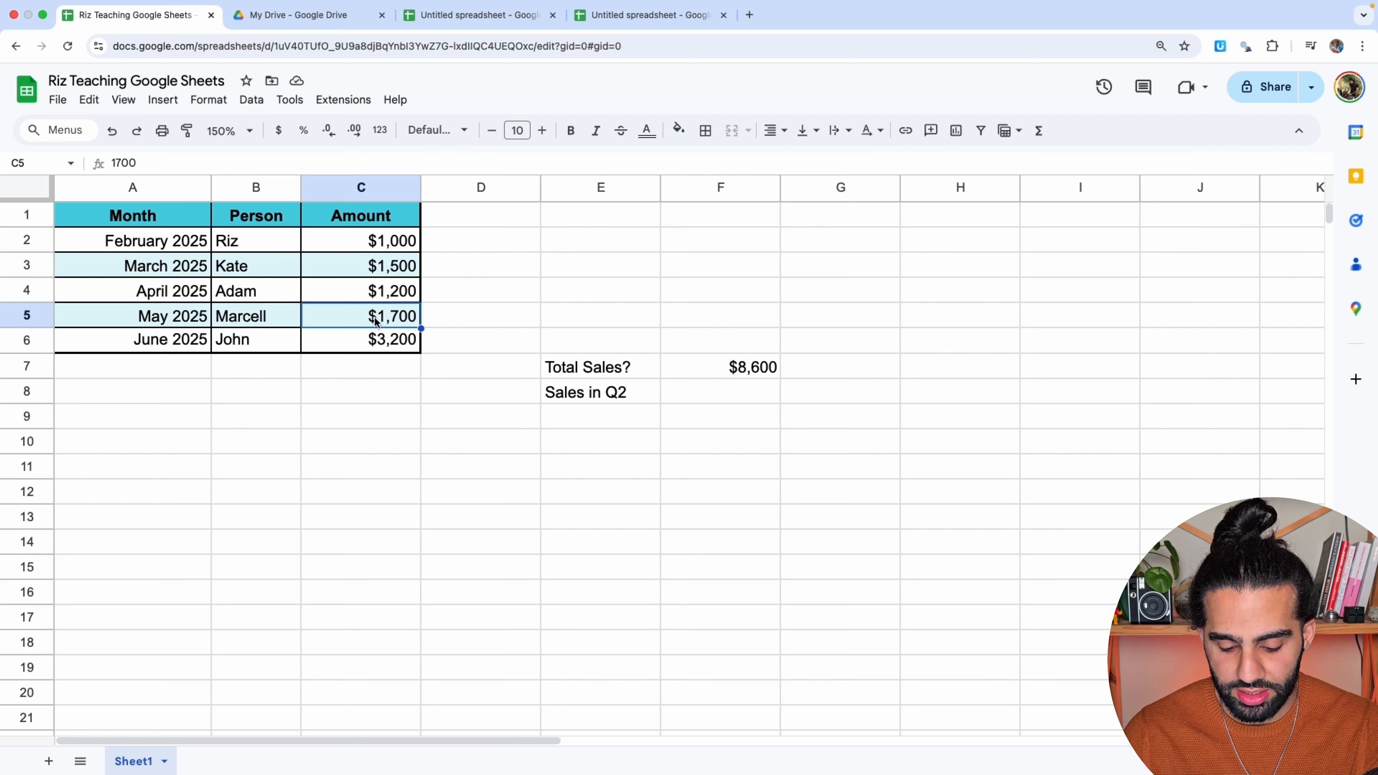
{"action": "type", "text": "200"}
{"action": "key", "text": "Return"}
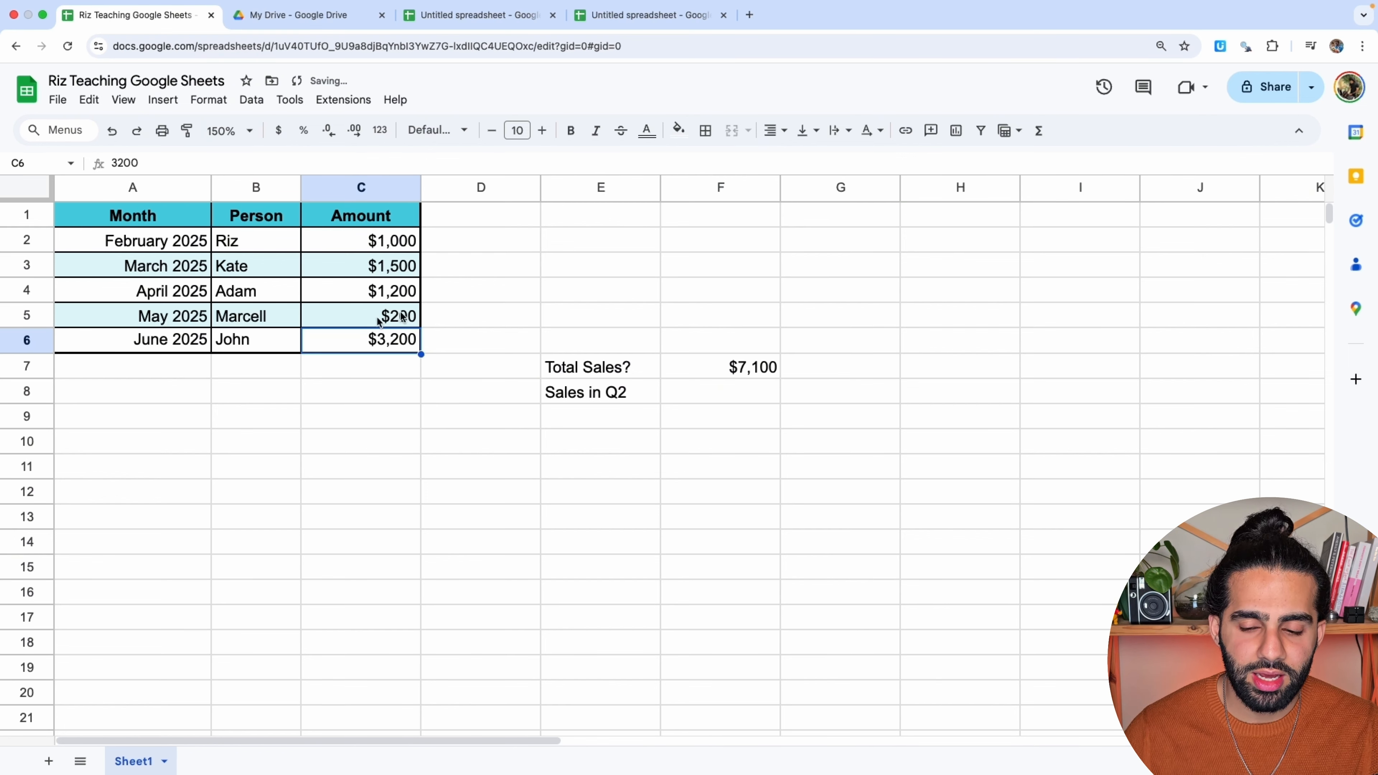
{"action": "left_click", "coordinate": [760, 361]}
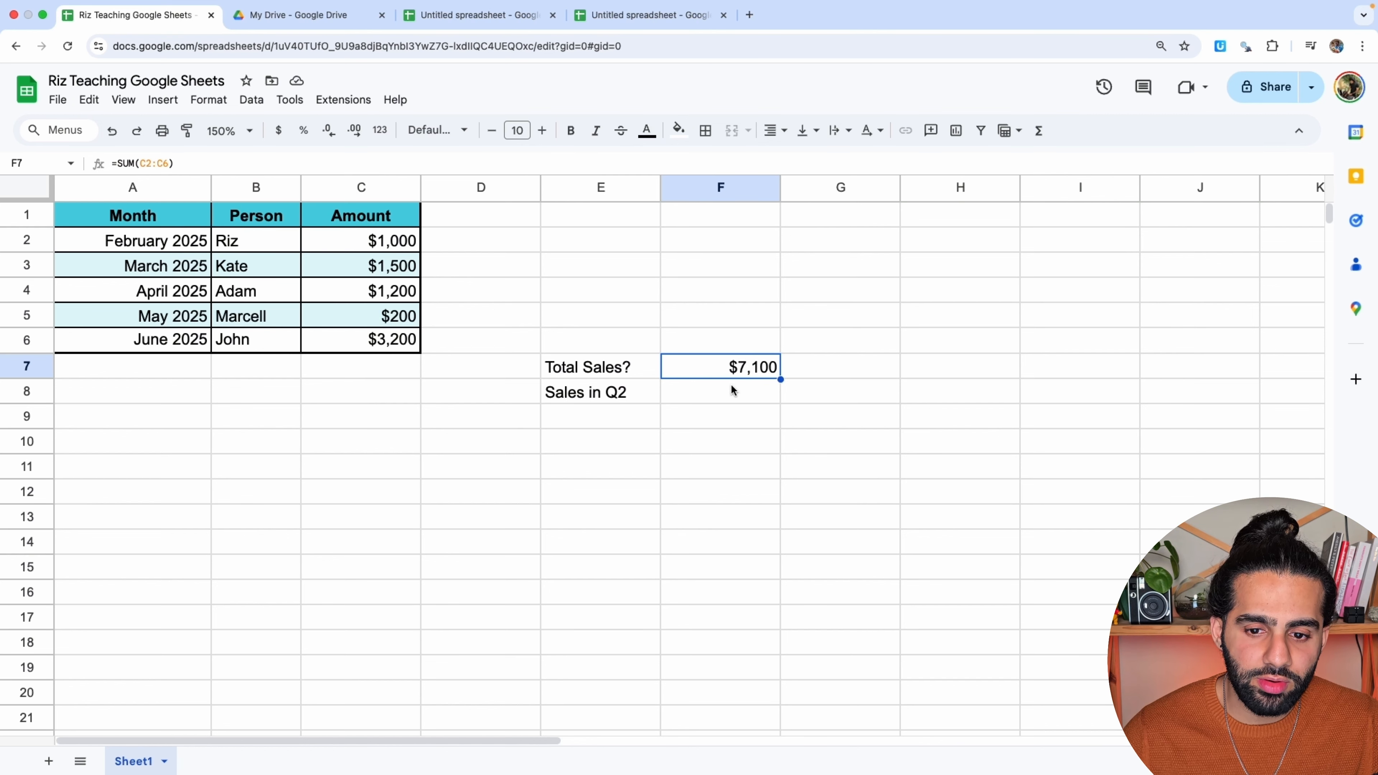
Calculate the Q2 sales in cell F8 with =SUM(C4:C6) and compare it with the total sales formula in F7.
{"action": "left_click", "coordinate": [723, 399]}
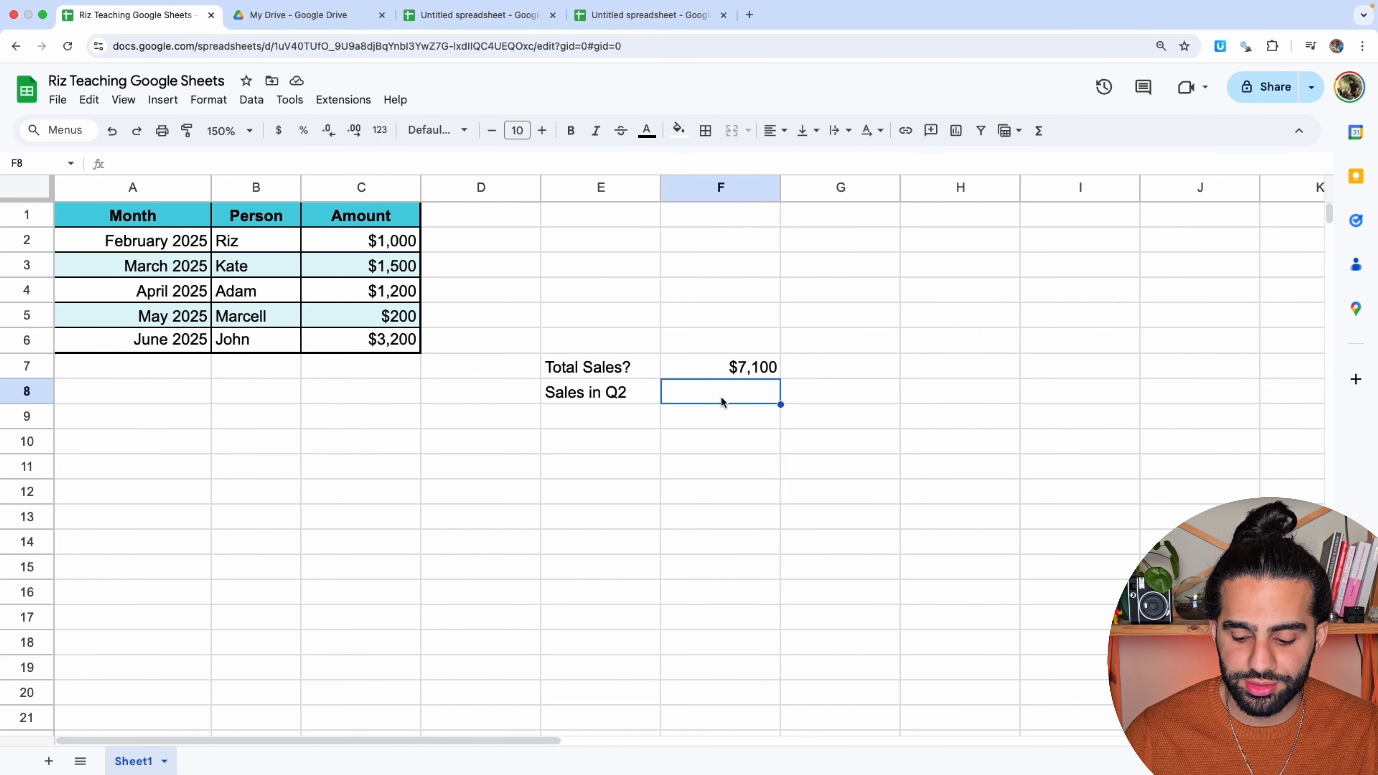
{"action": "type", "text": "="}
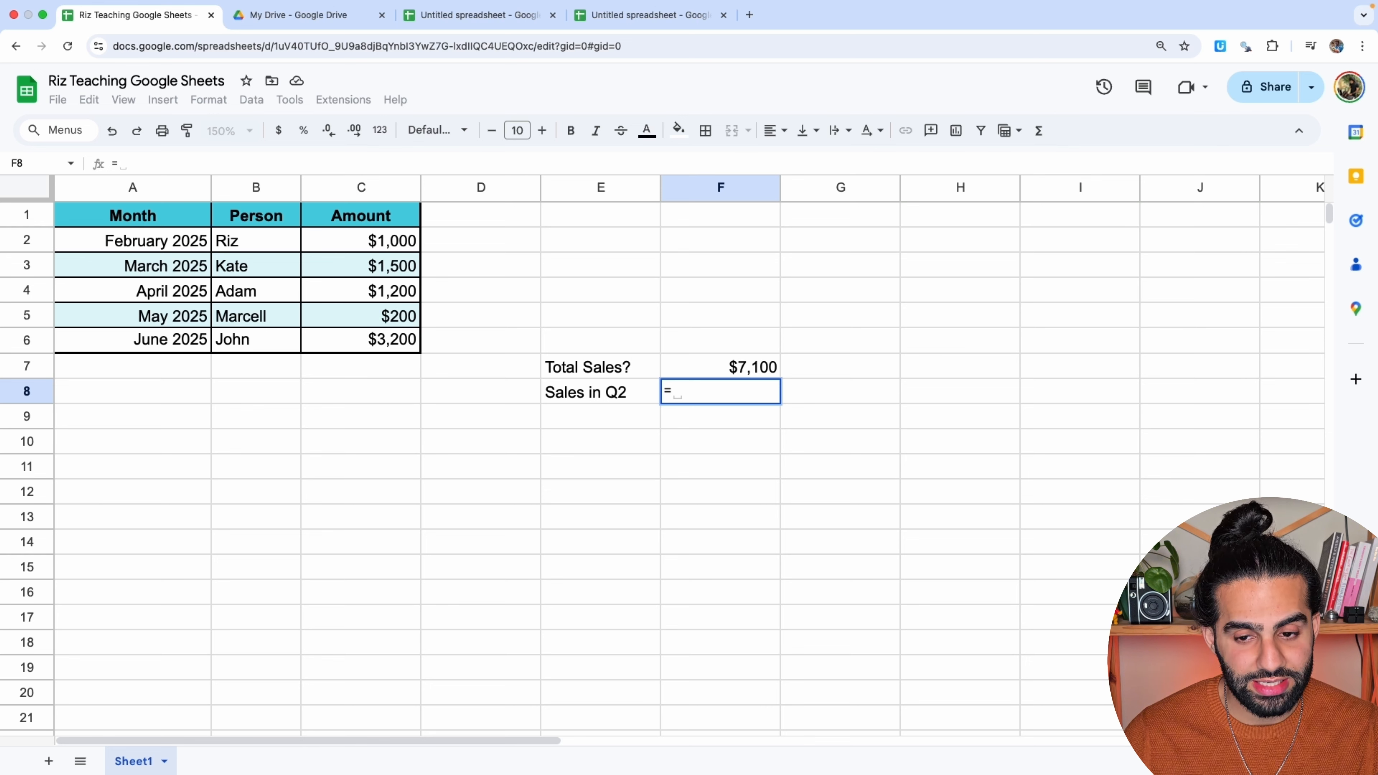
{"action": "type", "text": "SUM"}
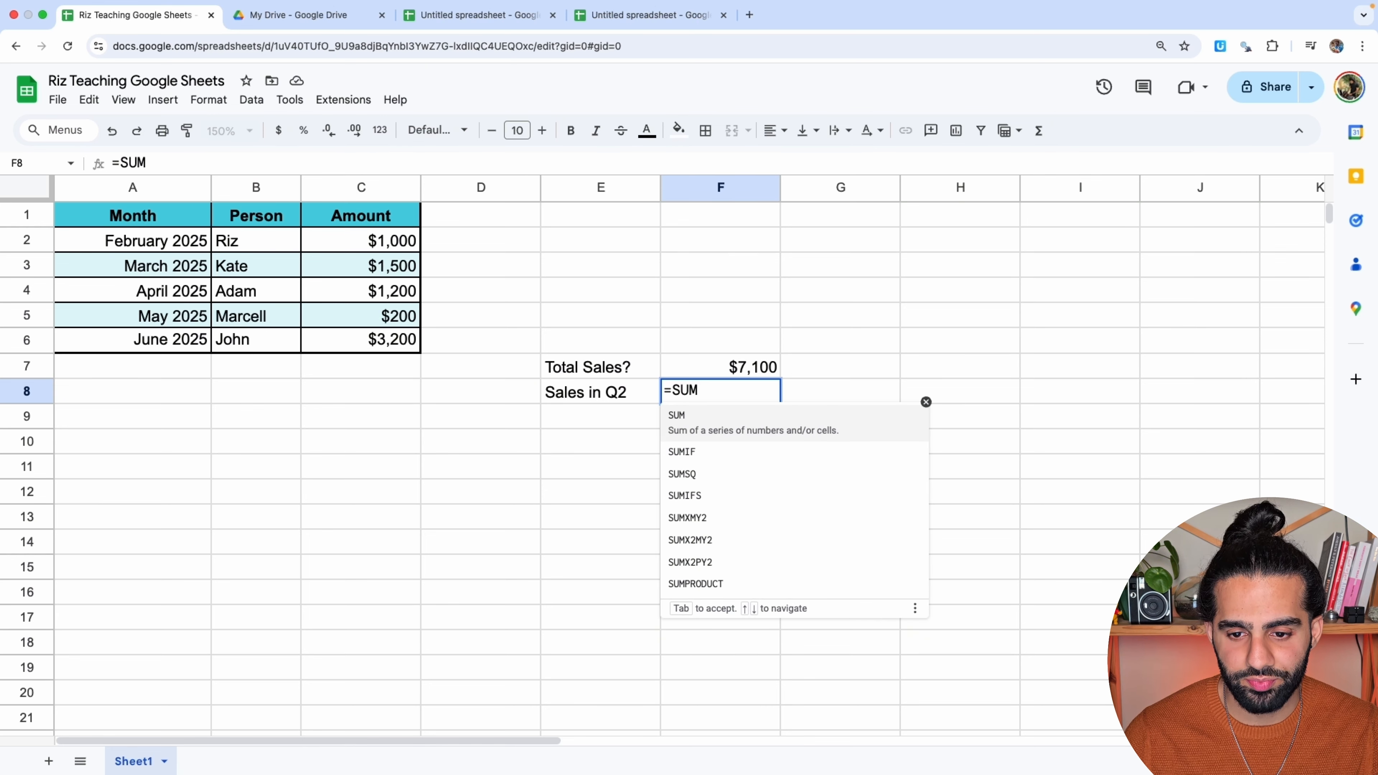
{"action": "left_click", "coordinate": [710, 424]}
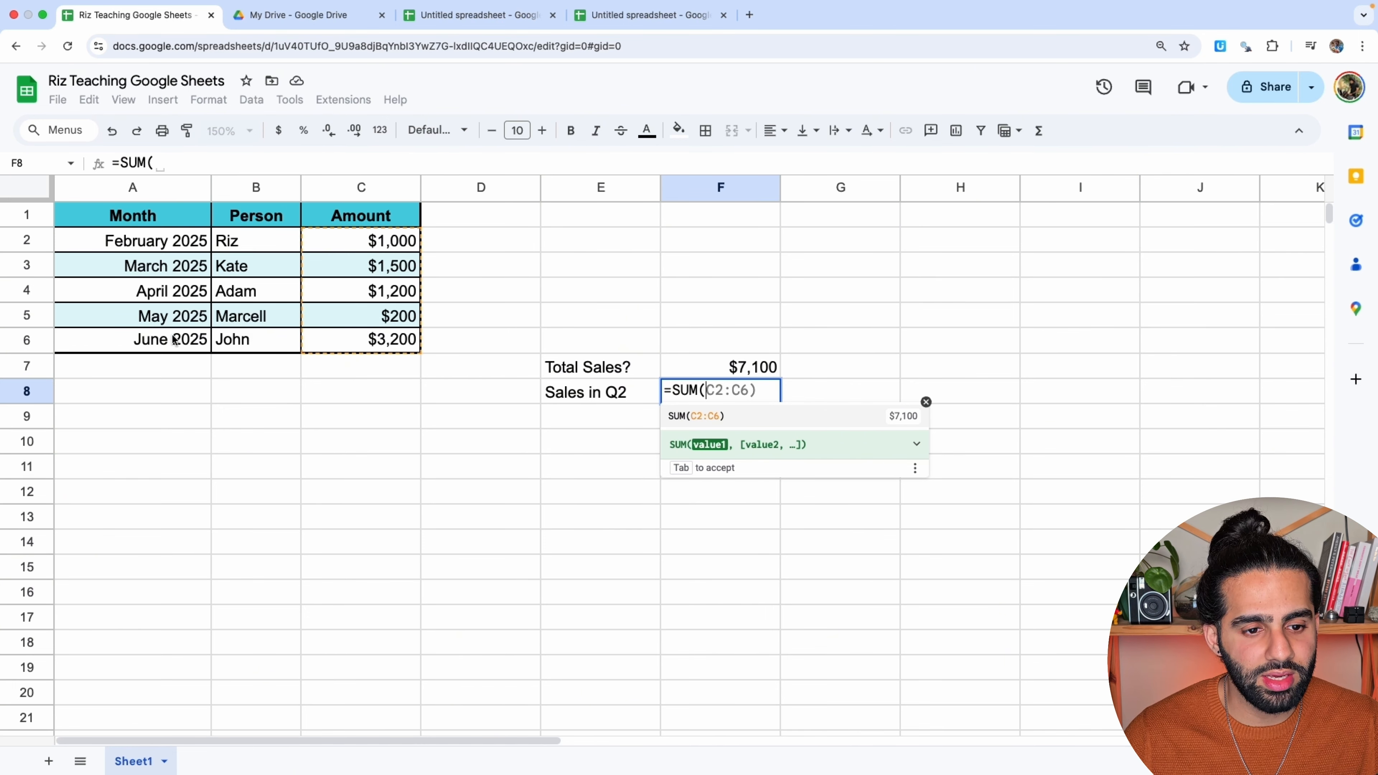
{"action": "left_click", "coordinate": [390, 293]}
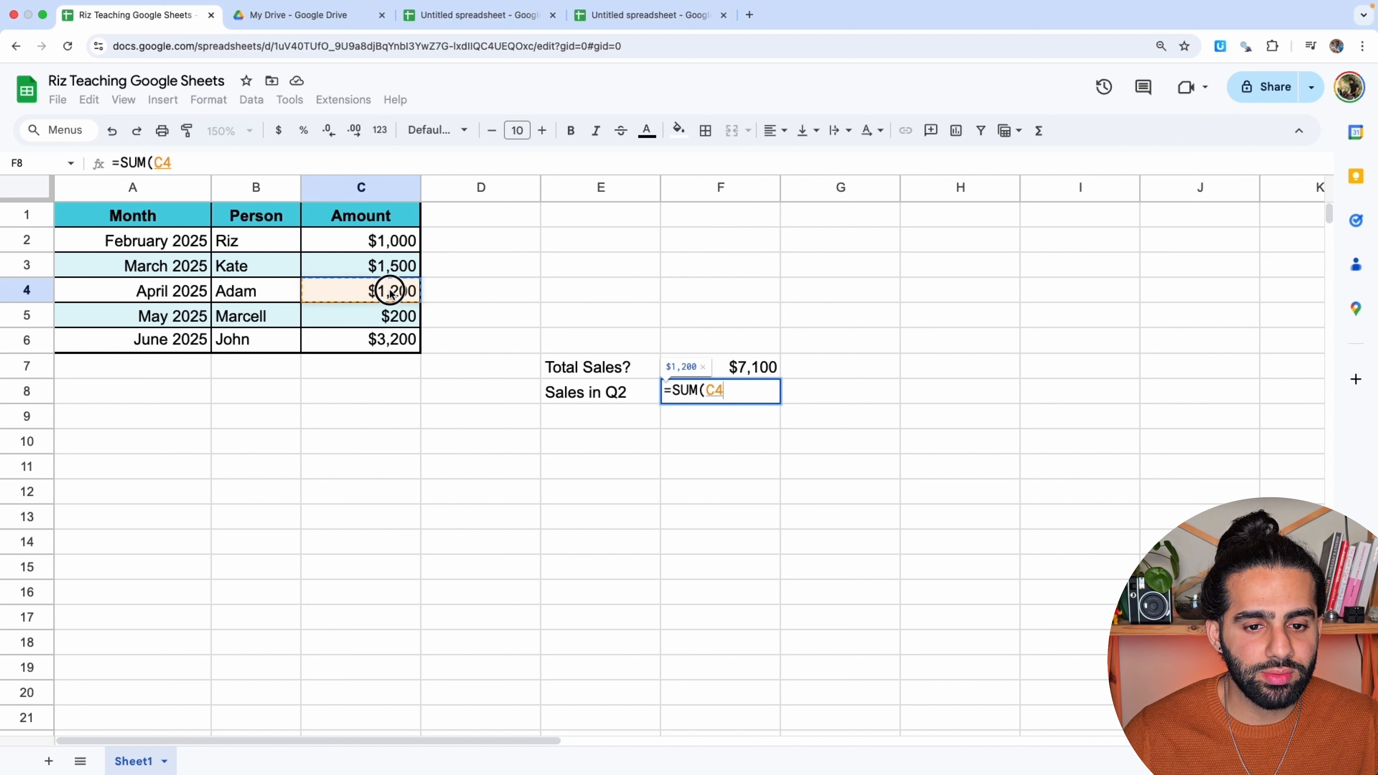
{"action": "left_click_drag", "start_coordinate": [391, 293], "coordinate": [388, 342]}
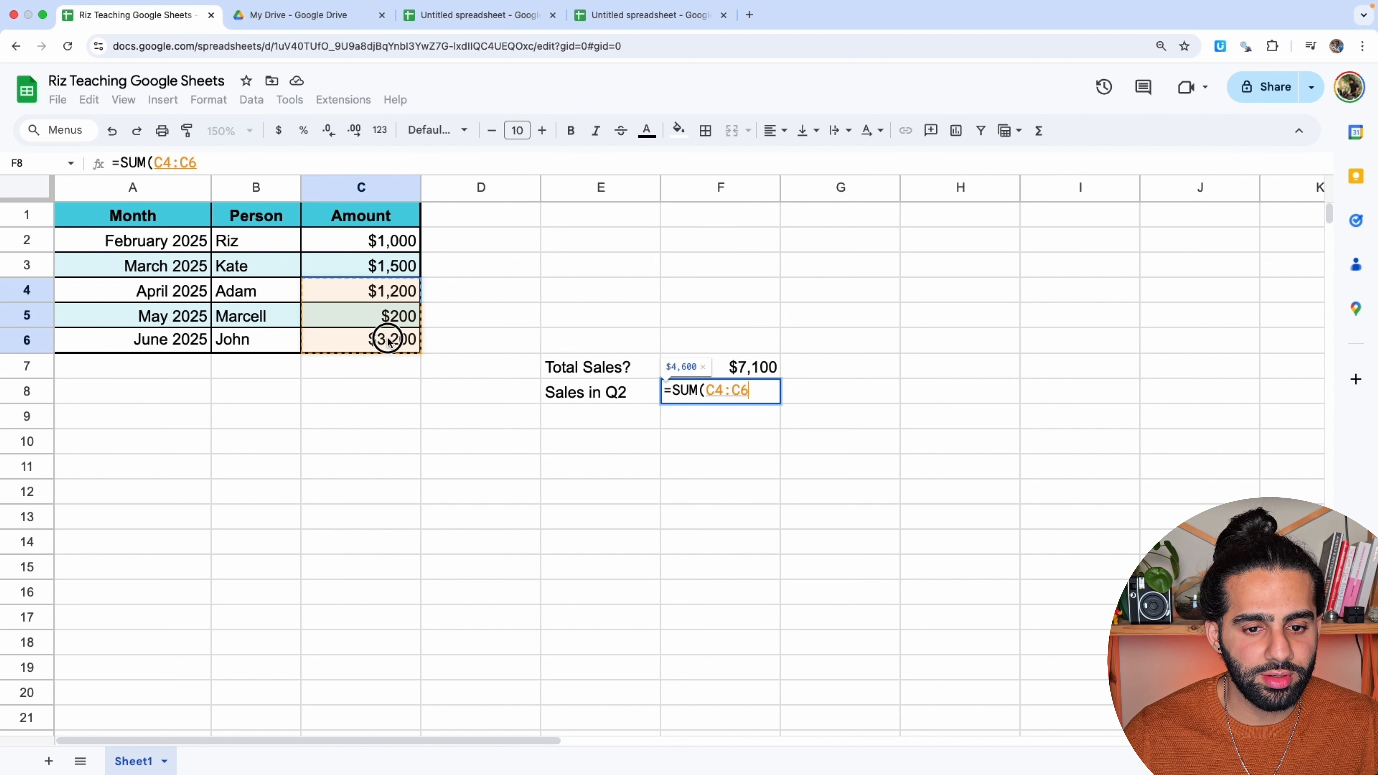
{"action": "key", "text": "Return"}
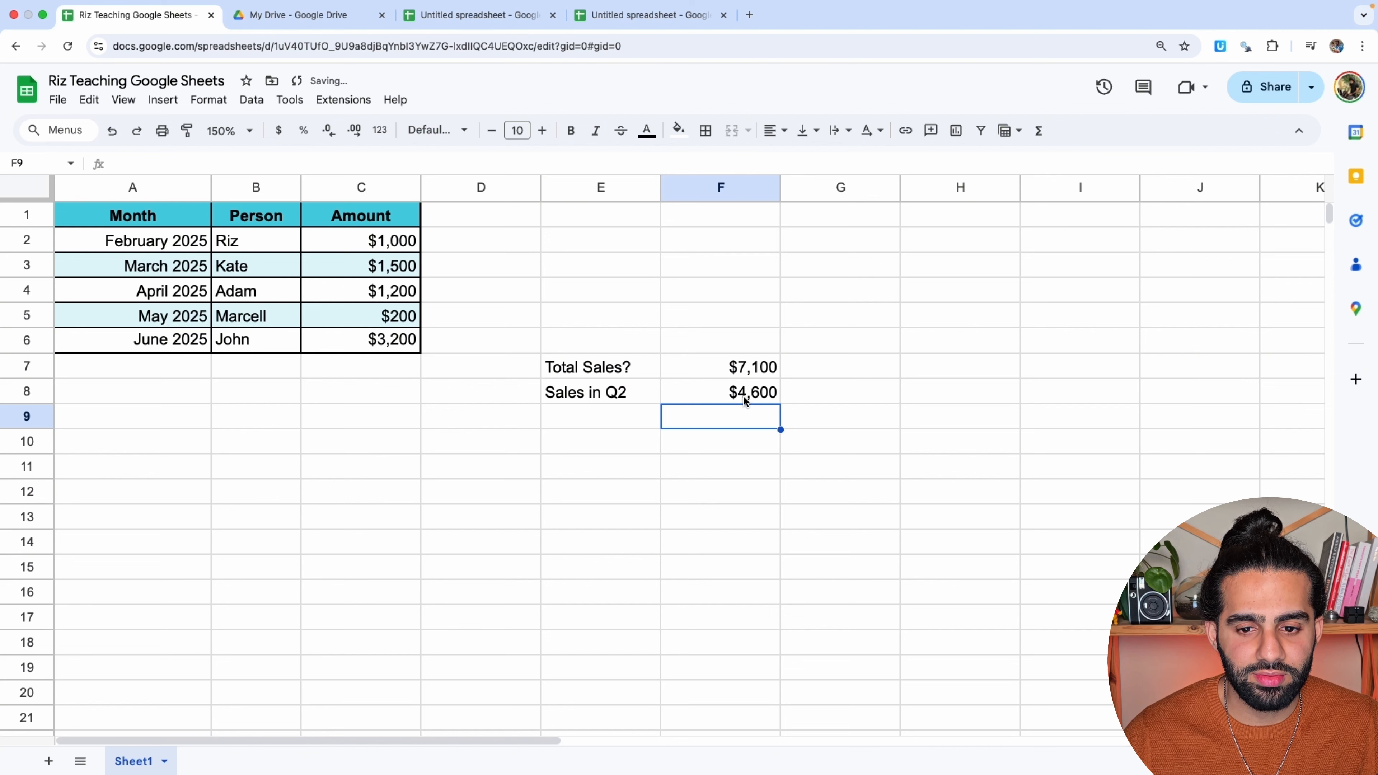
{"action": "left_click", "coordinate": [728, 376]}
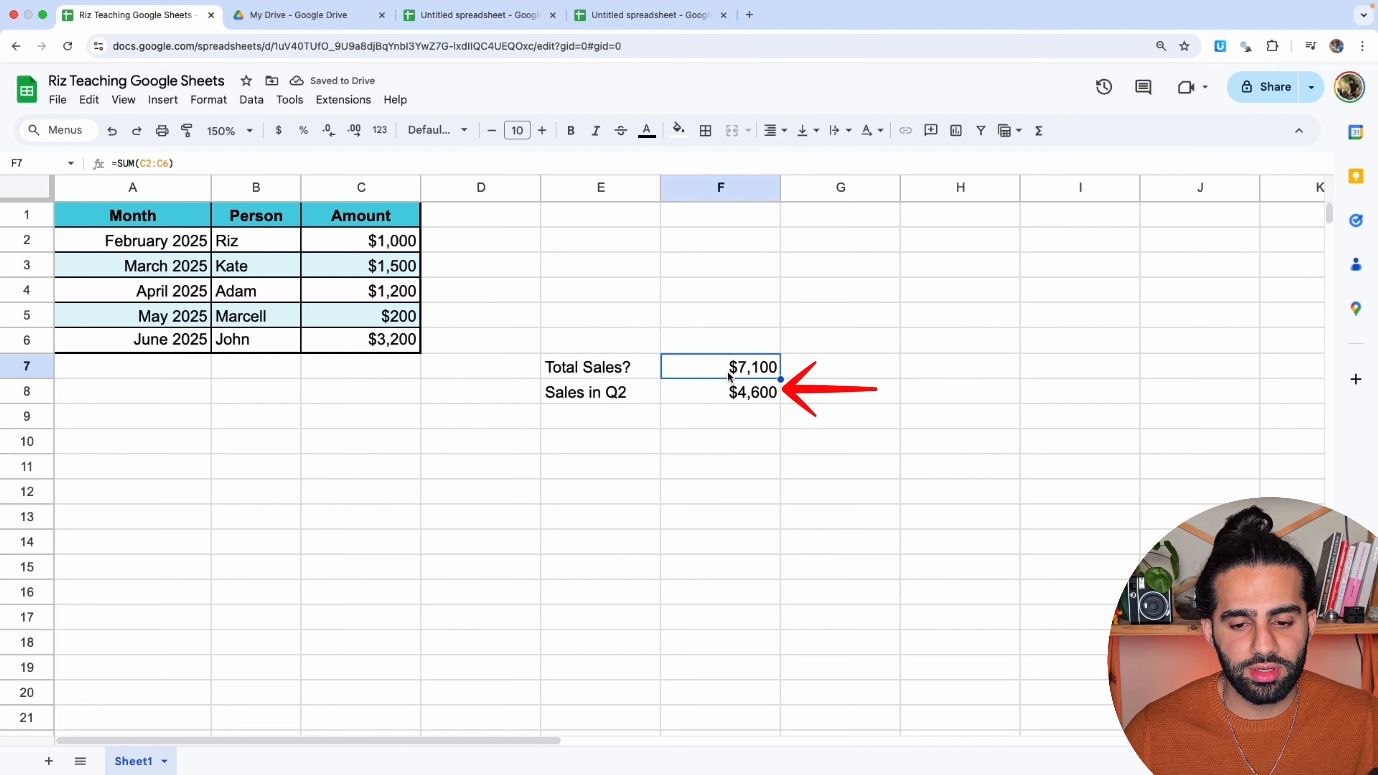
{"action": "key", "text": "Down"}
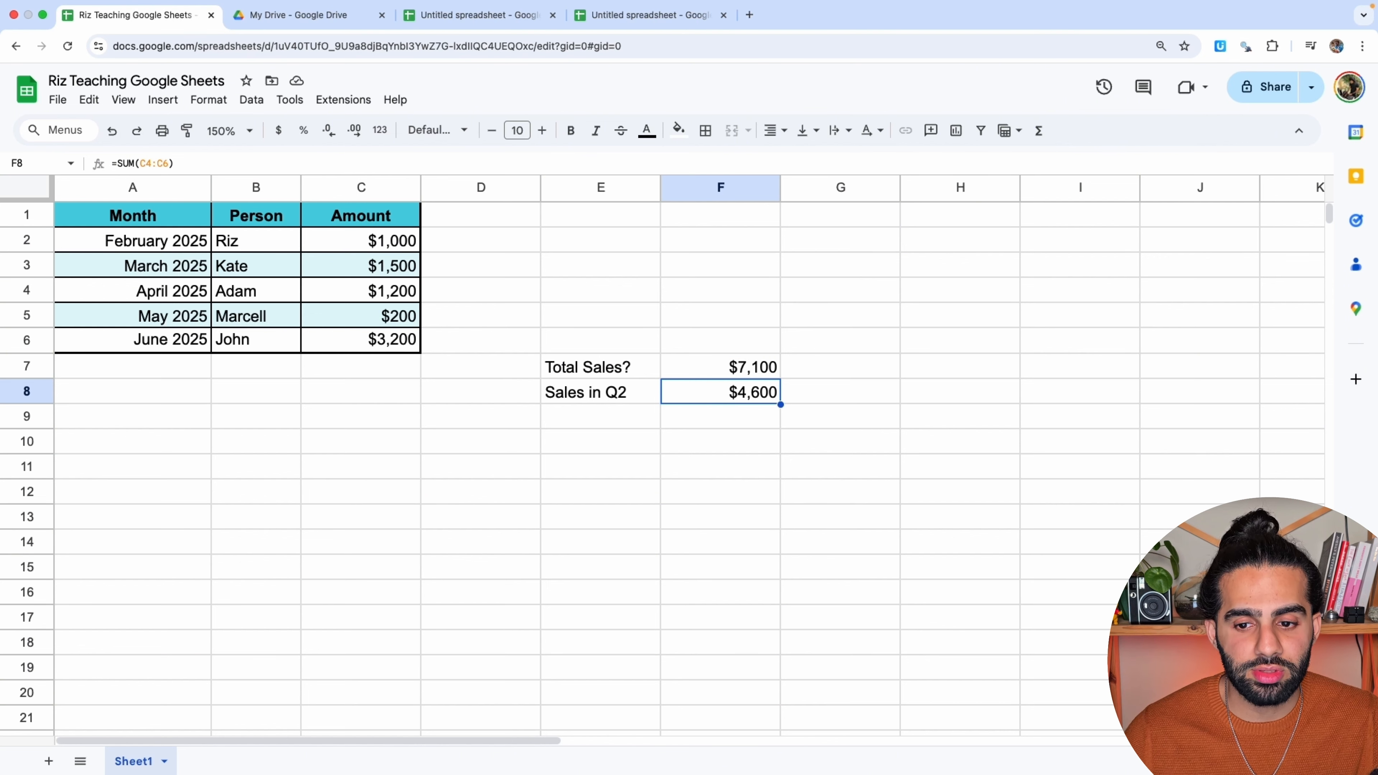
Calculate the Q2 share of total sales in cell F10 with the formula =F8/F7.
{"action": "key", "text": "Down"}
{"action": "key", "text": "Down"}
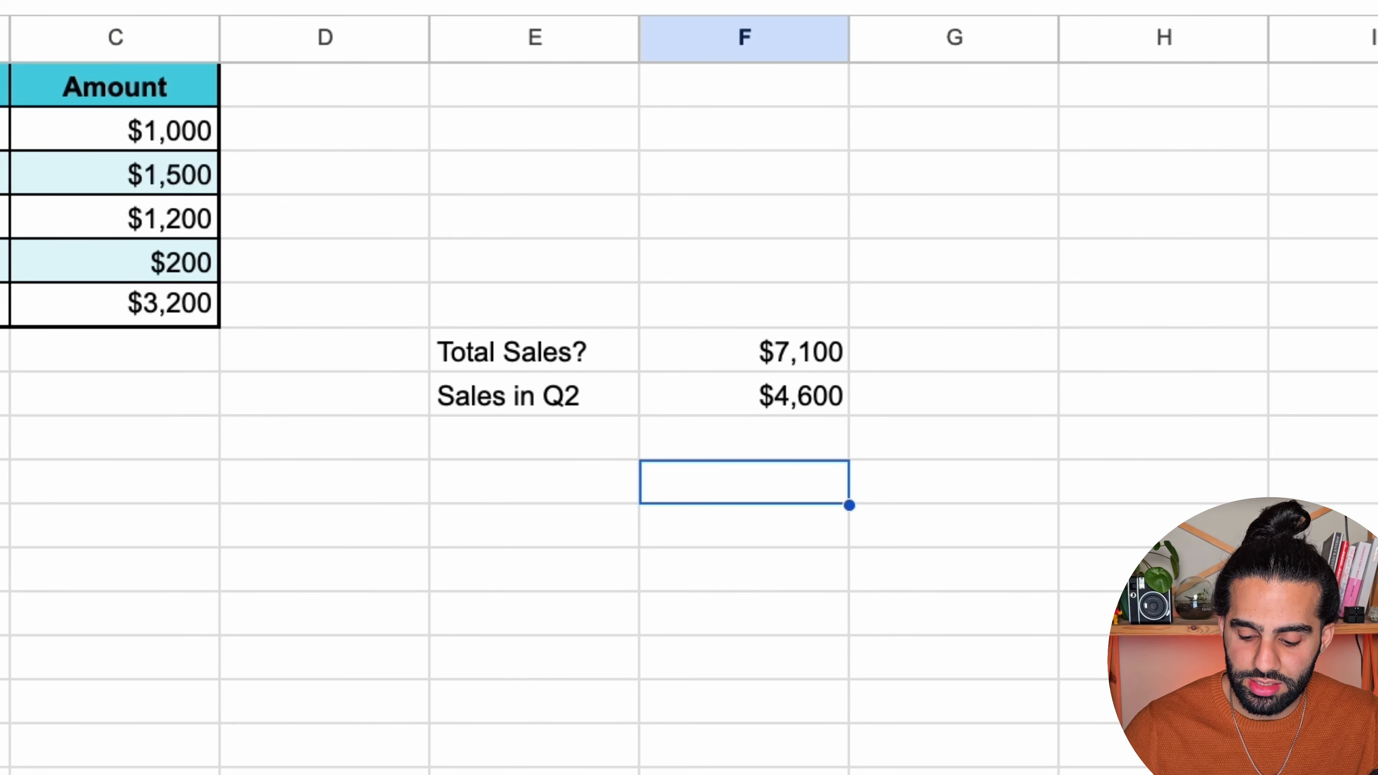
{"action": "type", "text": "="}
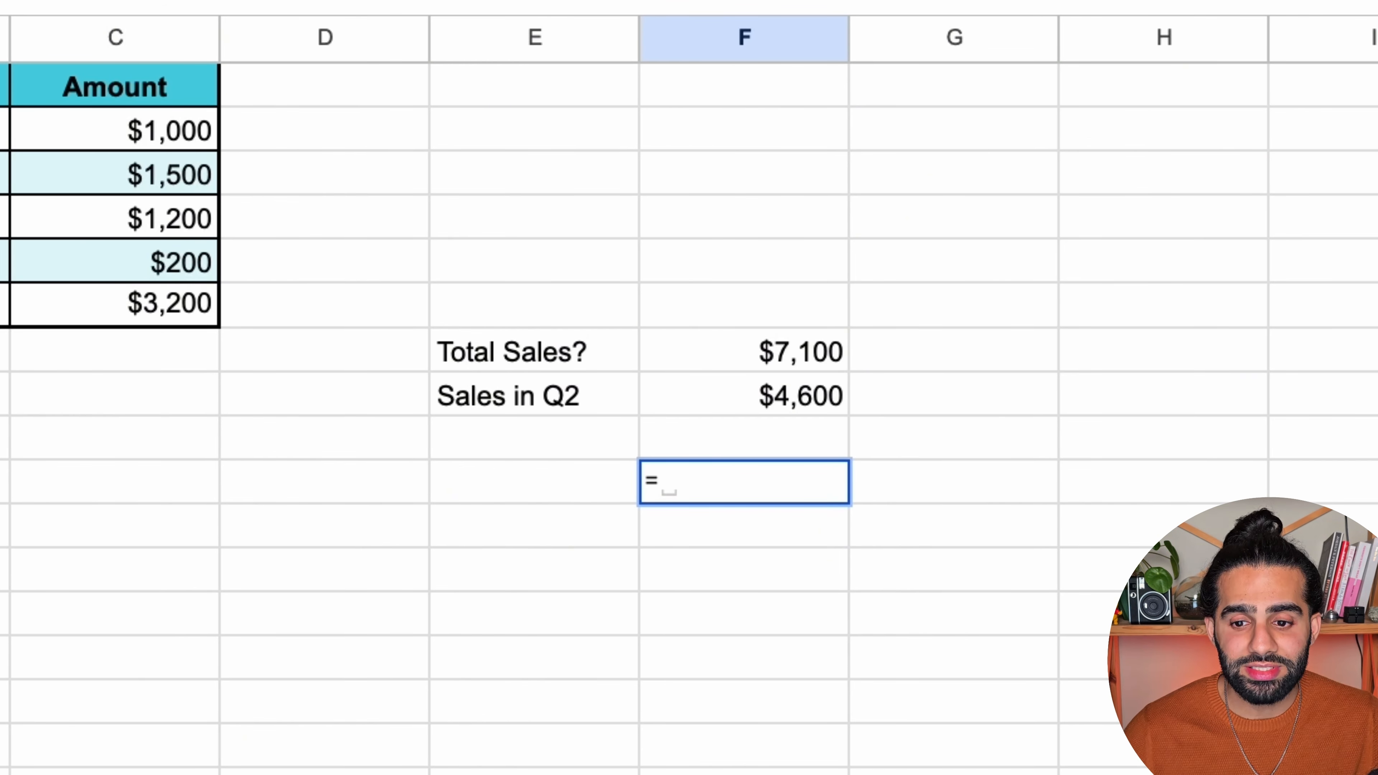
{"action": "left_click", "coordinate": [784, 396]}
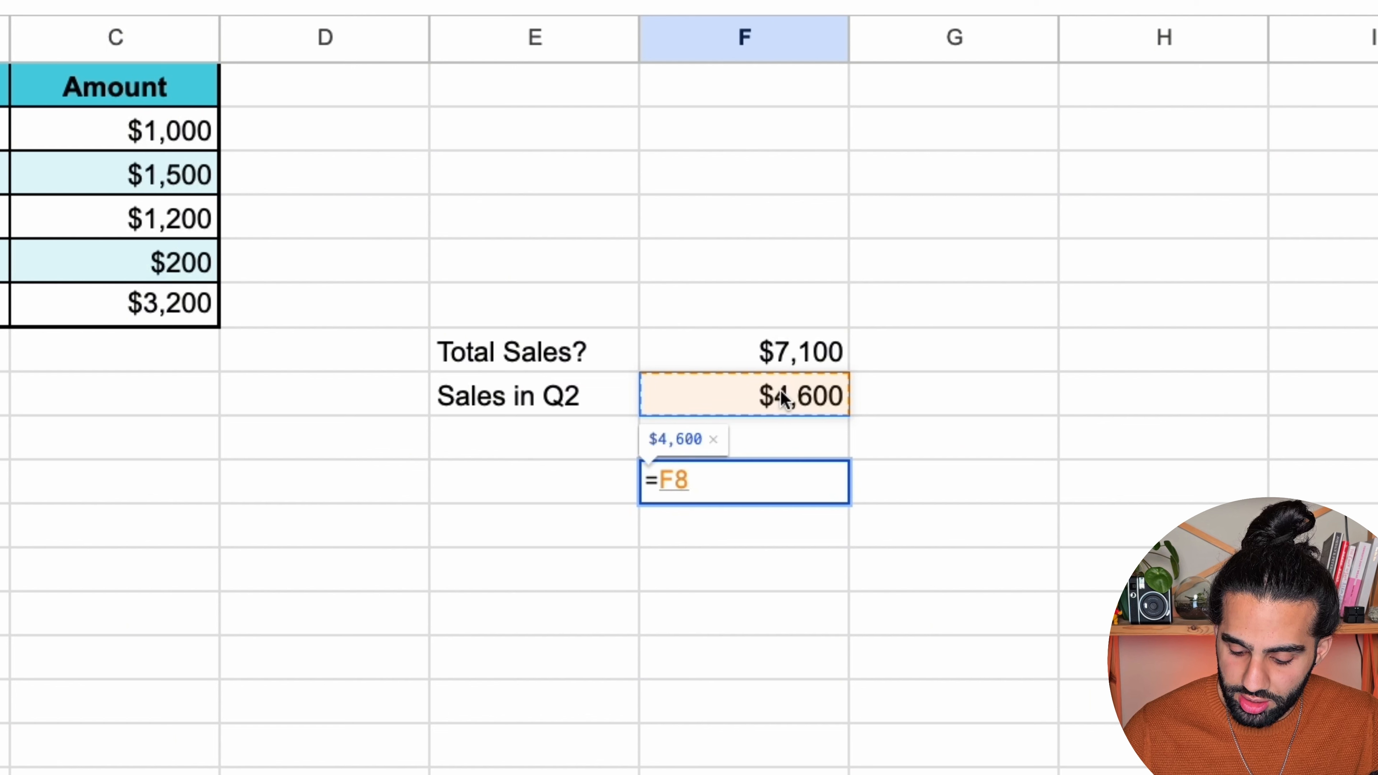
{"action": "type", "text": "/"}
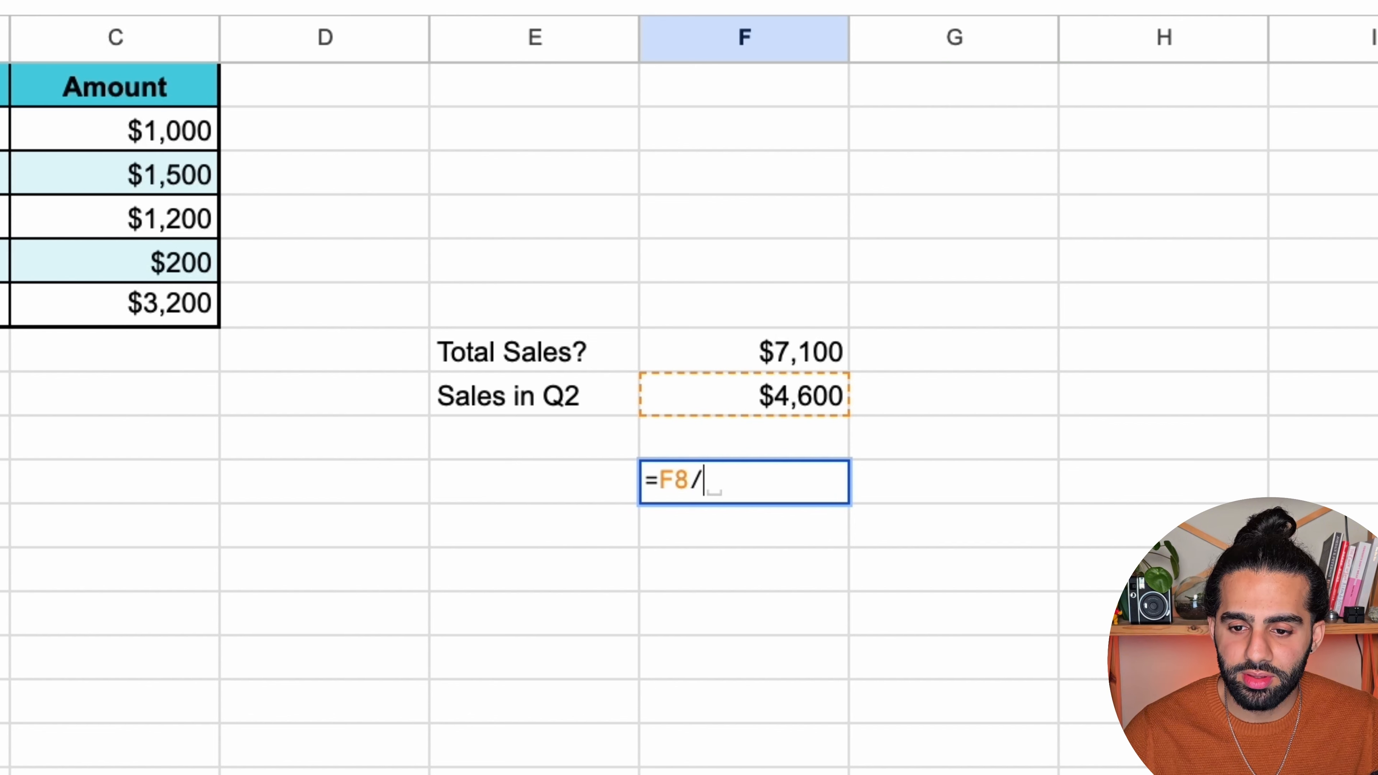
{"action": "left_click", "coordinate": [751, 362]}
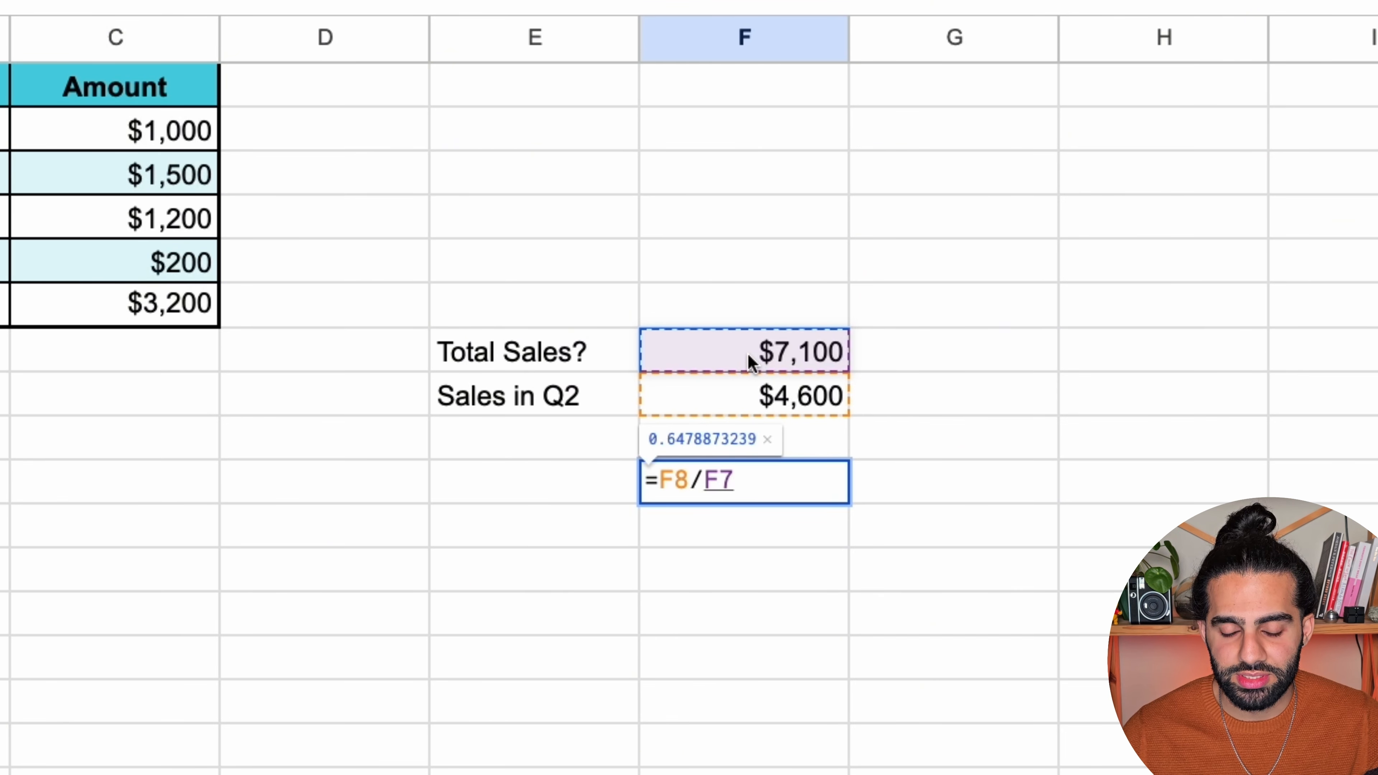
{"action": "key", "text": "Return"}
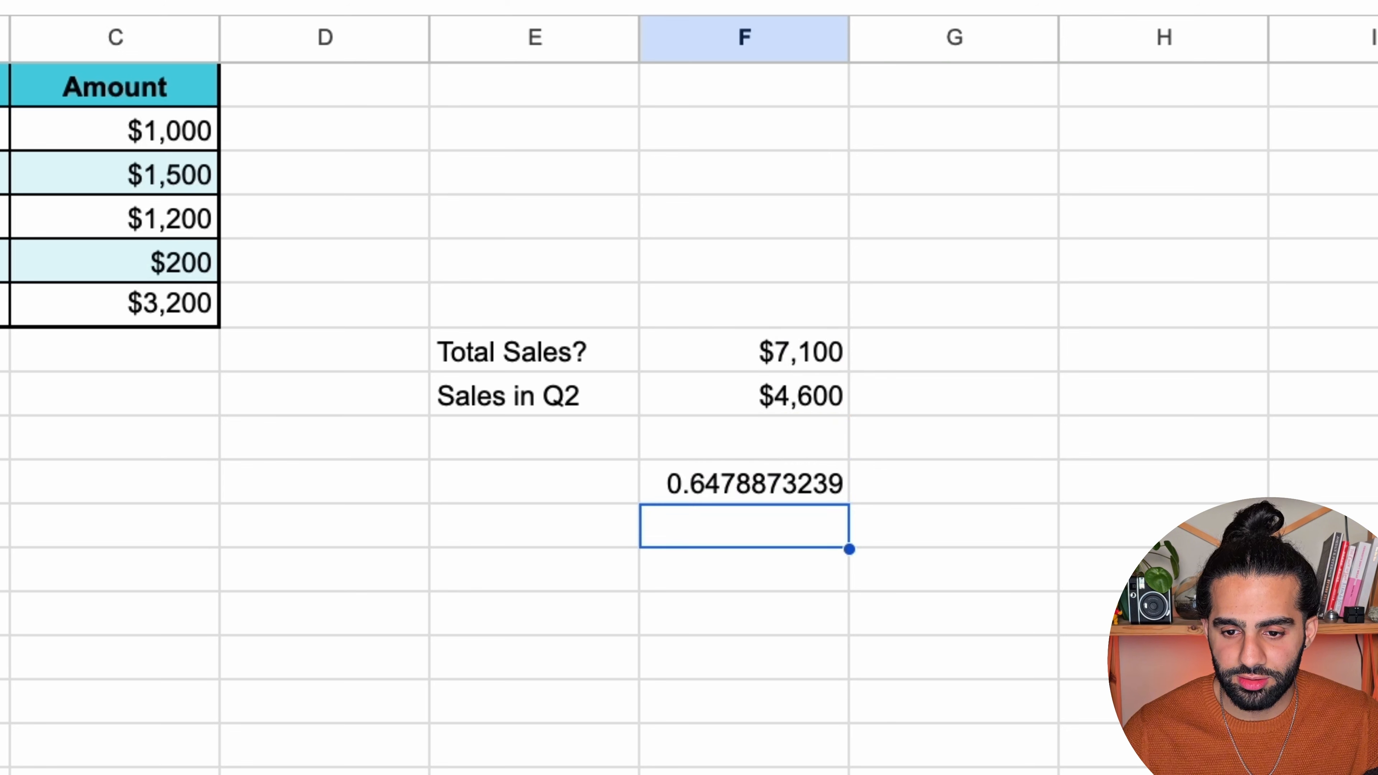
Format the Q2 share in cell F10 as a percent by searching the commands for "percent".
{"action": "left_click", "coordinate": [735, 480]}
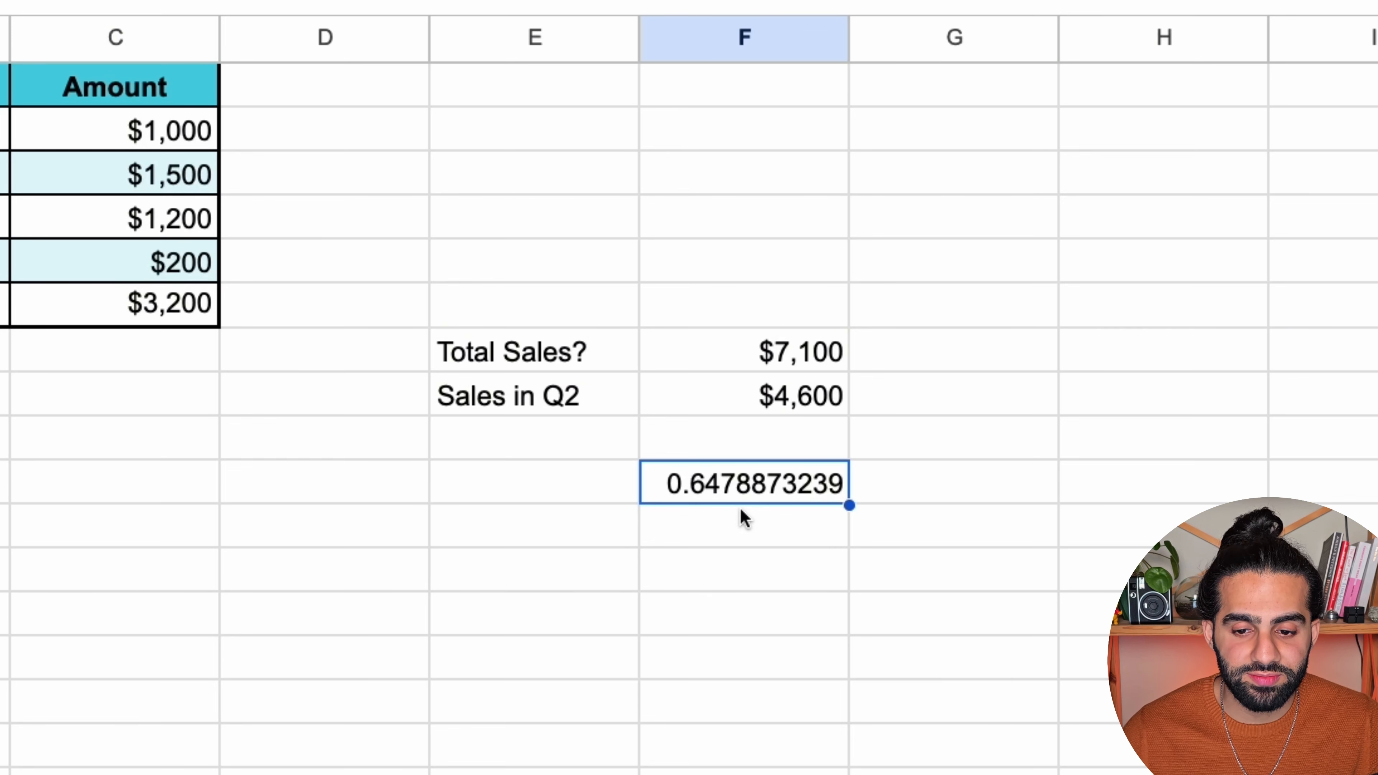
{"action": "left_click", "coordinate": [15, 624]}
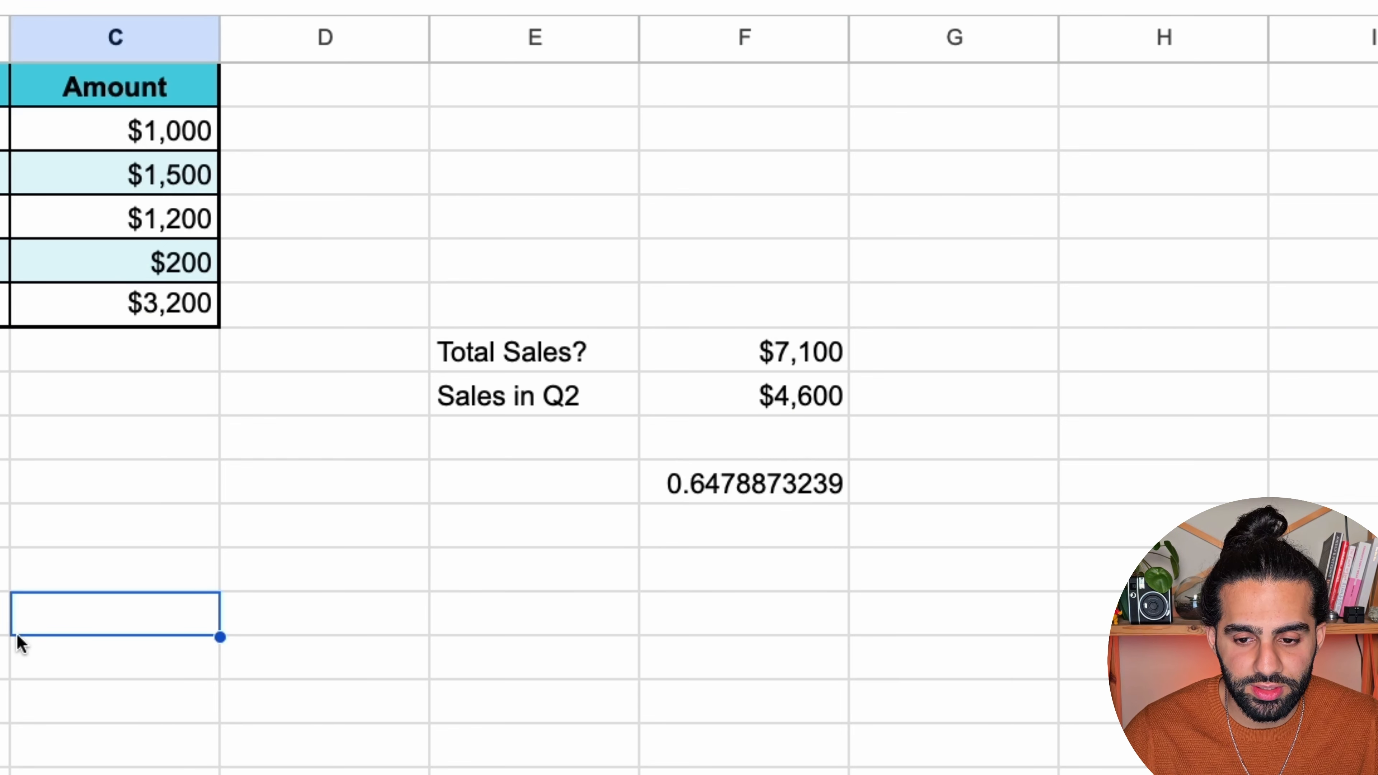
{"action": "left_click", "coordinate": [773, 483]}
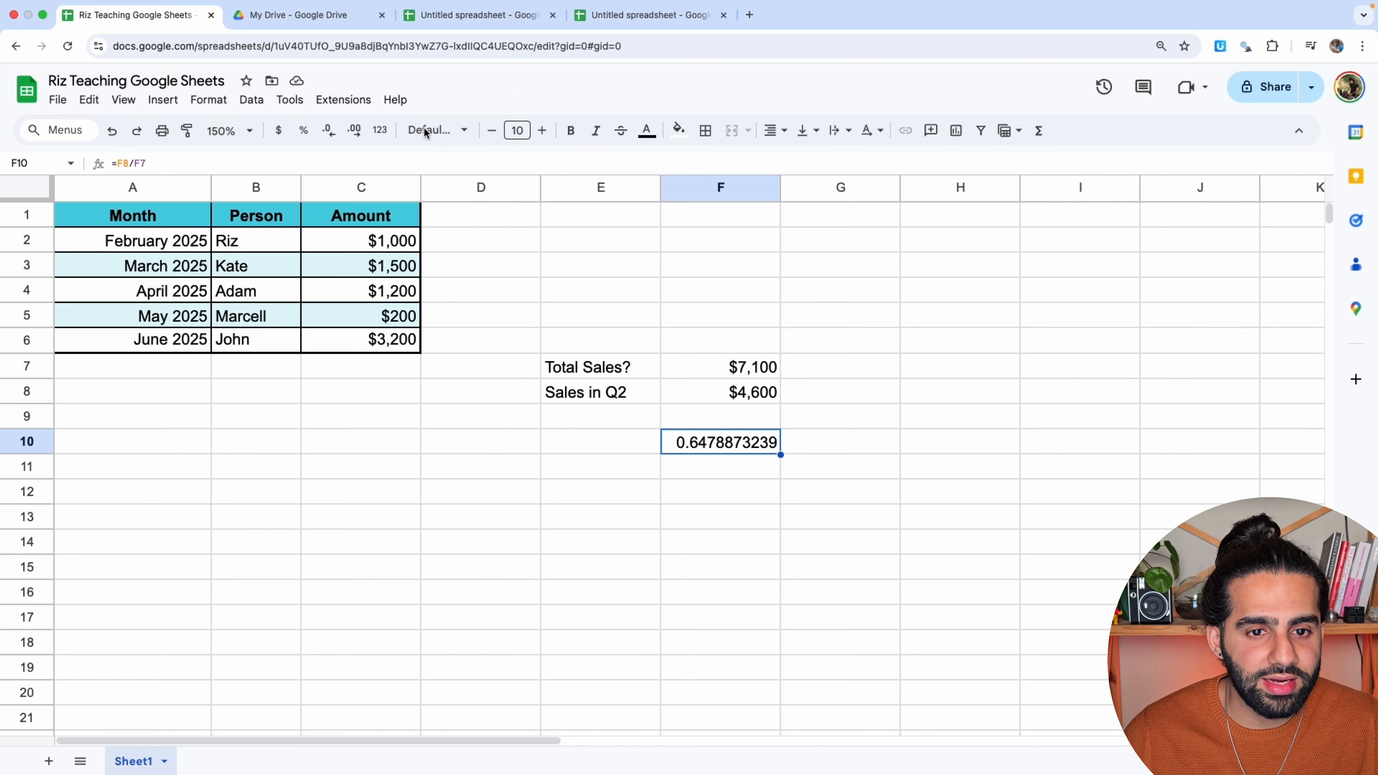
{"action": "left_click", "coordinate": [71, 132]}
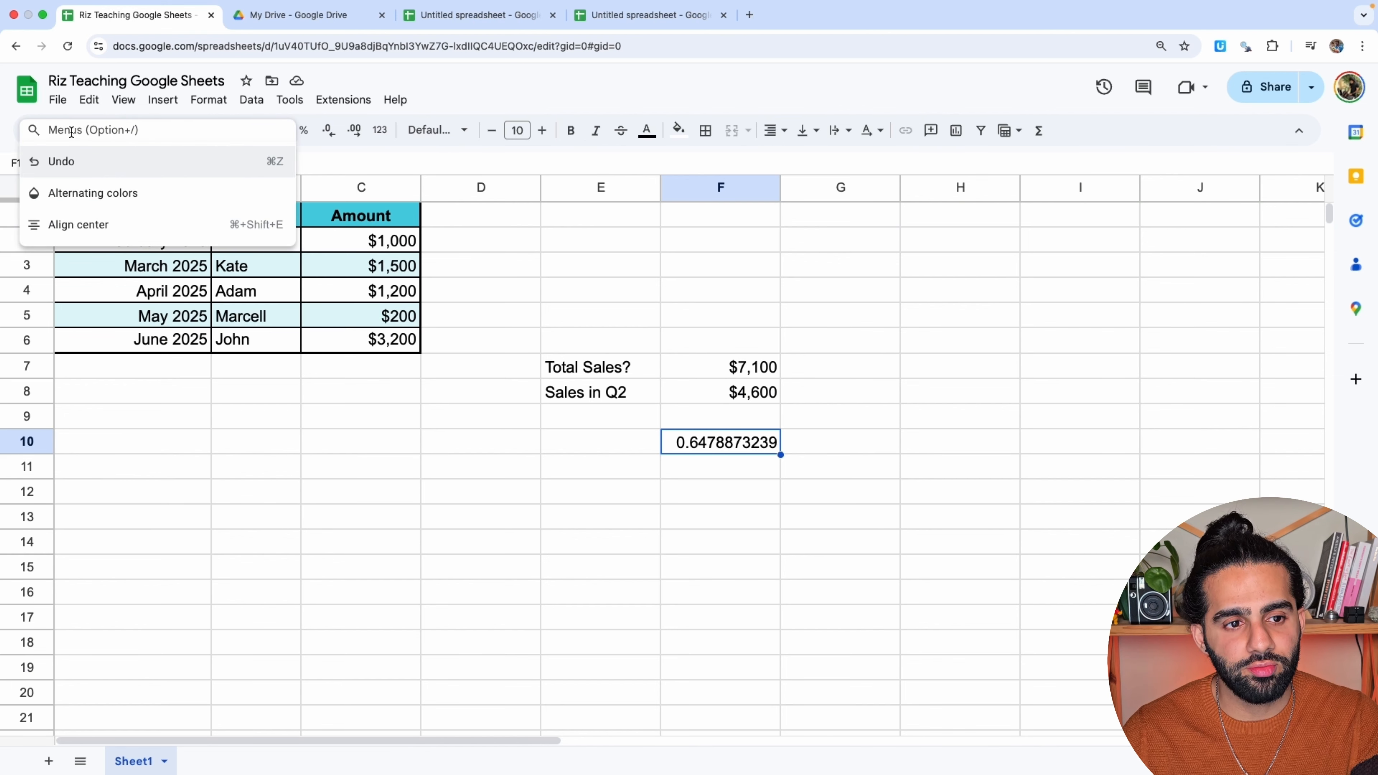
{"action": "type", "text": "percent"}
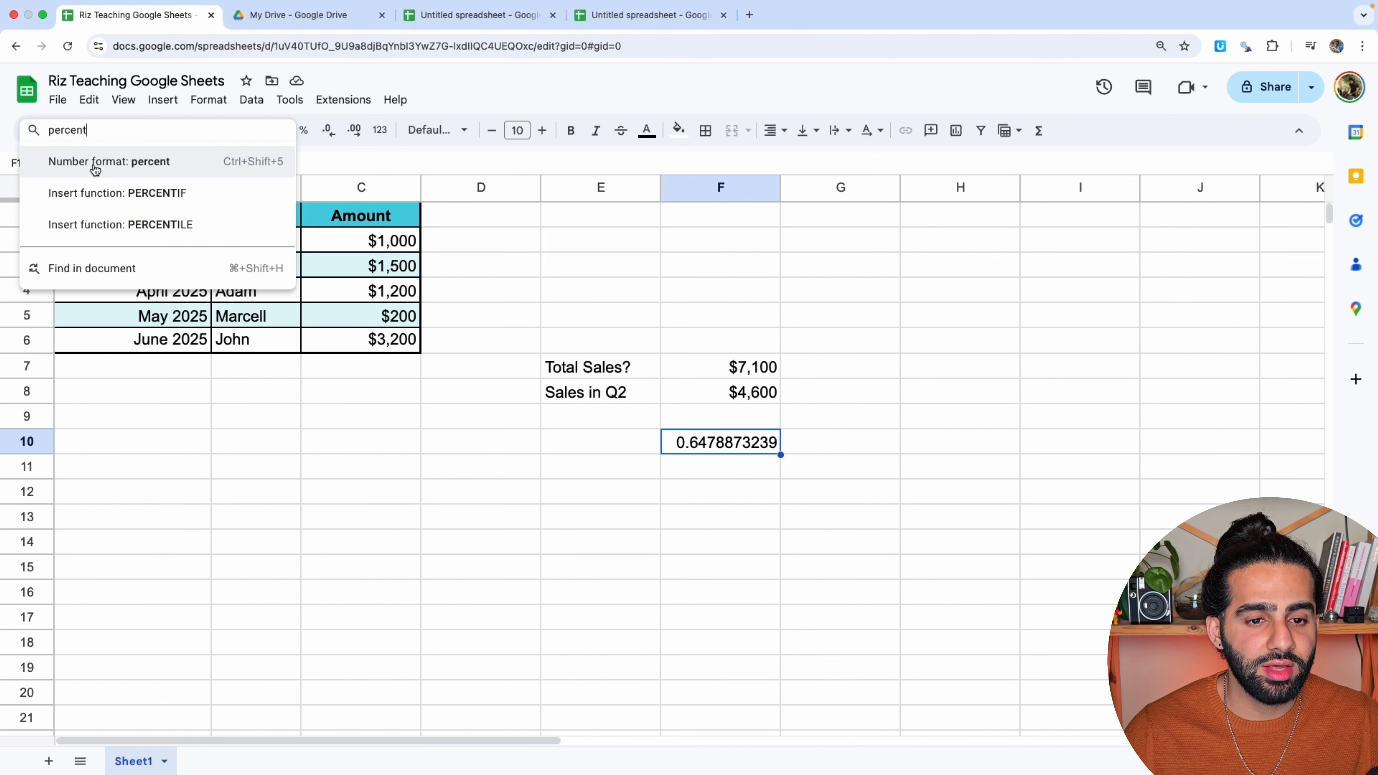
{"action": "left_click", "coordinate": [95, 169]}
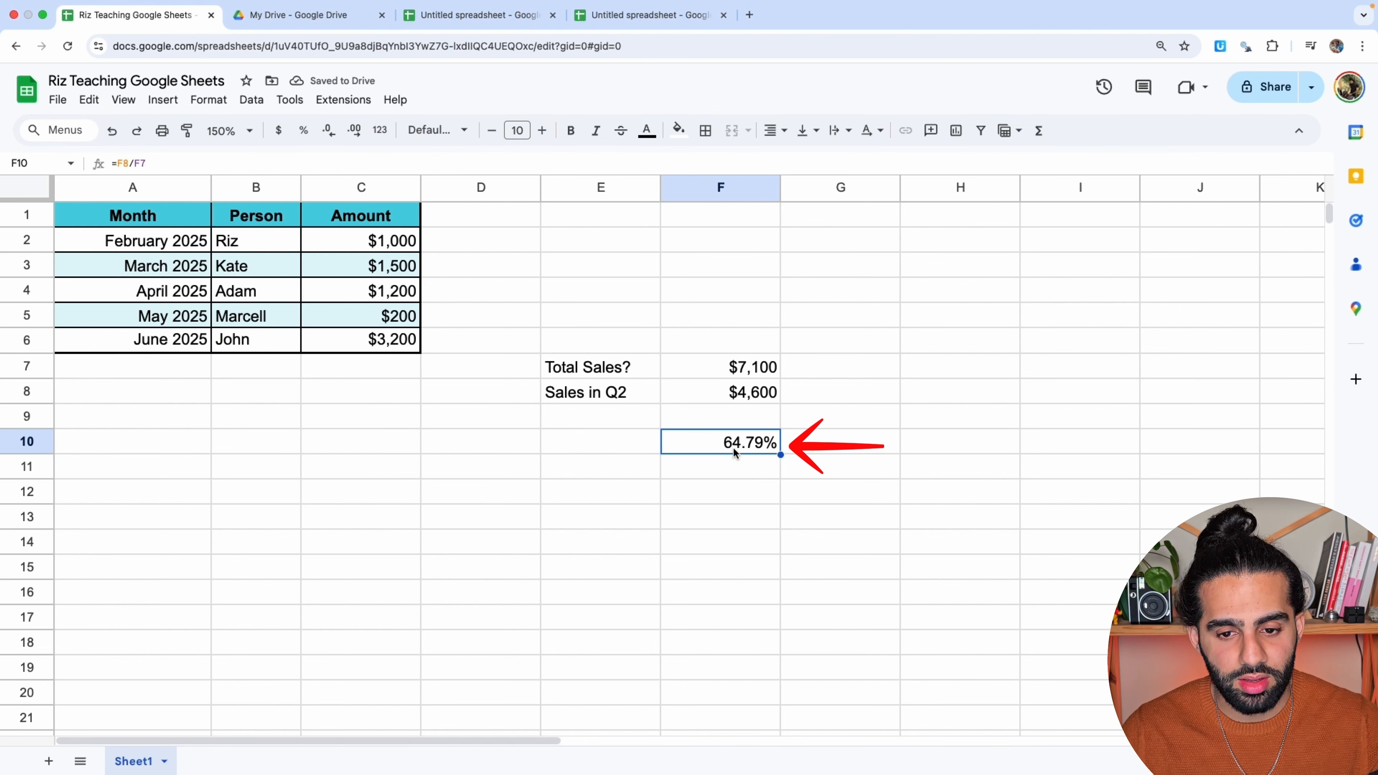
Move the sales calculations from range E7:F11 up to E1:F5, level with the table's header row.
{"action": "left_click_drag", "start_coordinate": [600, 375], "coordinate": [754, 458]}
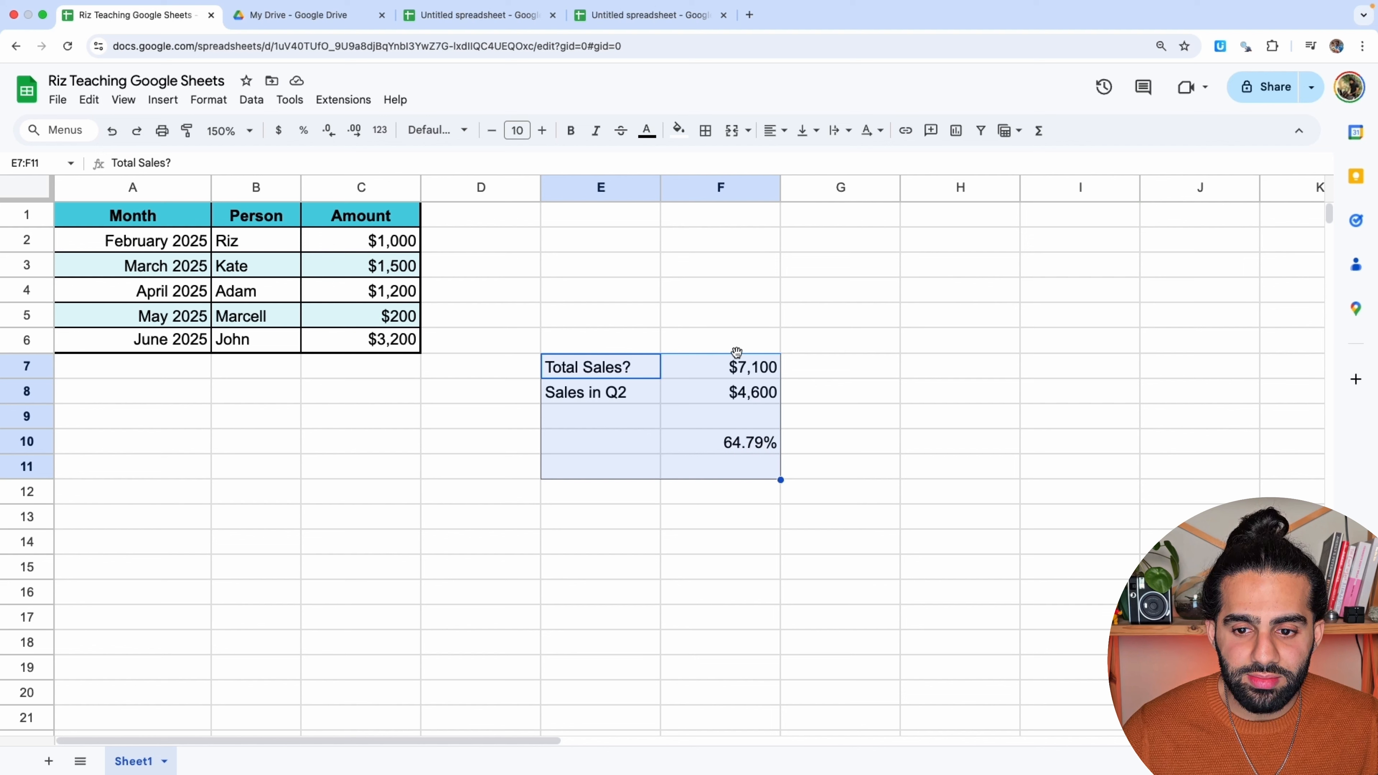
{"action": "left_click_drag", "start_coordinate": [736, 351], "coordinate": [739, 227]}
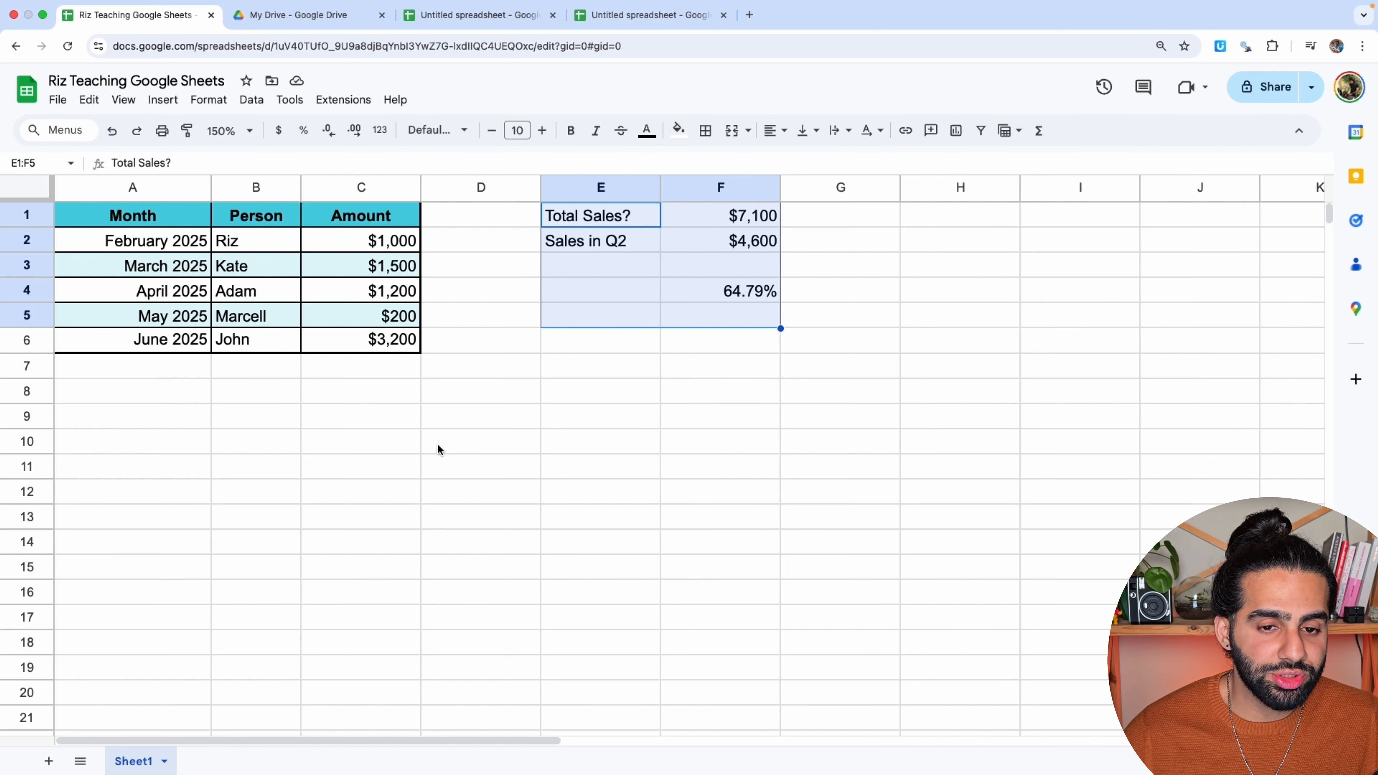
{"action": "left_click", "coordinate": [397, 245]}
{"action": "left_click_drag", "start_coordinate": [389, 285], "coordinate": [379, 337]}
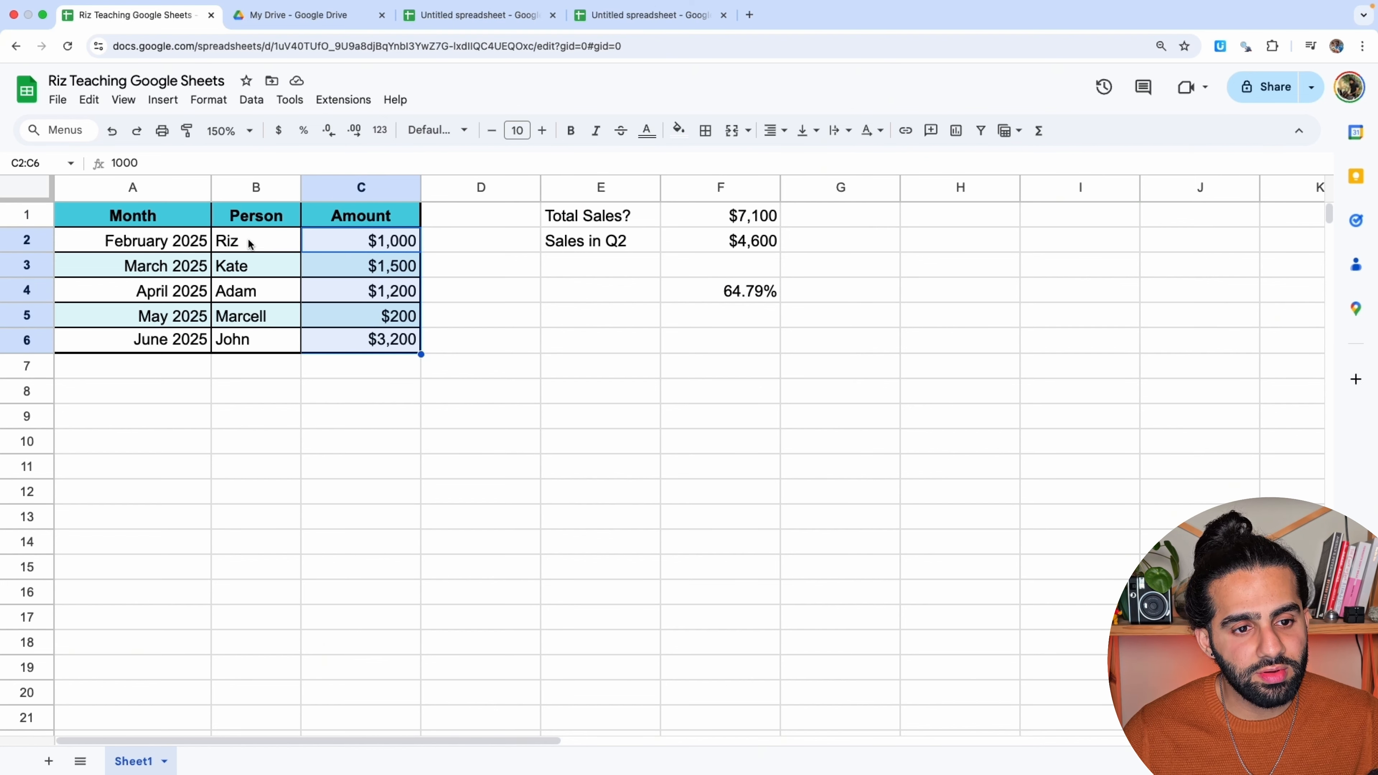
{"action": "left_click_drag", "start_coordinate": [141, 223], "coordinate": [366, 334]}
{"action": "left_click", "coordinate": [123, 239]}
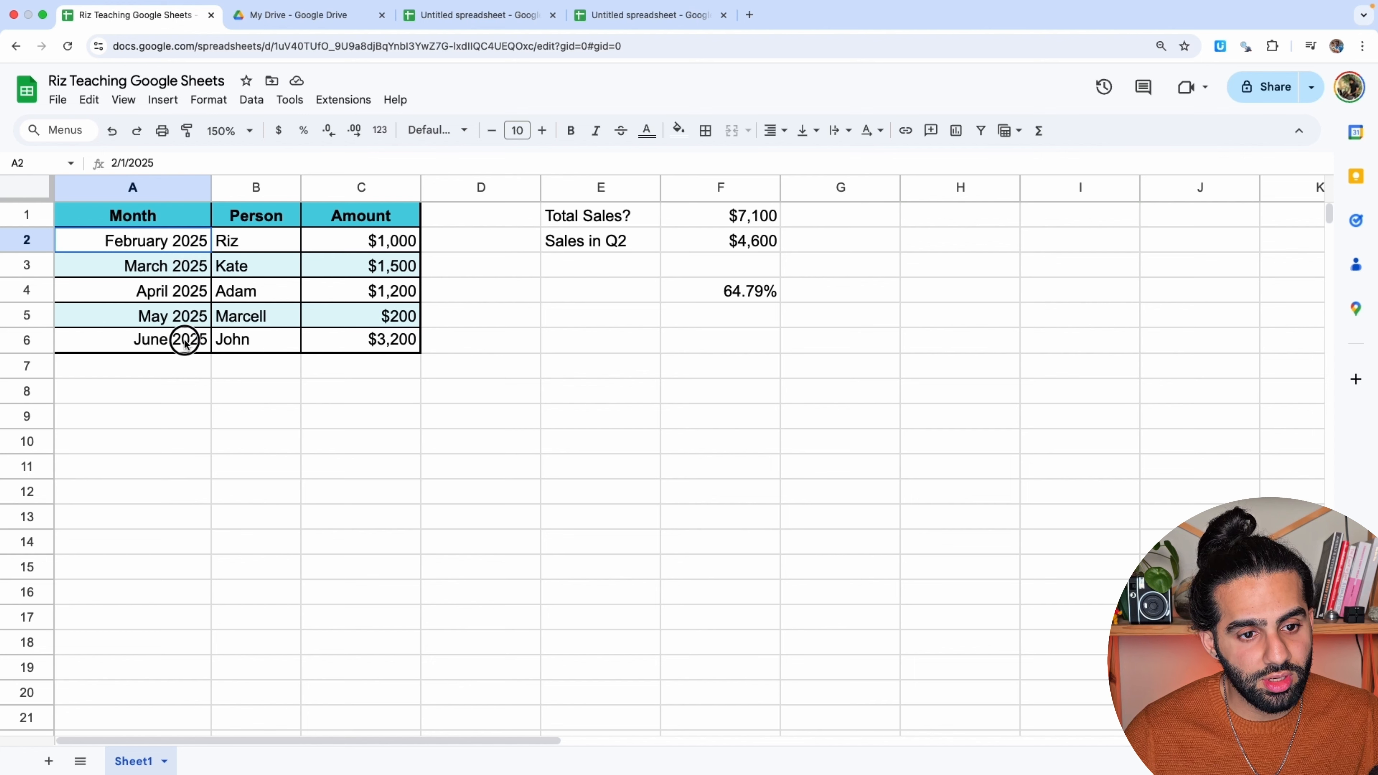
{"action": "left_click", "coordinate": [181, 410], "text": "shift"}
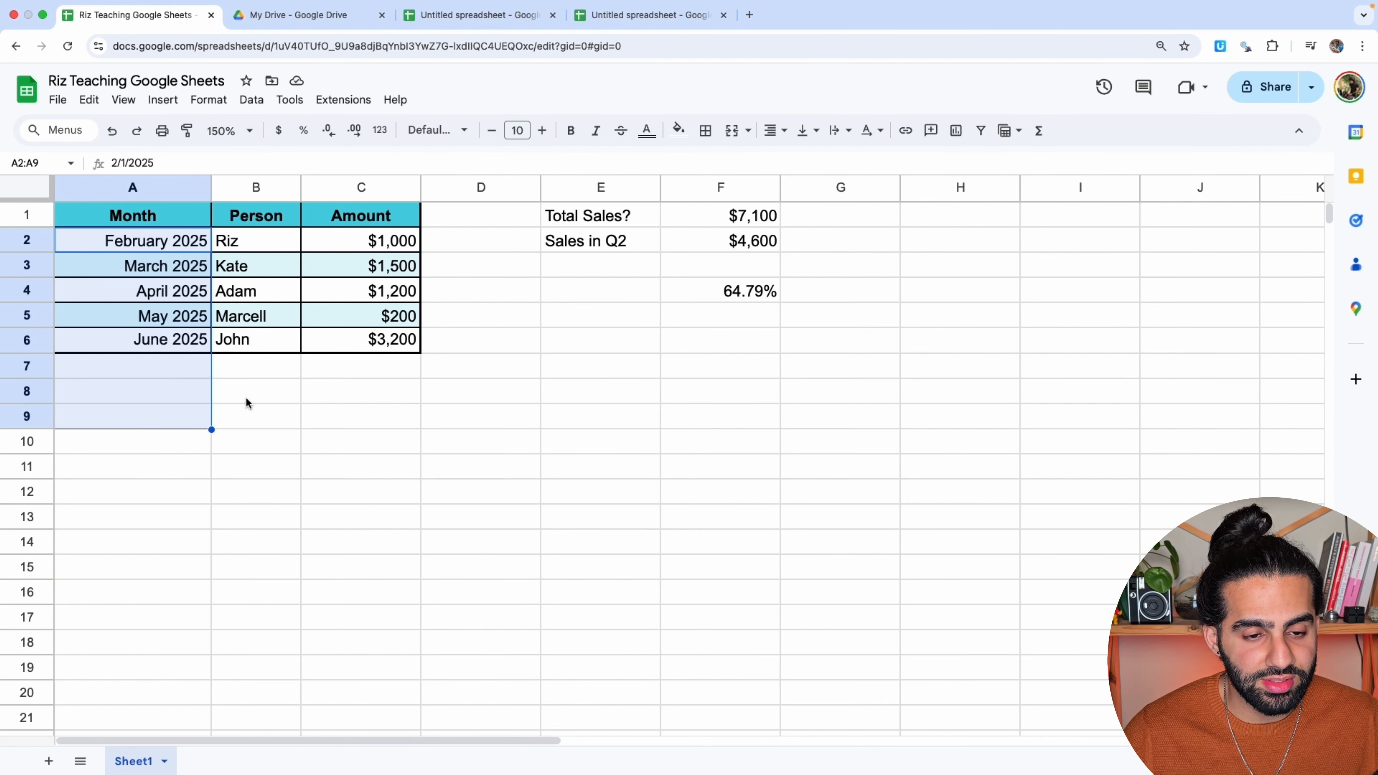
{"action": "left_click", "coordinate": [120, 292]}
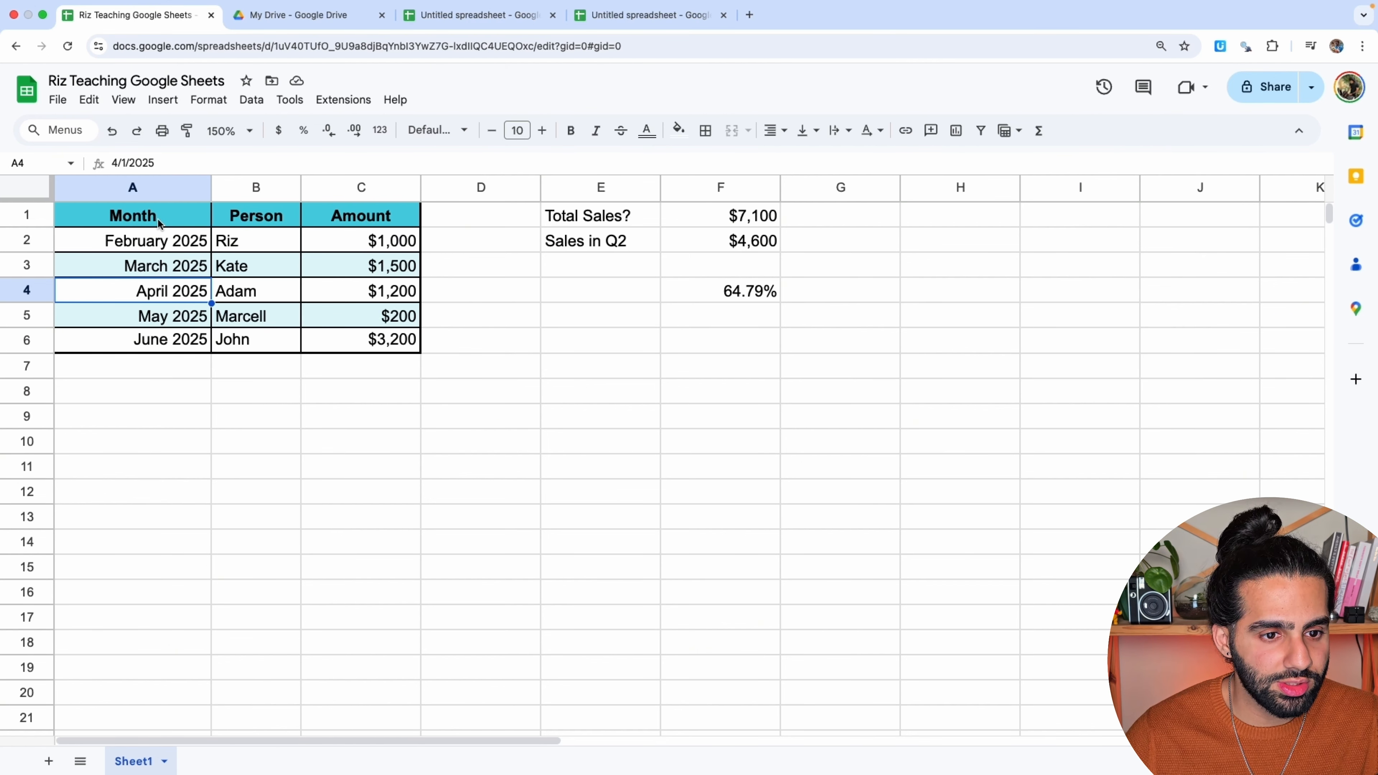
{"action": "left_click", "coordinate": [157, 218]}
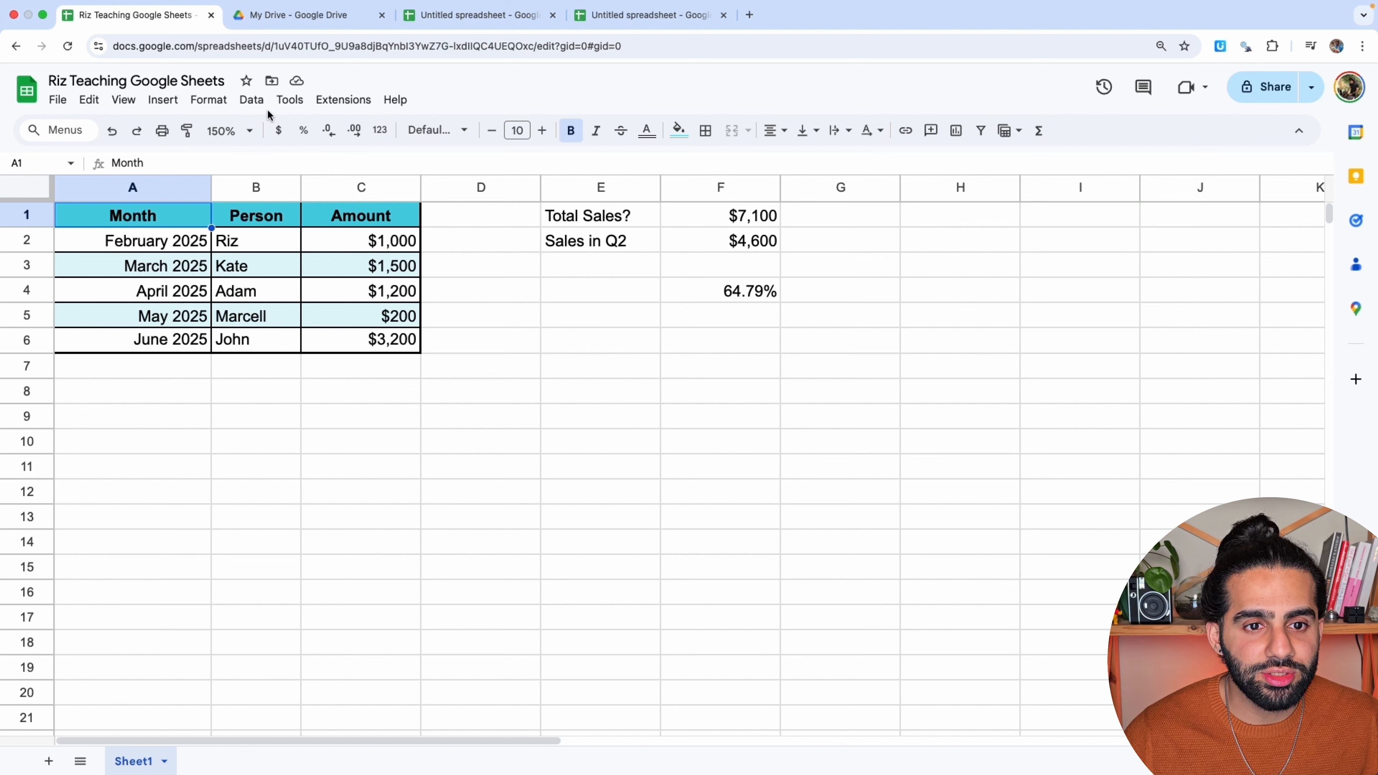
Check the document status to see whether the spreadsheet's changes are saved to Drive, and close it.
{"action": "left_click", "coordinate": [295, 84]}
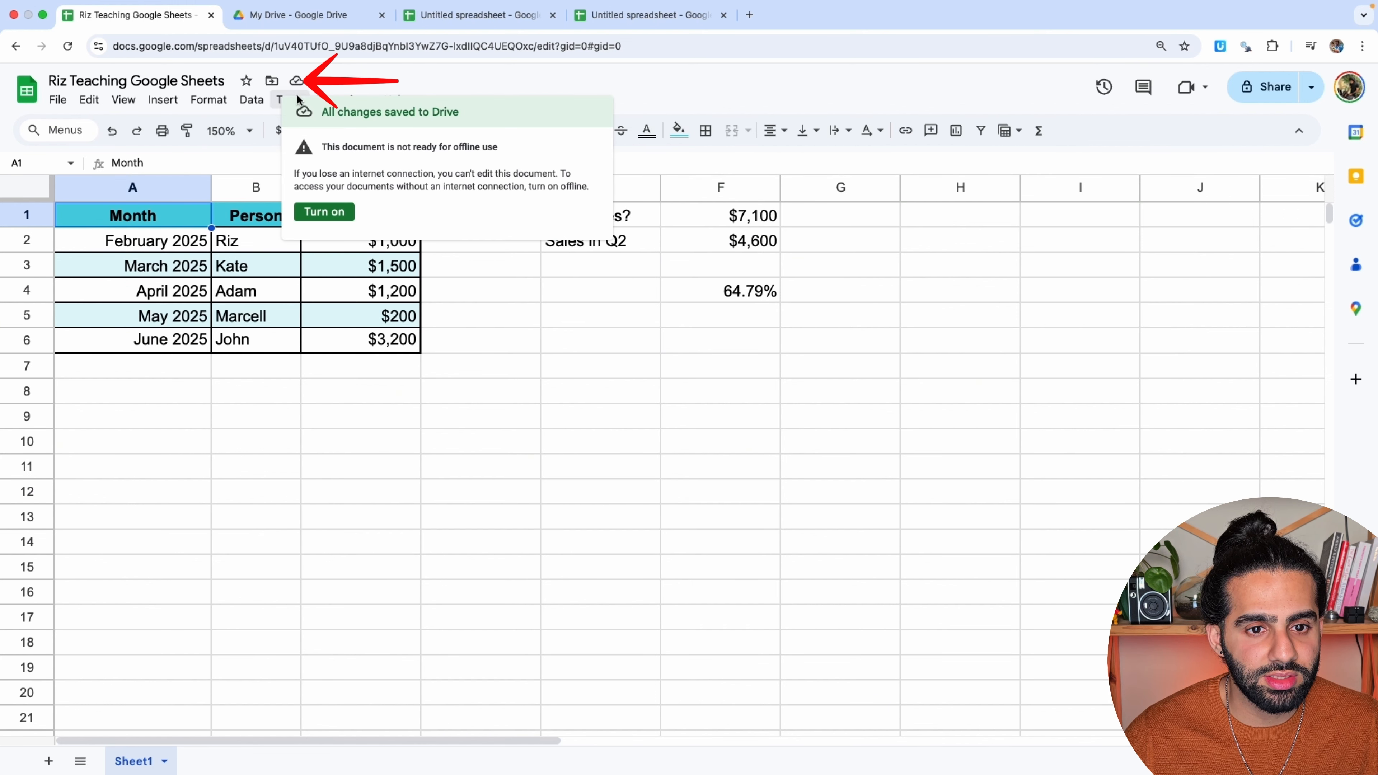
{"action": "left_click_drag", "start_coordinate": [320, 112], "coordinate": [457, 114]}
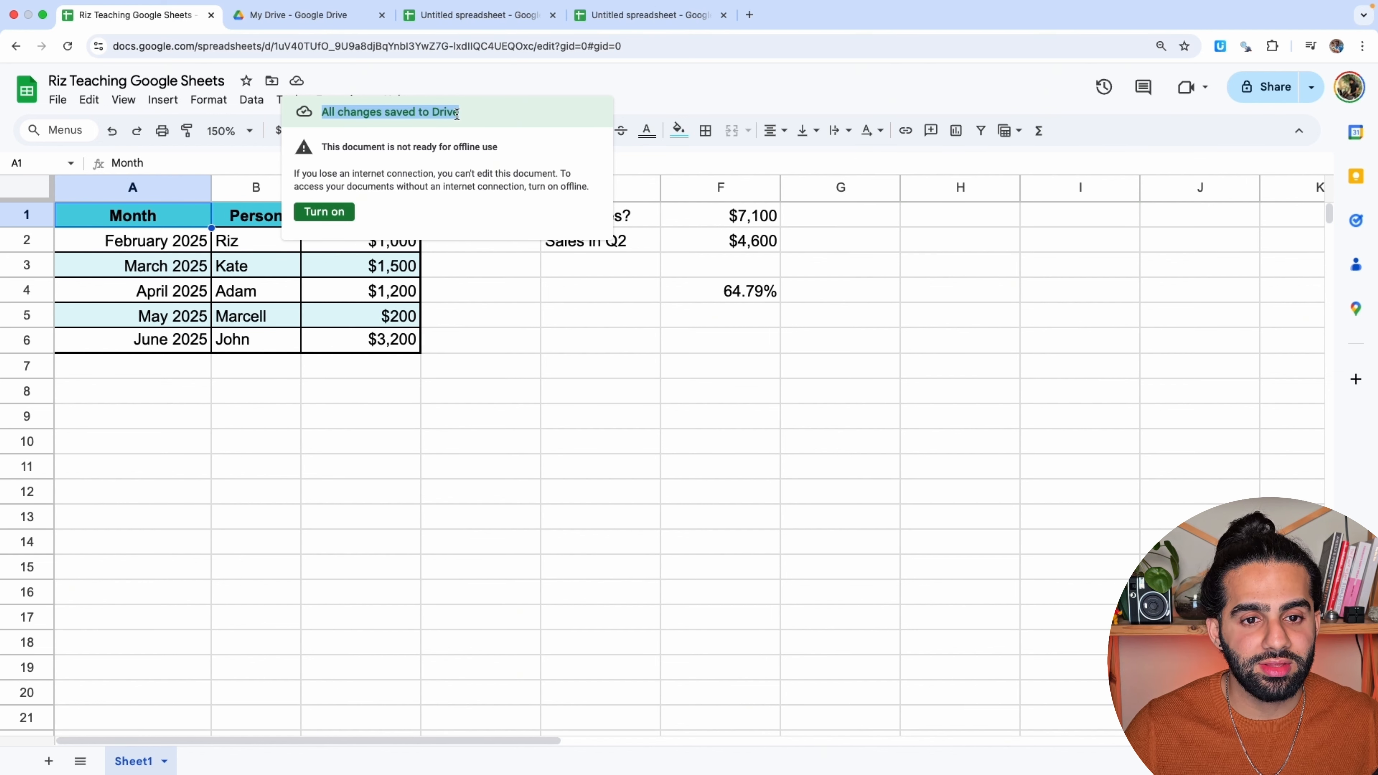
{"action": "left_click", "coordinate": [189, 399]}
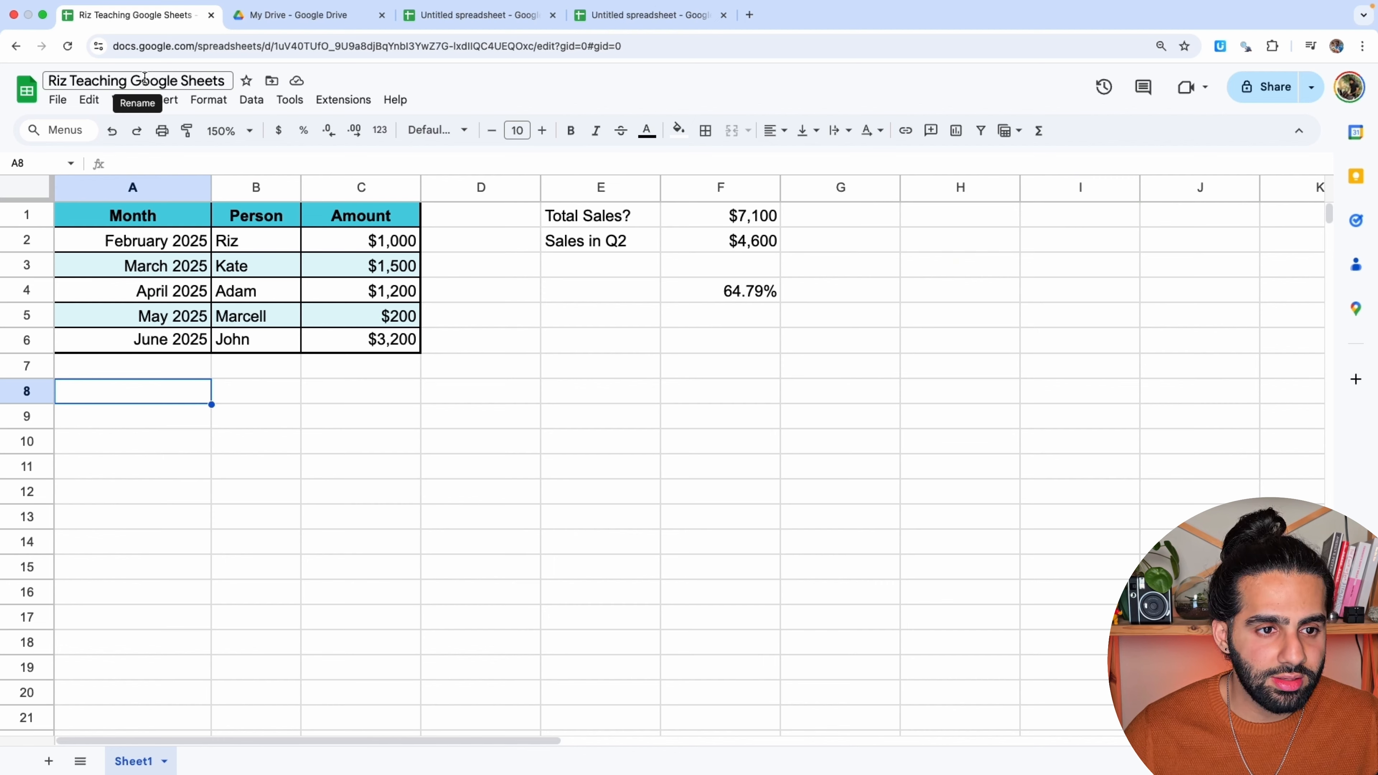
Review the options for sharing the spreadsheet with others, including suggested people and general access, and close them without sharing.
{"action": "left_click", "coordinate": [58, 99]}
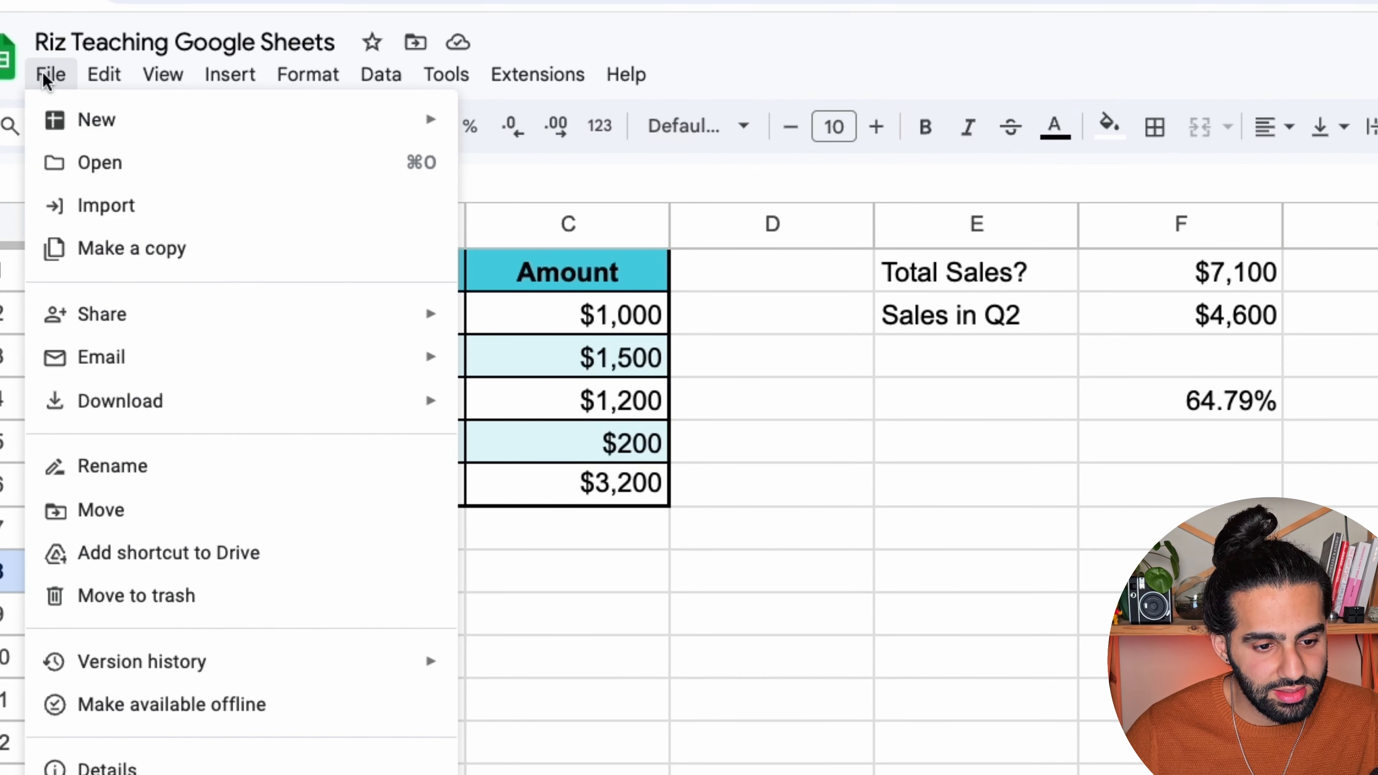
{"action": "mouse_move", "coordinate": [91, 325]}
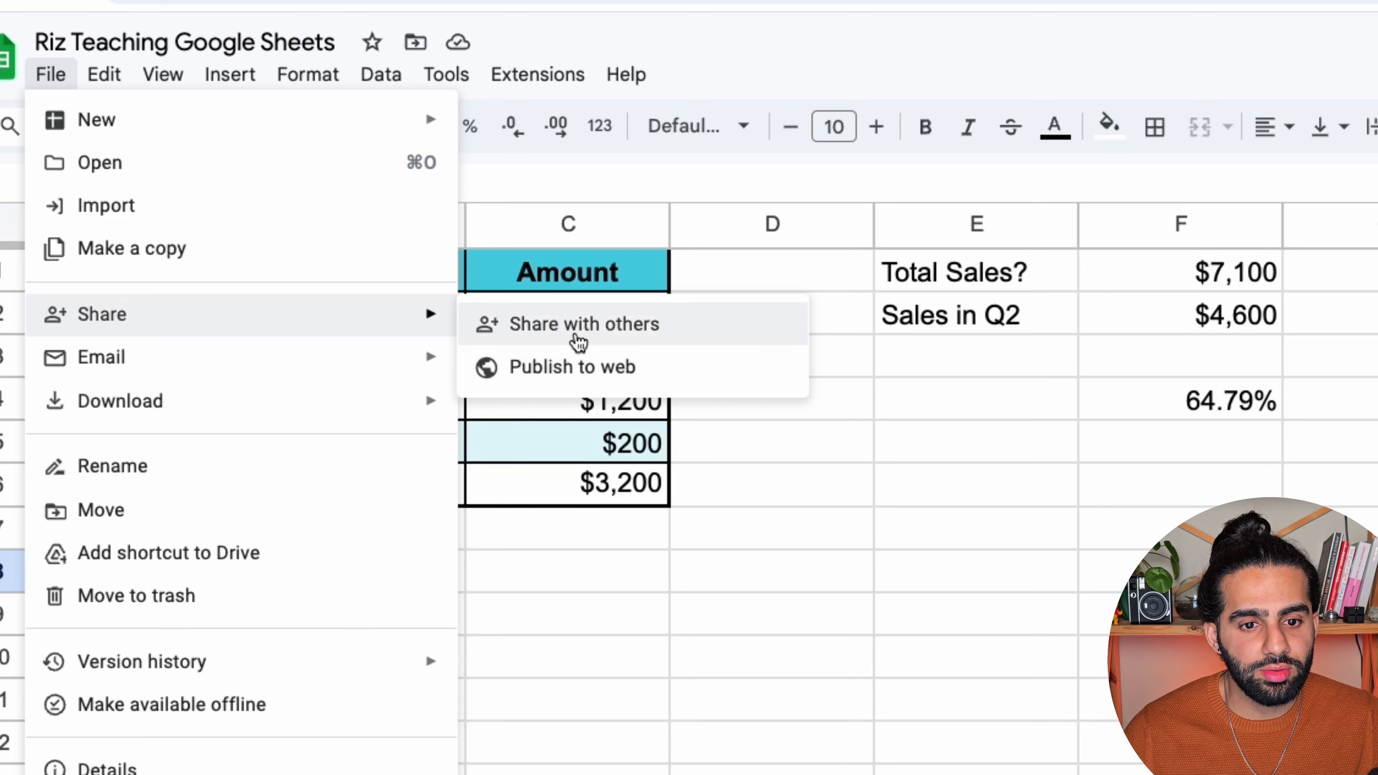
{"action": "left_click", "coordinate": [578, 339]}
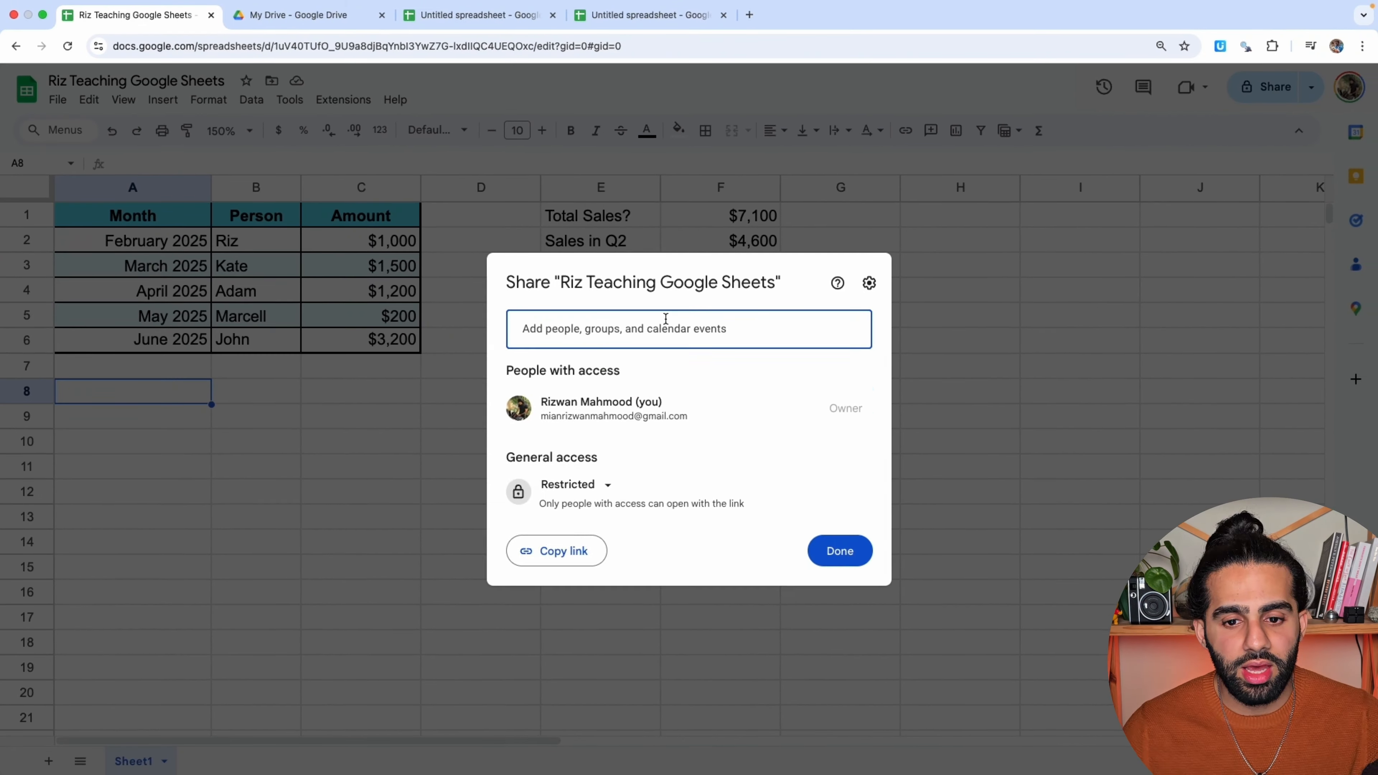
{"action": "left_click", "coordinate": [1066, 458]}
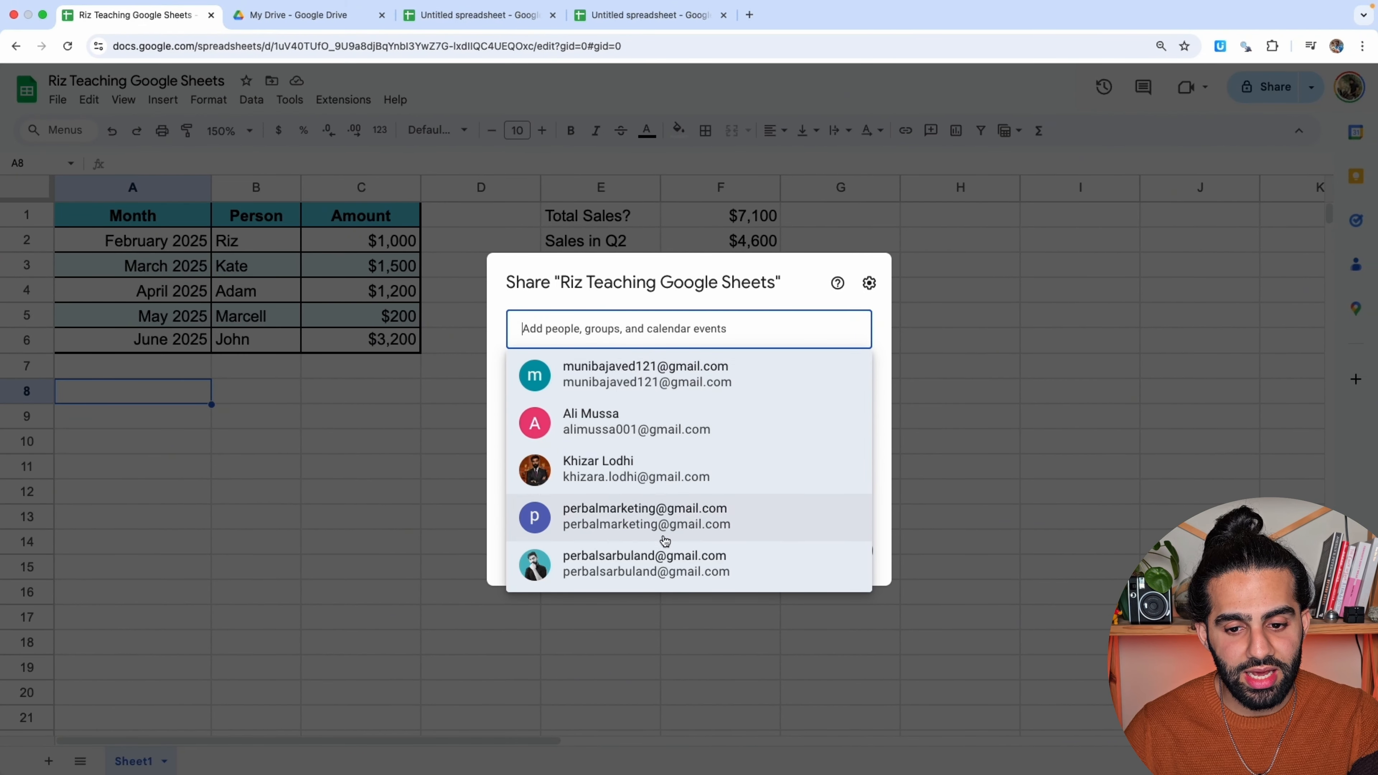
{"action": "key", "text": "Escape"}
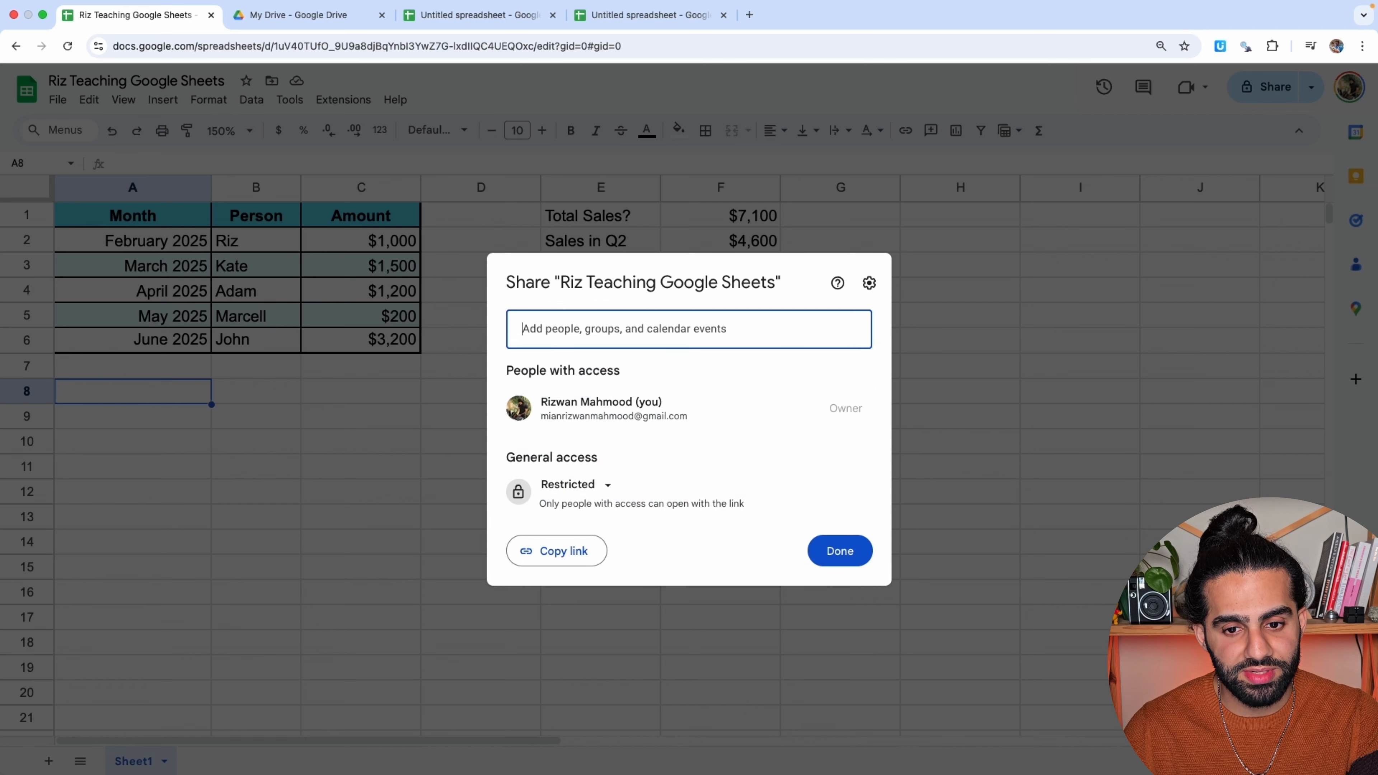
{"action": "left_click", "coordinate": [830, 552]}
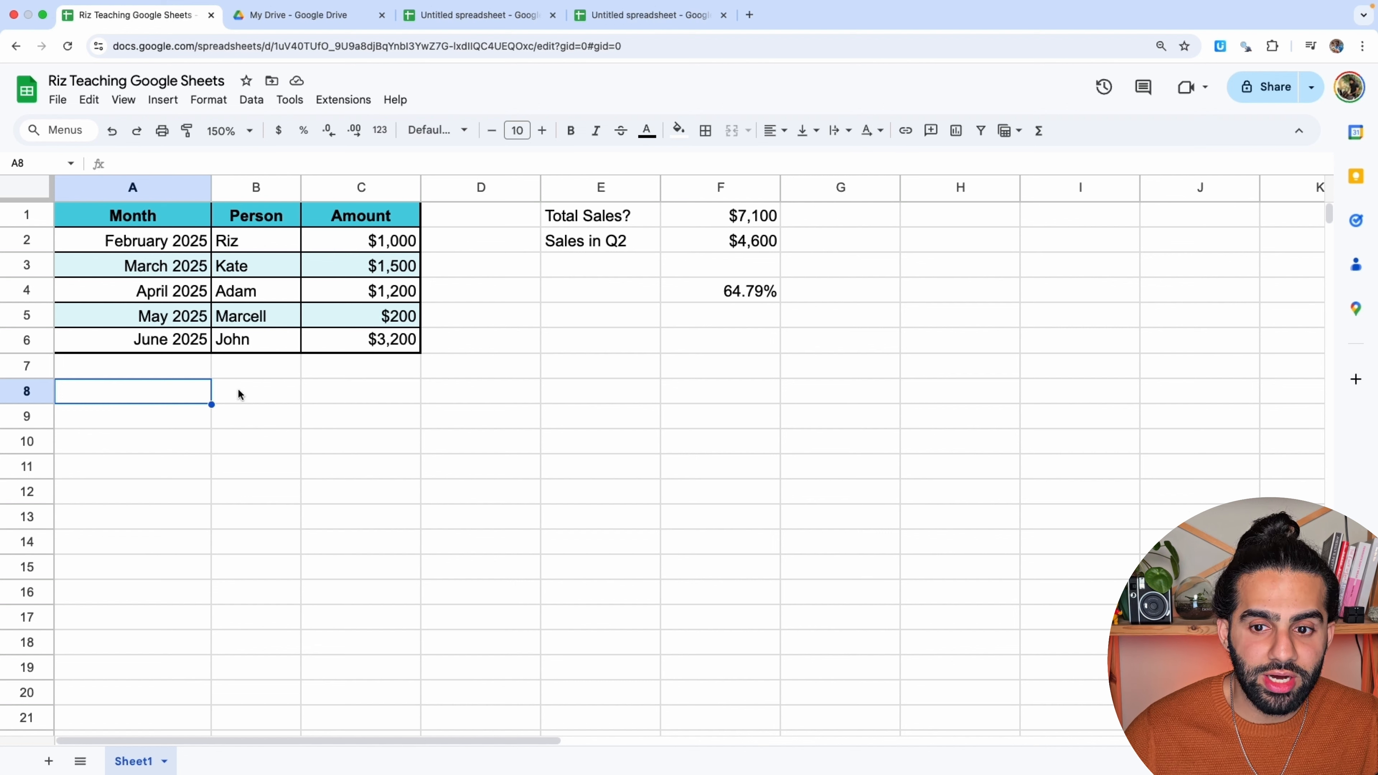
Look through the file commands for downloading and printing the spreadsheet, and return to the sheet without choosing any.
{"action": "left_click", "coordinate": [56, 101]}
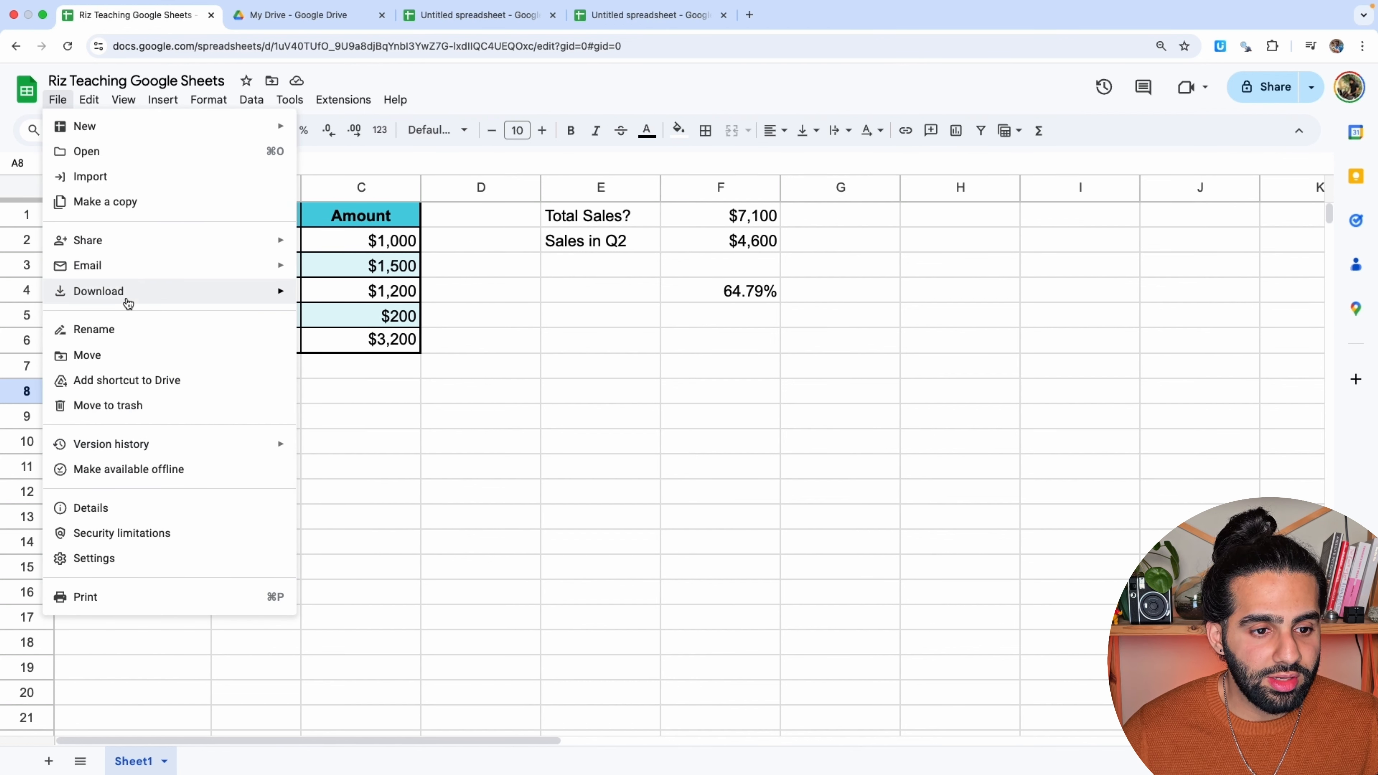
{"action": "mouse_move", "coordinate": [125, 302]}
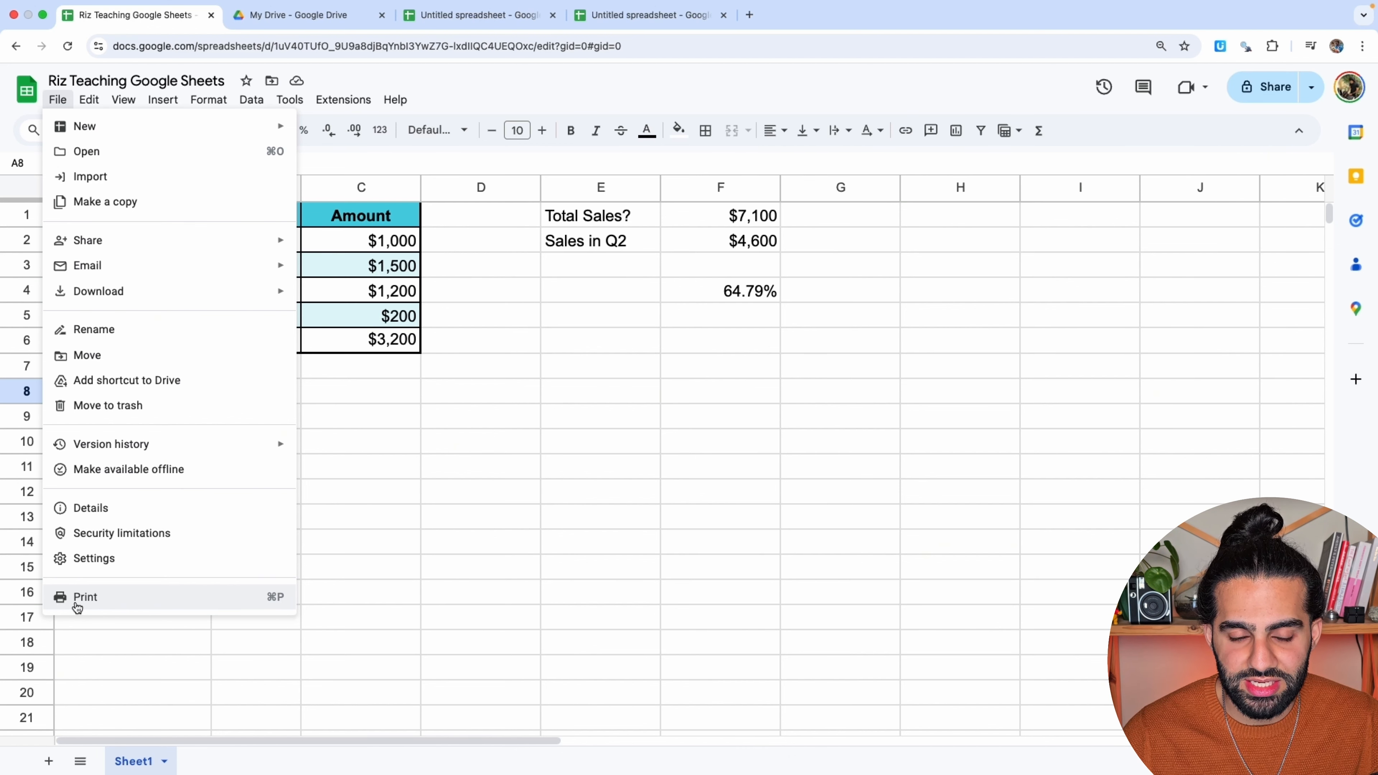
{"action": "left_click", "coordinate": [343, 415]}
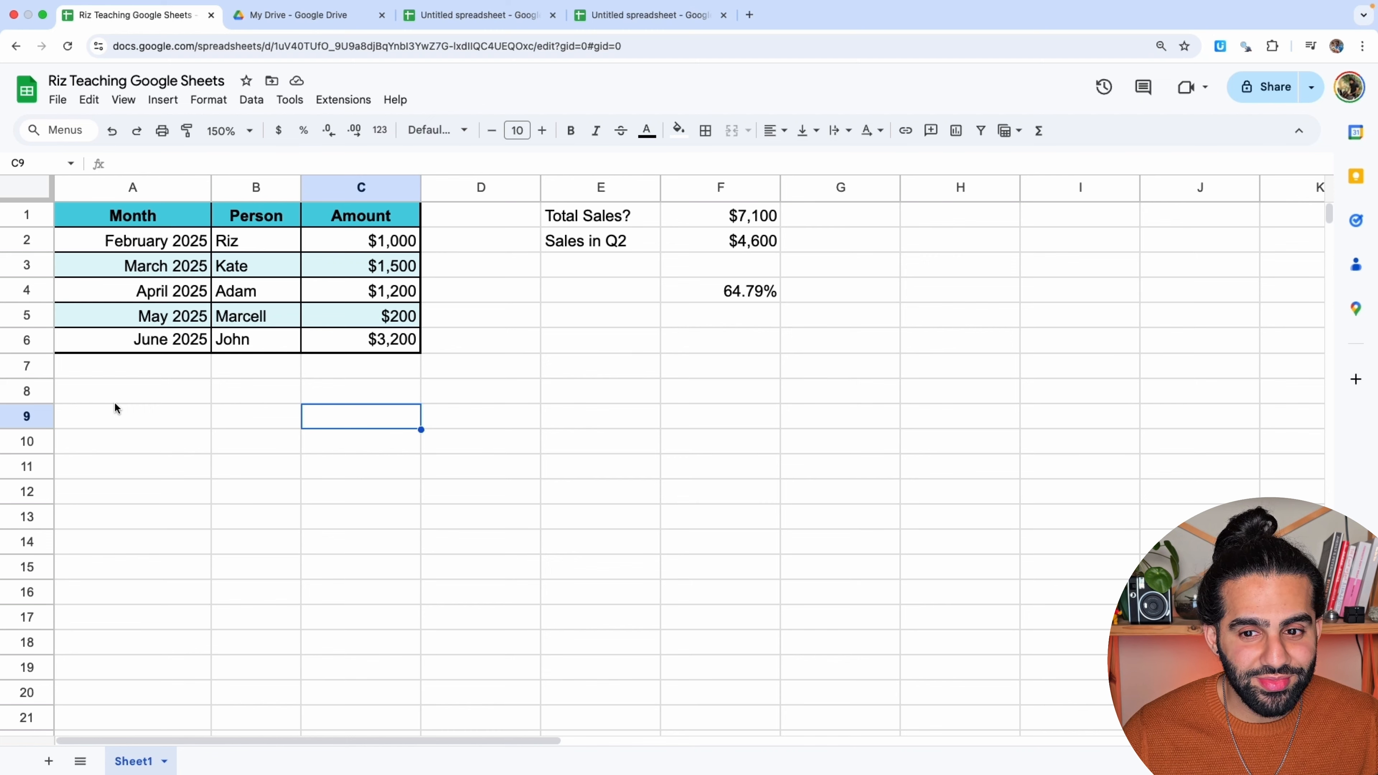